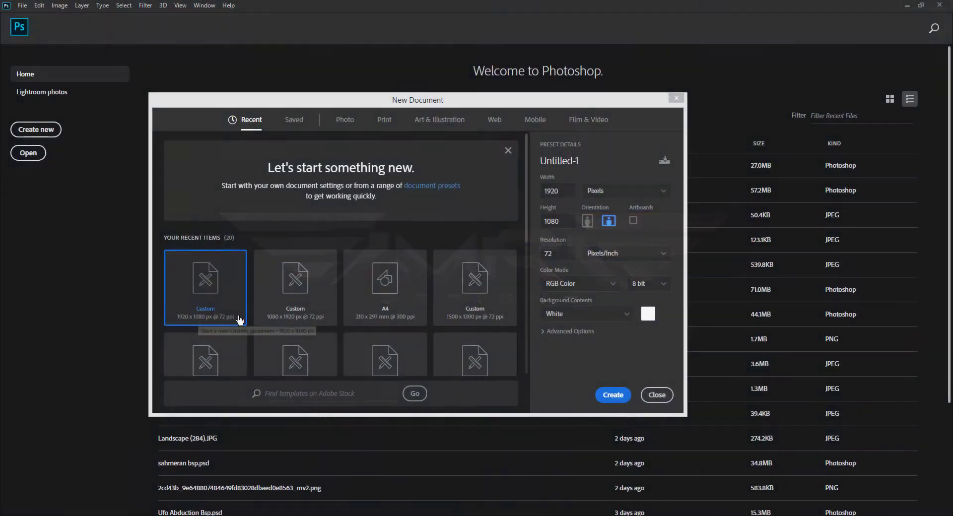
Create the 1920×1080 'Tree House' document and place the meadow photo scaled to fill it
{"action": "type", "text": "Tree H"}
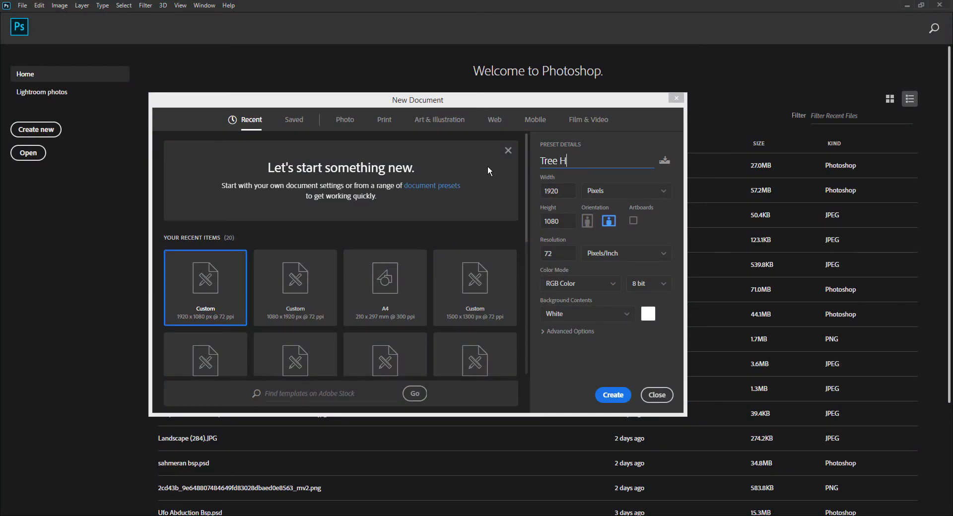
{"action": "type", "text": "ouse"}
{"action": "key", "text": "Return"}
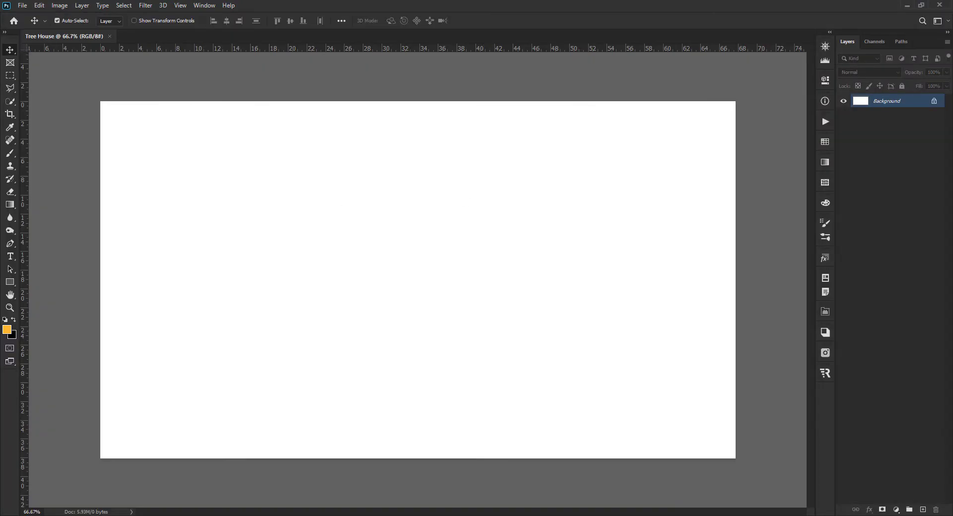
{"action": "left_click_drag", "start_coordinate": [412, 281], "coordinate": [412, 281]}
{"action": "left_click_drag", "start_coordinate": [340, 228], "coordinate": [80, 185]}
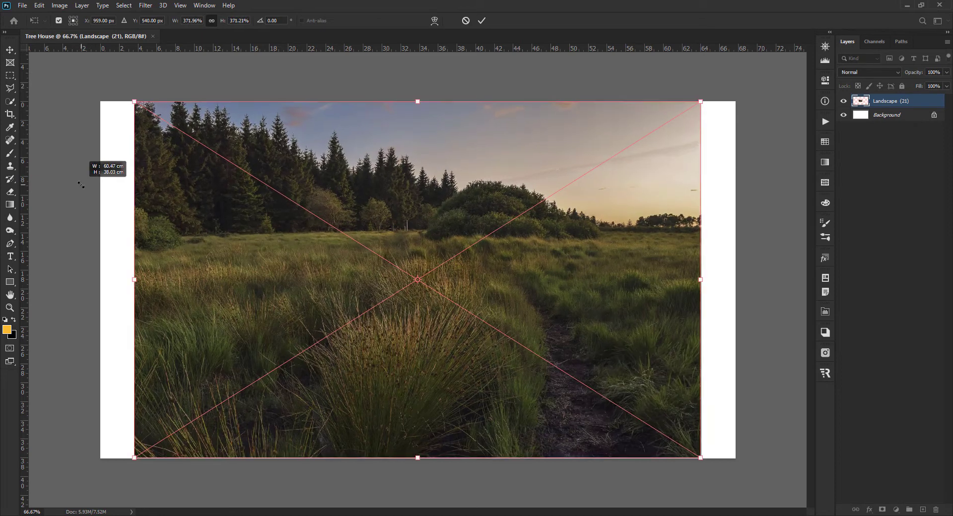
{"action": "key", "text": "Return"}
Stretch the meadow slightly taller and delete the white Background layer
{"action": "key", "text": "ctrl+t"}
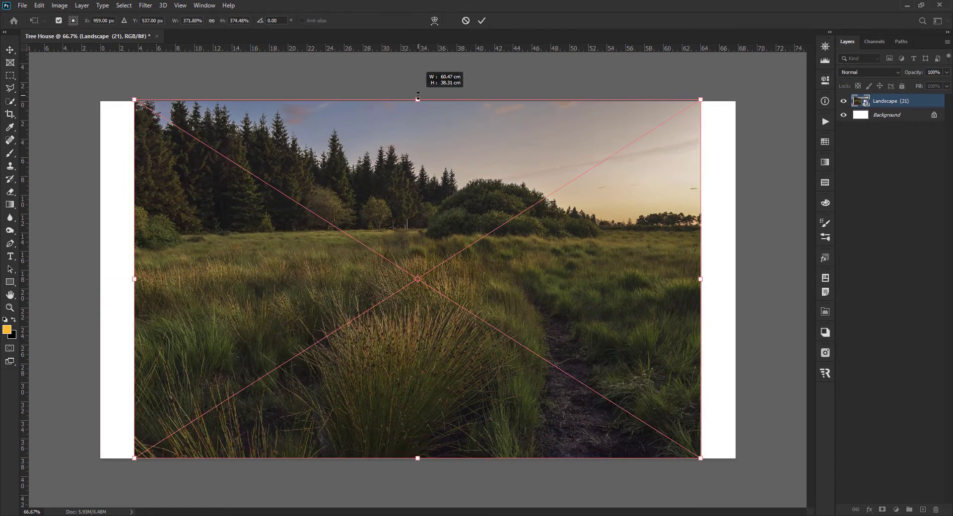
{"action": "left_click_drag", "start_coordinate": [417, 457], "coordinate": [417, 458]}
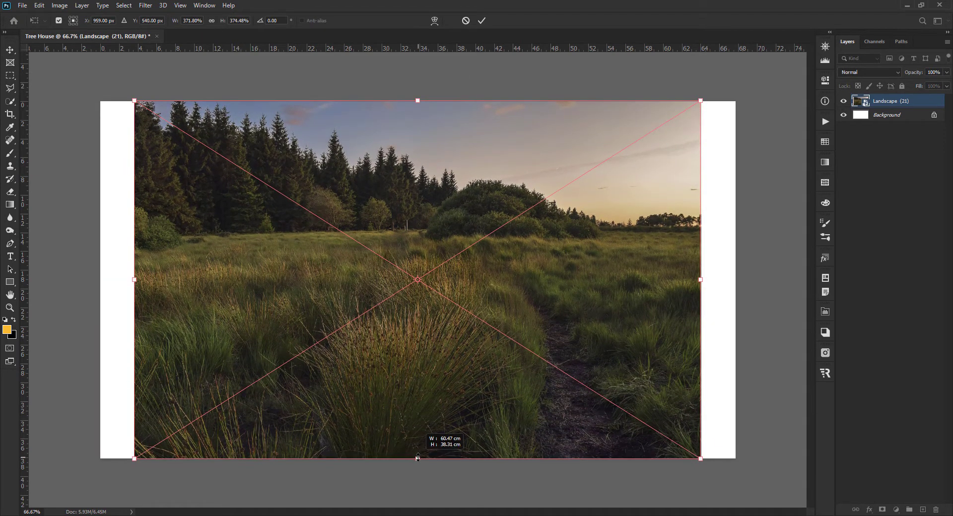
{"action": "key", "text": "Return"}
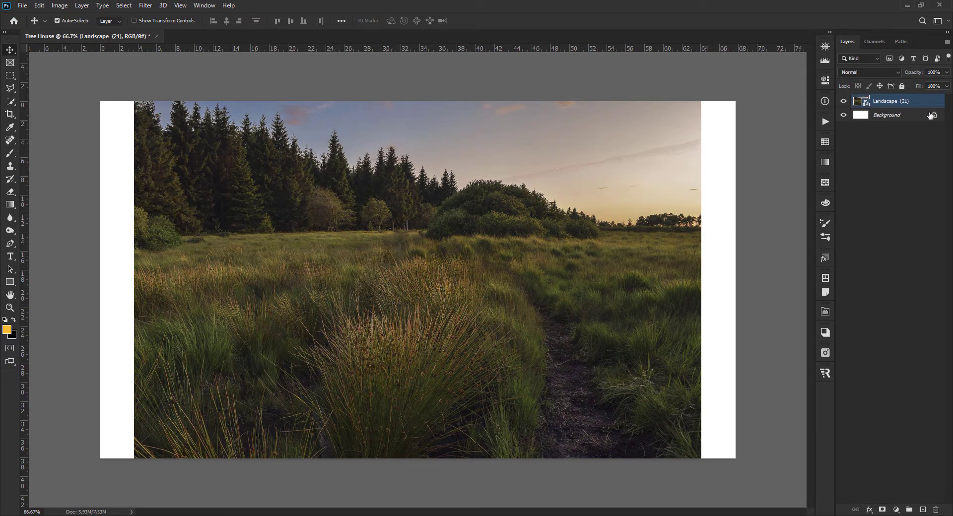
{"action": "left_click", "coordinate": [930, 116]}
{"action": "key", "text": "Delete"}
Duplicate the Blue channel and set its Levels inputs to 132 and 134
{"action": "right_click", "coordinate": [921, 100]}
{"action": "left_click", "coordinate": [822, 272]}
{"action": "left_click", "coordinate": [875, 41]}
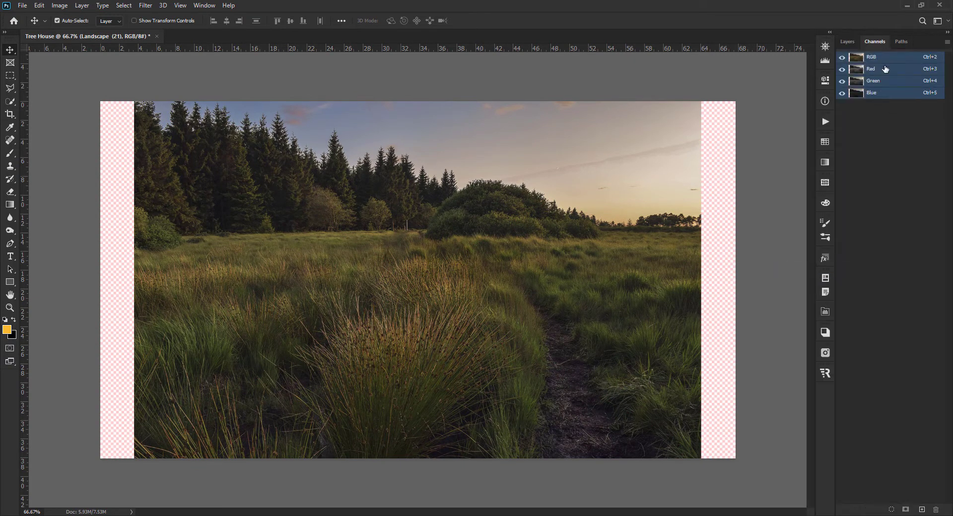
{"action": "left_click", "coordinate": [886, 81]}
{"action": "left_click", "coordinate": [888, 92]}
{"action": "left_click_drag", "start_coordinate": [893, 93], "coordinate": [921, 510]}
{"action": "key", "text": "ctrl+l"}
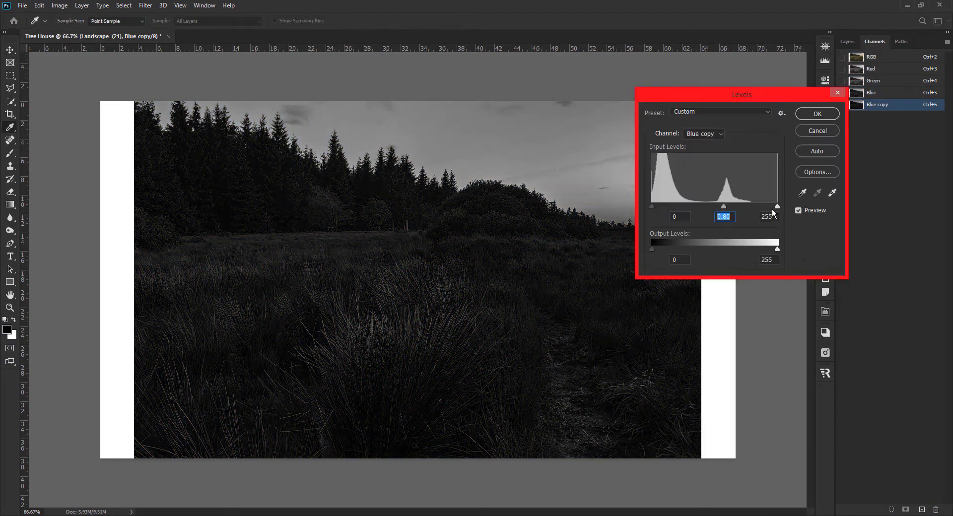
{"action": "left_click_drag", "start_coordinate": [776, 206], "coordinate": [735, 206]}
{"action": "left_click_drag", "start_coordinate": [651, 206], "coordinate": [718, 206]}
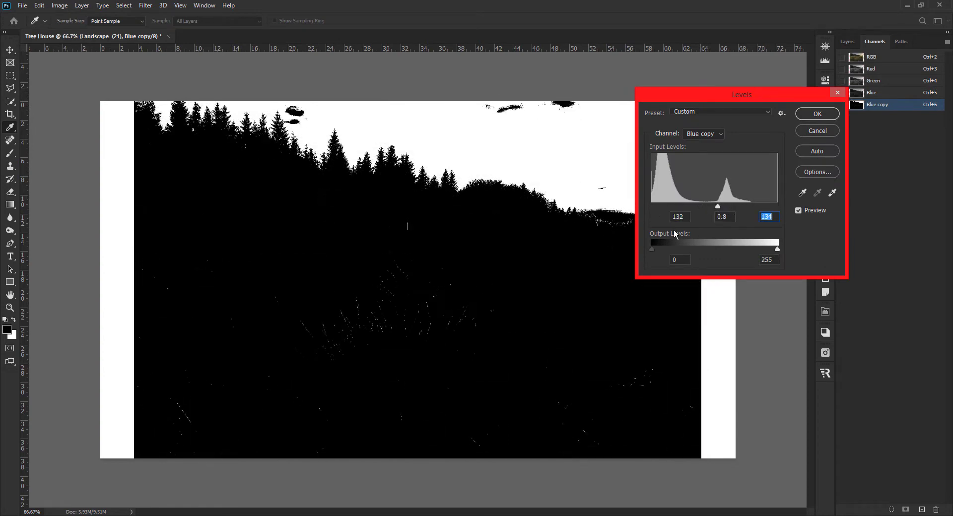
{"action": "key", "text": "Return"}
Brush black over ground specks and white over sky specks in Blue copy
{"action": "key", "text": "b"}
{"action": "right_click", "coordinate": [405, 180]}
{"action": "key", "text": "Return"}
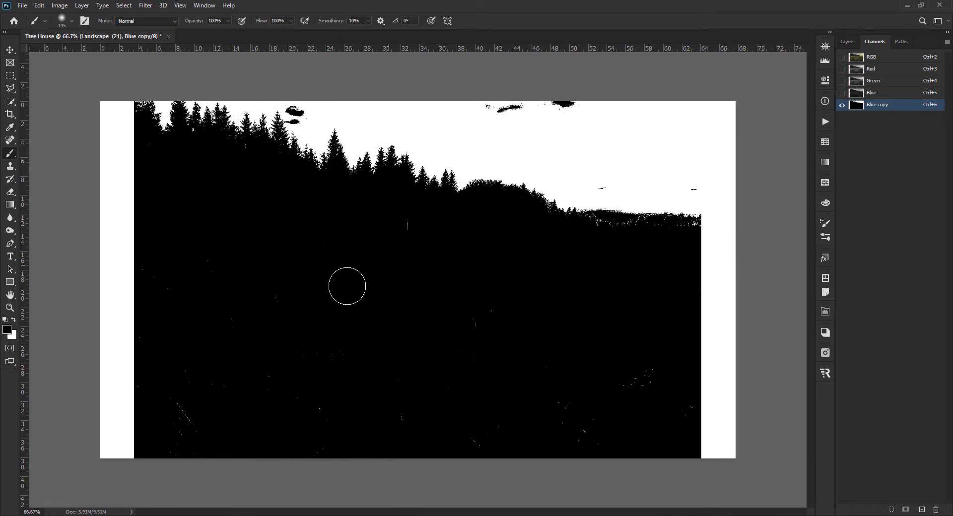
{"action": "left_click_drag", "start_coordinate": [165, 408], "coordinate": [603, 376]}
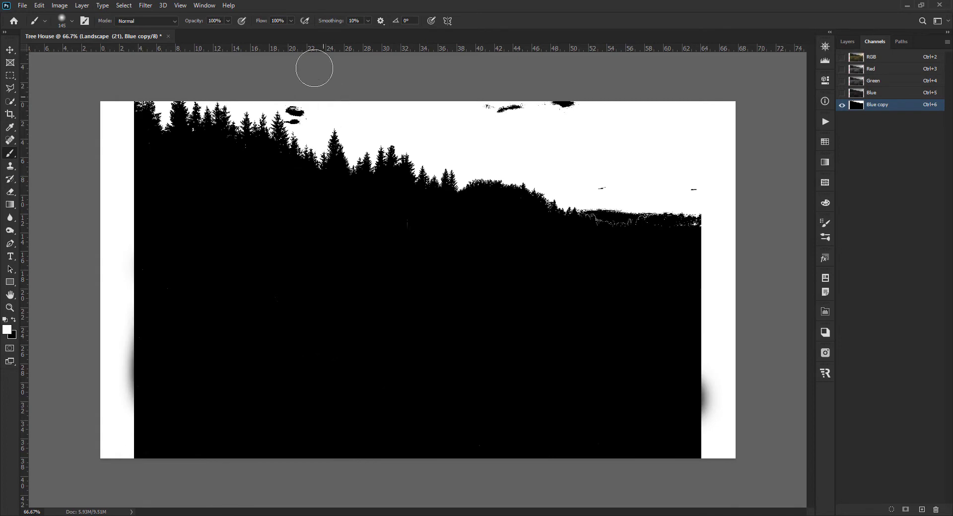
{"action": "scroll", "coordinate": [302, 89], "scroll_direction": "up", "scroll_amount": 3}
{"action": "scroll", "coordinate": [293, 104], "scroll_direction": "up", "scroll_amount": 2}
{"action": "left_click_drag", "start_coordinate": [273, 130], "coordinate": [293, 133]}
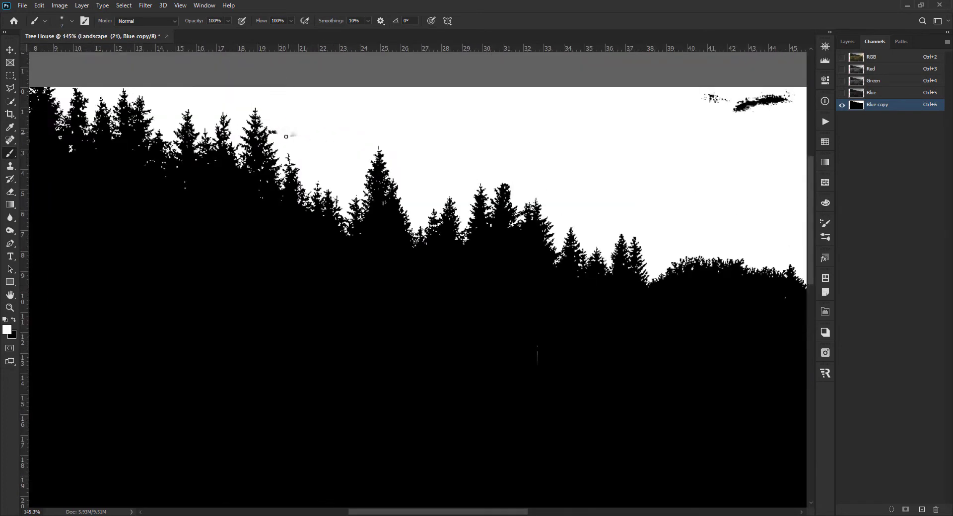
{"action": "scroll", "coordinate": [628, 177], "scroll_direction": "down", "scroll_amount": 4}
Load Blue copy as a selection and return to the RGB image and Layers
{"action": "key", "text": "v"}
{"action": "left_click", "coordinate": [856, 104], "text": "ctrl"}
{"action": "left_click", "coordinate": [870, 57]}
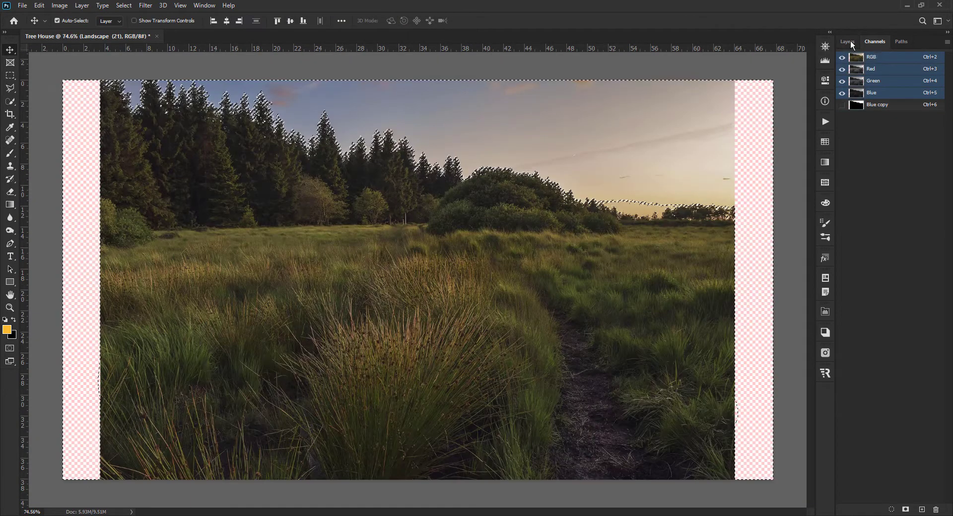
{"action": "left_click", "coordinate": [847, 41]}
Add a layer mask to the meadow that hides the sky
{"action": "left_click", "coordinate": [882, 510]}
{"action": "scroll", "coordinate": [685, 188], "scroll_direction": "up", "scroll_amount": 3}
{"action": "scroll", "coordinate": [685, 189], "scroll_direction": "down", "scroll_amount": 2}
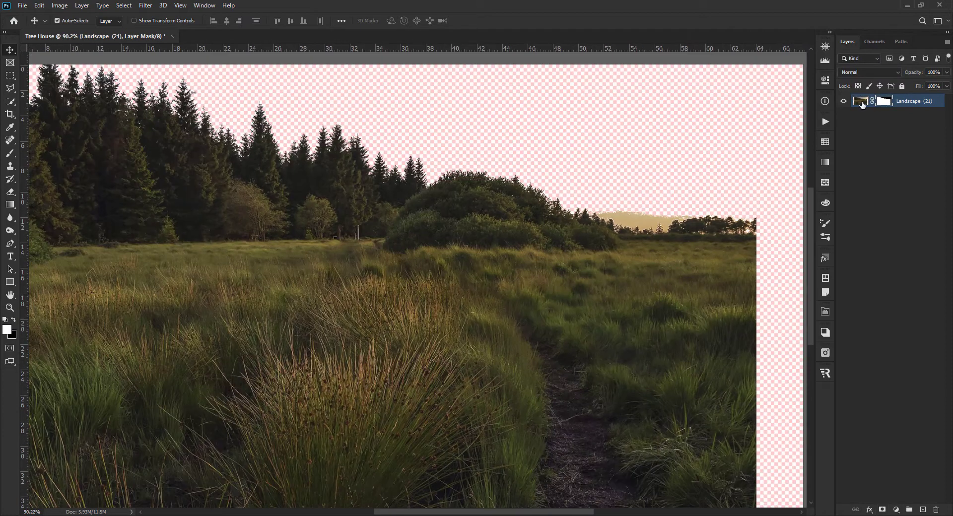
Select the hazy horizon with Color Range and refine the mask in Select and Mask
{"action": "left_click", "coordinate": [123, 6]}
{"action": "left_click", "coordinate": [144, 106]}
{"action": "left_click", "coordinate": [636, 223]}
{"action": "left_click_drag", "start_coordinate": [837, 117], "coordinate": [439, 140]}
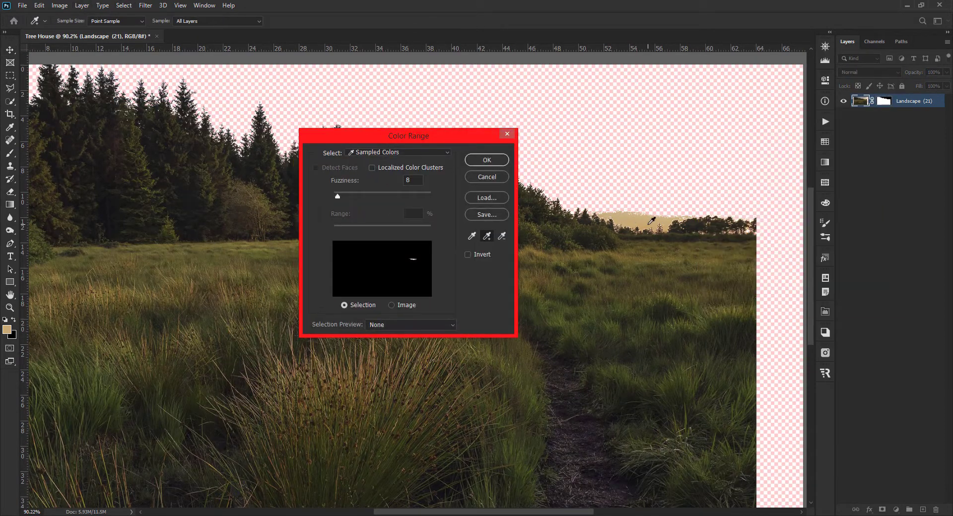
{"action": "left_click", "coordinate": [487, 160]}
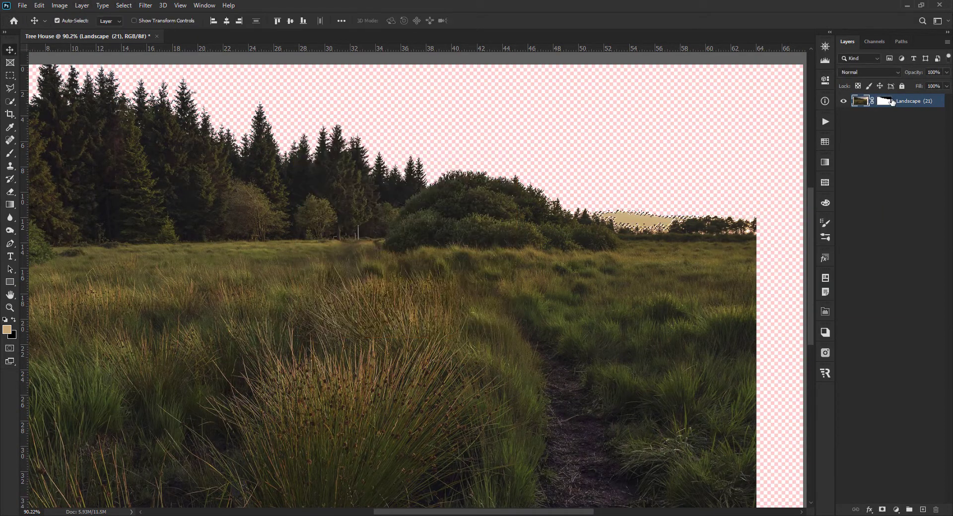
{"action": "double_click", "coordinate": [884, 102]}
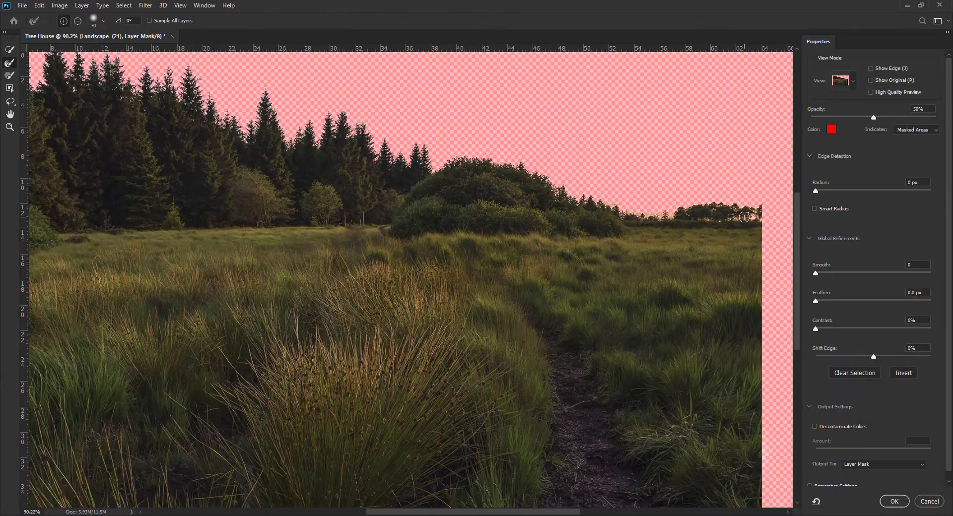
{"action": "key", "text": "Return"}
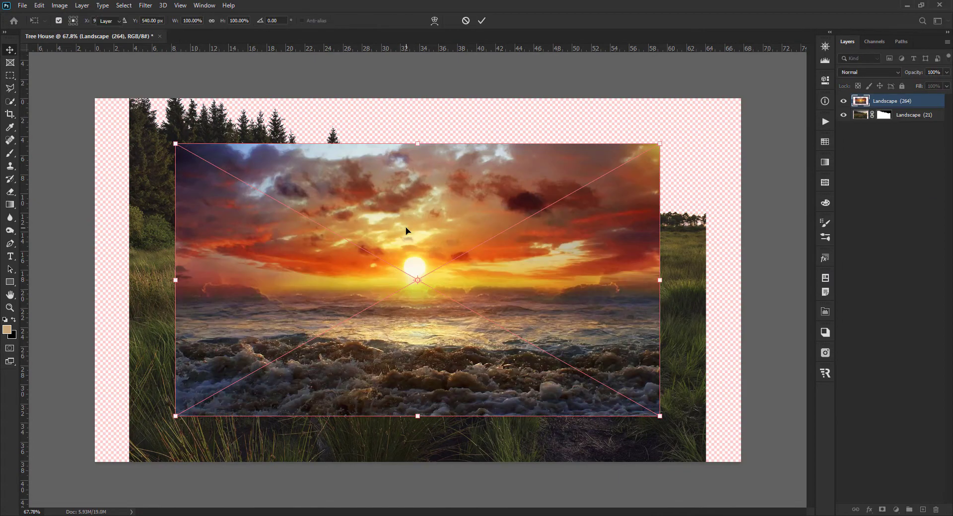
Commit the placed sunset seascape and hide its layer
{"action": "key", "text": "Return"}
{"action": "left_click", "coordinate": [843, 101]}
{"action": "left_click_drag", "start_coordinate": [318, 312], "coordinate": [323, 306]}
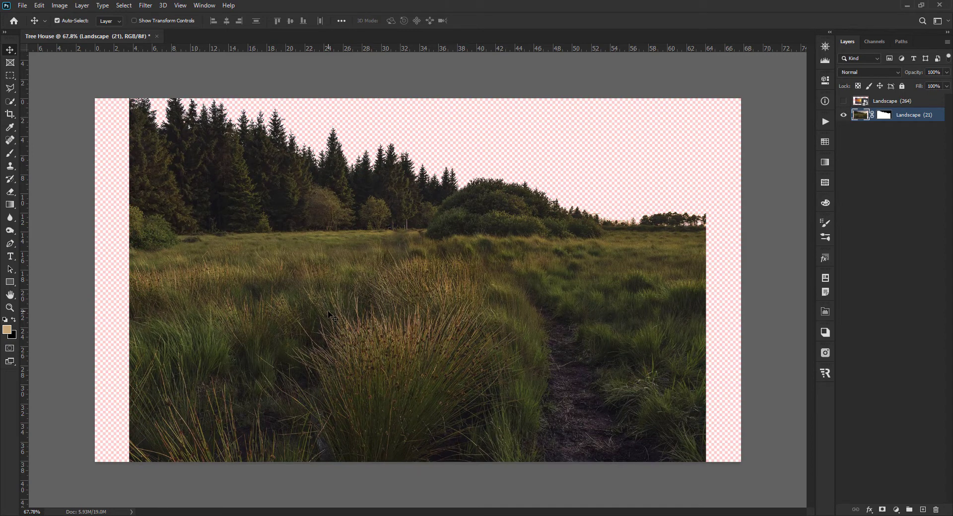
Crop the canvas narrower on both sides and taller at the top for more sky
{"action": "key", "text": "c"}
{"action": "left_click_drag", "start_coordinate": [95, 278], "coordinate": [183, 293]}
{"action": "left_click_drag", "start_coordinate": [660, 286], "coordinate": [634, 286]}
{"action": "key", "text": "Return"}
{"action": "mouse_move", "coordinate": [417, 143]}
{"action": "left_mouse_down"}
{"action": "mouse_move", "coordinate": [408, 59]}
{"action": "mouse_move", "coordinate": [408, 72]}
{"action": "left_mouse_up"}
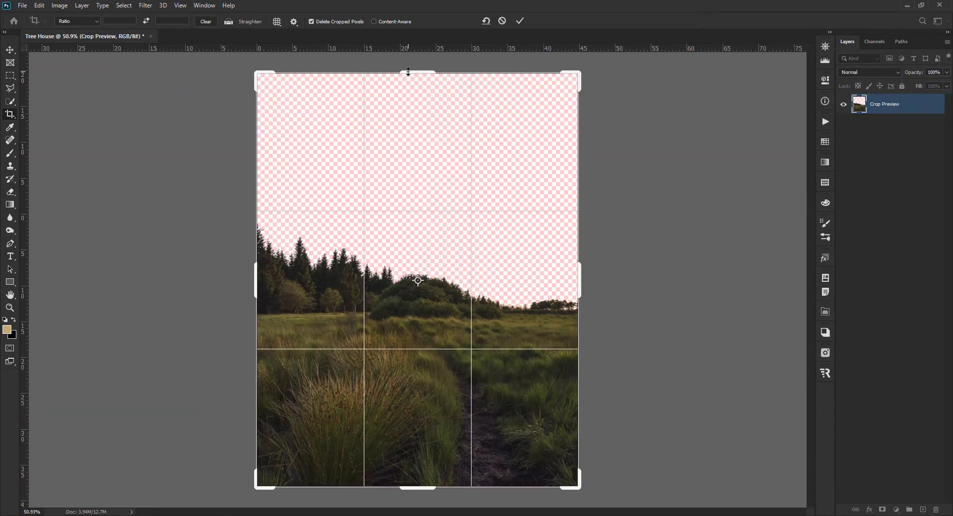
{"action": "key", "text": "Return"}
Move the sunset layer behind the meadow and enlarge it so the sun sits behind the trees
{"action": "key", "text": "v"}
{"action": "key", "text": "ctrl+bracketleft"}
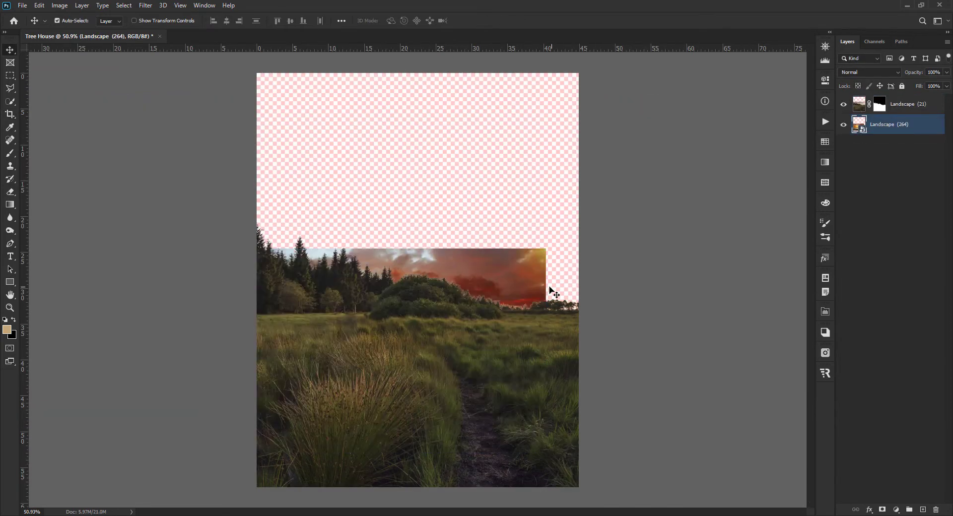
{"action": "key", "text": "ctrl+t"}
{"action": "left_click_drag", "start_coordinate": [460, 266], "coordinate": [500, 91]}
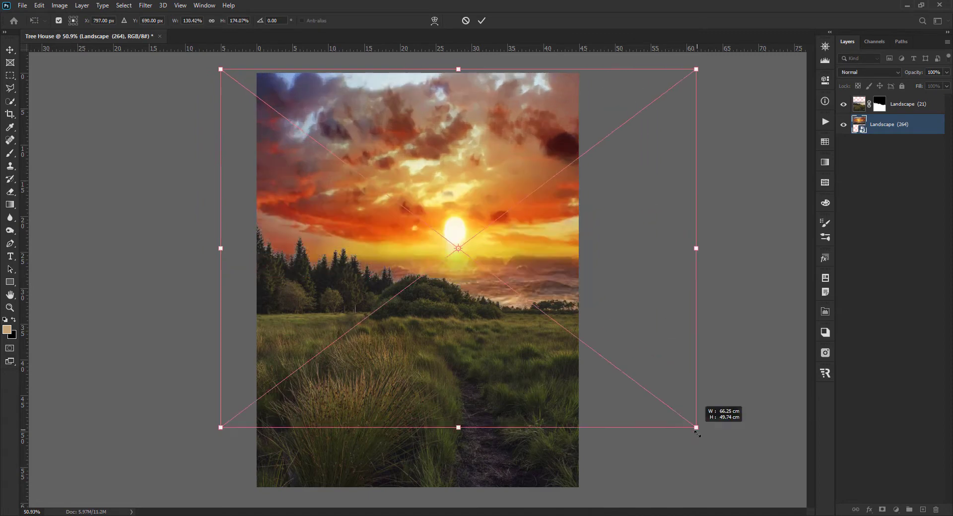
{"action": "left_click_drag", "start_coordinate": [584, 273], "coordinate": [708, 456]}
{"action": "left_click_drag", "start_coordinate": [219, 262], "coordinate": [90, 273]}
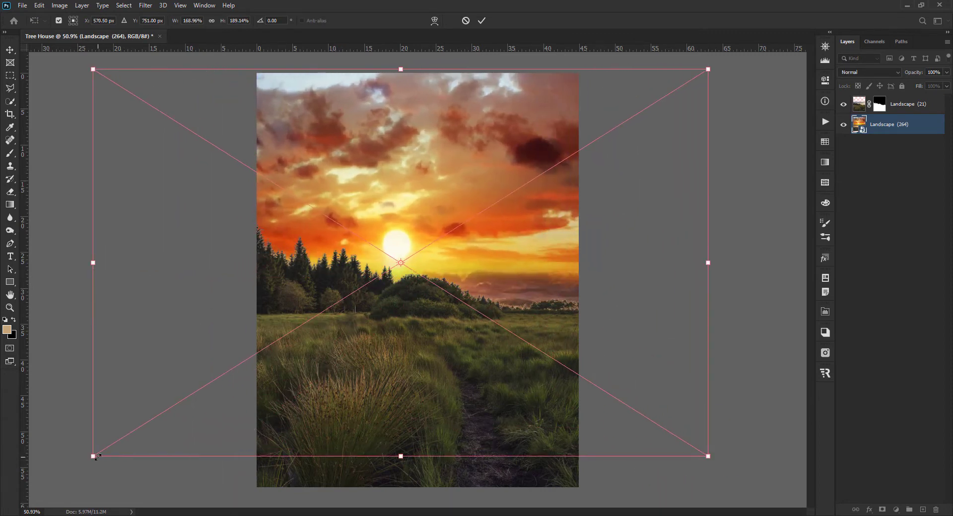
{"action": "left_click_drag", "start_coordinate": [93, 455], "coordinate": [61, 507]}
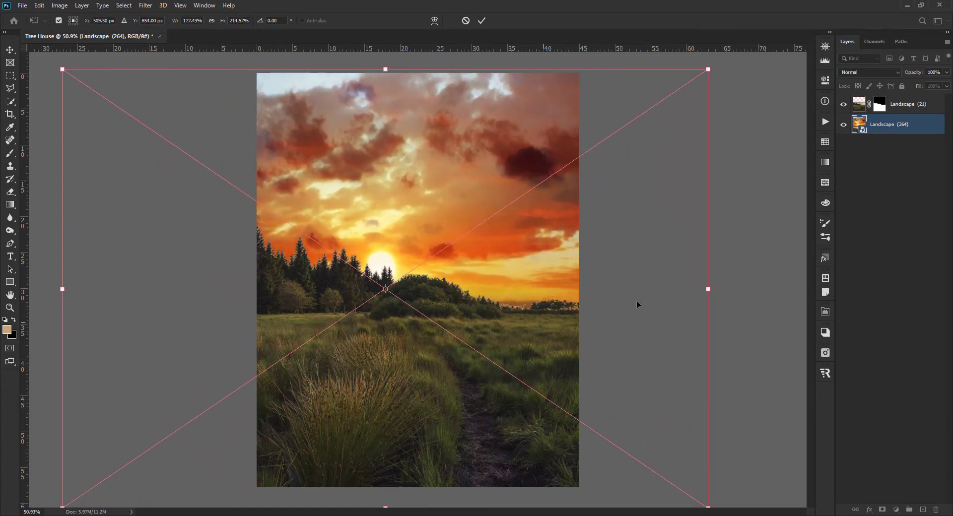
{"action": "left_click_drag", "start_coordinate": [707, 288], "coordinate": [735, 291]}
{"action": "left_click_drag", "start_coordinate": [582, 270], "coordinate": [523, 260]}
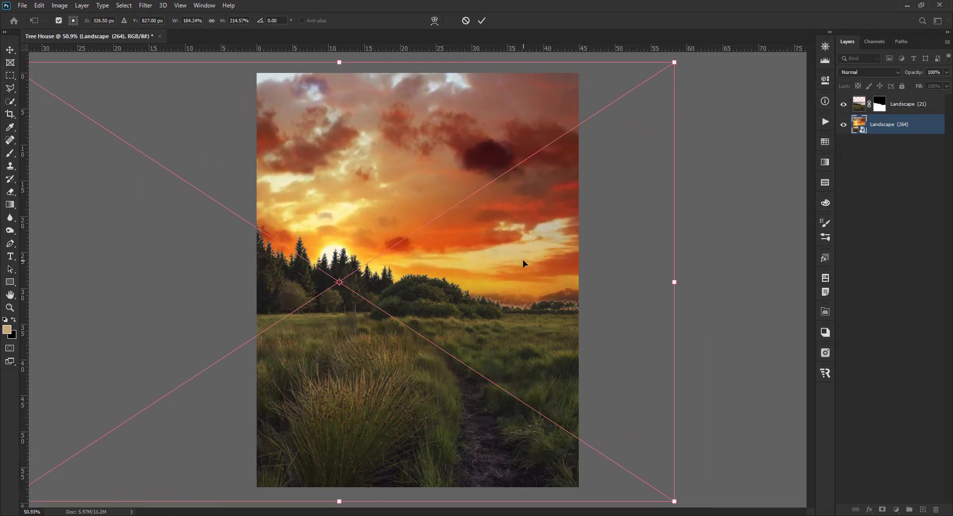
{"action": "key", "text": "Return"}
Rasterize the Landscape (264) sunset layer
{"action": "scroll", "coordinate": [461, 230], "scroll_direction": "up", "scroll_amount": 2}
{"action": "right_click", "coordinate": [866, 127]}
{"action": "left_click", "coordinate": [855, 251]}
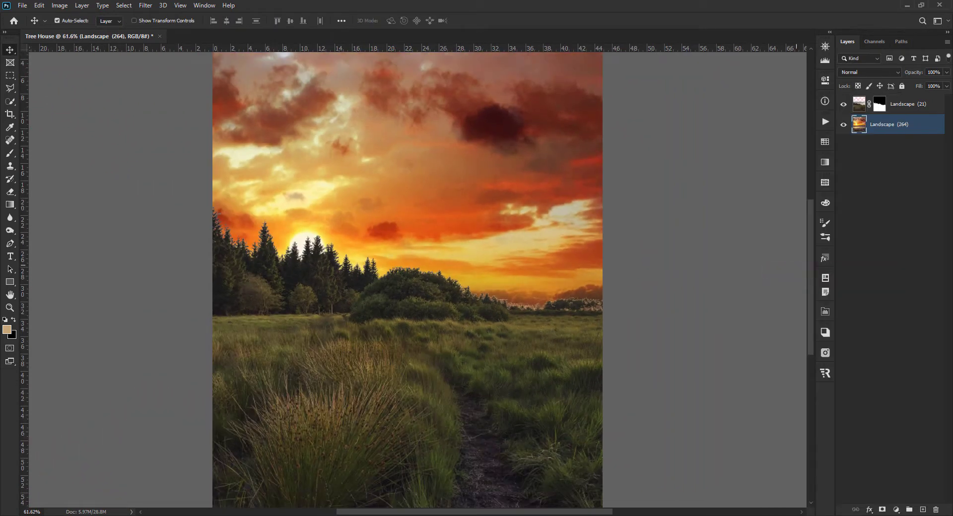
Burn the bright horizon band and pale treeline fringe with Highlights at 20% exposure
{"action": "left_click", "coordinate": [10, 231]}
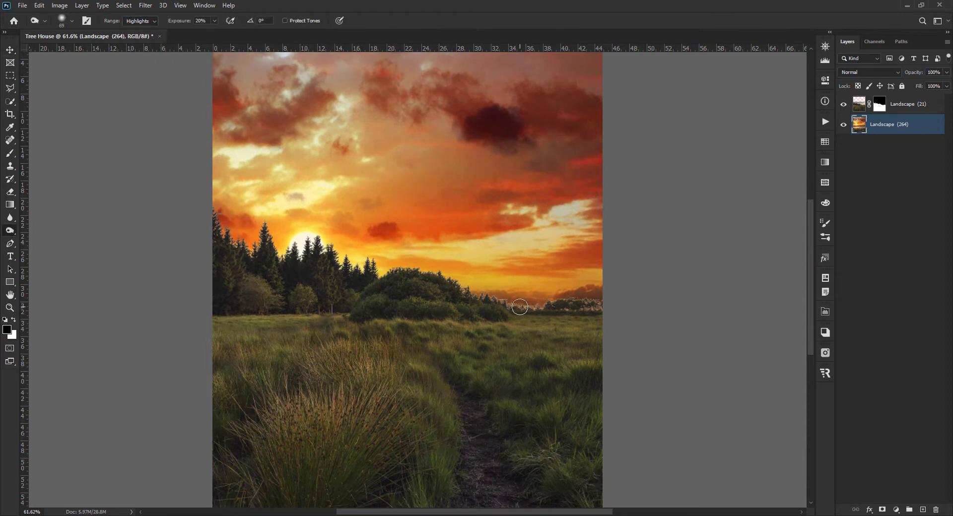
{"action": "scroll", "coordinate": [535, 302], "scroll_direction": "up", "scroll_amount": 5}
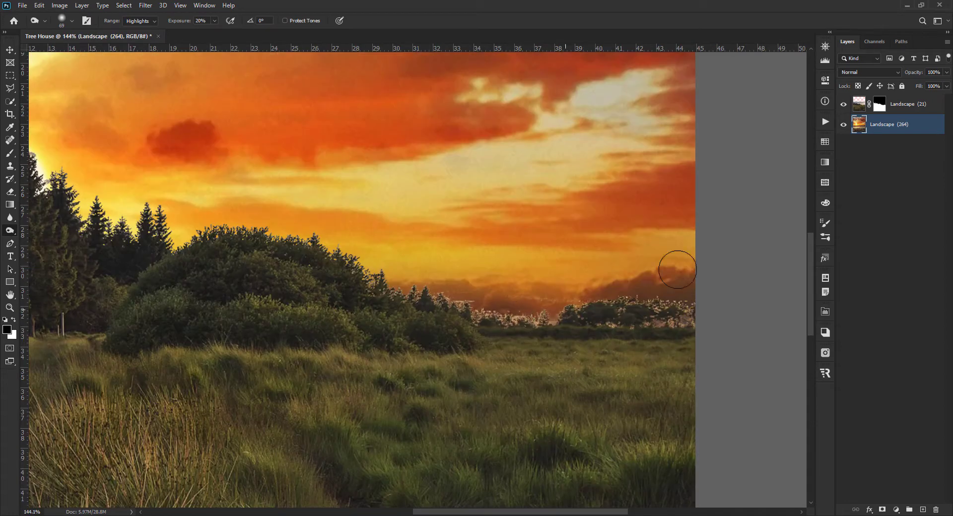
{"action": "key", "text": "alt+bracketright"}
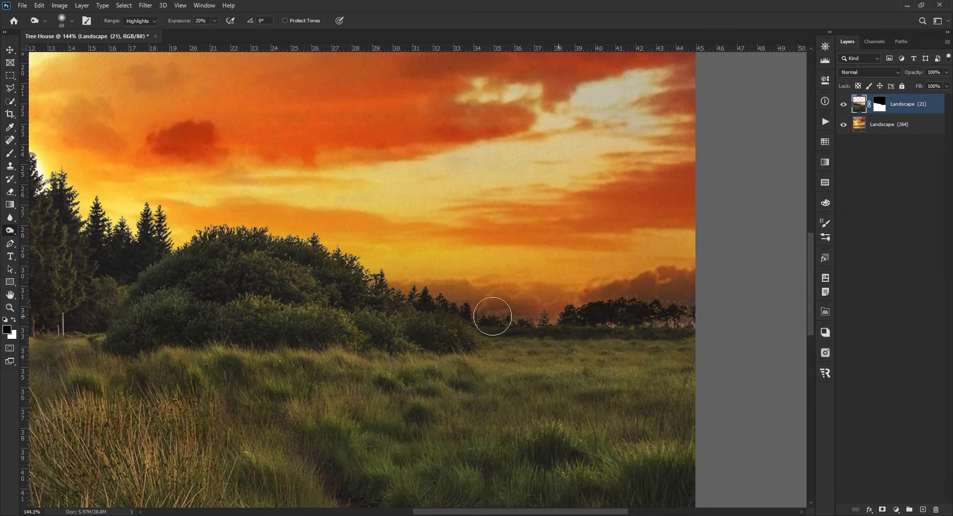
{"action": "key", "text": "ctrl+0"}
{"action": "key", "text": "v"}
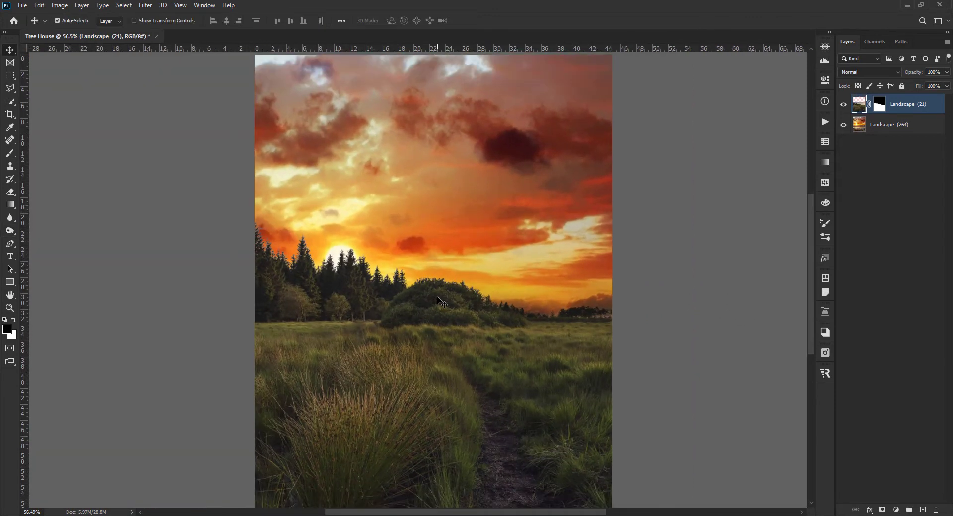
Match the meadow to Landscape (264) with Luminance 35, Color Intensity 102, Fade 22
{"action": "key", "text": "f"}
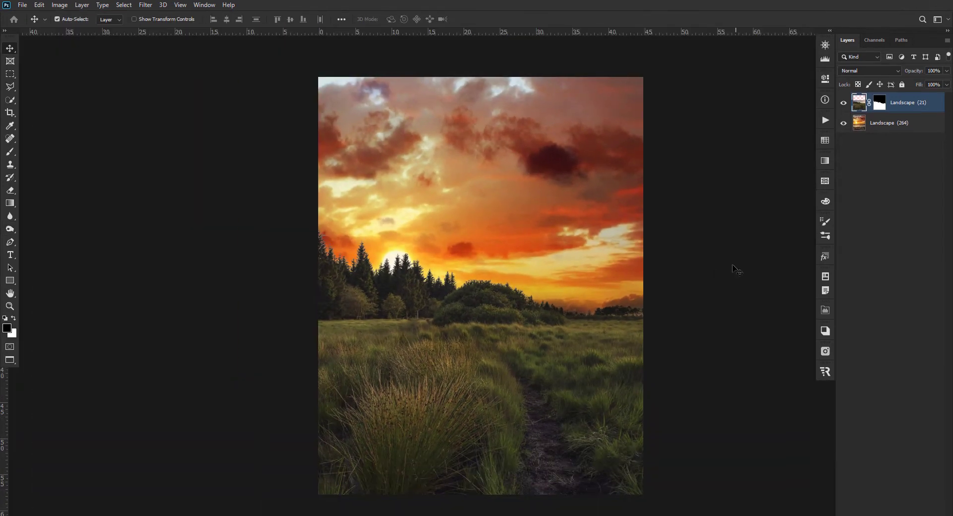
{"action": "left_click_drag", "start_coordinate": [523, 303], "coordinate": [415, 302]}
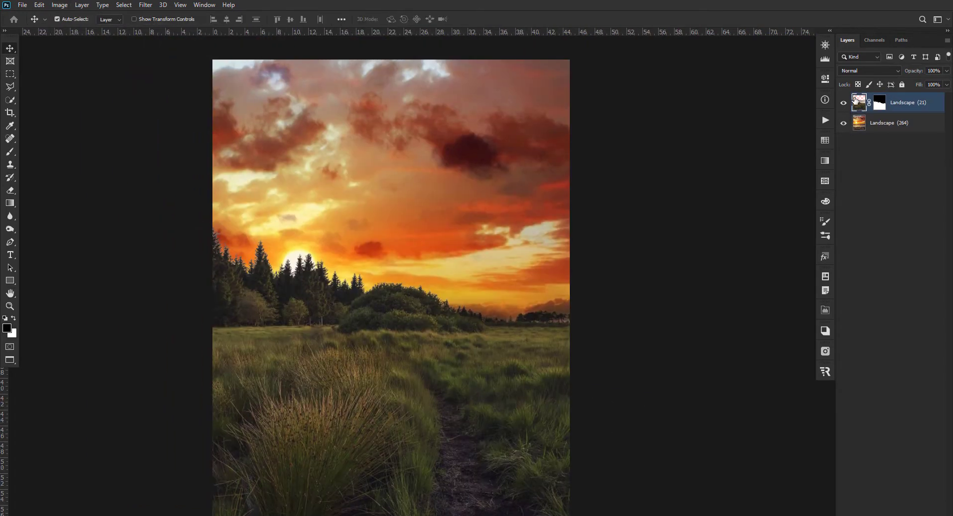
{"action": "left_click", "coordinate": [60, 5]}
{"action": "left_click", "coordinate": [201, 230]}
{"action": "left_click", "coordinate": [692, 367]}
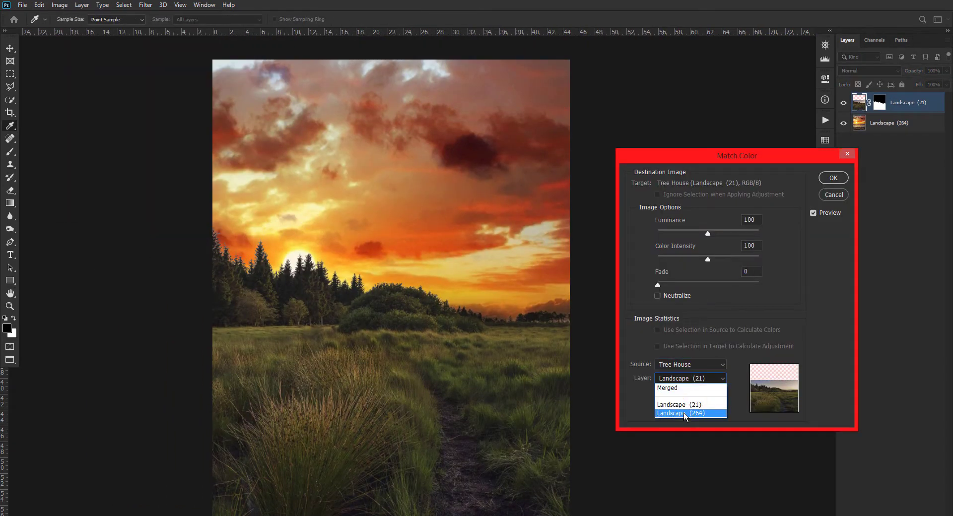
{"action": "left_click", "coordinate": [684, 412]}
{"action": "left_click_drag", "start_coordinate": [708, 233], "coordinate": [675, 233]}
{"action": "left_click_drag", "start_coordinate": [657, 285], "coordinate": [670, 285]}
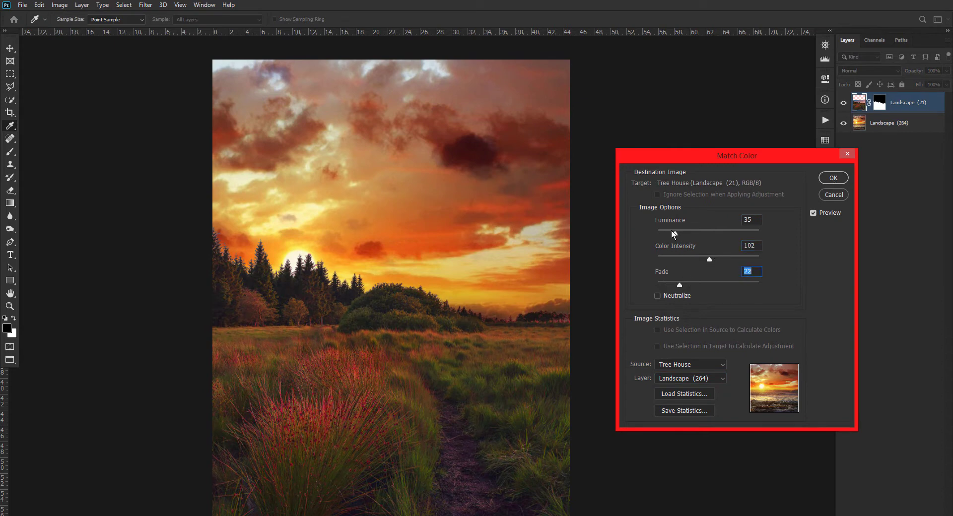
{"action": "left_click", "coordinate": [673, 233]}
{"action": "left_click", "coordinate": [681, 257]}
{"action": "left_click", "coordinate": [678, 285]}
{"action": "left_click", "coordinate": [833, 178]}
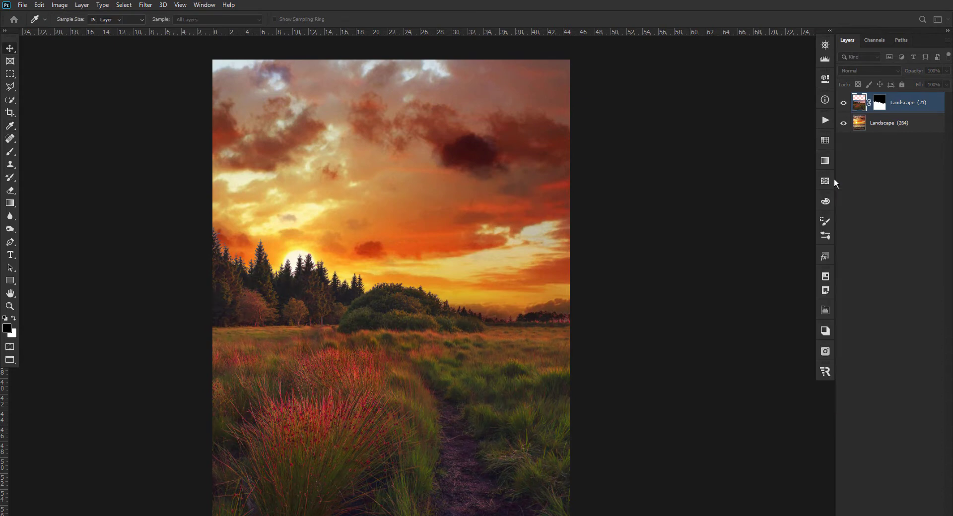
{"action": "key", "text": "v"}
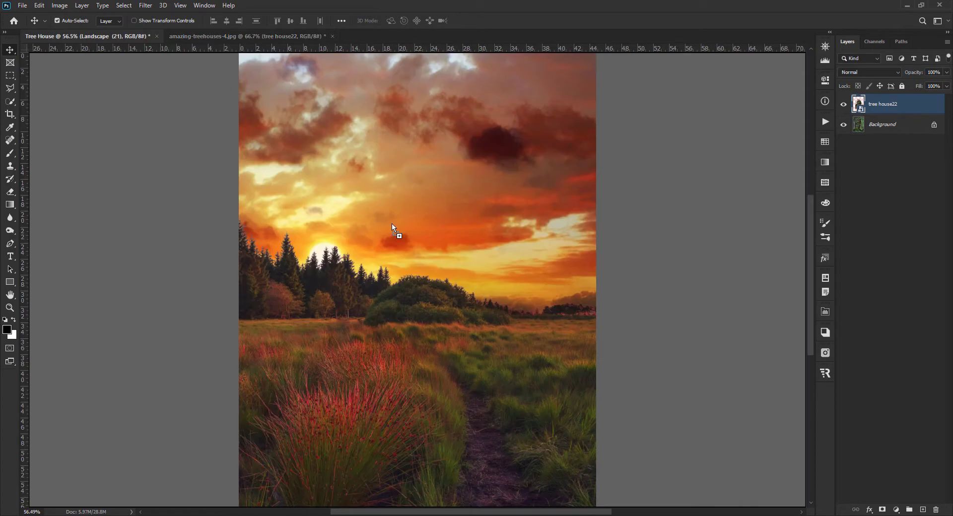
Drag the tree house22 layer into the composite and scale it to about 81% on the hill
{"action": "mouse_move", "coordinate": [890, 116]}
{"action": "left_mouse_down"}
{"action": "mouse_move", "coordinate": [436, 223]}
{"action": "mouse_move", "coordinate": [439, 191]}
{"action": "left_mouse_up"}
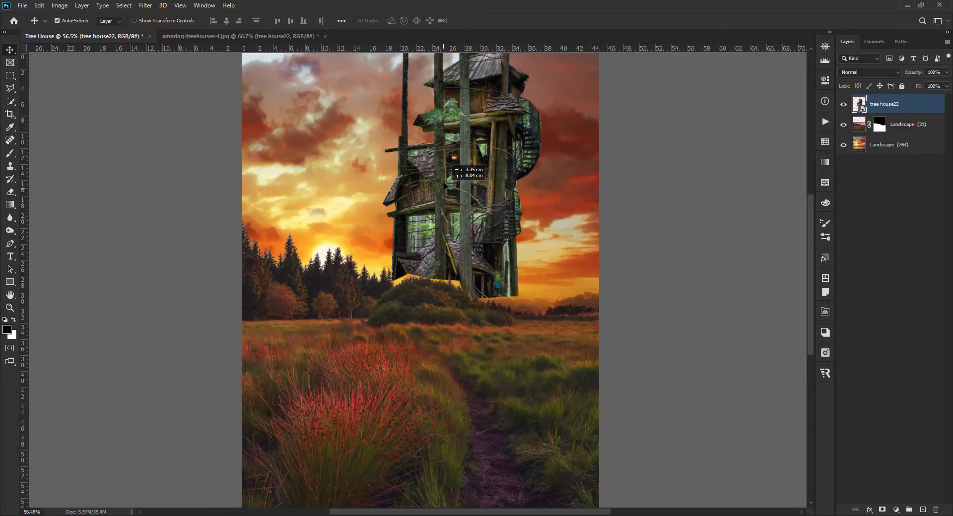
{"action": "scroll", "coordinate": [440, 180], "scroll_direction": "up", "scroll_amount": 2}
{"action": "key", "text": "ctrl+t"}
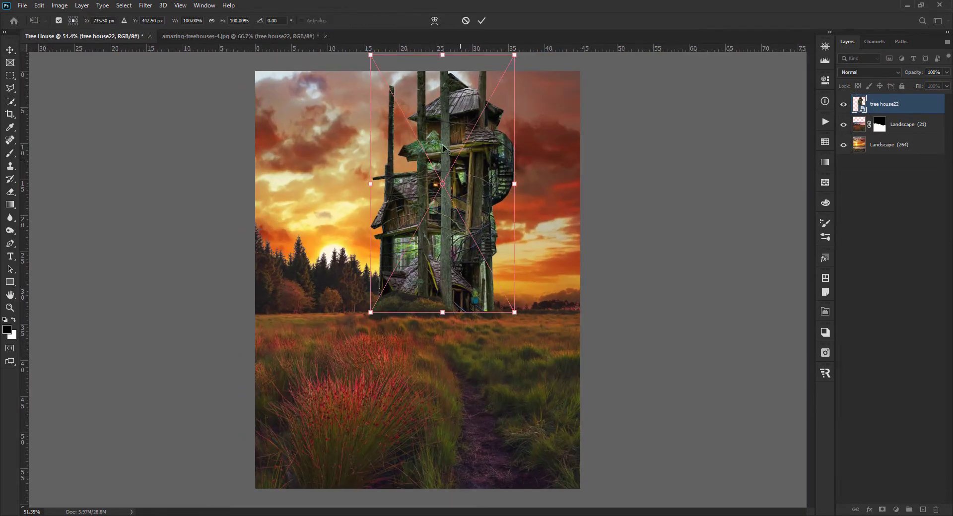
{"action": "left_click_drag", "start_coordinate": [371, 55], "coordinate": [385, 103]}
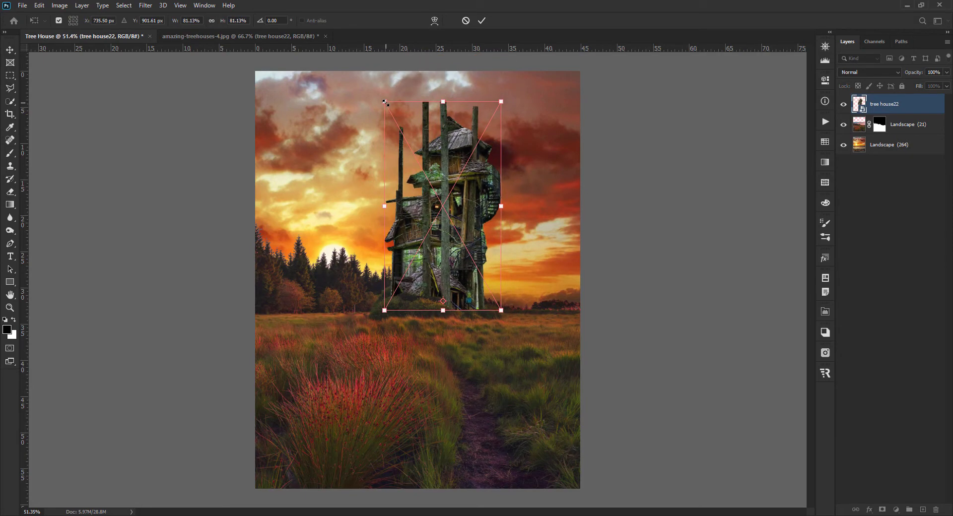
{"action": "key", "text": "Return"}
{"action": "scroll", "coordinate": [542, 186], "scroll_direction": "up", "scroll_amount": 1}
{"action": "scroll", "coordinate": [561, 167], "scroll_direction": "down", "scroll_amount": 1}
Outline the forest gaps under the floor with the Polygonal Lasso and mask them out
{"action": "scroll", "coordinate": [392, 285], "scroll_direction": "up", "scroll_amount": 5}
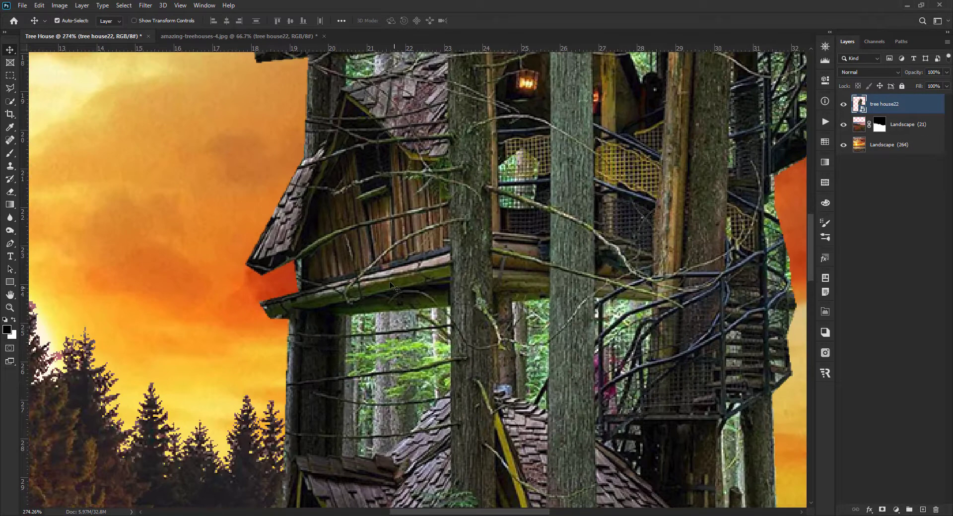
{"action": "key", "text": "l"}
{"action": "scroll", "coordinate": [350, 330], "scroll_direction": "up", "scroll_amount": 1}
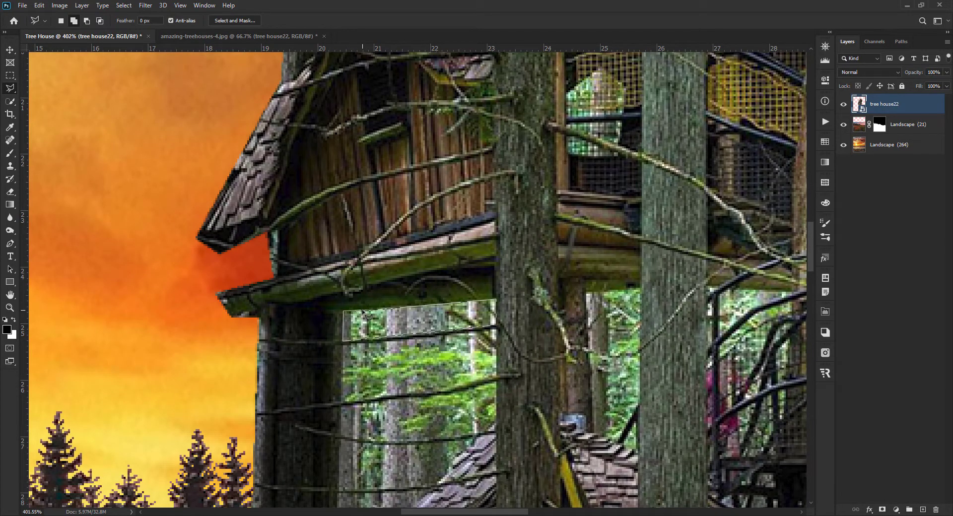
{"action": "left_click", "coordinate": [498, 380]}
{"action": "scroll", "coordinate": [496, 382], "scroll_direction": "up", "scroll_amount": 1}
{"action": "left_click", "coordinate": [301, 305]}
{"action": "left_click", "coordinate": [303, 245]}
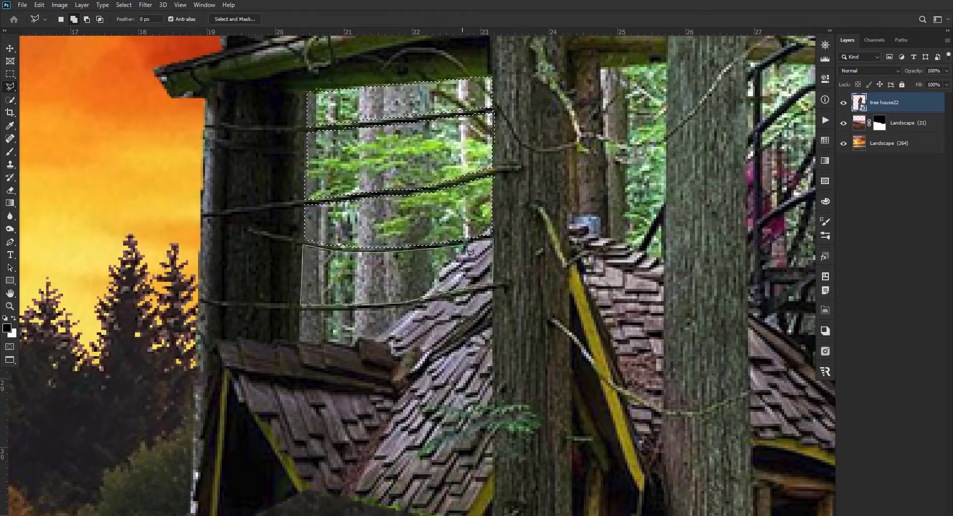
{"action": "double_click", "coordinate": [471, 251]}
{"action": "left_click", "coordinate": [883, 461], "text": "alt"}
{"action": "scroll", "coordinate": [396, 377], "scroll_direction": "up", "scroll_amount": 2}
Outline the forest gap along the railing, hide it in the mask, and deselect
{"action": "left_click", "coordinate": [311, 317]}
{"action": "left_click", "coordinate": [342, 369]}
{"action": "left_click", "coordinate": [392, 371]}
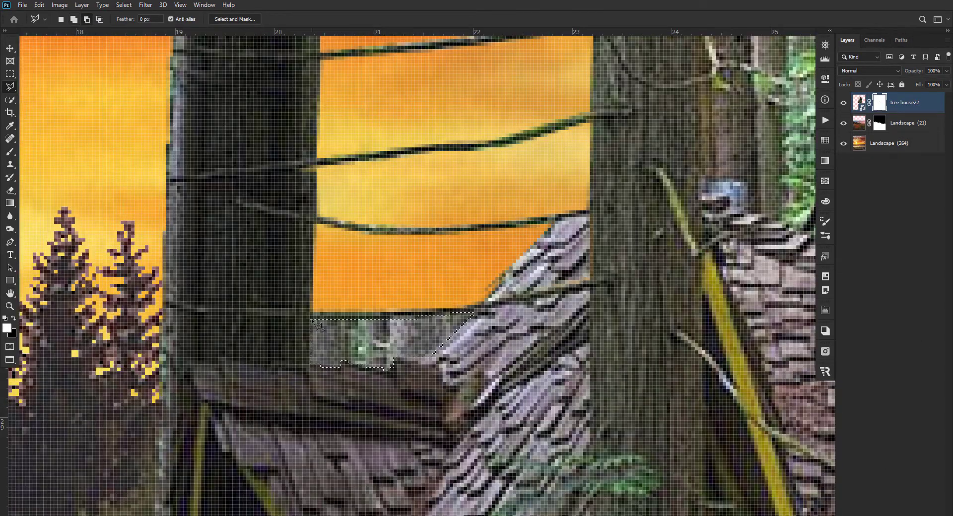
{"action": "scroll", "coordinate": [317, 325], "scroll_direction": "right", "scroll_amount": 5}
{"action": "scroll", "coordinate": [317, 325], "scroll_direction": "up", "scroll_amount": 3}
{"action": "scroll", "coordinate": [536, 435], "scroll_direction": "right", "scroll_amount": 3}
{"action": "scroll", "coordinate": [536, 434], "scroll_direction": "up", "scroll_amount": 2}
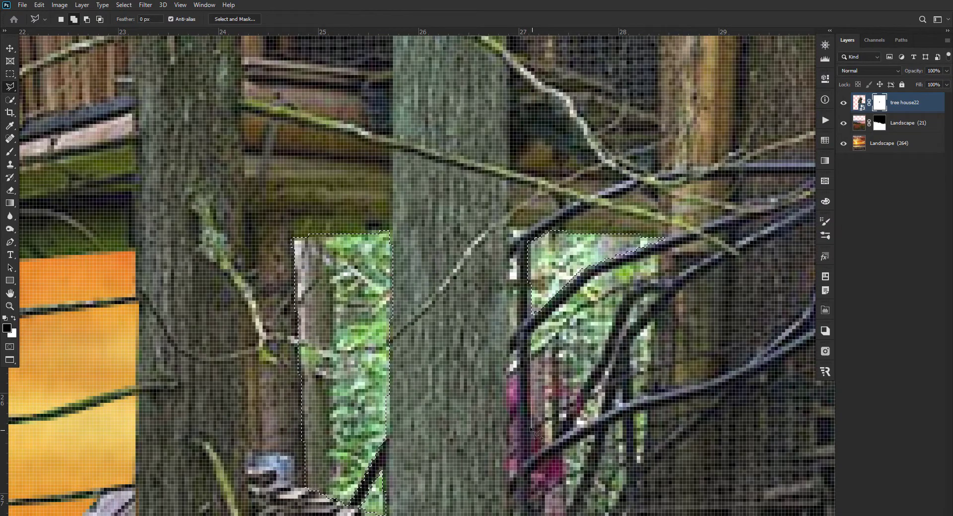
{"action": "scroll", "coordinate": [620, 392], "scroll_direction": "up", "scroll_amount": 1}
{"action": "left_click", "coordinate": [622, 371]}
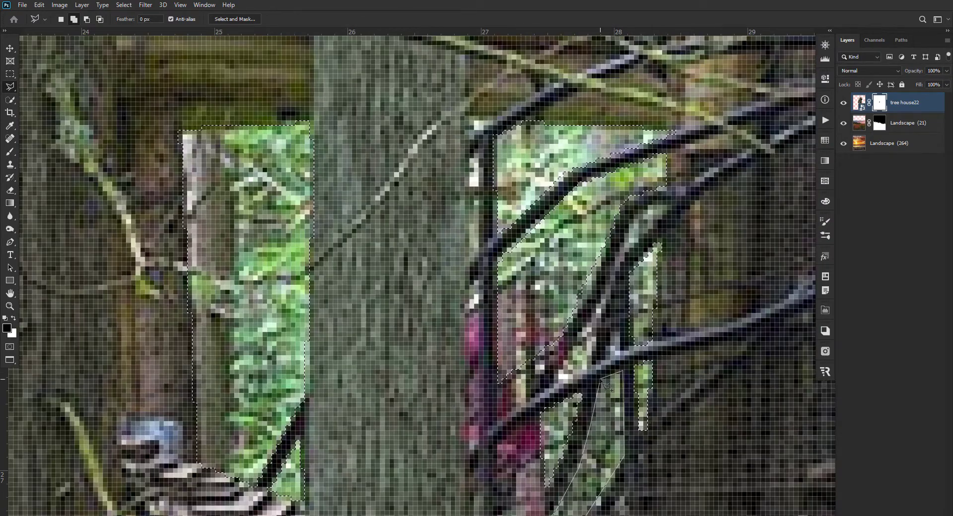
{"action": "key", "text": "Return"}
{"action": "key", "text": "alt+BackSpace"}
Mask out the forest gap beside the pillar and clear the selection
{"action": "scroll", "coordinate": [524, 426], "scroll_direction": "down", "scroll_amount": 3}
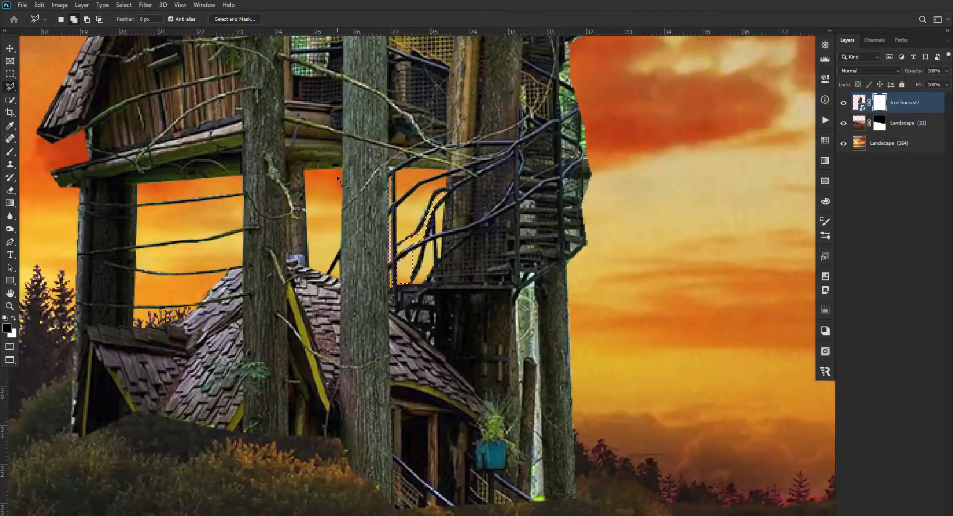
{"action": "scroll", "coordinate": [467, 348], "scroll_direction": "up", "scroll_amount": 3}
{"action": "left_click", "coordinate": [455, 121]}
{"action": "left_click", "coordinate": [464, 182]}
{"action": "scroll", "coordinate": [466, 446], "scroll_direction": "down", "scroll_amount": 2}
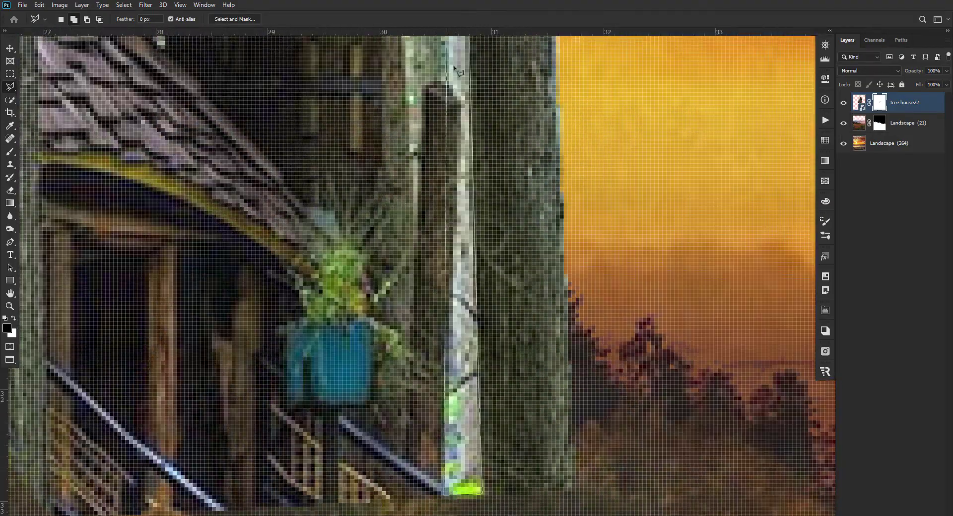
{"action": "key", "text": "Return"}
{"action": "key", "text": "alt+BackSpace"}
Outline the forest gaps around the staircase
{"action": "scroll", "coordinate": [268, 244], "scroll_direction": "up", "scroll_amount": 2}
{"action": "scroll", "coordinate": [268, 244], "scroll_direction": "up", "scroll_amount": 1}
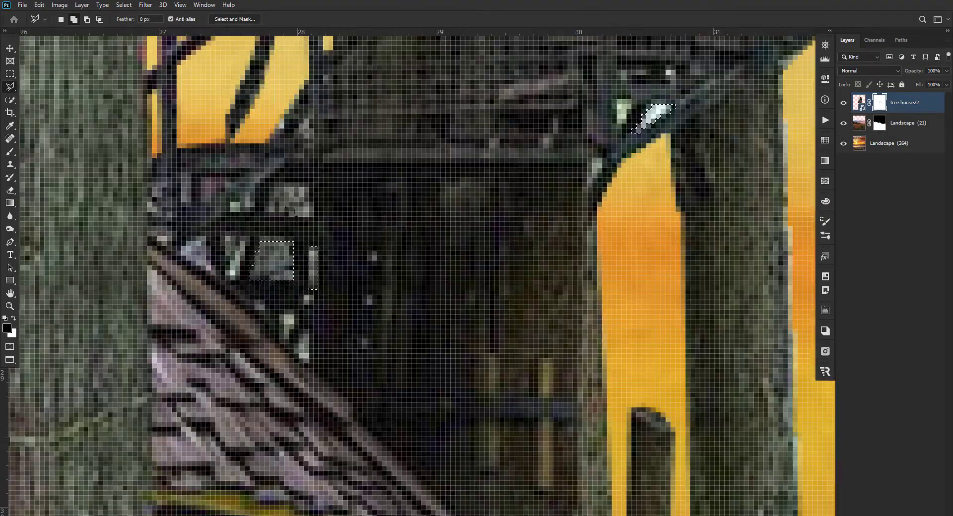
{"action": "scroll", "coordinate": [286, 321], "scroll_direction": "down", "scroll_amount": 1}
{"action": "scroll", "coordinate": [287, 322], "scroll_direction": "down", "scroll_amount": 2}
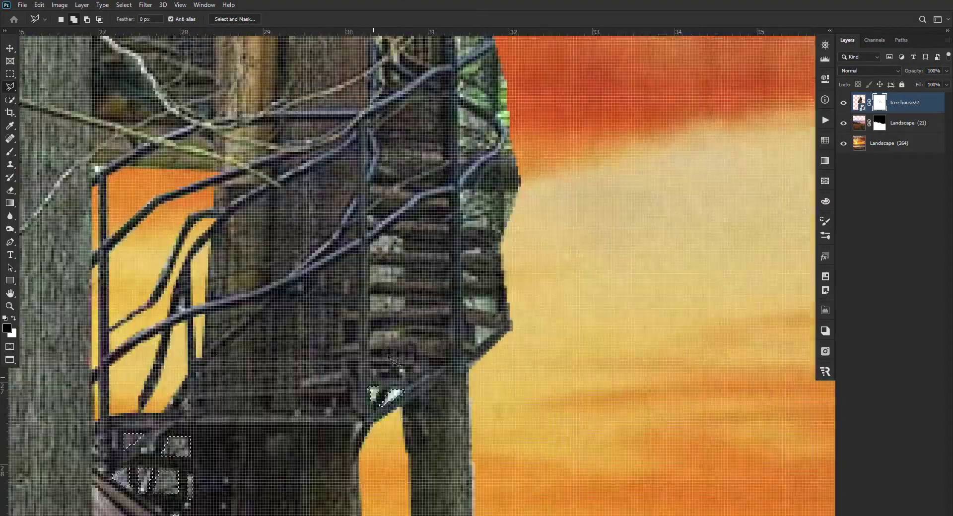
{"action": "scroll", "coordinate": [386, 398], "scroll_direction": "up", "scroll_amount": 3}
{"action": "scroll", "coordinate": [353, 253], "scroll_direction": "down", "scroll_amount": 2}
{"action": "scroll", "coordinate": [353, 253], "scroll_direction": "down", "scroll_amount": 2}
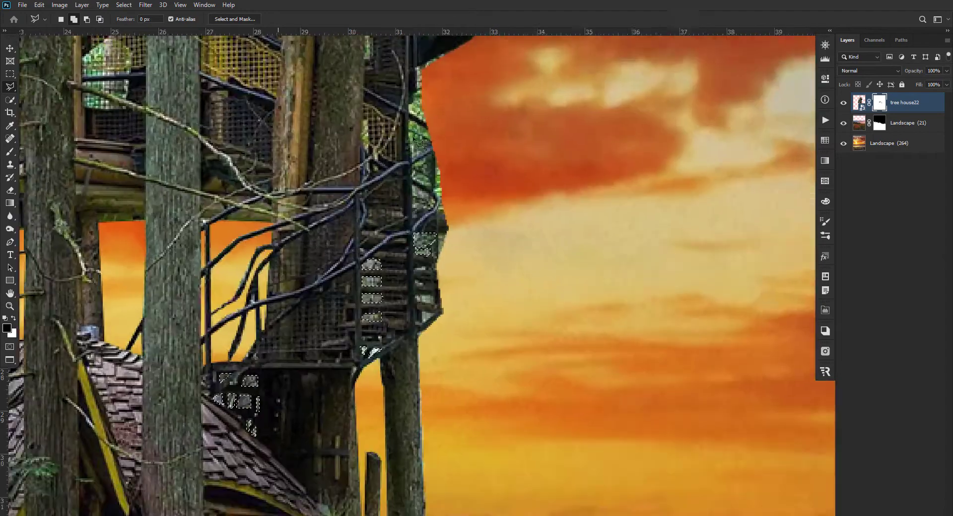
{"action": "scroll", "coordinate": [431, 155], "scroll_direction": "up", "scroll_amount": 3}
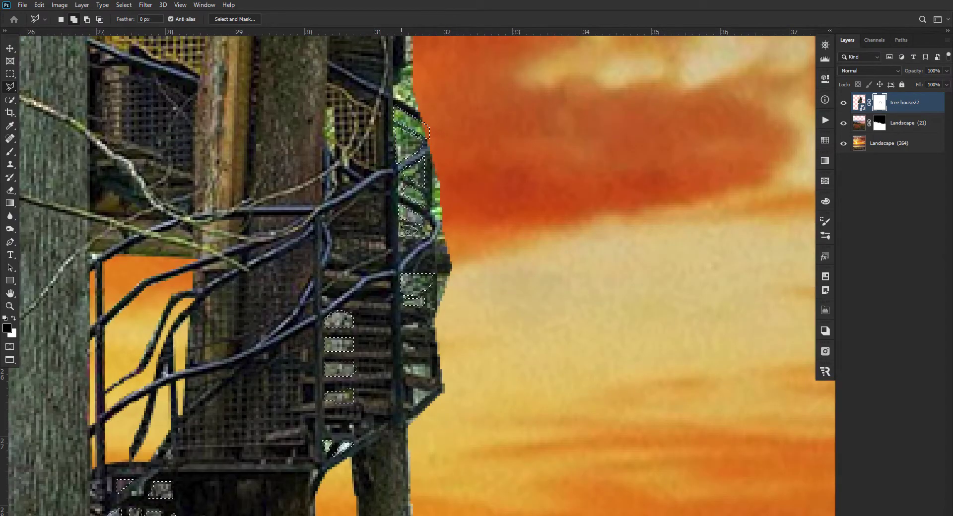
{"action": "scroll", "coordinate": [387, 342], "scroll_direction": "up", "scroll_amount": 1}
{"action": "scroll", "coordinate": [353, 166], "scroll_direction": "down", "scroll_amount": 2}
{"action": "scroll", "coordinate": [347, 206], "scroll_direction": "up", "scroll_amount": 2}
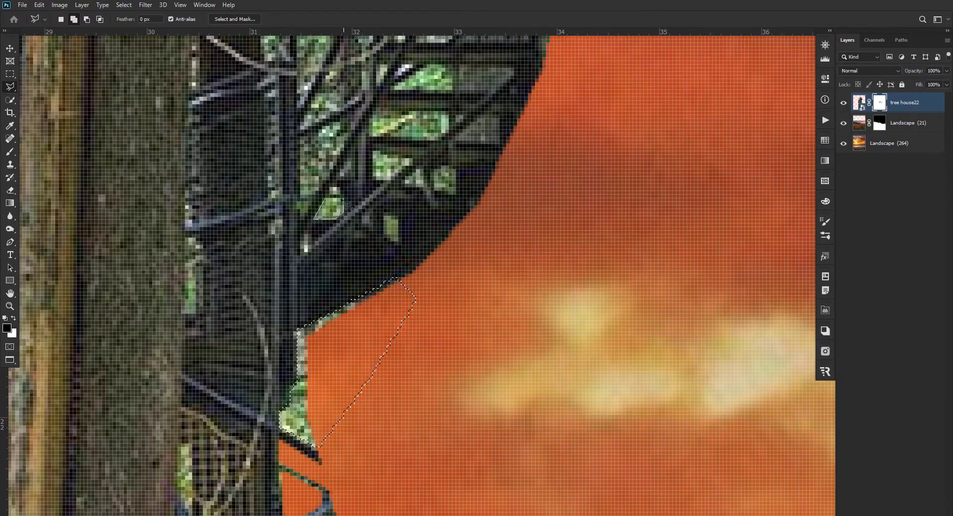
{"action": "scroll", "coordinate": [430, 174], "scroll_direction": "down", "scroll_amount": 2}
{"action": "scroll", "coordinate": [357, 133], "scroll_direction": "up", "scroll_amount": 2}
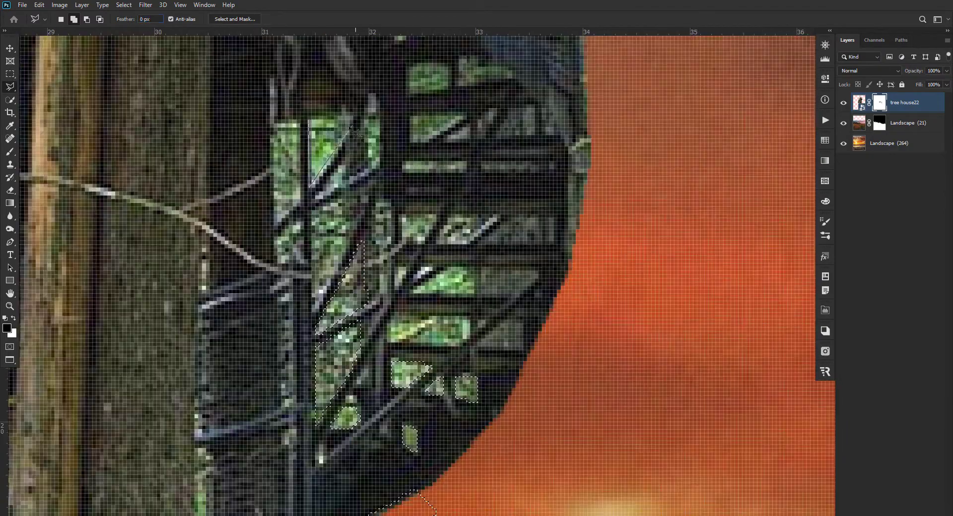
{"action": "left_click", "coordinate": [302, 148]}
{"action": "scroll", "coordinate": [301, 148], "scroll_direction": "down", "scroll_amount": 2}
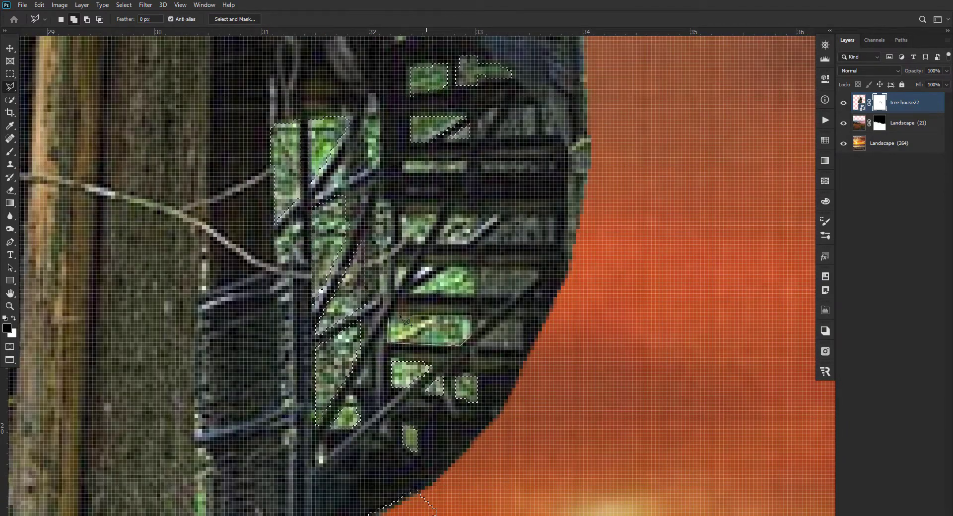
Outline the forest gap under the beam
{"action": "scroll", "coordinate": [367, 421], "scroll_direction": "up", "scroll_amount": 2}
{"action": "scroll", "coordinate": [367, 421], "scroll_direction": "down", "scroll_amount": 1}
{"action": "scroll", "coordinate": [348, 406], "scroll_direction": "down", "scroll_amount": 1}
{"action": "scroll", "coordinate": [297, 397], "scroll_direction": "down", "scroll_amount": 2}
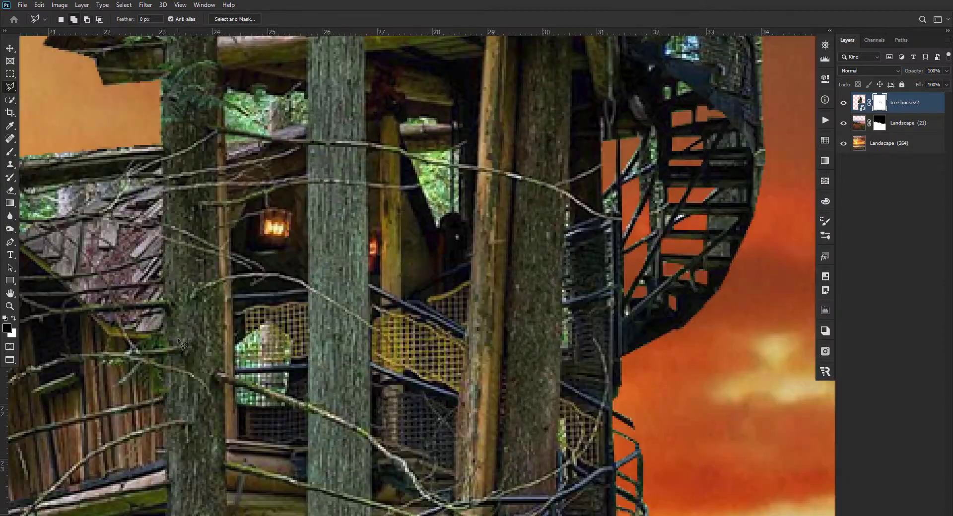
{"action": "scroll", "coordinate": [243, 389], "scroll_direction": "up", "scroll_amount": 1}
{"action": "scroll", "coordinate": [263, 403], "scroll_direction": "up", "scroll_amount": 2}
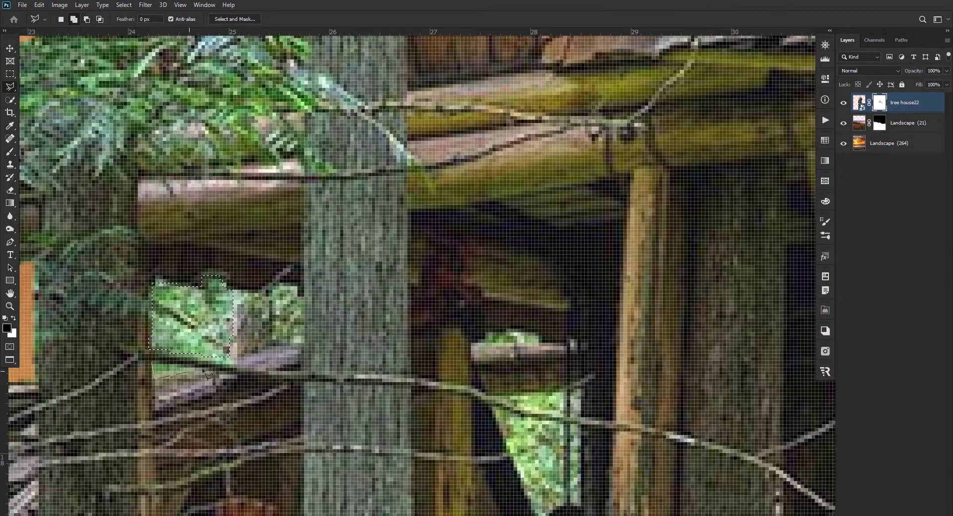
{"action": "scroll", "coordinate": [468, 458], "scroll_direction": "up", "scroll_amount": 1}
{"action": "scroll", "coordinate": [442, 476], "scroll_direction": "down", "scroll_amount": 1}
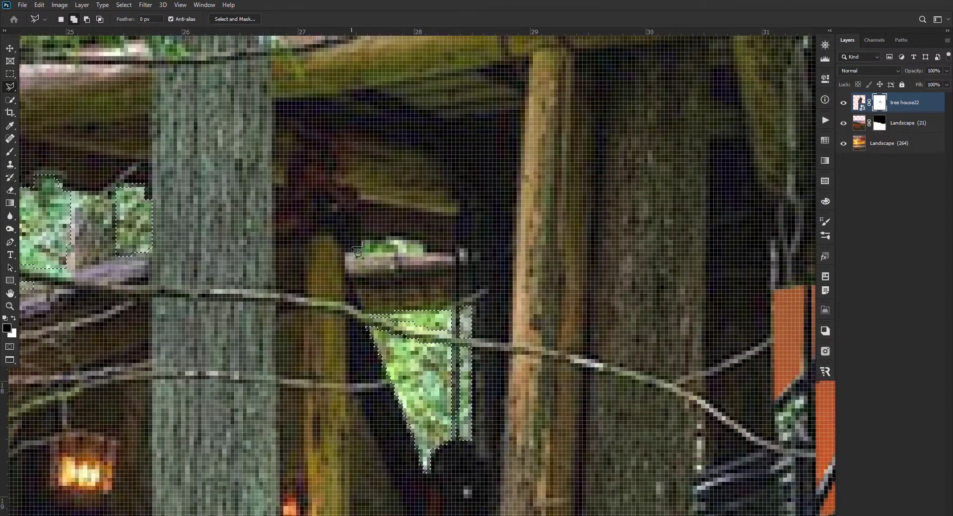
{"action": "scroll", "coordinate": [230, 149], "scroll_direction": "down", "scroll_amount": 2}
{"action": "scroll", "coordinate": [451, 221], "scroll_direction": "up", "scroll_amount": 2}
{"action": "scroll", "coordinate": [420, 286], "scroll_direction": "up", "scroll_amount": 3}
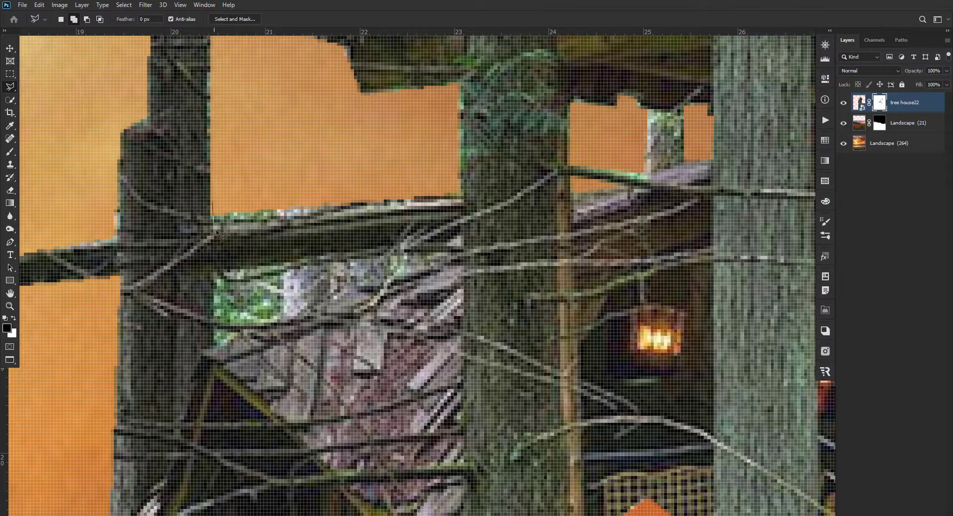
{"action": "left_click", "coordinate": [214, 274]}
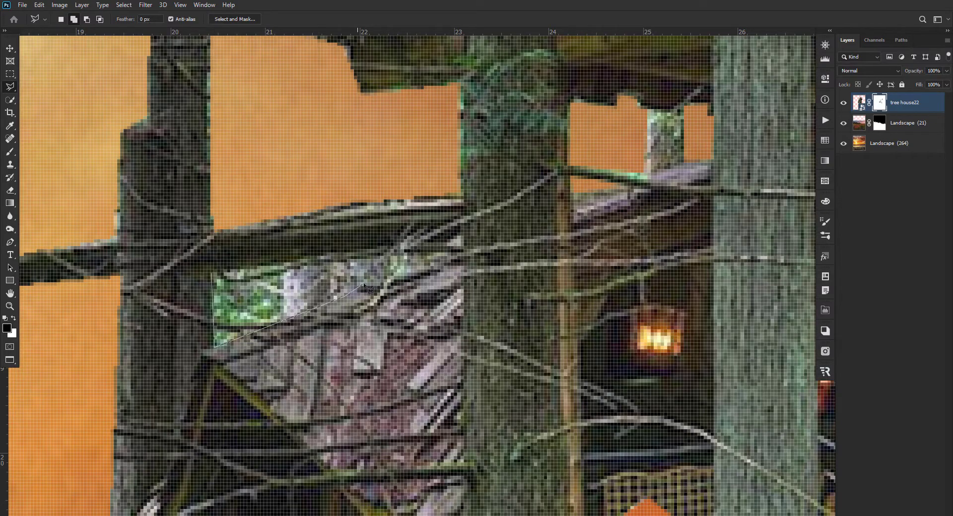
{"action": "left_click", "coordinate": [387, 245]}
{"action": "left_click", "coordinate": [216, 282]}
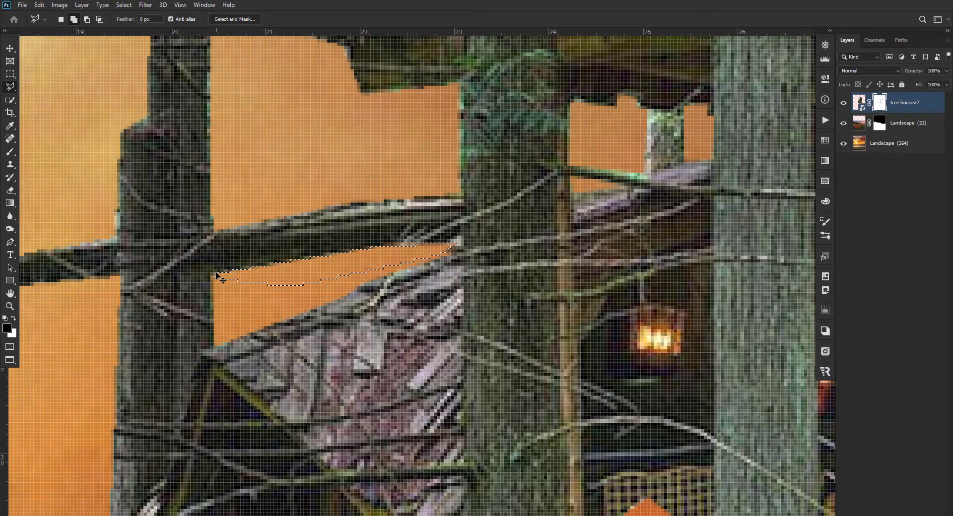
Match tree house22's colours to Landscape (264), with lower luminance and intensity and a slight fade
{"action": "key", "text": "h"}
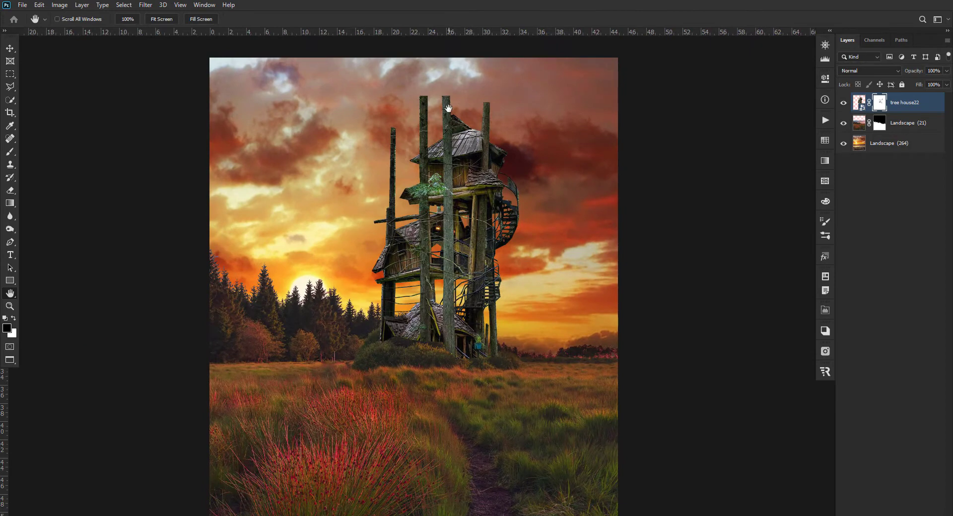
{"action": "key", "text": "v"}
{"action": "right_click", "coordinate": [908, 102]}
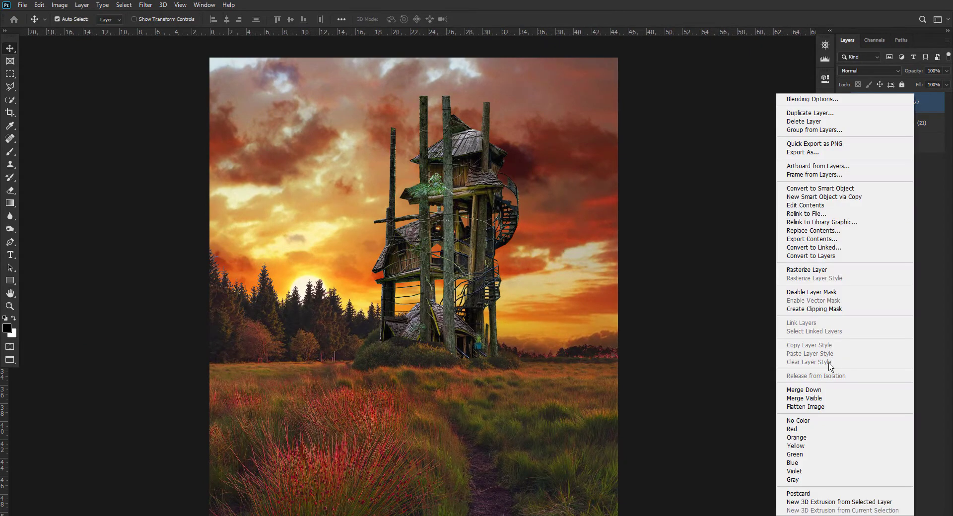
{"action": "key", "text": "Escape"}
{"action": "left_click", "coordinate": [59, 5]}
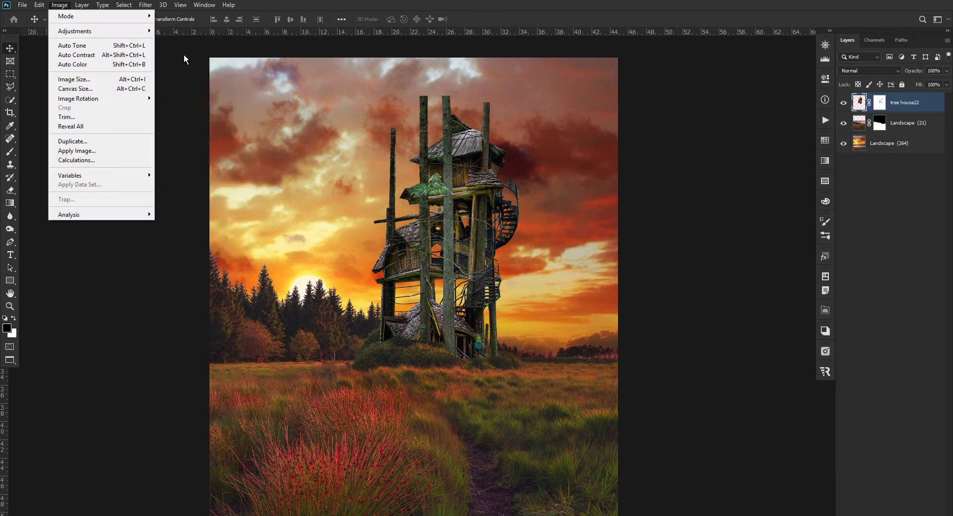
{"action": "left_click", "coordinate": [179, 230]}
{"action": "left_click", "coordinate": [690, 378]}
{"action": "left_click", "coordinate": [684, 397]}
{"action": "left_click_drag", "start_coordinate": [707, 259], "coordinate": [701, 259]}
{"action": "left_click_drag", "start_coordinate": [708, 233], "coordinate": [670, 234]}
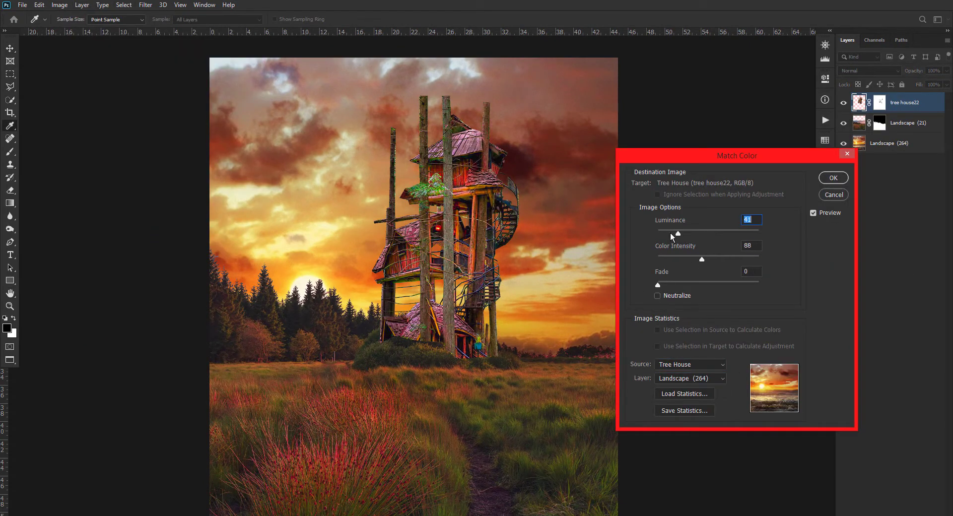
{"action": "mouse_move", "coordinate": [657, 285]}
{"action": "left_mouse_down"}
{"action": "mouse_move", "coordinate": [685, 285]}
{"action": "mouse_move", "coordinate": [681, 259]}
{"action": "left_mouse_up"}
{"action": "left_click_drag", "start_coordinate": [670, 233], "coordinate": [664, 234]}
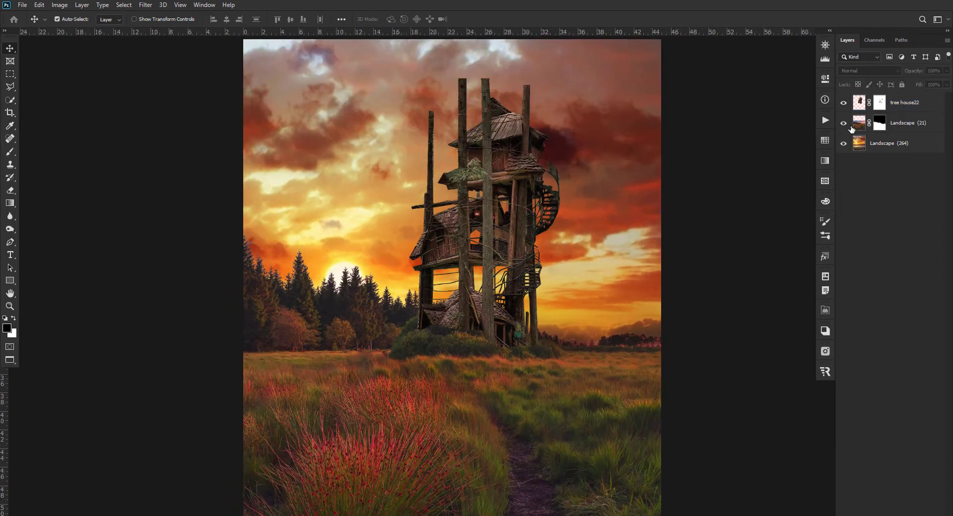
Refine the Landscape (21) layer mask along the treeline with Select and Mask
{"action": "left_click", "coordinate": [901, 122]}
{"action": "scroll", "coordinate": [463, 314], "scroll_direction": "up", "scroll_amount": 3}
{"action": "scroll", "coordinate": [645, 401], "scroll_direction": "up", "scroll_amount": 3}
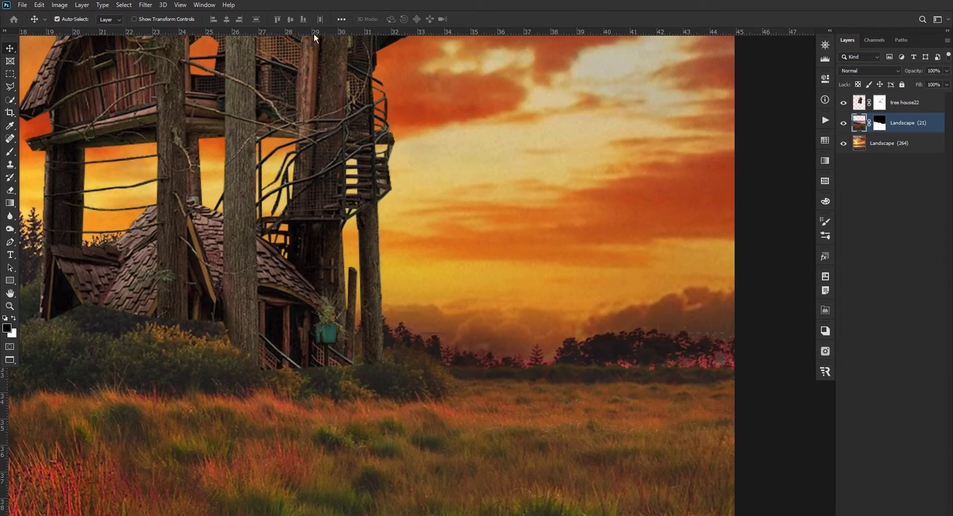
{"action": "key", "text": "ctrl+alt+r"}
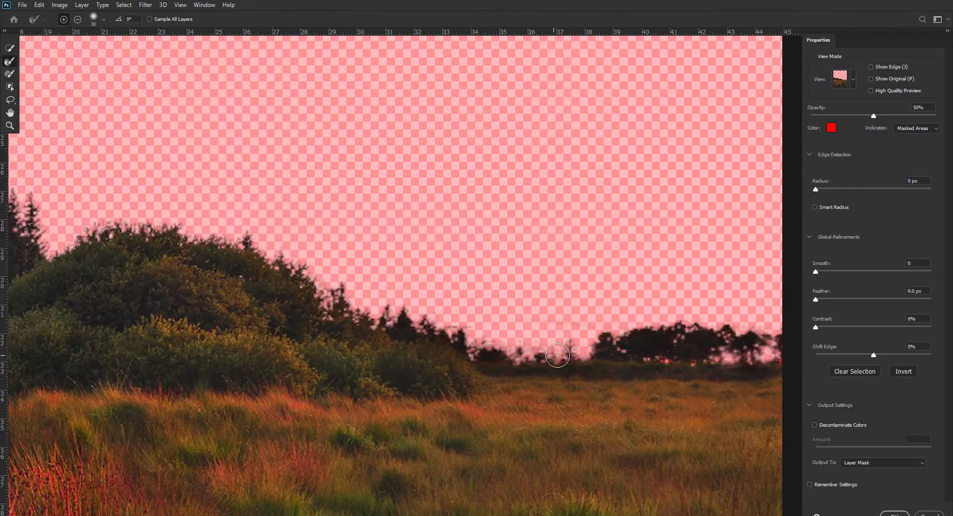
{"action": "scroll", "coordinate": [718, 366], "scroll_direction": "down", "scroll_amount": 1}
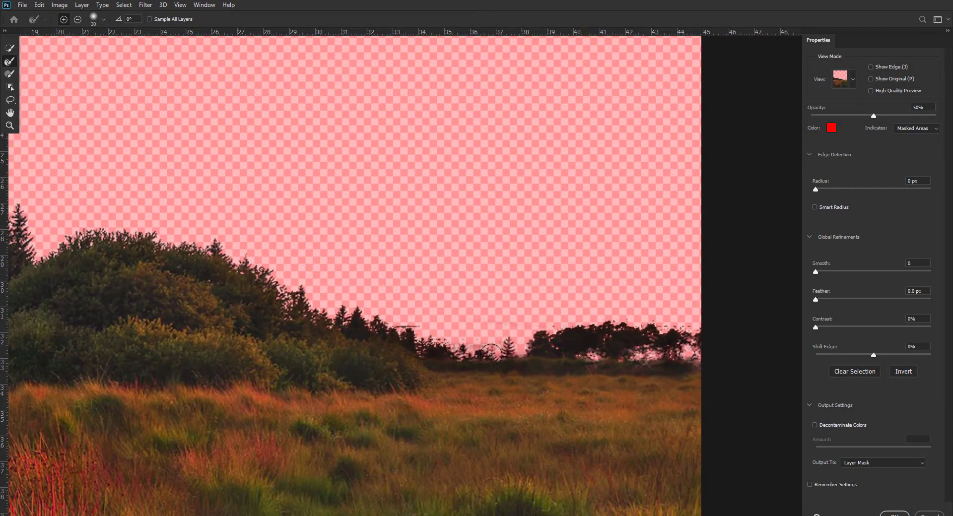
{"action": "scroll", "coordinate": [268, 151], "scroll_direction": "down", "scroll_amount": 3}
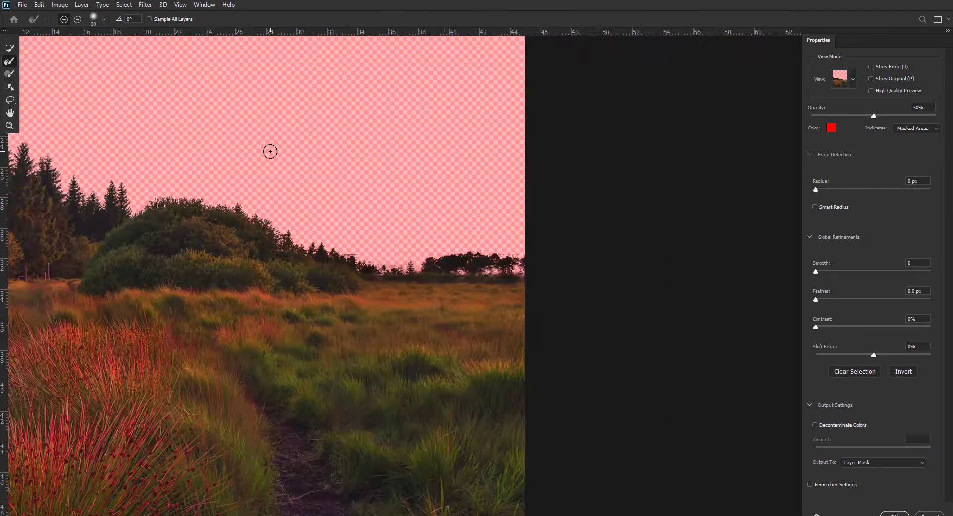
{"action": "scroll", "coordinate": [268, 151], "scroll_direction": "down", "scroll_amount": 2}
{"action": "mouse_move", "coordinate": [270, 149]}
{"action": "left_mouse_down"}
{"action": "mouse_move", "coordinate": [453, 249]}
{"action": "mouse_move", "coordinate": [429, 231]}
{"action": "left_mouse_up"}
{"action": "key", "text": "Return"}
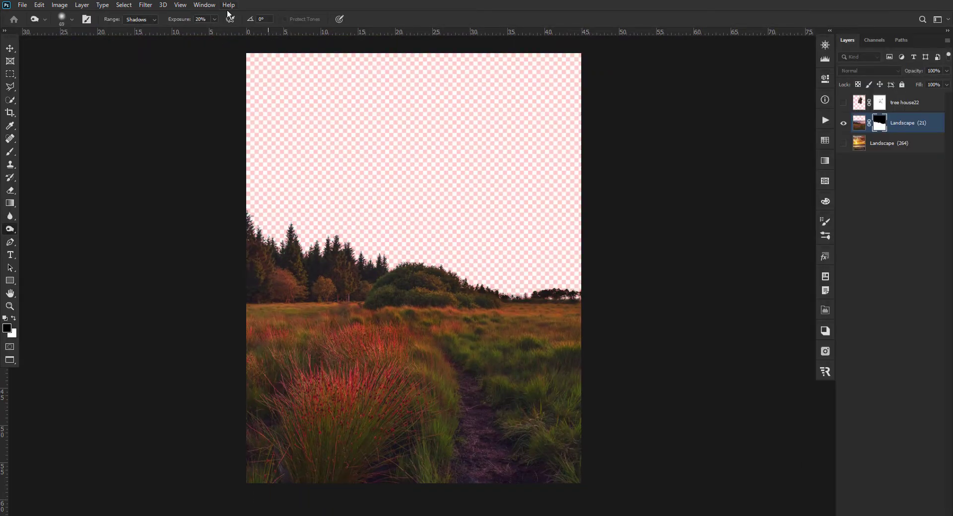
Show Landscape (264), load the meadow mask as a selection to check it, then deselect and fit the view
{"action": "key", "text": "h"}
{"action": "left_click_drag", "start_coordinate": [139, 204], "coordinate": [208, 217]}
{"action": "scroll", "coordinate": [660, 234], "scroll_direction": "up", "scroll_amount": 1}
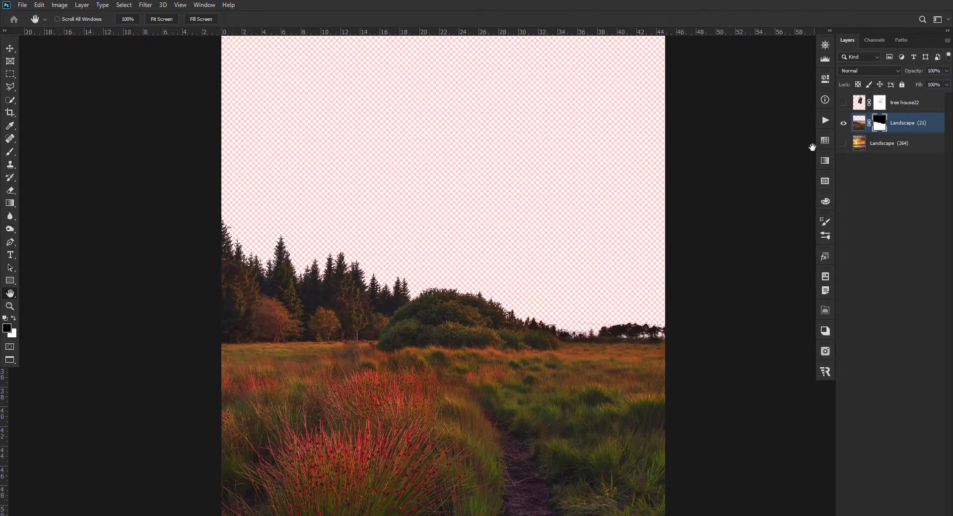
{"action": "left_click", "coordinate": [843, 144]}
{"action": "scroll", "coordinate": [610, 347], "scroll_direction": "up", "scroll_amount": 2}
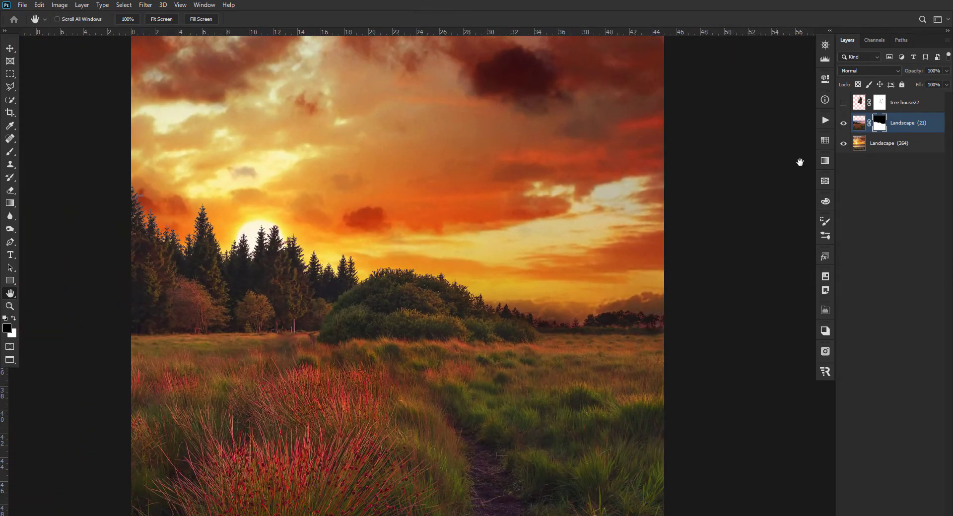
{"action": "left_click", "coordinate": [879, 125], "text": "ctrl"}
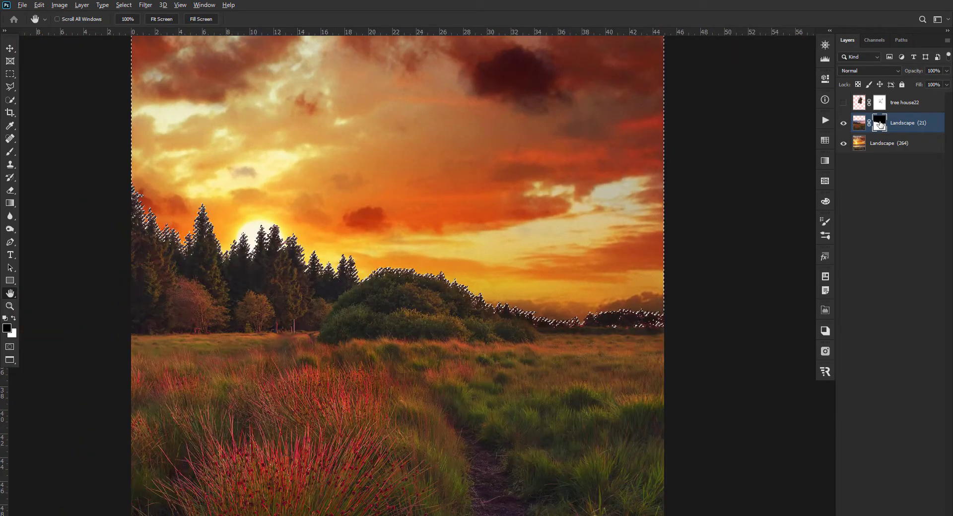
{"action": "key", "text": "ctrl+d"}
{"action": "key", "text": "ctrl+0"}
Show tree house22 and add a clipped Brightness/Contrast layer at Brightness -50
{"action": "key", "text": "v"}
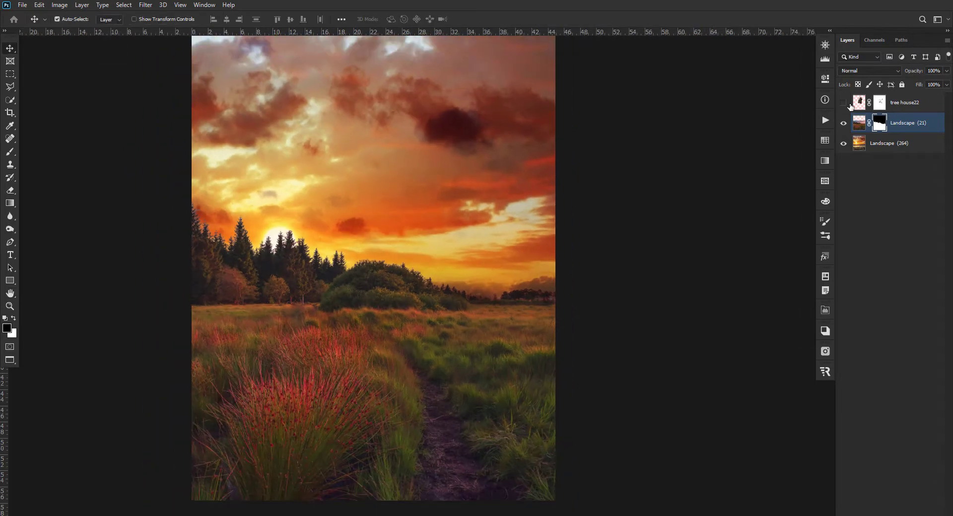
{"action": "left_click", "coordinate": [843, 103]}
{"action": "left_click", "coordinate": [905, 103]}
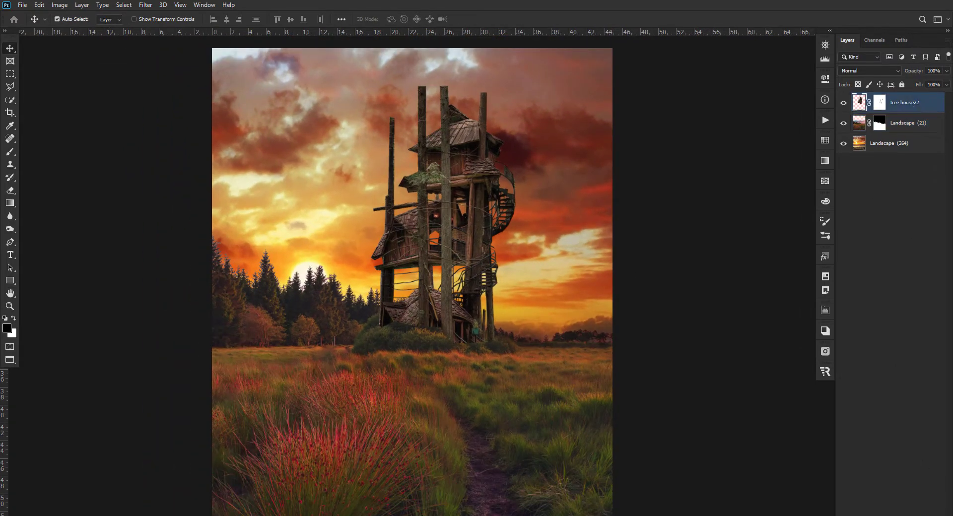
{"action": "right_click", "coordinate": [888, 306]}
{"action": "left_click", "coordinate": [889, 386]}
{"action": "left_click", "coordinate": [740, 244]}
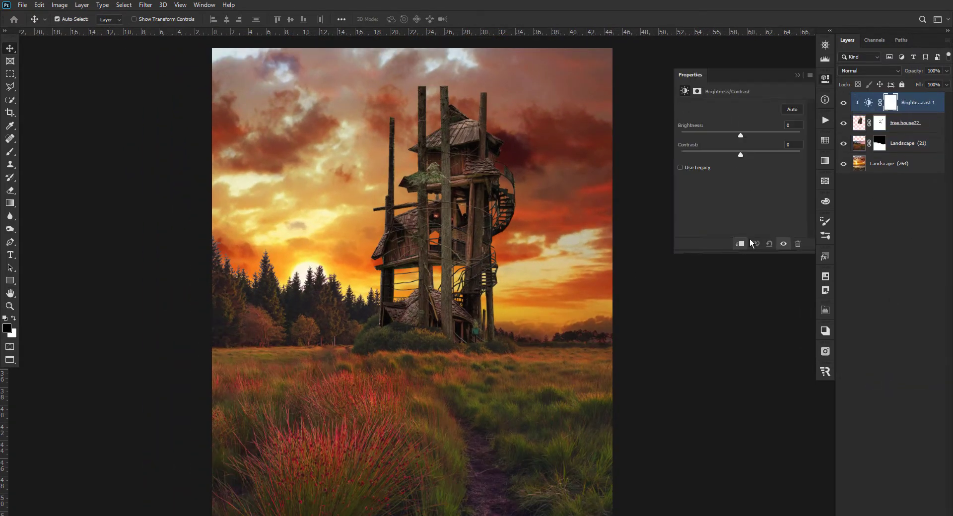
{"action": "left_click_drag", "start_coordinate": [733, 139], "coordinate": [722, 140]}
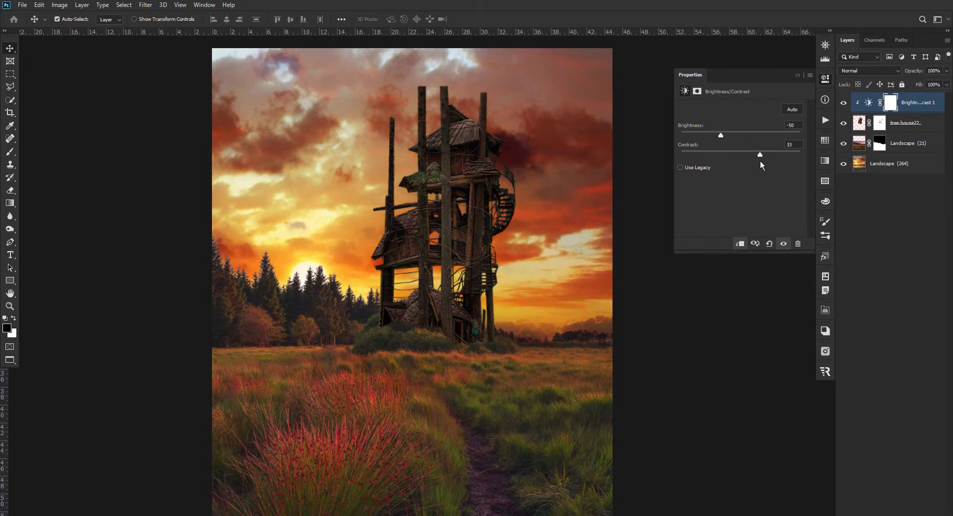
{"action": "left_click", "coordinate": [797, 75]}
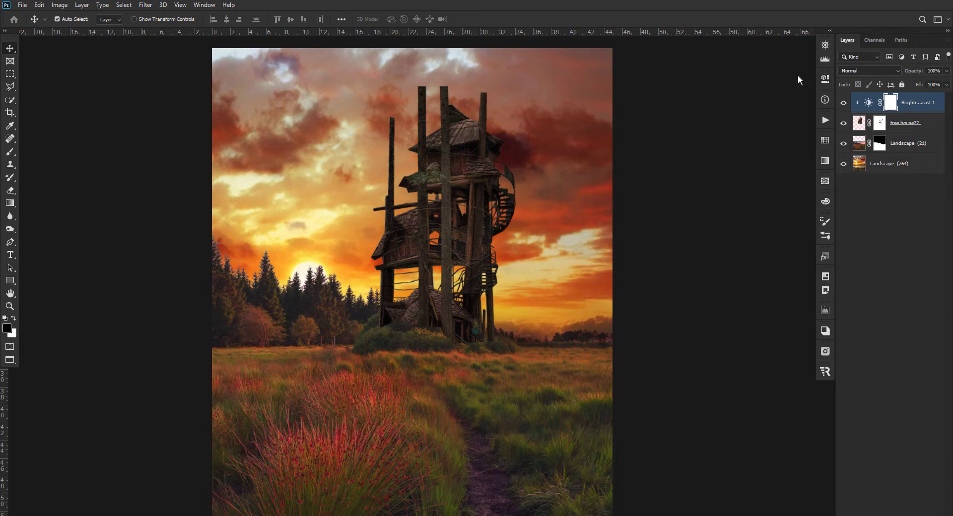
Add a second clipped Brightness/Contrast layer, also at Brightness -50, with adjusted contrast
{"action": "scroll", "coordinate": [367, 310], "scroll_direction": "down", "scroll_amount": 1}
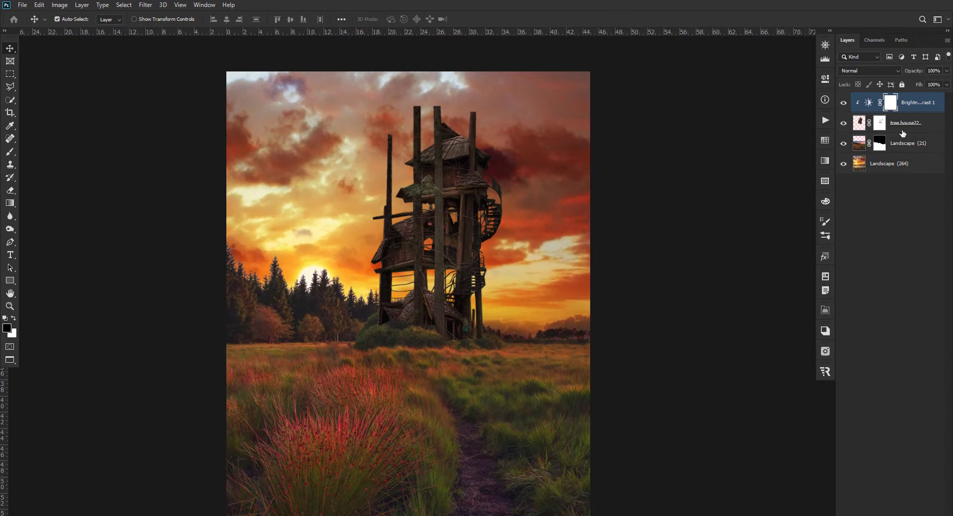
{"action": "left_click", "coordinate": [889, 510]}
{"action": "left_click", "coordinate": [888, 385]}
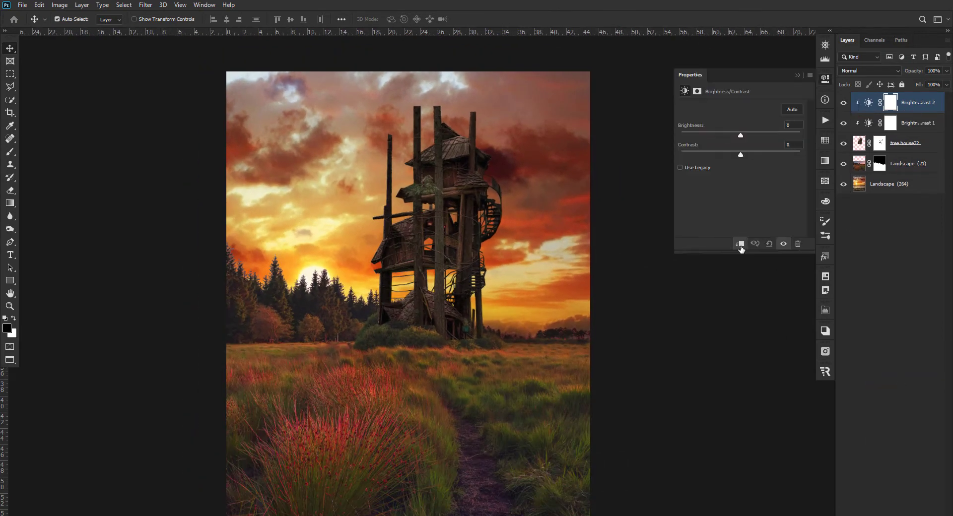
{"action": "mouse_move", "coordinate": [740, 134]}
{"action": "left_mouse_down"}
{"action": "mouse_move", "coordinate": [721, 135]}
{"action": "mouse_move", "coordinate": [710, 159]}
{"action": "left_mouse_up"}
{"action": "left_click", "coordinate": [798, 75]}
Duplicate tree house22, remove the lower copy's mask, and turn it solid black
{"action": "left_click", "coordinate": [911, 143]}
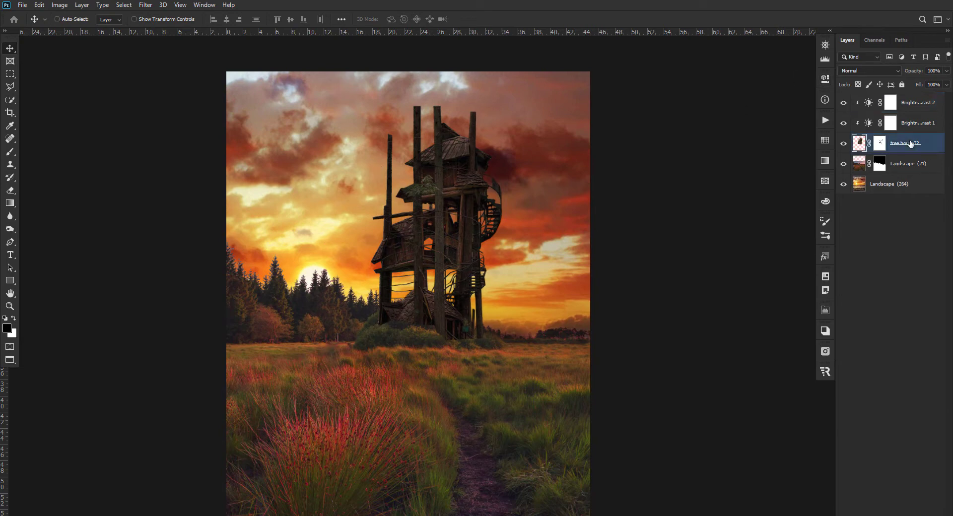
{"action": "key", "text": "ctrl+j"}
{"action": "right_click", "coordinate": [910, 169]}
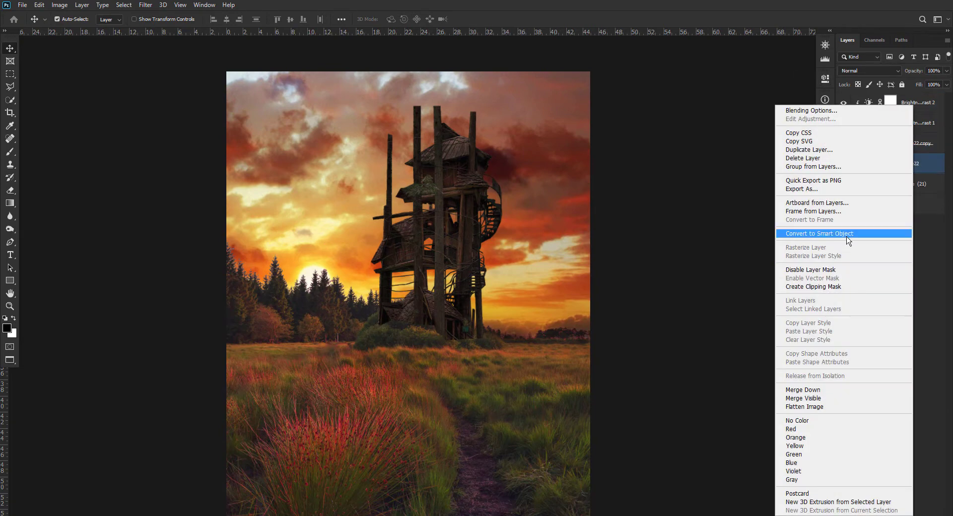
{"action": "left_click", "coordinate": [787, 242]}
{"action": "right_click", "coordinate": [888, 164]}
{"action": "left_click", "coordinate": [822, 242]}
{"action": "key", "text": "ctrl+u"}
{"action": "key", "text": "Escape"}
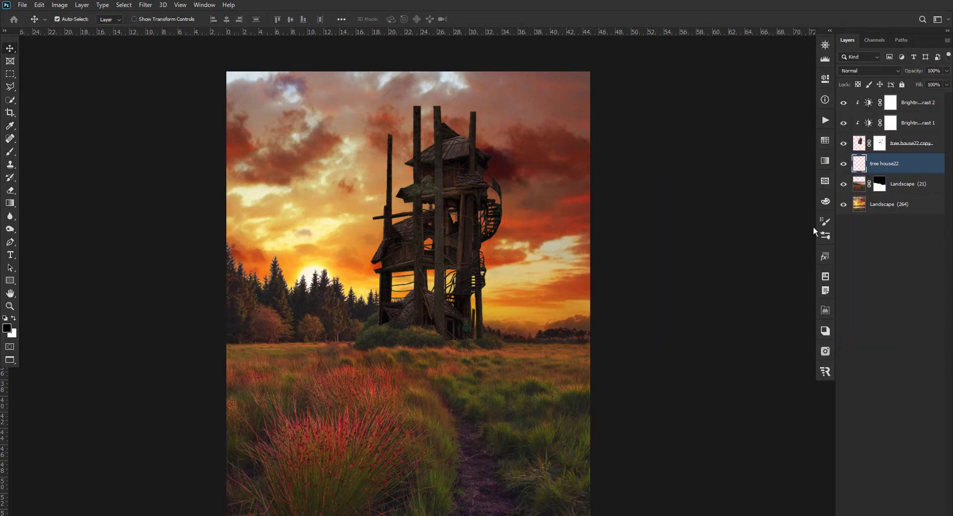
Skew the black silhouette down onto the ground, stretching it toward the lower right
{"action": "key", "text": "ctrl+t"}
{"action": "right_click", "coordinate": [373, 199]}
{"action": "left_click", "coordinate": [411, 238]}
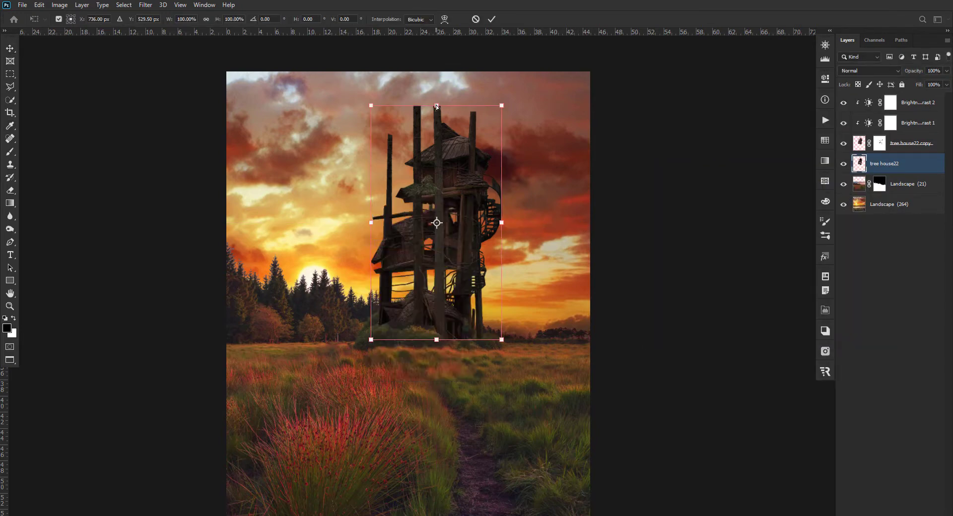
{"action": "mouse_move", "coordinate": [436, 105]}
{"action": "left_mouse_down"}
{"action": "mouse_move", "coordinate": [453, 432]}
{"action": "mouse_move", "coordinate": [663, 380]}
{"action": "left_mouse_up"}
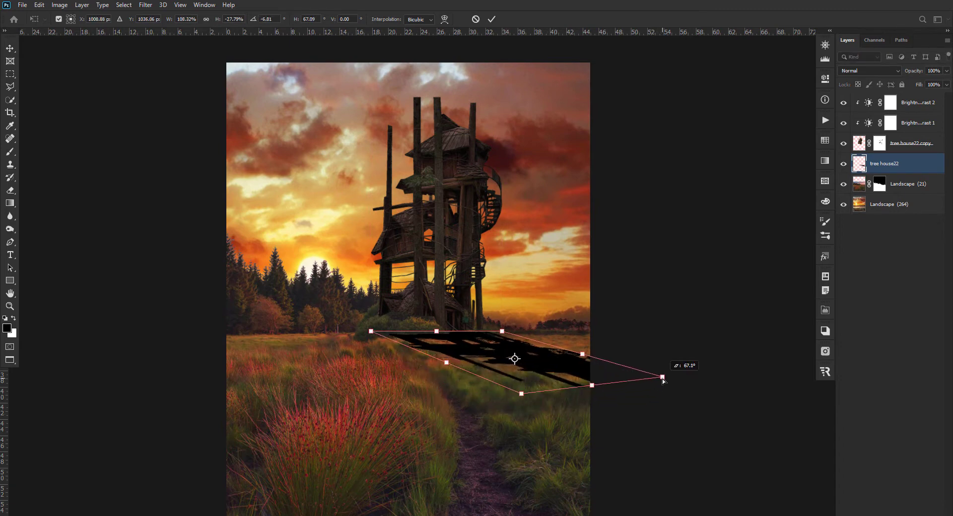
{"action": "left_click_drag", "start_coordinate": [524, 398], "coordinate": [552, 407]}
{"action": "left_click_drag", "start_coordinate": [372, 336], "coordinate": [362, 319]}
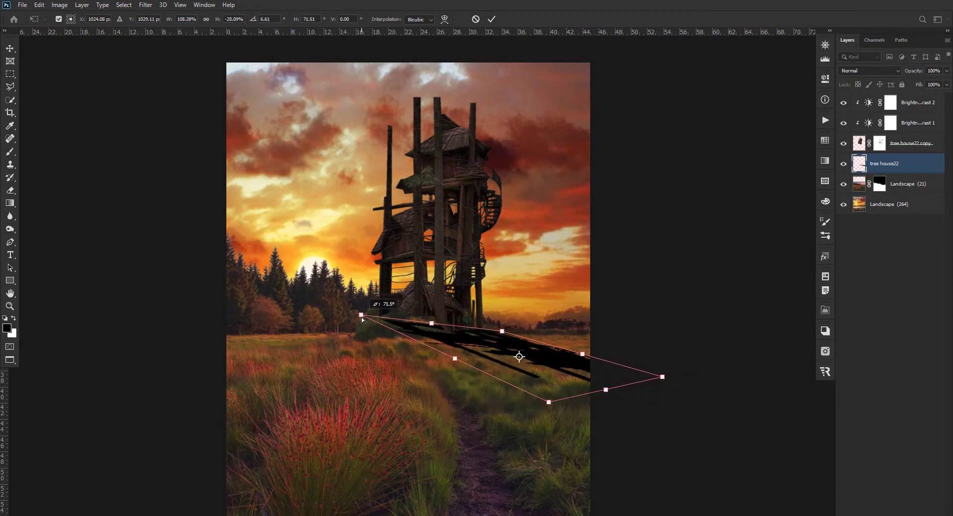
{"action": "left_click_drag", "start_coordinate": [457, 363], "coordinate": [454, 362]}
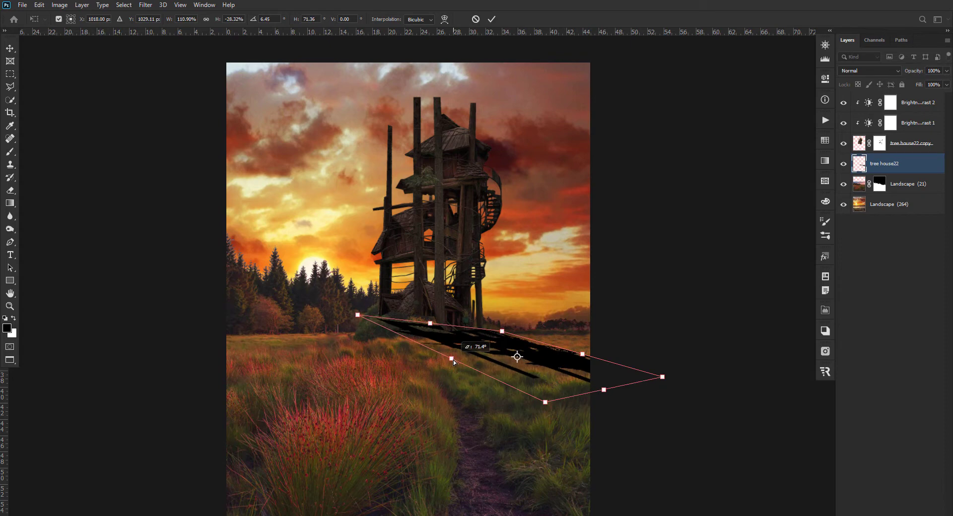
Warp the shadow to meet the tree house base with a curved lower edge, and commit
{"action": "right_click", "coordinate": [500, 332]}
{"action": "left_click", "coordinate": [519, 223]}
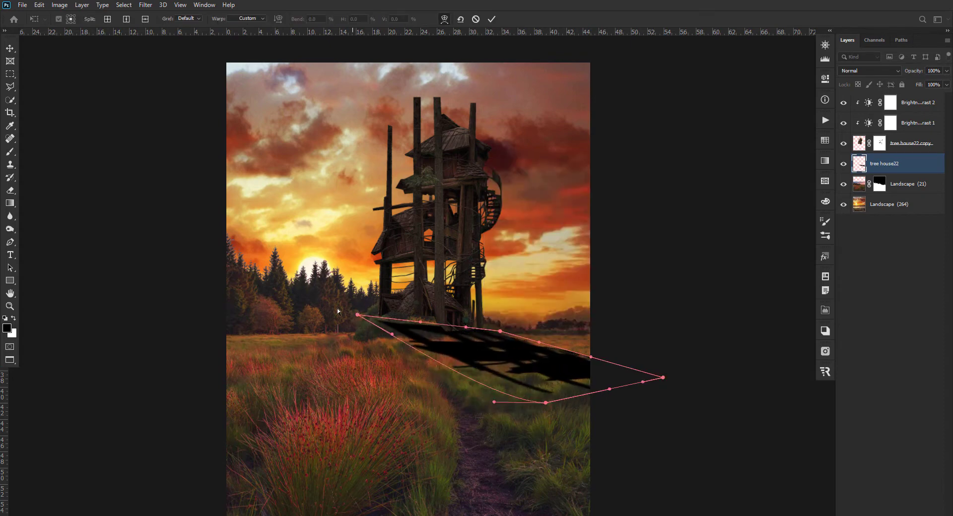
{"action": "left_click_drag", "start_coordinate": [357, 315], "coordinate": [359, 309]}
{"action": "left_click_drag", "start_coordinate": [486, 353], "coordinate": [490, 371]}
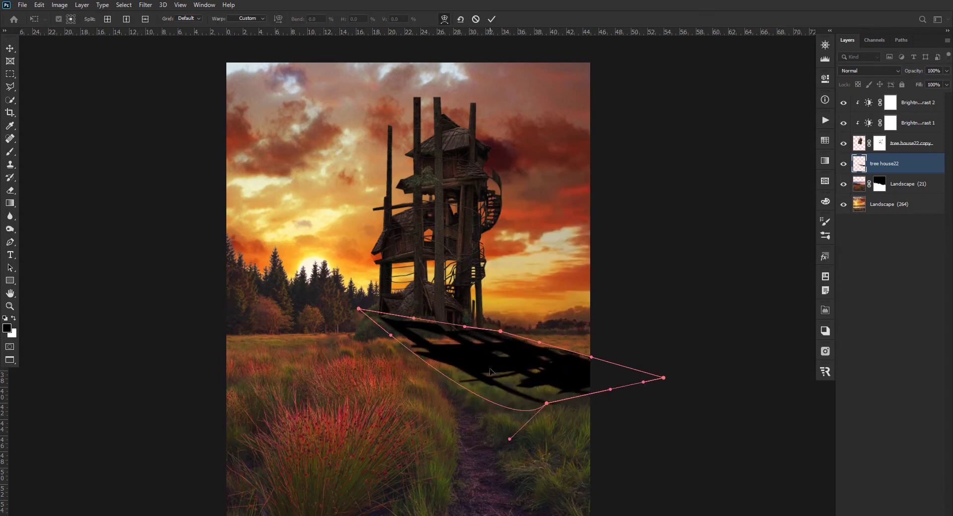
{"action": "key", "text": "Return"}
Soften the shadow with a Gaussian Blur
{"action": "left_click", "coordinate": [145, 4]}
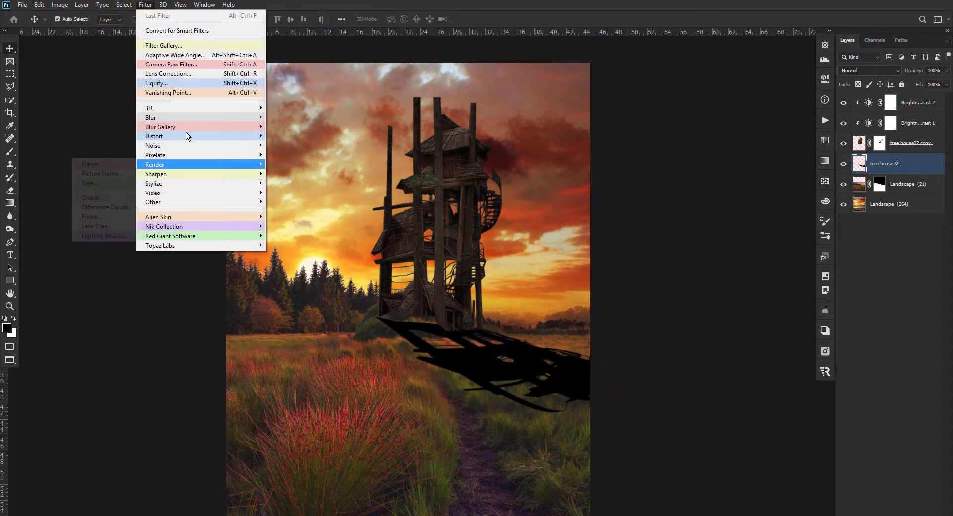
{"action": "mouse_move", "coordinate": [160, 118]}
{"action": "left_click", "coordinate": [109, 154]}
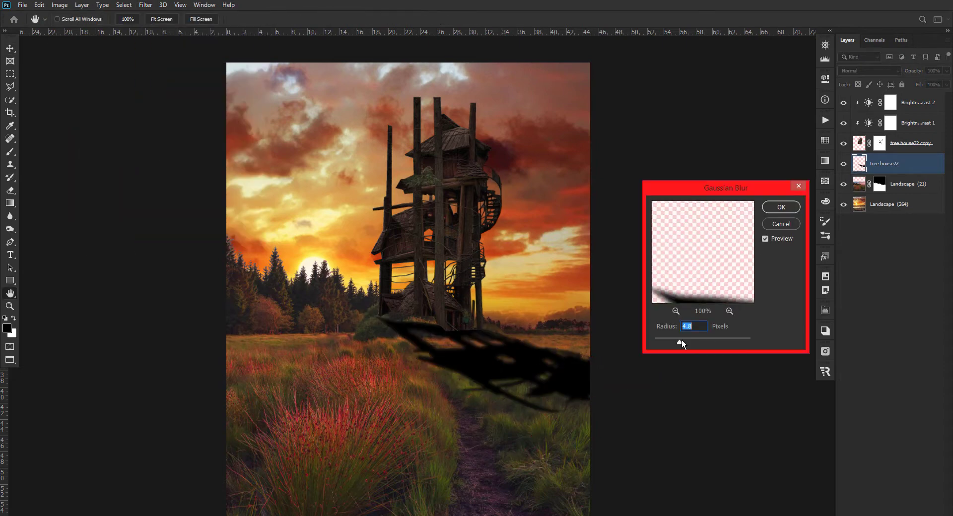
{"action": "left_click_drag", "start_coordinate": [682, 341], "coordinate": [688, 340]}
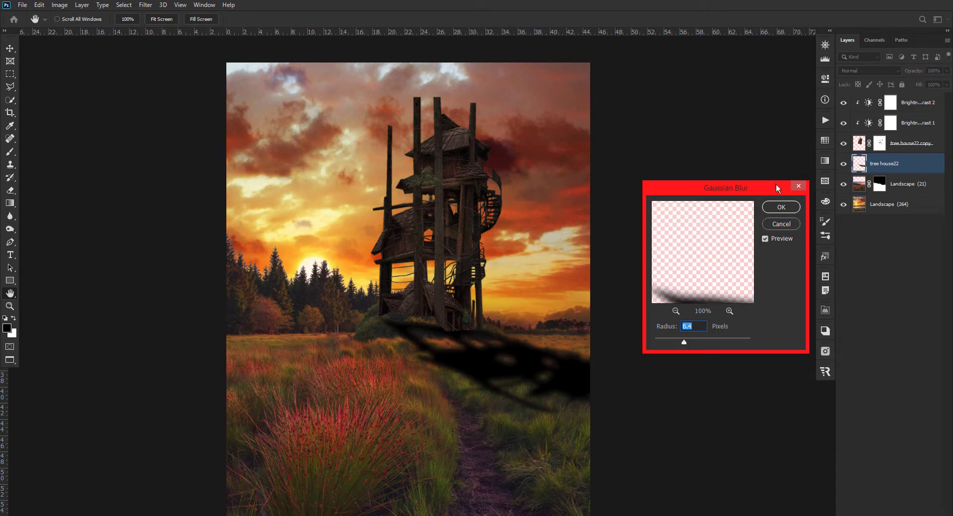
{"action": "key", "text": "Return"}
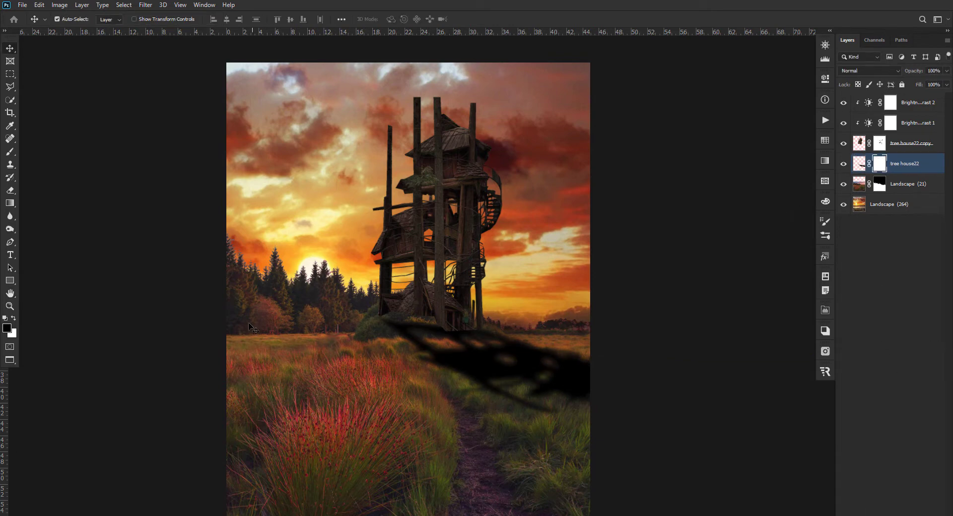
Fade the shadow with distance by painting its mask with a large soft brush
{"action": "key", "text": "b"}
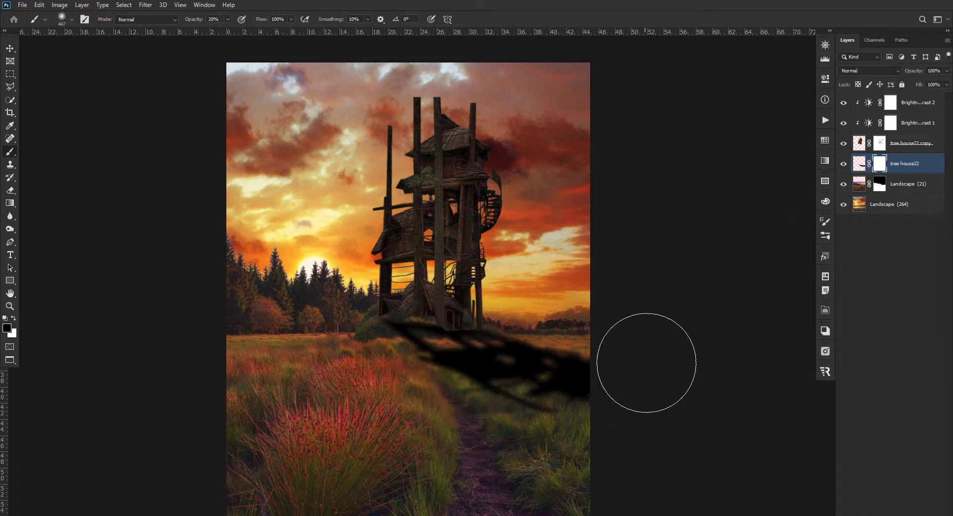
{"action": "left_click_drag", "start_coordinate": [646, 363], "coordinate": [294, 340]}
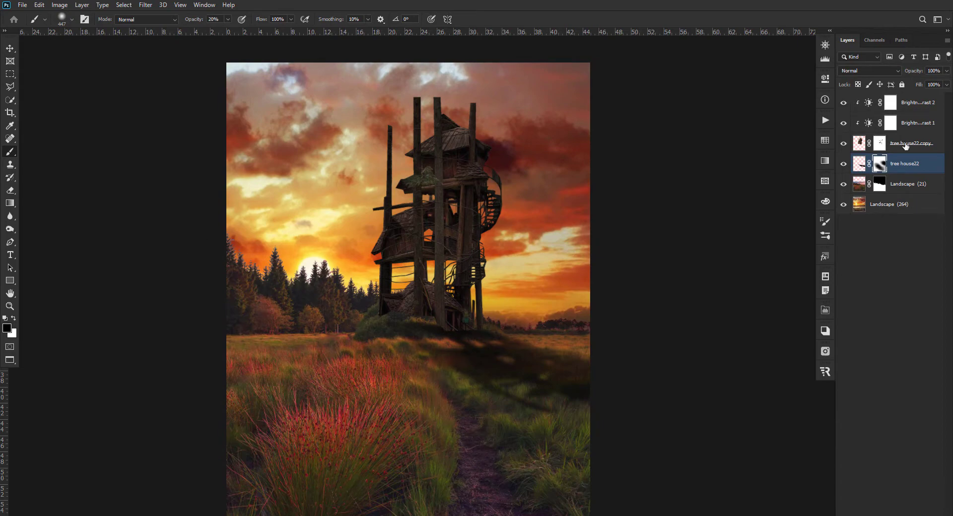
{"action": "left_click", "coordinate": [911, 106]}
{"action": "left_click", "coordinate": [893, 189]}
{"action": "scroll", "coordinate": [404, 331], "scroll_direction": "up", "scroll_amount": 2}
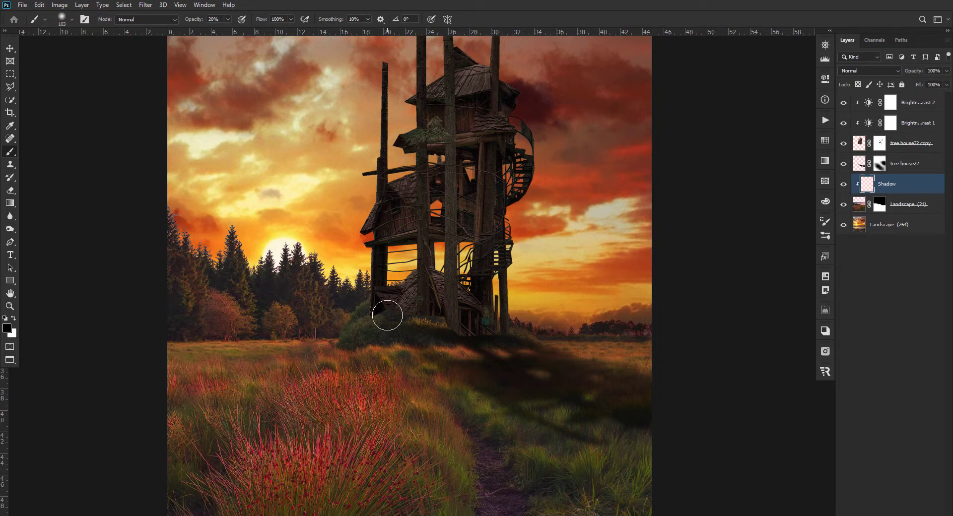
{"action": "scroll", "coordinate": [405, 349], "scroll_direction": "down", "scroll_amount": 1}
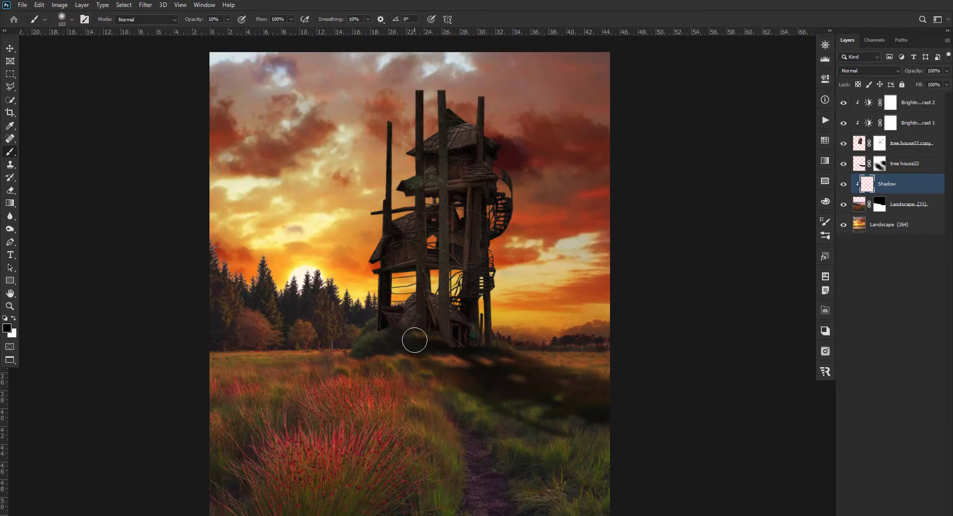
{"action": "scroll", "coordinate": [399, 431], "scroll_direction": "down", "scroll_amount": 2}
Group all the tree house layers into a 'Tree house' group
{"action": "key", "text": "v"}
{"action": "scroll", "coordinate": [404, 372], "scroll_direction": "up", "scroll_amount": 2}
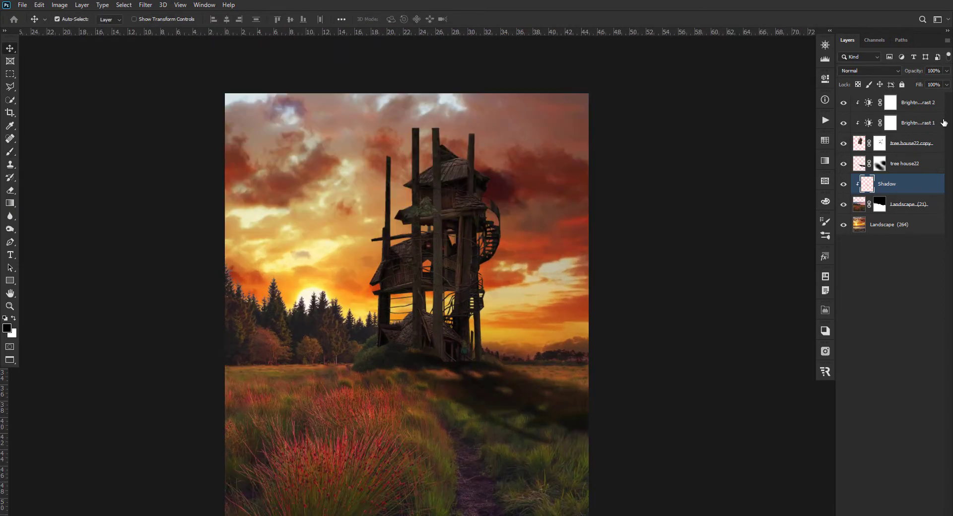
{"action": "left_click", "coordinate": [858, 164]}
{"action": "double_click", "coordinate": [905, 163]}
{"action": "right_click", "coordinate": [913, 164]}
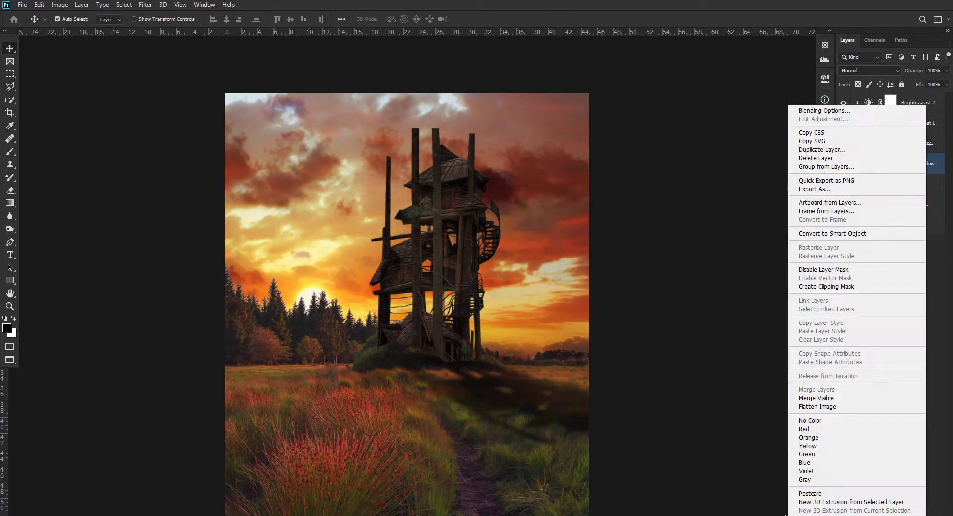
{"action": "key", "text": "Escape"}
{"action": "left_click", "coordinate": [908, 102], "text": "shift"}
{"action": "key", "text": "ctrl+g"}
{"action": "type", "text": "Tree house"}
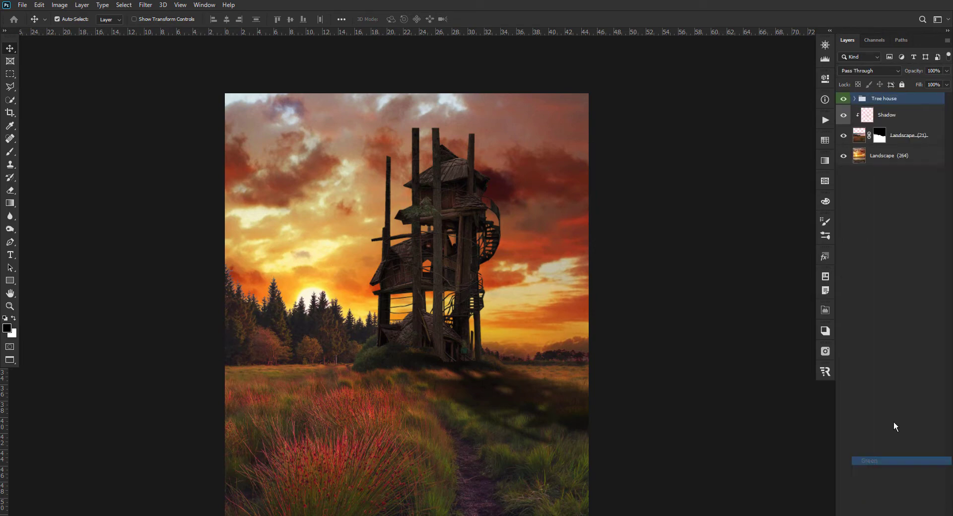
Group the Shadow and both Landscape layers as 'BG' with an Orange colour label
{"action": "left_click", "coordinate": [888, 115]}
{"action": "left_click", "coordinate": [888, 156], "text": "shift"}
{"action": "key", "text": "ctrl+g"}
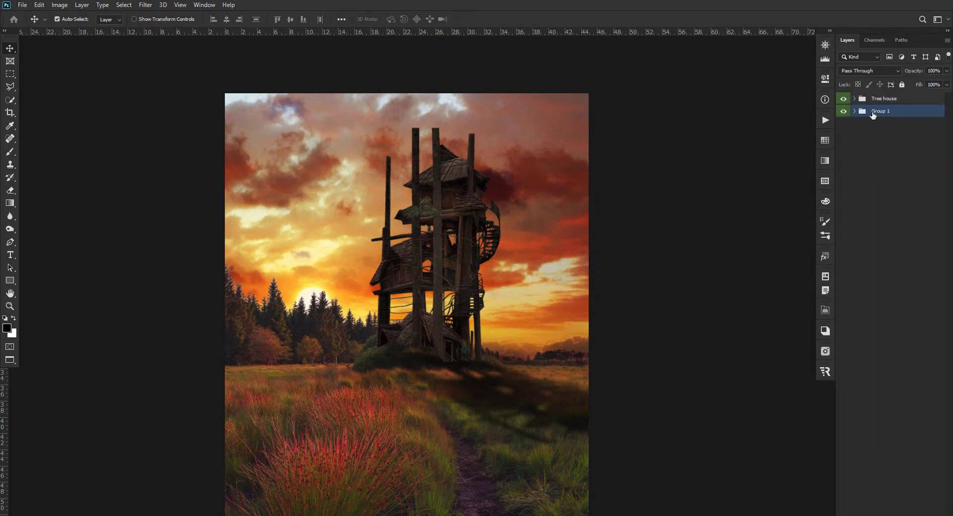
{"action": "right_click", "coordinate": [873, 113]}
{"action": "left_click", "coordinate": [893, 459]}
{"action": "left_click", "coordinate": [883, 98]}
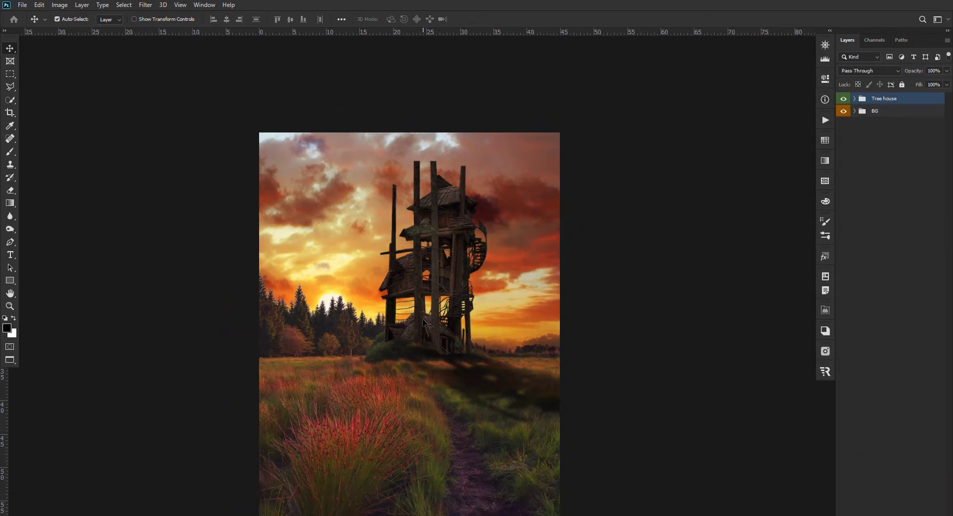
Add a new layer above Shadow and paint orange #fabb2e glow with a 100%, size-43 brush
{"action": "left_click", "coordinate": [854, 111]}
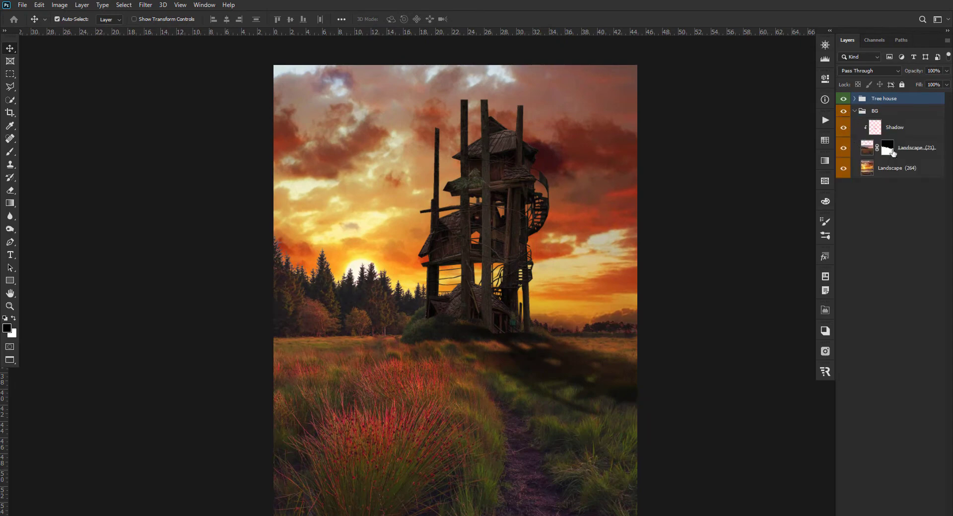
{"action": "left_click", "coordinate": [893, 128]}
{"action": "key", "text": "ctrl+shift+alt+n"}
{"action": "key", "text": "b"}
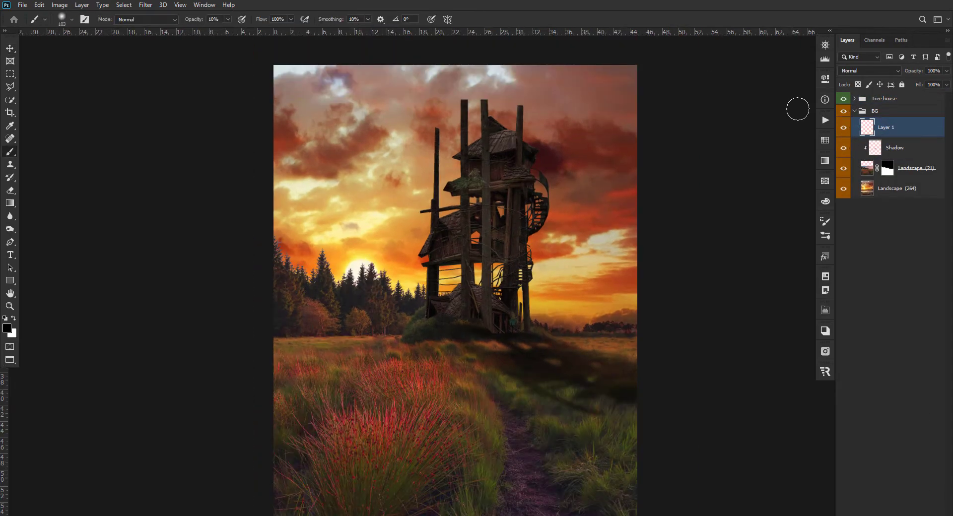
{"action": "left_click", "coordinate": [825, 140]}
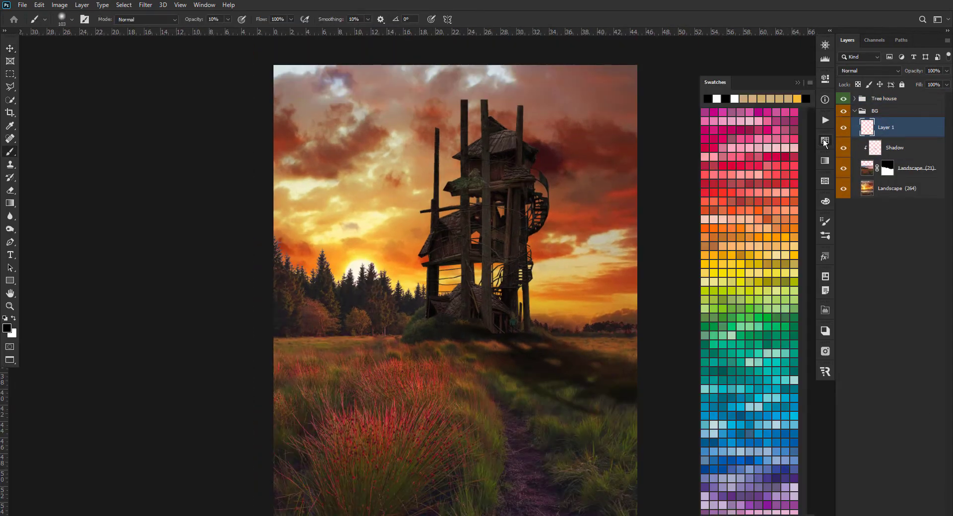
{"action": "left_click", "coordinate": [7, 328]}
{"action": "left_click", "coordinate": [840, 65]}
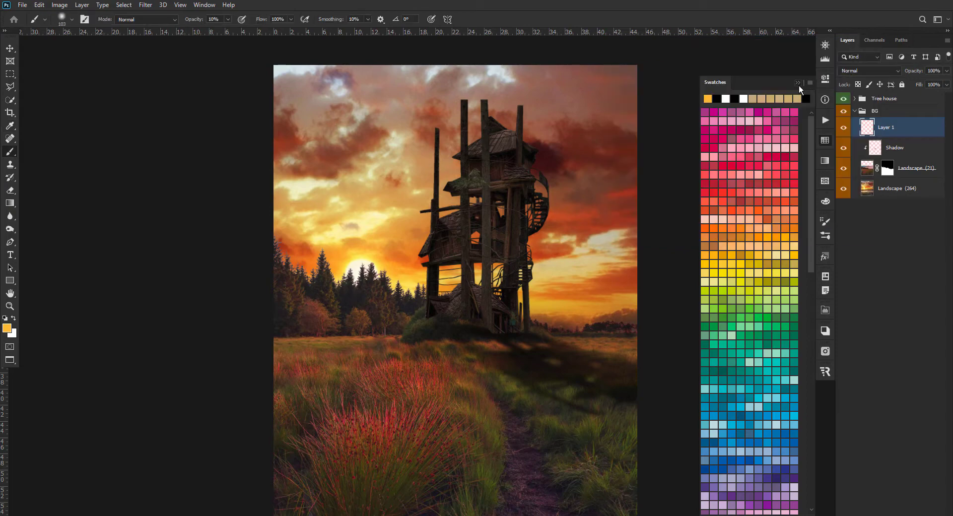
{"action": "scroll", "coordinate": [343, 208], "scroll_direction": "up", "scroll_amount": 2}
{"action": "scroll", "coordinate": [309, 180], "scroll_direction": "up", "scroll_amount": 1}
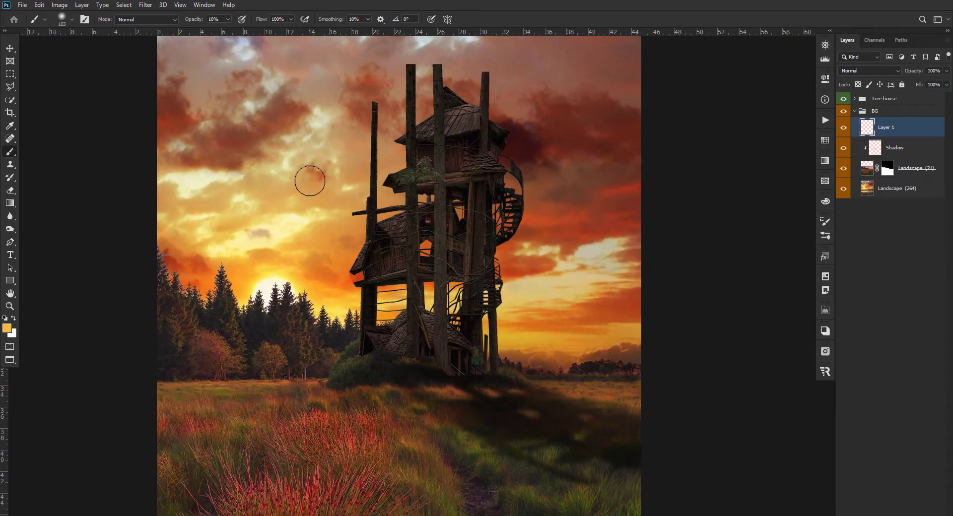
{"action": "key", "text": "0"}
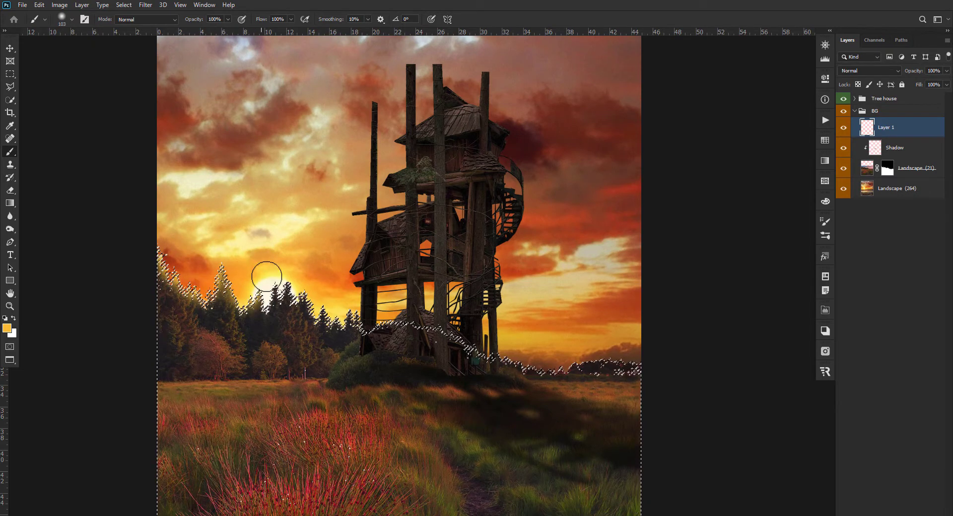
{"action": "key", "text": "bracketleft"}
{"action": "key", "text": "bracketleft"}
{"action": "key", "text": "bracketleft"}
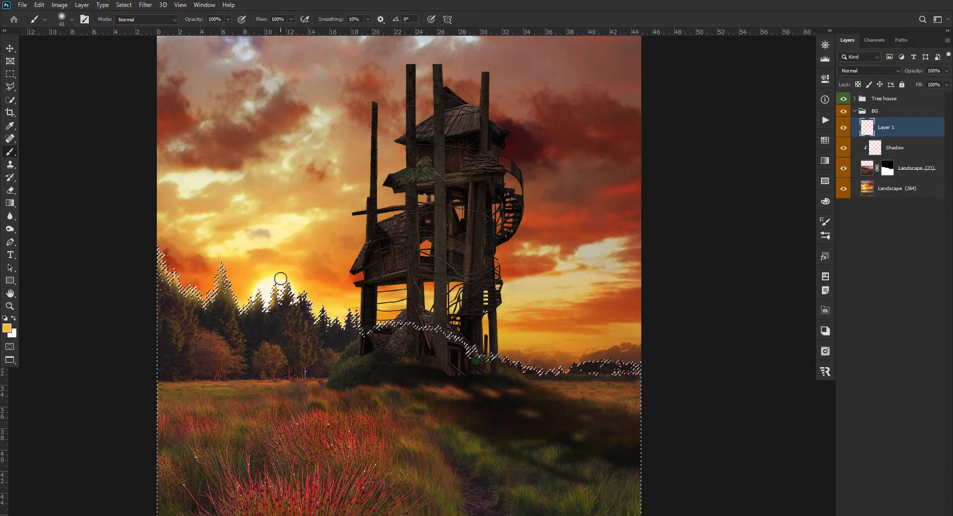
{"action": "scroll", "coordinate": [308, 276], "scroll_direction": "up", "scroll_amount": 2}
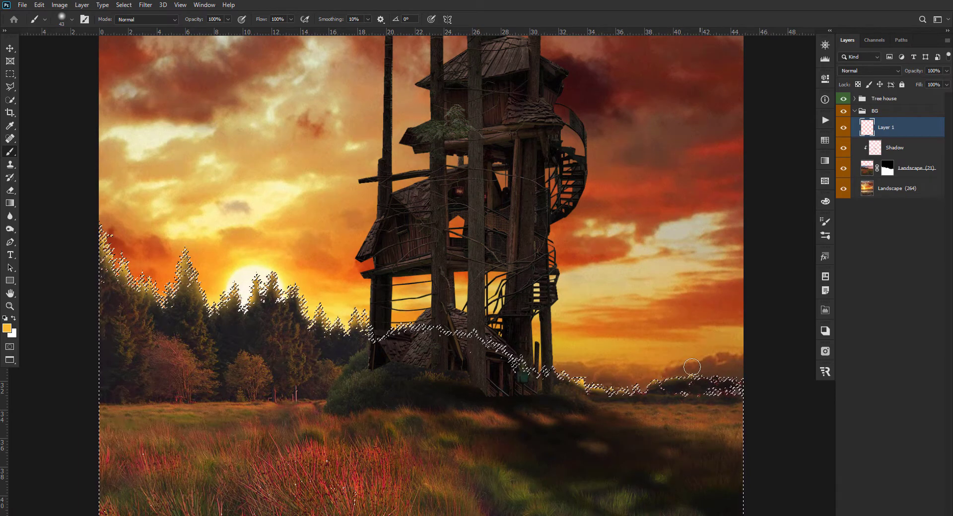
Set the glow layer to Lighten blending at 53% opacity
{"action": "key", "text": "v"}
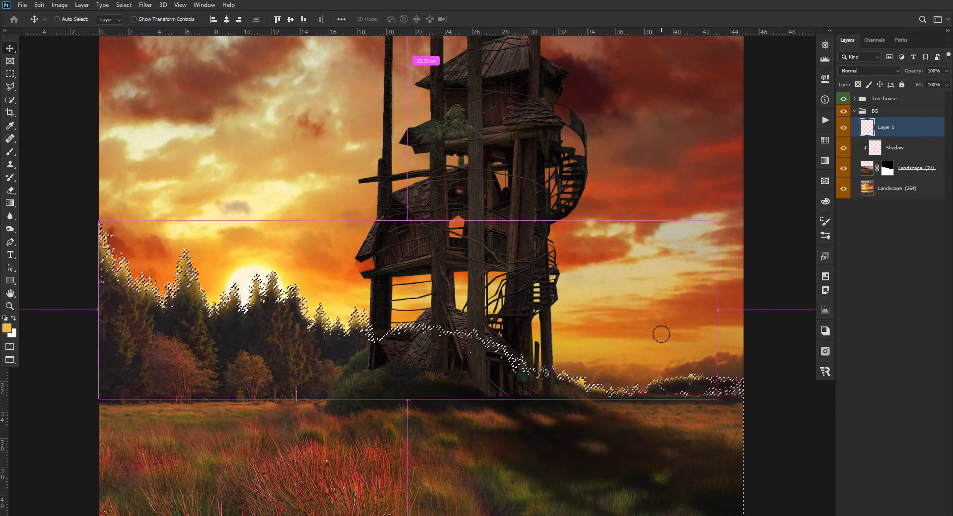
{"action": "key", "text": "ctrl+d"}
{"action": "key", "text": "ctrl+minus"}
{"action": "left_click", "coordinate": [869, 71]}
{"action": "left_click", "coordinate": [854, 151]}
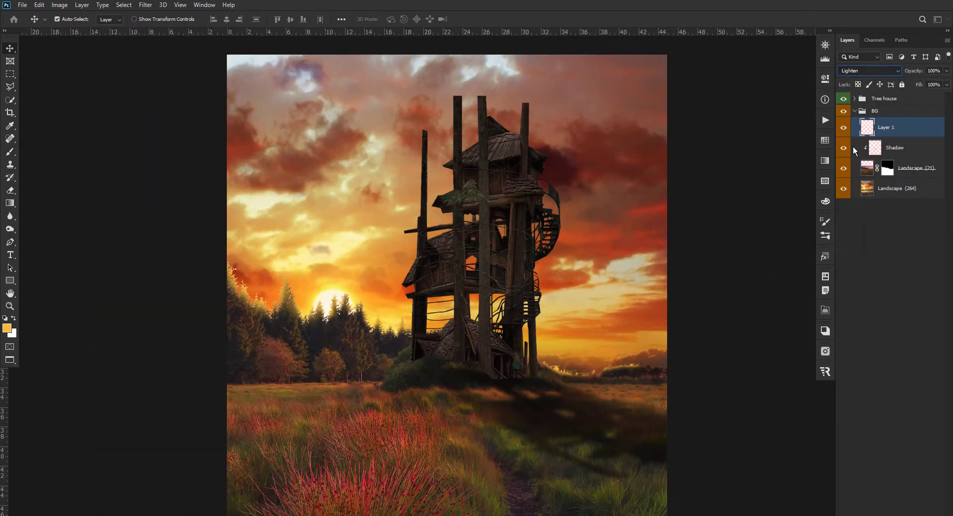
{"action": "left_click", "coordinate": [873, 70]}
{"action": "left_click", "coordinate": [864, 163]}
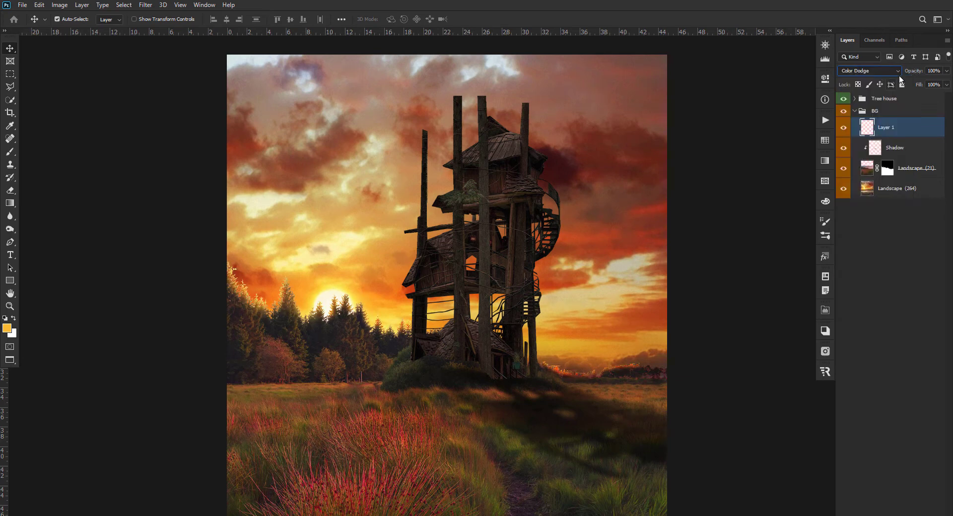
{"action": "left_click_drag", "start_coordinate": [913, 73], "coordinate": [903, 77]}
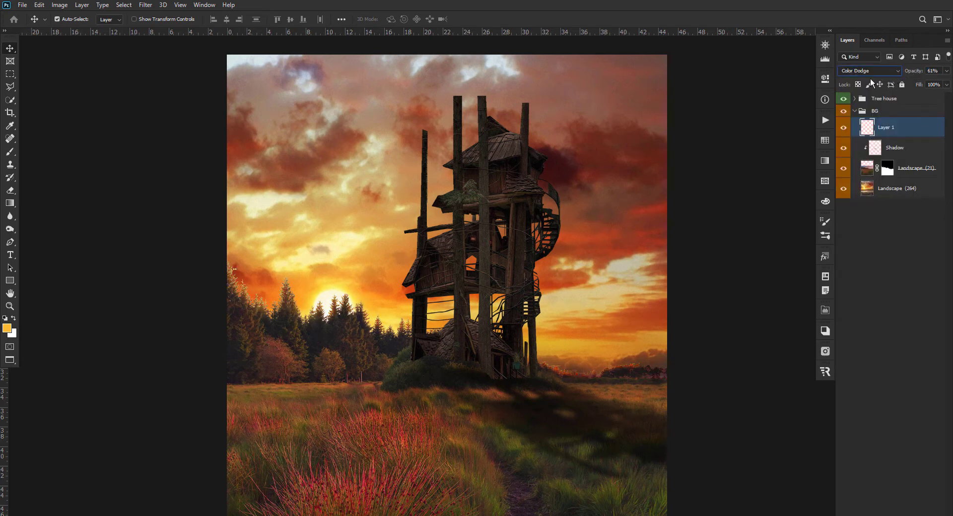
{"action": "left_click", "coordinate": [871, 70]}
{"action": "left_click", "coordinate": [854, 150]}
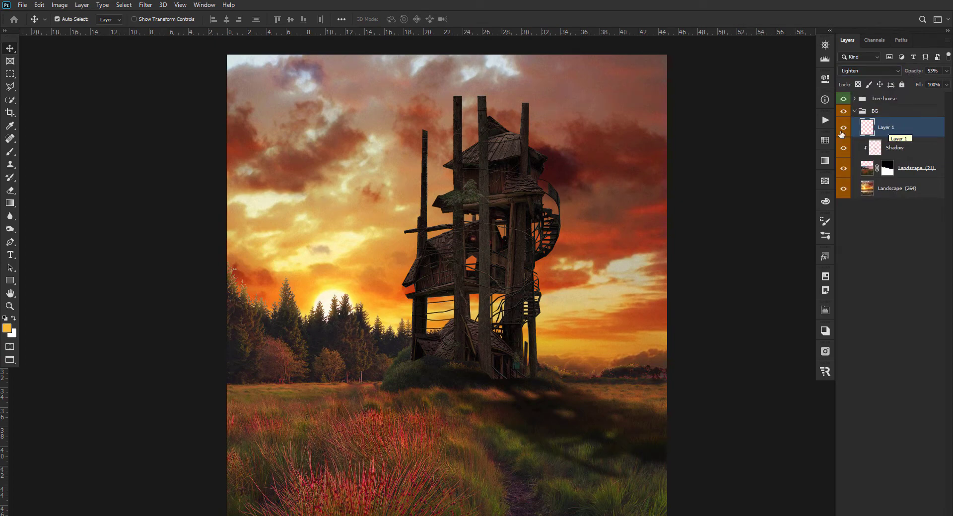
Erase the excess glow with the Eraser
{"action": "key", "text": "e"}
{"action": "scroll", "coordinate": [575, 361], "scroll_direction": "up", "scroll_amount": 3}
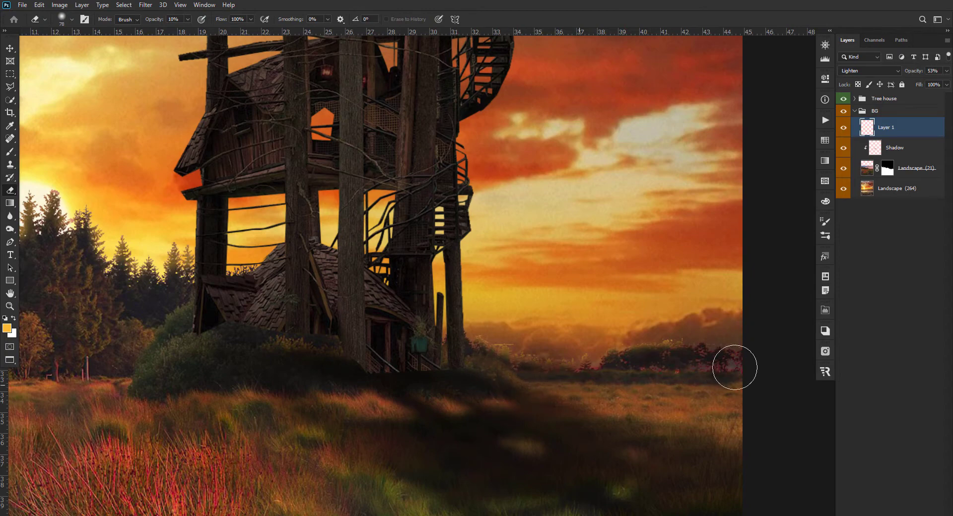
{"action": "scroll", "coordinate": [529, 386], "scroll_direction": "down", "scroll_amount": 5}
{"action": "left_click_drag", "start_coordinate": [347, 371], "coordinate": [430, 315]}
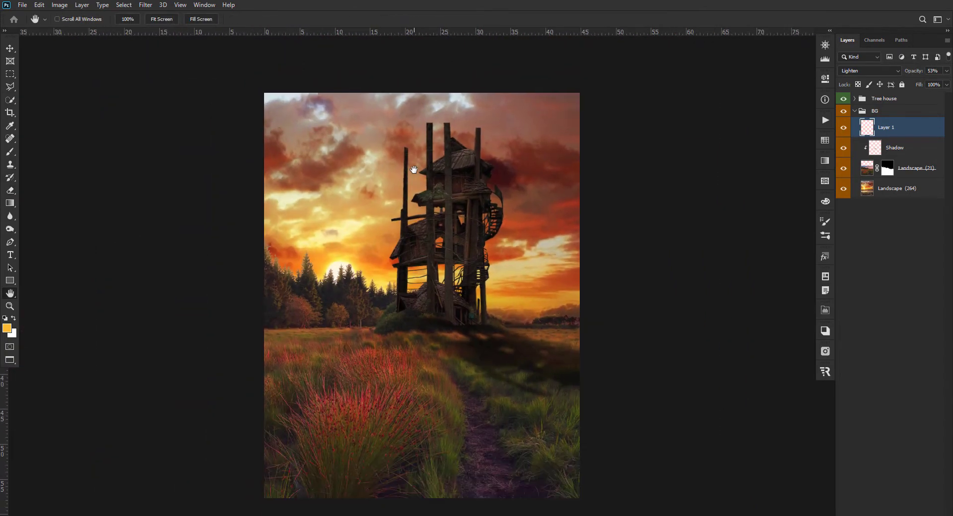
Select the Brightness/Contrast 2 mask in the Tree house group and touch it up near the tower top
{"action": "key", "text": "b"}
{"action": "left_click", "coordinate": [854, 109]}
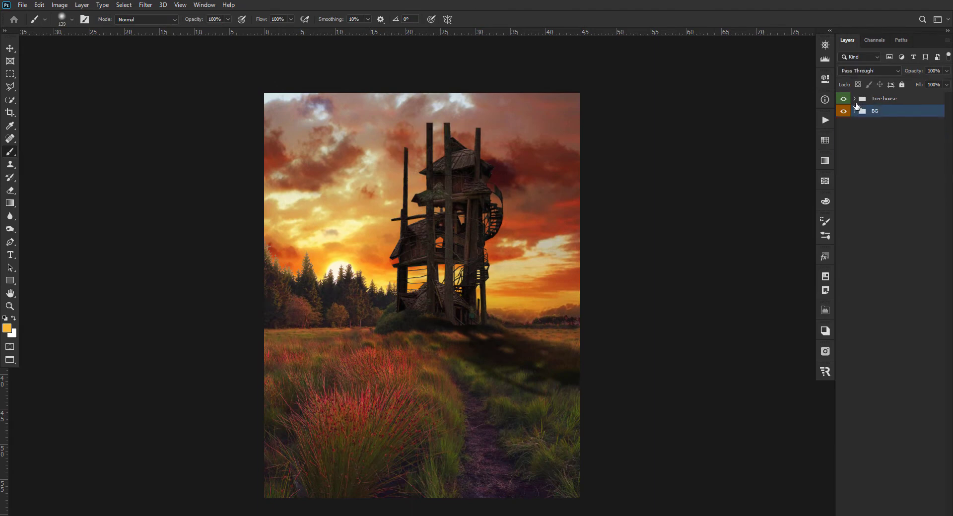
{"action": "left_click", "coordinate": [883, 98]}
{"action": "left_click", "coordinate": [854, 98]}
{"action": "left_click", "coordinate": [898, 114]}
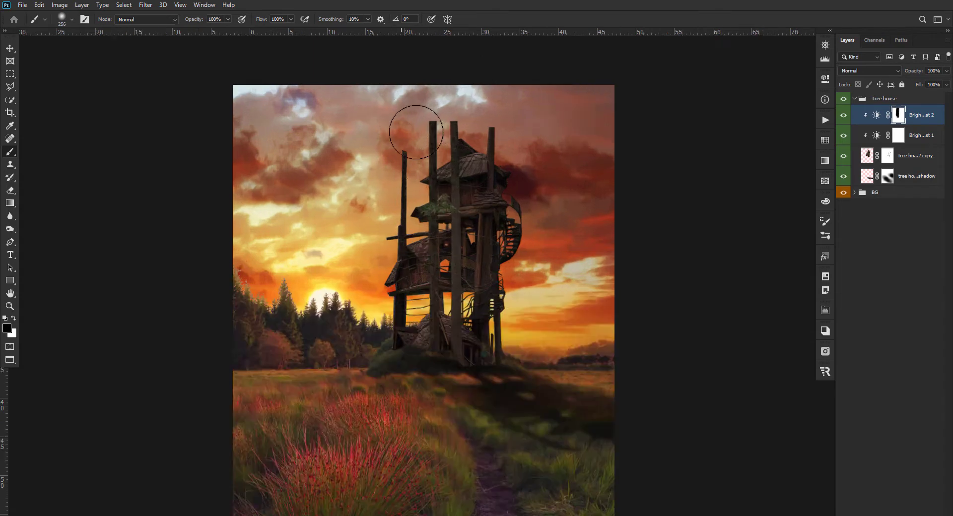
{"action": "scroll", "coordinate": [396, 316], "scroll_direction": "down", "scroll_amount": 1}
{"action": "scroll", "coordinate": [393, 125], "scroll_direction": "up", "scroll_amount": 1}
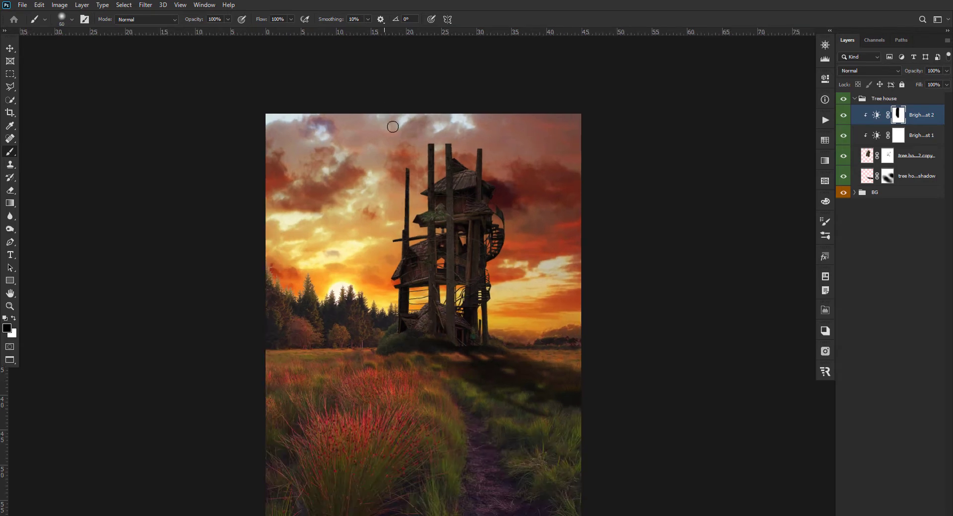
{"action": "scroll", "coordinate": [398, 139], "scroll_direction": "up", "scroll_amount": 1}
{"action": "scroll", "coordinate": [407, 135], "scroll_direction": "up", "scroll_amount": 2}
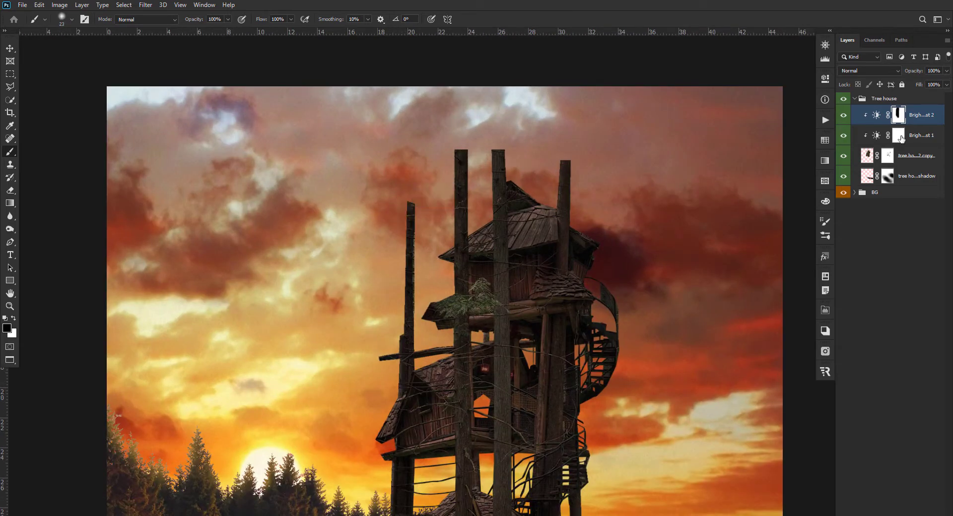
{"action": "key", "text": "ctrl+0"}
Pick the orange swatch, add a new Layer 2 and load the tree house outline as a selection
{"action": "left_click", "coordinate": [825, 139]}
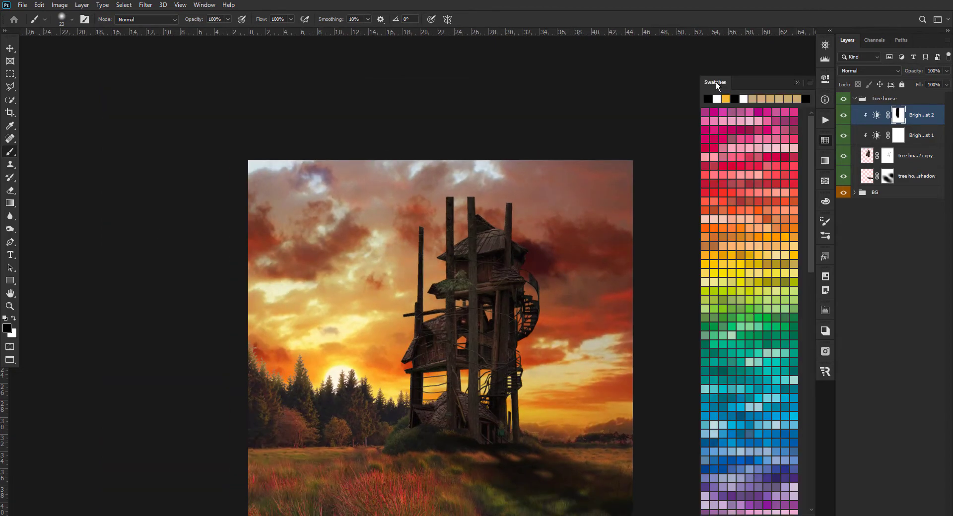
{"action": "left_click", "coordinate": [708, 98]}
{"action": "left_click", "coordinate": [825, 140]}
{"action": "scroll", "coordinate": [457, 252], "scroll_direction": "up", "scroll_amount": 1}
{"action": "key", "text": "ctrl+shift+alt+n"}
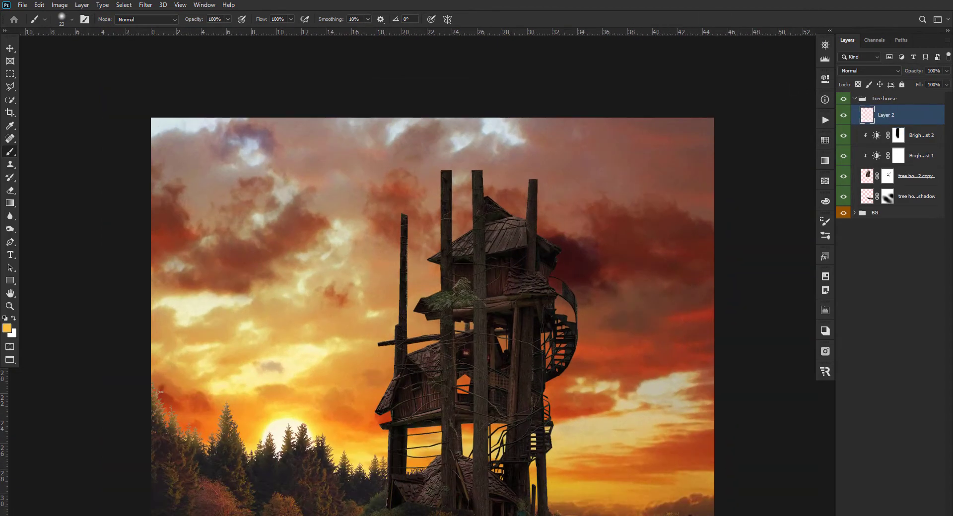
{"action": "scroll", "coordinate": [369, 217], "scroll_direction": "up", "scroll_amount": 2}
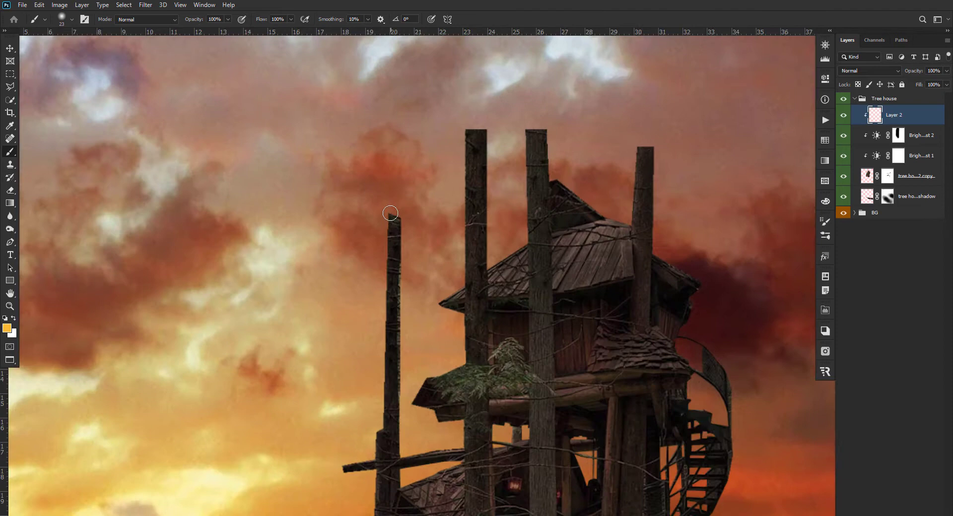
{"action": "left_click", "coordinate": [888, 180], "text": "ctrl"}
Paint rim light down the left pole, roof edge and crossbeam top with a size-10 brush
{"action": "mouse_move", "coordinate": [382, 215]}
{"action": "left_mouse_down"}
{"action": "mouse_move", "coordinate": [382, 422]}
{"action": "mouse_move", "coordinate": [347, 469]}
{"action": "left_mouse_up"}
{"action": "scroll", "coordinate": [348, 467], "scroll_direction": "down", "scroll_amount": 3}
{"action": "scroll", "coordinate": [334, 457], "scroll_direction": "up", "scroll_amount": 4}
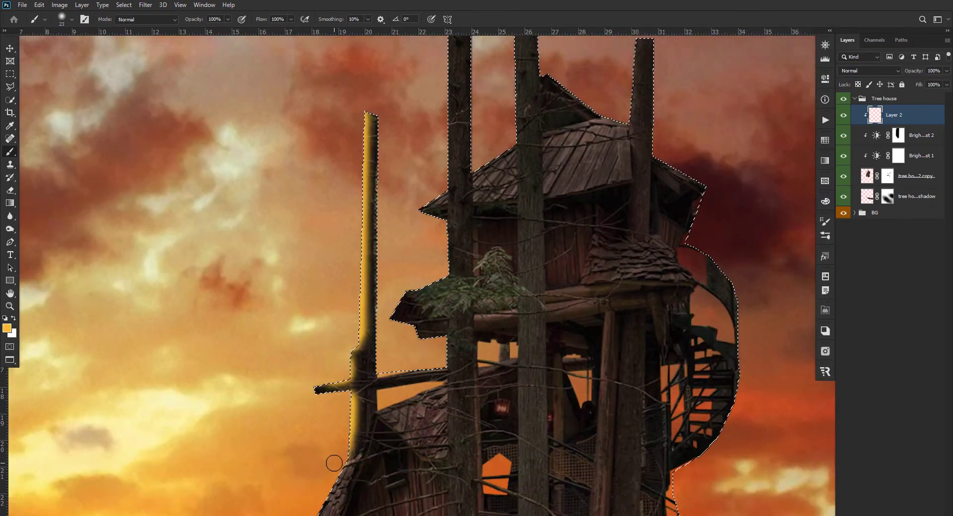
{"action": "left_click_drag", "start_coordinate": [389, 370], "coordinate": [331, 459]}
{"action": "scroll", "coordinate": [331, 459], "scroll_direction": "down", "scroll_amount": 2}
{"action": "mouse_move", "coordinate": [377, 368]}
{"action": "left_mouse_down"}
{"action": "mouse_move", "coordinate": [355, 337]}
{"action": "mouse_move", "coordinate": [378, 420]}
{"action": "left_mouse_up"}
{"action": "scroll", "coordinate": [377, 419], "scroll_direction": "down", "scroll_amount": 2}
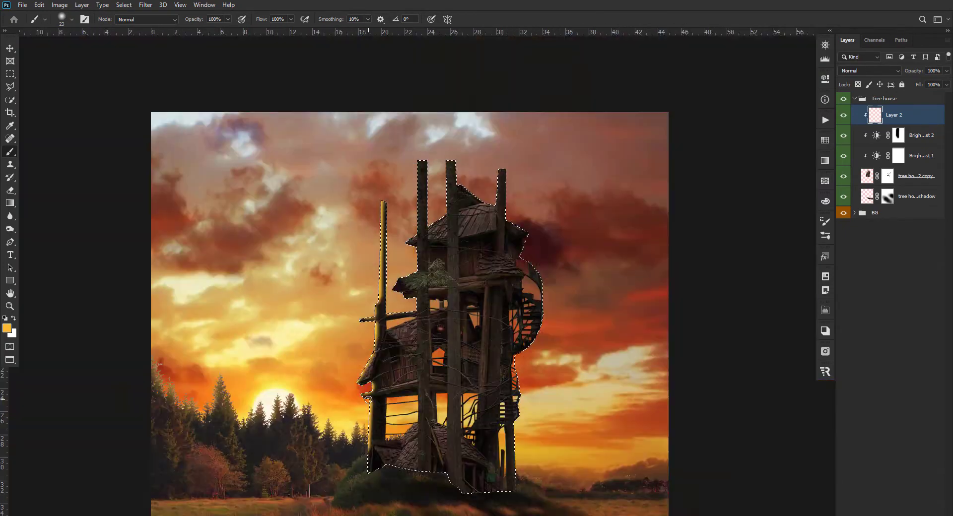
{"action": "scroll", "coordinate": [370, 488], "scroll_direction": "up", "scroll_amount": 2}
{"action": "scroll", "coordinate": [370, 487], "scroll_direction": "down", "scroll_amount": 1}
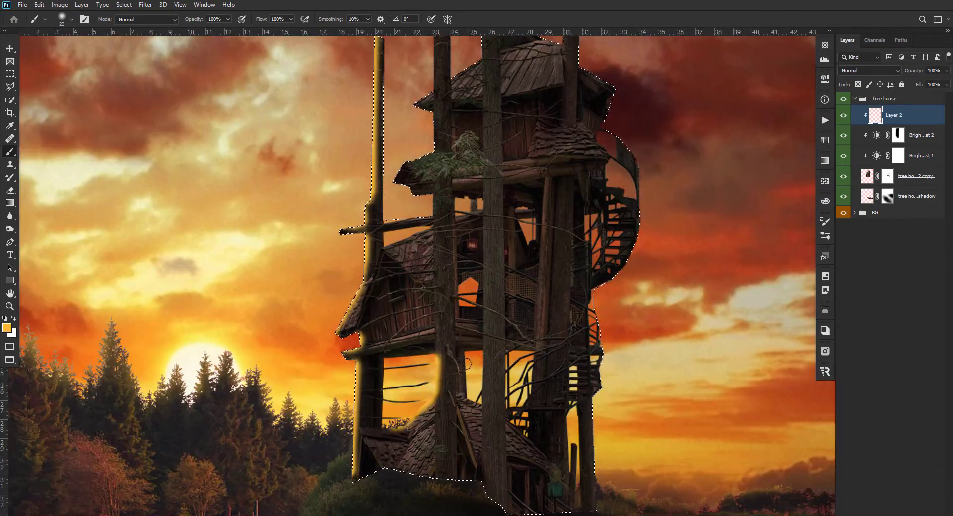
{"action": "scroll", "coordinate": [374, 279], "scroll_direction": "up", "scroll_amount": 3}
{"action": "key", "text": "bracketleft"}
{"action": "key", "text": "bracketleft"}
{"action": "left_click_drag", "start_coordinate": [372, 283], "coordinate": [447, 258]}
{"action": "mouse_move", "coordinate": [367, 243]}
{"action": "left_mouse_down"}
{"action": "mouse_move", "coordinate": [449, 237]}
{"action": "mouse_move", "coordinate": [510, 216]}
{"action": "left_mouse_up"}
Paint yellow glow along the pole and roof edges and the right and middle poles
{"action": "left_click_drag", "start_coordinate": [342, 188], "coordinate": [343, 35]}
{"action": "scroll", "coordinate": [343, 99], "scroll_direction": "down", "scroll_amount": 2}
{"action": "scroll", "coordinate": [343, 100], "scroll_direction": "up", "scroll_amount": 2}
{"action": "left_click_drag", "start_coordinate": [437, 144], "coordinate": [407, 206]}
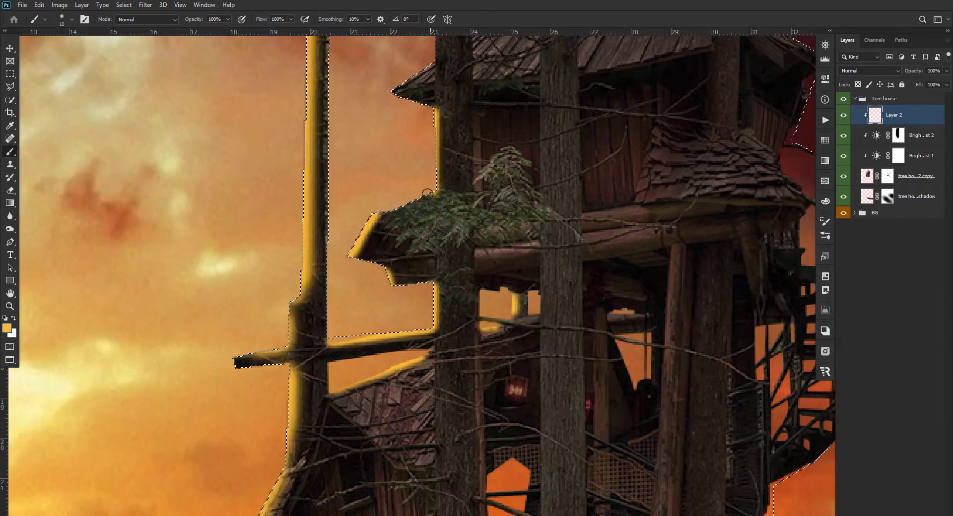
{"action": "left_click_drag", "start_coordinate": [328, 339], "coordinate": [328, 36]}
{"action": "left_click_drag", "start_coordinate": [392, 89], "coordinate": [420, 69]}
{"action": "scroll", "coordinate": [420, 69], "scroll_direction": "up", "scroll_amount": 5}
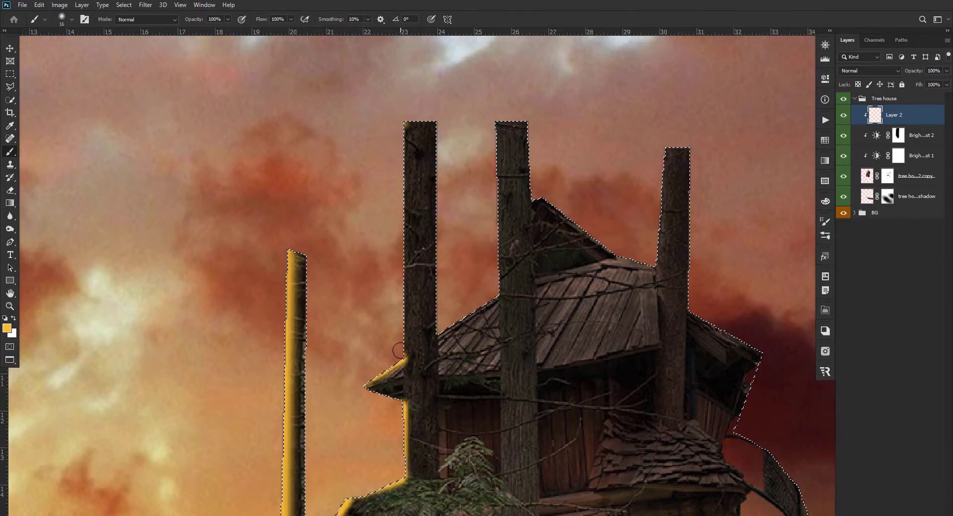
{"action": "left_click_drag", "start_coordinate": [407, 124], "coordinate": [406, 208]}
{"action": "left_click_drag", "start_coordinate": [496, 124], "coordinate": [480, 299]}
{"action": "left_click_drag", "start_coordinate": [663, 149], "coordinate": [660, 271]}
{"action": "left_click_drag", "start_coordinate": [660, 308], "coordinate": [659, 191]}
Add a soft 30%-opacity glow down the middle pole, then refine its left edge at 100%
{"action": "scroll", "coordinate": [660, 192], "scroll_direction": "down", "scroll_amount": 2}
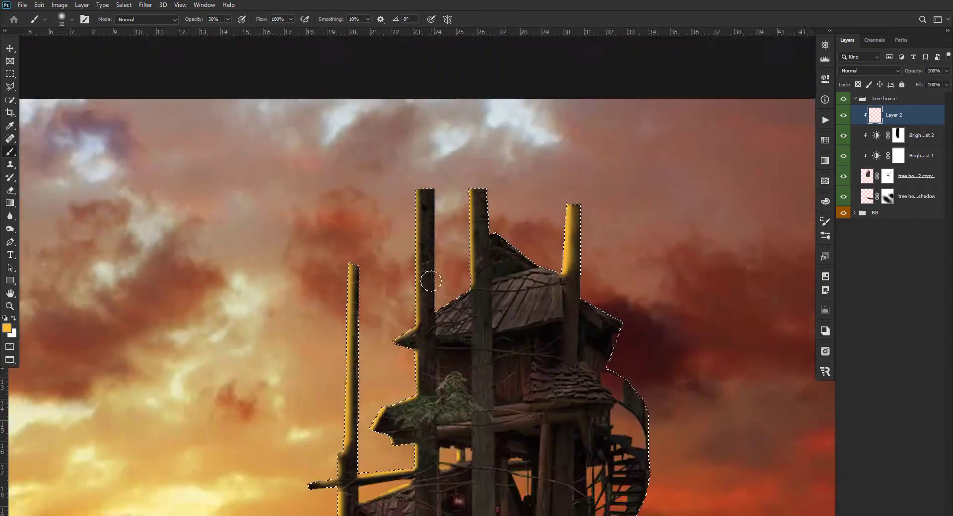
{"action": "key", "text": "bracketright"}
{"action": "key", "text": "bracketright"}
{"action": "key", "text": "3"}
{"action": "left_click_drag", "start_coordinate": [427, 233], "coordinate": [421, 352]}
{"action": "scroll", "coordinate": [422, 353], "scroll_direction": "up", "scroll_amount": 1}
{"action": "key", "text": "bracketleft"}
{"action": "key", "text": "bracketleft"}
{"action": "key", "text": "bracketleft"}
{"action": "key", "text": "0"}
{"action": "left_click_drag", "start_coordinate": [447, 293], "coordinate": [447, 355]}
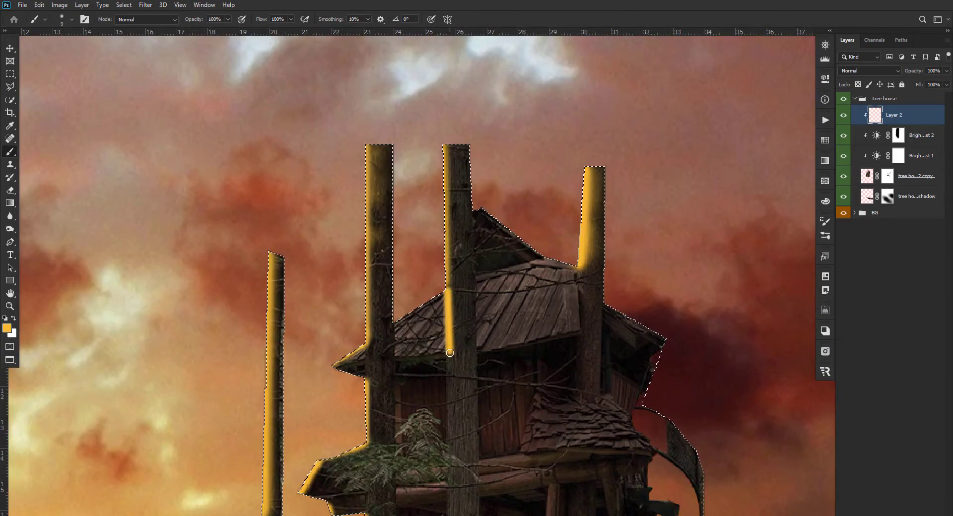
Paint fine glow along the pentagon window's top-right edge with a smaller brush
{"action": "scroll", "coordinate": [388, 325], "scroll_direction": "down", "scroll_amount": 5}
{"action": "scroll", "coordinate": [454, 296], "scroll_direction": "up", "scroll_amount": 1}
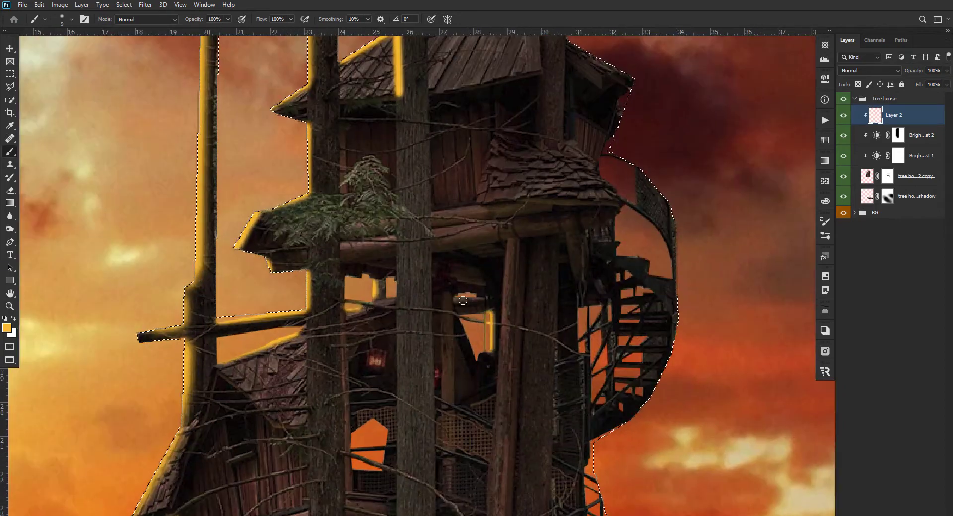
{"action": "key", "text": "bracketleft"}
{"action": "key", "text": "bracketleft"}
{"action": "key", "text": "bracketleft"}
{"action": "scroll", "coordinate": [455, 296], "scroll_direction": "up", "scroll_amount": 1}
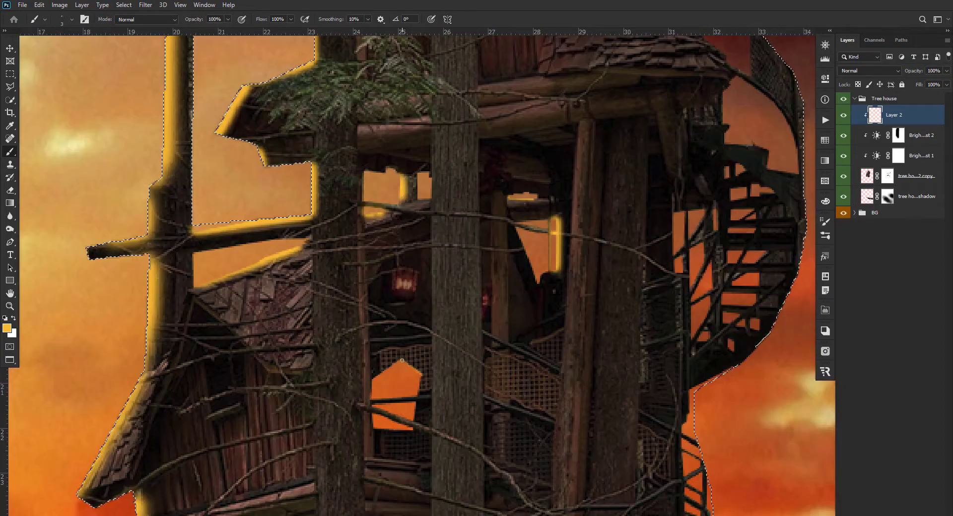
{"action": "left_click_drag", "start_coordinate": [400, 365], "coordinate": [420, 392]}
{"action": "scroll", "coordinate": [409, 409], "scroll_direction": "down", "scroll_amount": 4}
{"action": "scroll", "coordinate": [409, 409], "scroll_direction": "right", "scroll_amount": 2}
{"action": "key", "text": "bracketright"}
{"action": "key", "text": "bracketright"}
{"action": "key", "text": "bracketright"}
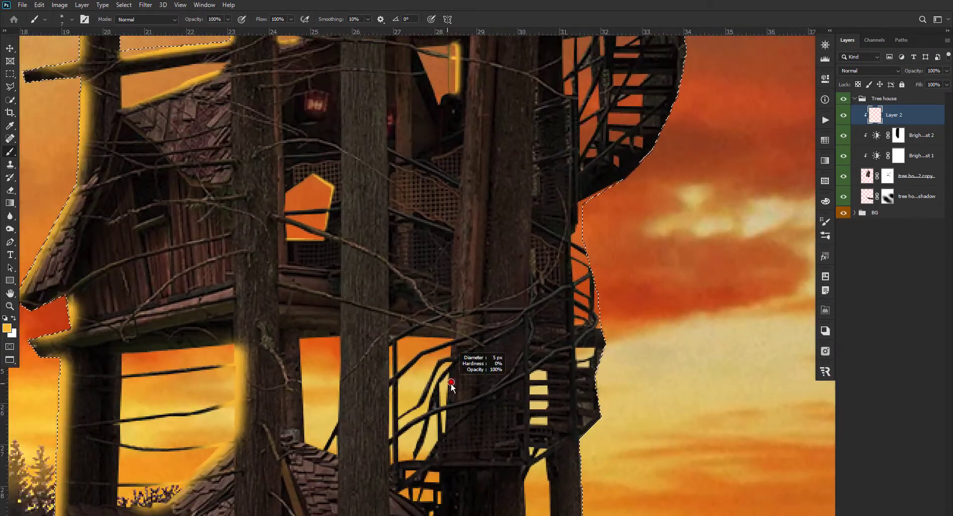
{"action": "scroll", "coordinate": [375, 376], "scroll_direction": "down", "scroll_amount": 3}
Set the rim-light Layer 2 to Lighten blending at 62% opacity
{"action": "key", "text": "v"}
{"action": "scroll", "coordinate": [374, 376], "scroll_direction": "down", "scroll_amount": 2}
{"action": "scroll", "coordinate": [374, 376], "scroll_direction": "up", "scroll_amount": 2}
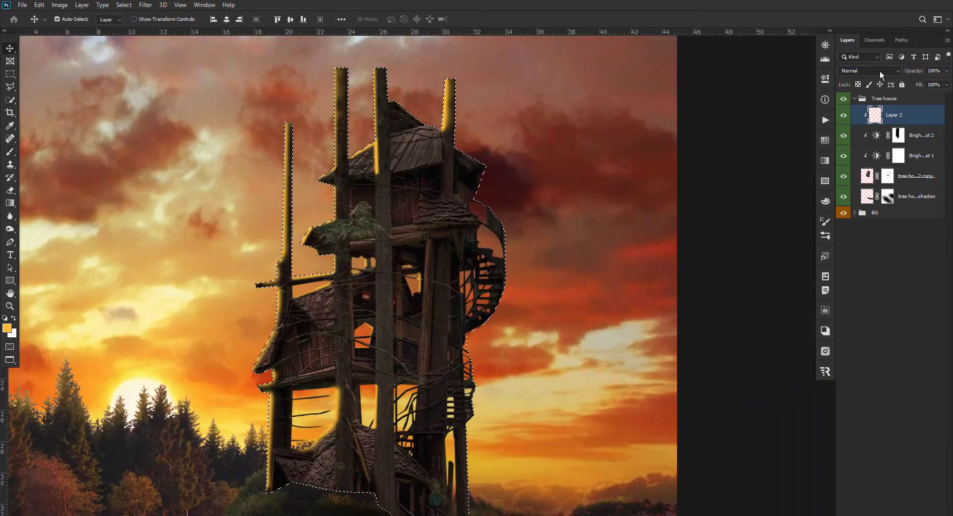
{"action": "left_click", "coordinate": [879, 71]}
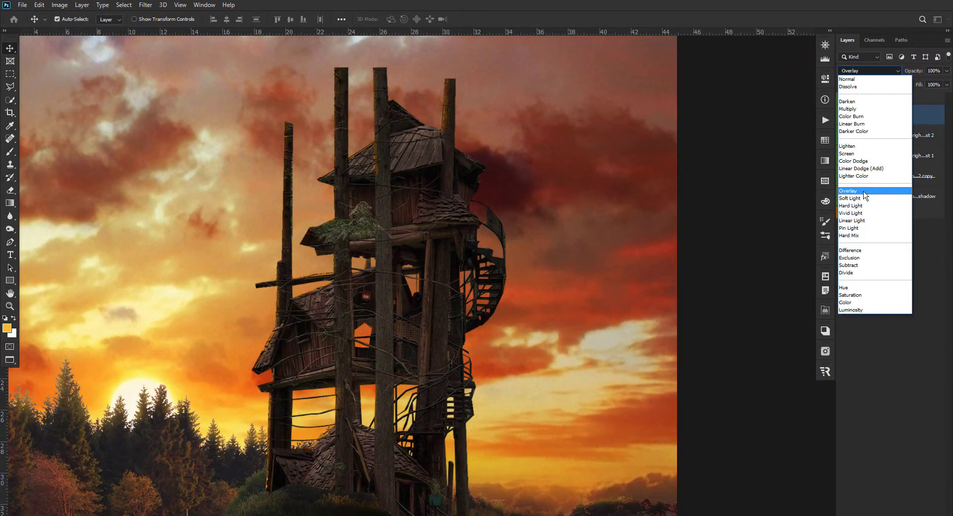
{"action": "left_click", "coordinate": [858, 146]}
{"action": "left_click_drag", "start_coordinate": [916, 72], "coordinate": [902, 77]}
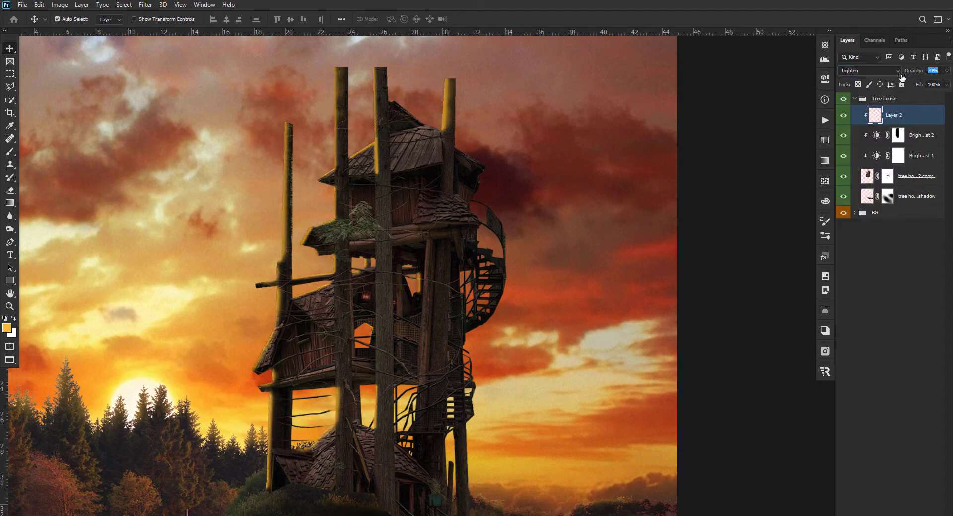
{"action": "type", "text": "62"}
{"action": "scroll", "coordinate": [437, 228], "scroll_direction": "down", "scroll_amount": 2}
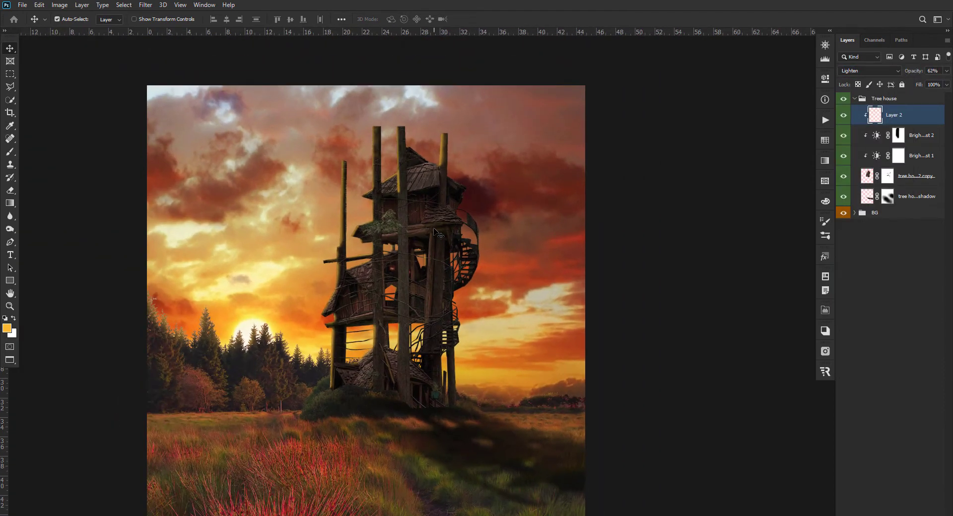
Lower the first Brightness/Contrast adjustment's brightness to -107 to darken the tree house
{"action": "left_click", "coordinate": [922, 164]}
{"action": "double_click", "coordinate": [877, 156]}
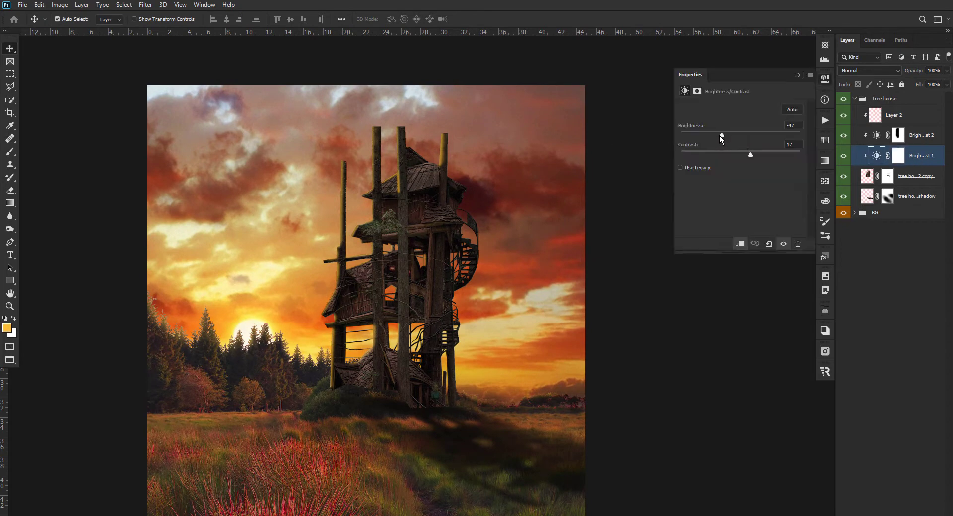
{"action": "left_click_drag", "start_coordinate": [719, 135], "coordinate": [699, 144]}
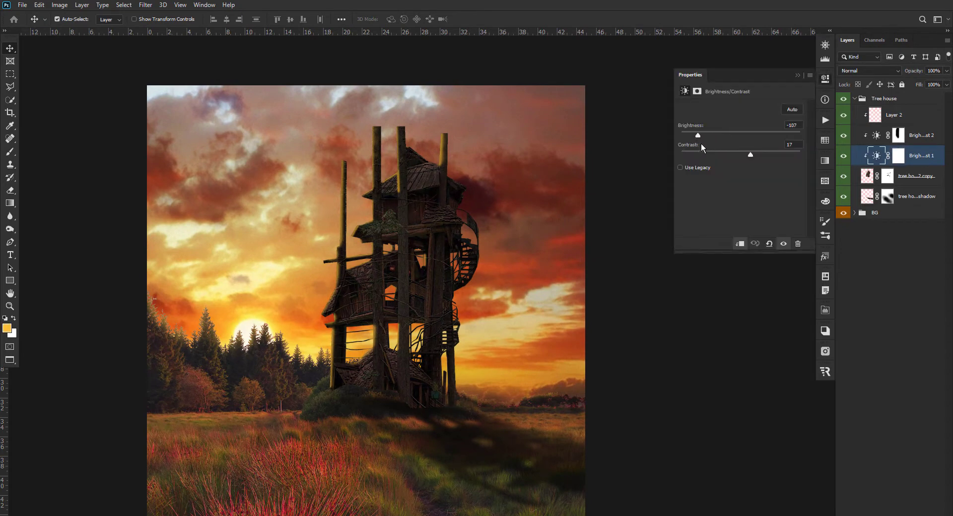
{"action": "left_click", "coordinate": [797, 75]}
{"action": "scroll", "coordinate": [170, 316], "scroll_direction": "down", "scroll_amount": 3}
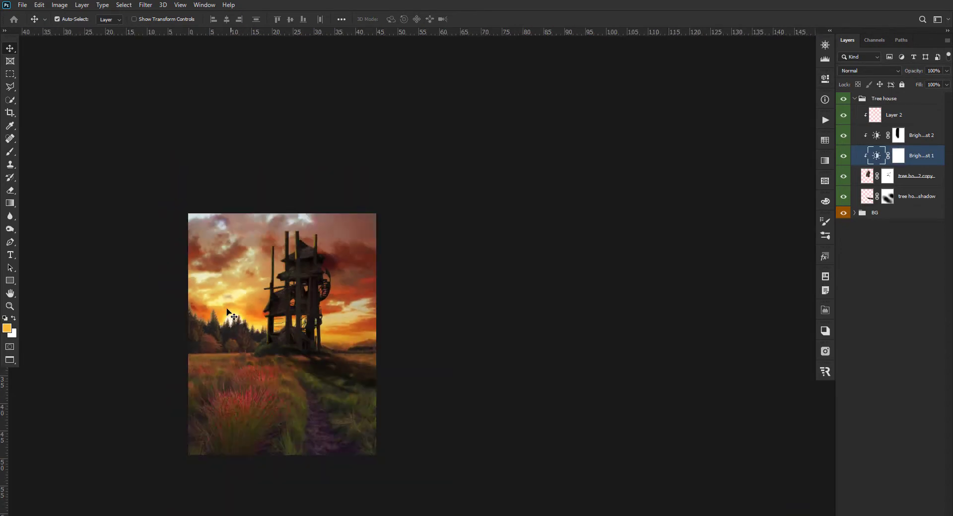
{"action": "scroll", "coordinate": [164, 320], "scroll_direction": "up", "scroll_amount": 2}
{"action": "scroll", "coordinate": [144, 142], "scroll_direction": "up", "scroll_amount": 1}
{"action": "scroll", "coordinate": [406, 147], "scroll_direction": "up", "scroll_amount": 1}
{"action": "scroll", "coordinate": [347, 471], "scroll_direction": "up", "scroll_amount": 2}
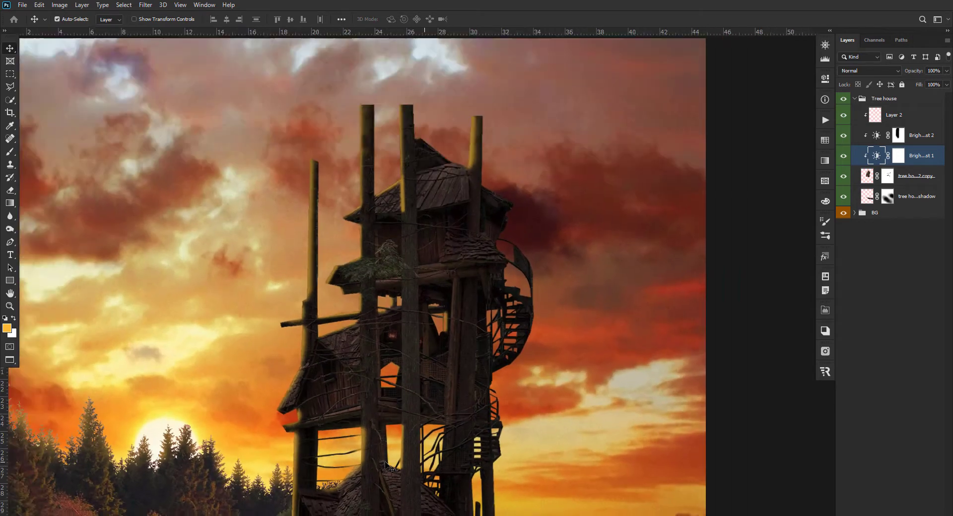
{"action": "scroll", "coordinate": [347, 348], "scroll_direction": "down", "scroll_amount": 1}
Add an empty Layer 3 above the rim-light layer
{"action": "key", "text": "b"}
{"action": "key", "text": "alt+bracketright"}
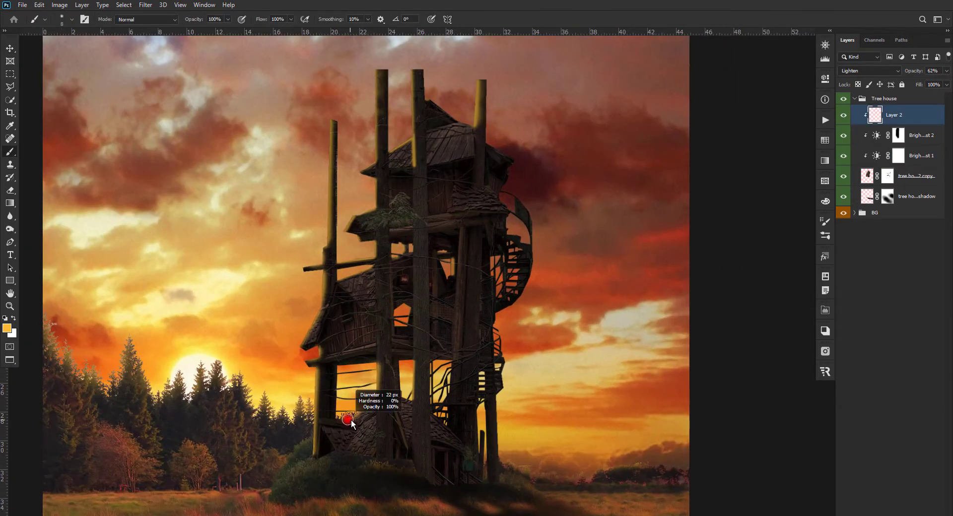
{"action": "key", "text": "ctrl+shift+alt+n"}
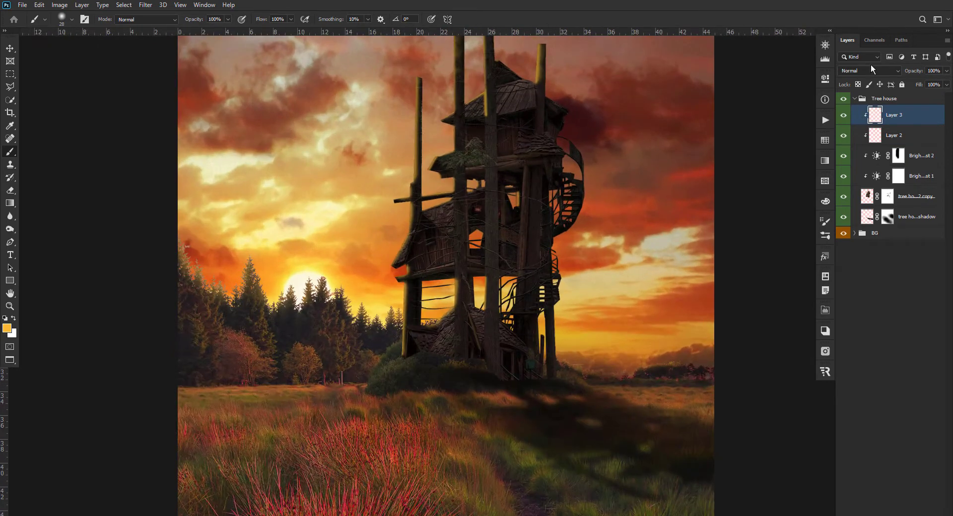
Set Layer 3 to Lighten and paint warm light on the tree house's left roof edge
{"action": "left_click", "coordinate": [868, 70]}
{"action": "left_click", "coordinate": [849, 146]}
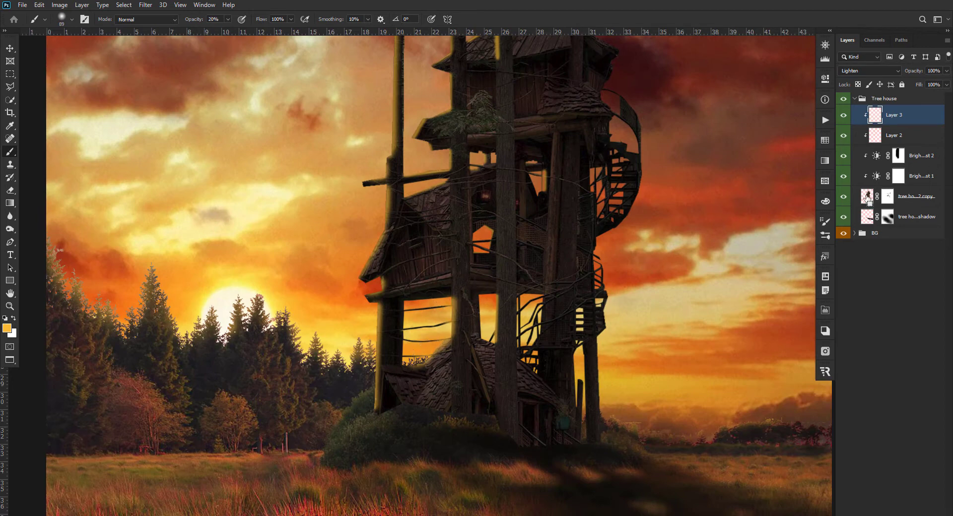
{"action": "left_click", "coordinate": [868, 199], "text": "ctrl"}
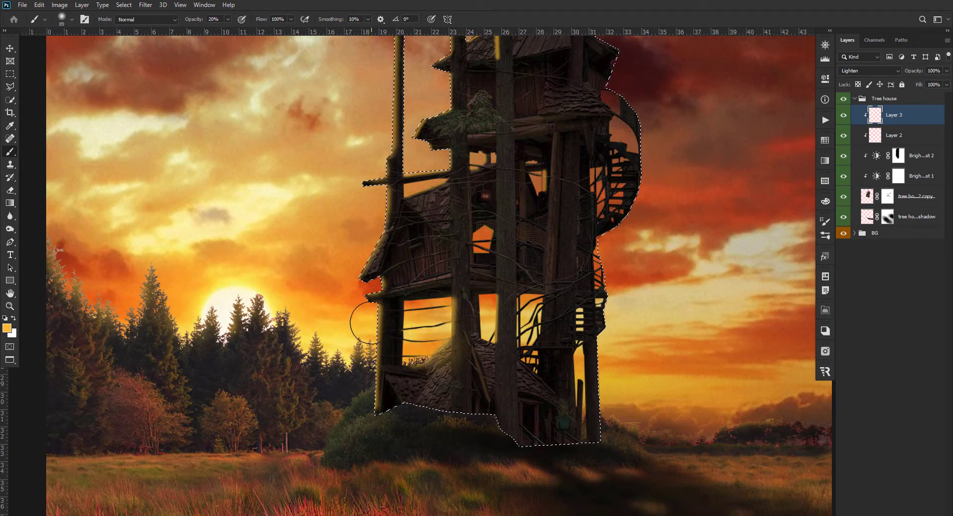
{"action": "left_click_drag", "start_coordinate": [362, 238], "coordinate": [351, 270]}
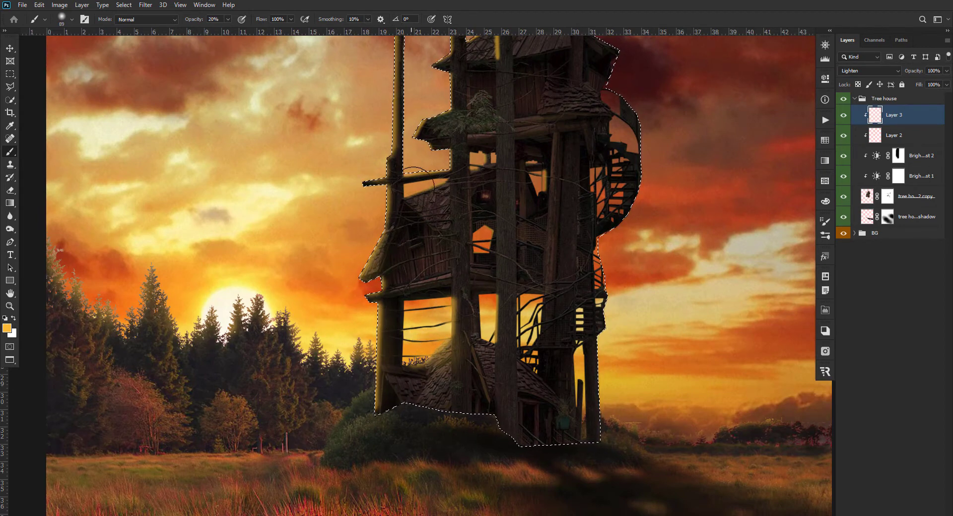
{"action": "scroll", "coordinate": [348, 263], "scroll_direction": "down", "scroll_amount": 2}
{"action": "scroll", "coordinate": [415, 156], "scroll_direction": "down", "scroll_amount": 2}
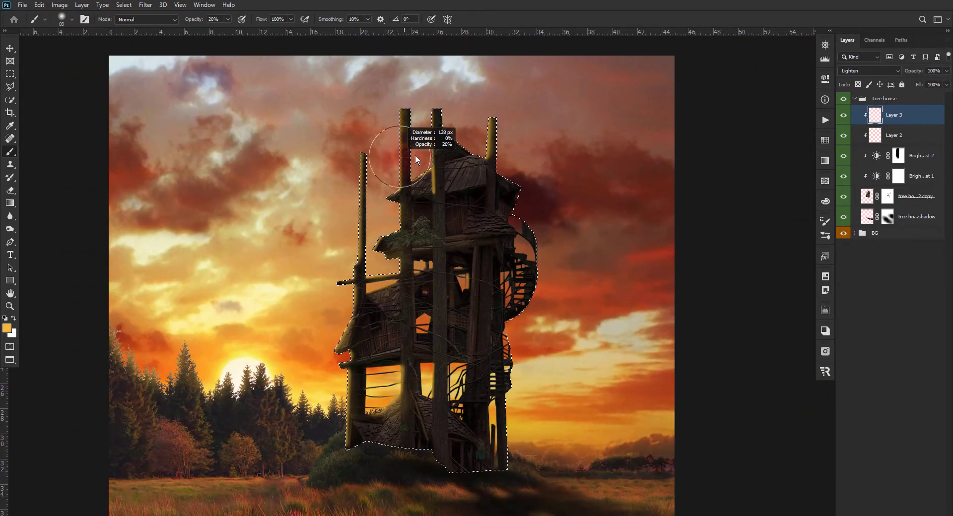
{"action": "scroll", "coordinate": [298, 249], "scroll_direction": "down", "scroll_amount": 1}
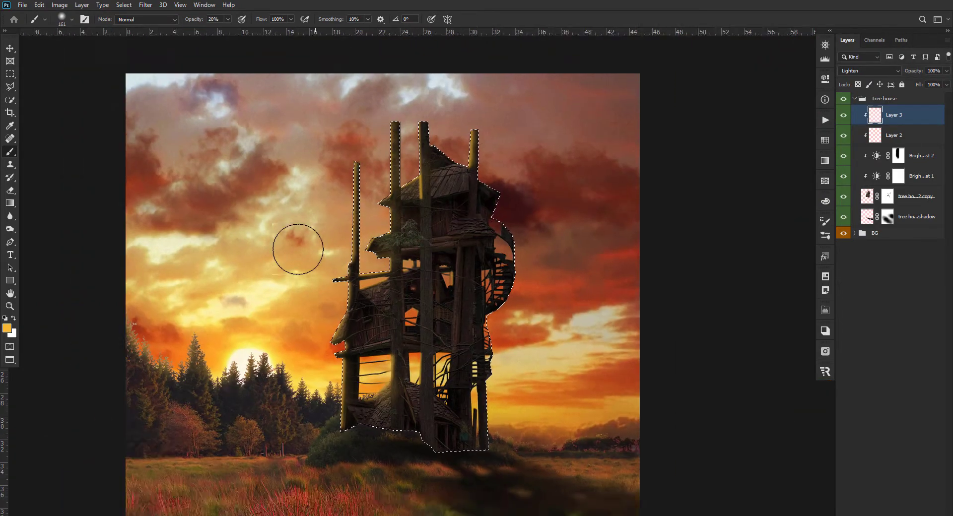
{"action": "scroll", "coordinate": [298, 249], "scroll_direction": "down", "scroll_amount": 1}
{"action": "key", "text": "ctrl+d"}
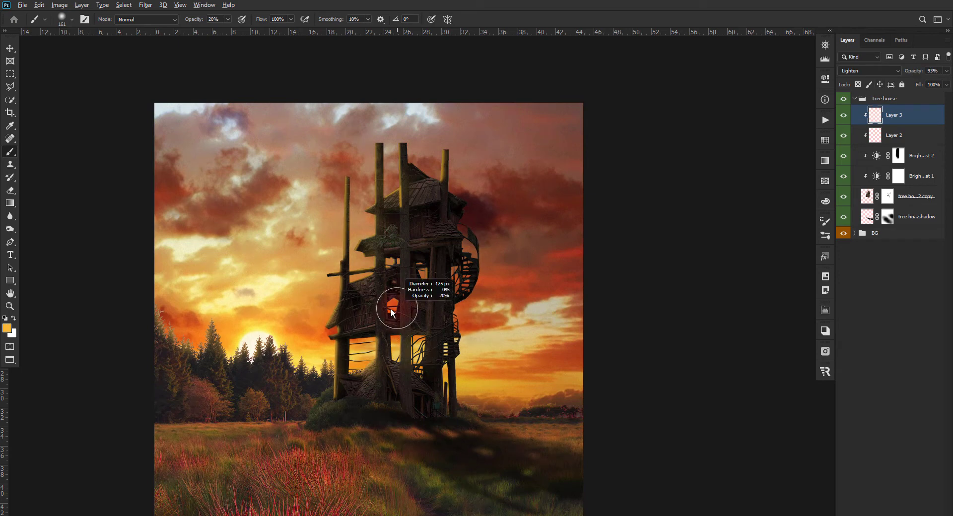
Paint a soft orange glow into the middle windows, lower tower and hut roof
{"action": "left_click_drag", "start_coordinate": [445, 342], "coordinate": [438, 371]}
{"action": "mouse_move", "coordinate": [401, 275]}
{"action": "left_mouse_down"}
{"action": "mouse_move", "coordinate": [389, 303]}
{"action": "mouse_move", "coordinate": [422, 272]}
{"action": "left_mouse_up"}
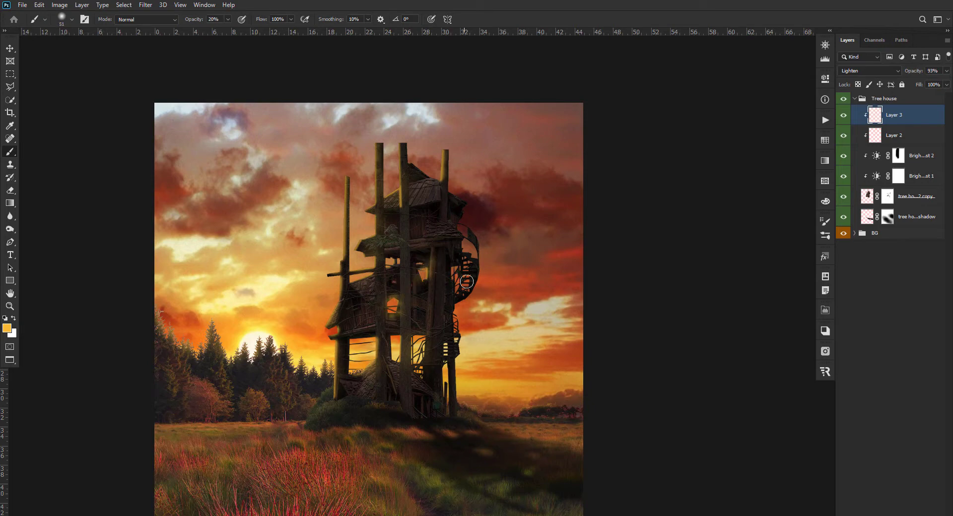
{"action": "scroll", "coordinate": [466, 282], "scroll_direction": "up", "scroll_amount": 3}
{"action": "scroll", "coordinate": [417, 248], "scroll_direction": "down", "scroll_amount": 3}
{"action": "left_click_drag", "start_coordinate": [377, 272], "coordinate": [466, 296]}
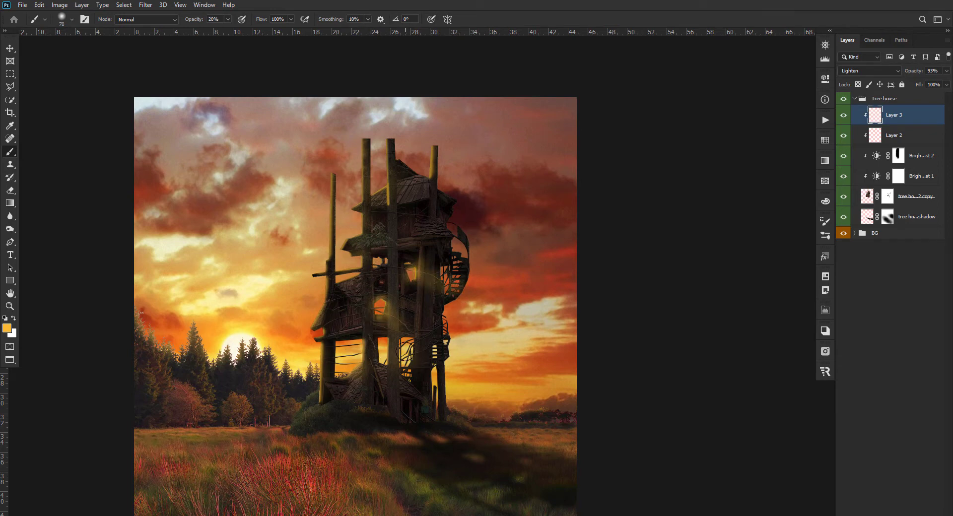
{"action": "left_click_drag", "start_coordinate": [408, 348], "coordinate": [381, 386]}
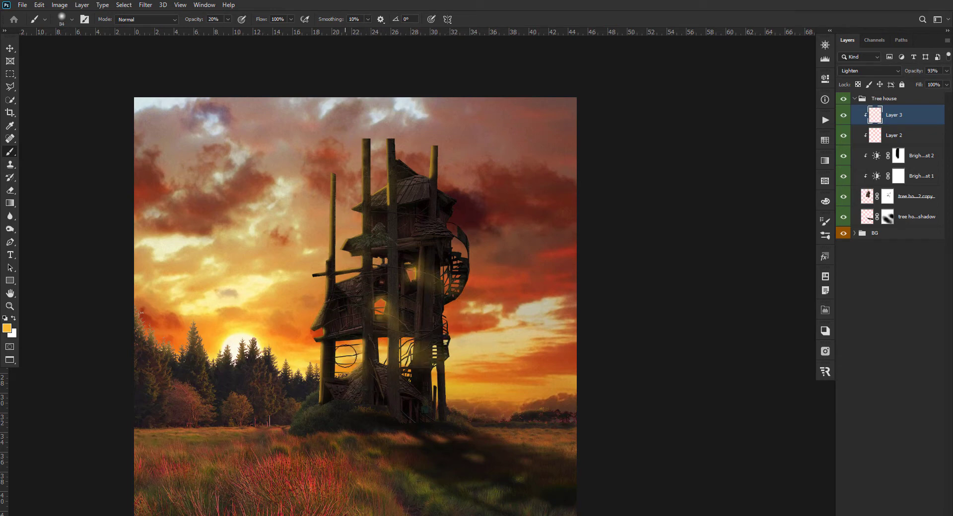
{"action": "left_click_drag", "start_coordinate": [386, 338], "coordinate": [392, 338]}
{"action": "left_click_drag", "start_coordinate": [402, 399], "coordinate": [369, 367]}
Raise the rim-light Layer 2 opacity to 87%
{"action": "key", "text": "v"}
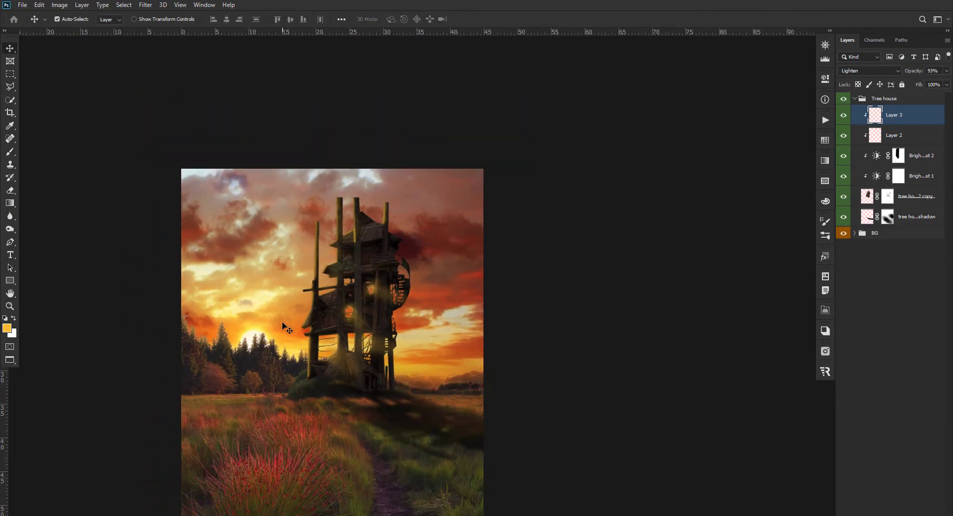
{"action": "scroll", "coordinate": [277, 330], "scroll_direction": "up", "scroll_amount": 2, "text": "alt"}
{"action": "left_click", "coordinate": [891, 141]}
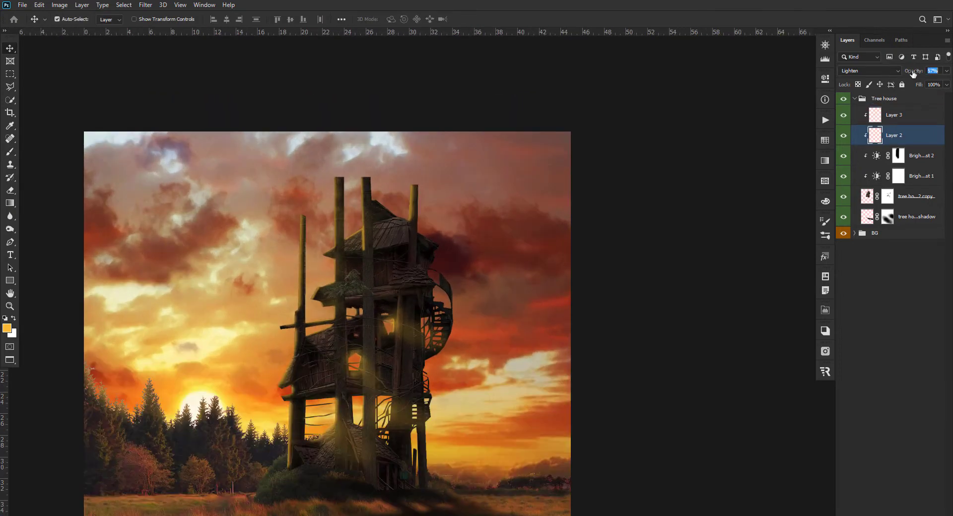
{"action": "left_click_drag", "start_coordinate": [913, 73], "coordinate": [922, 74]}
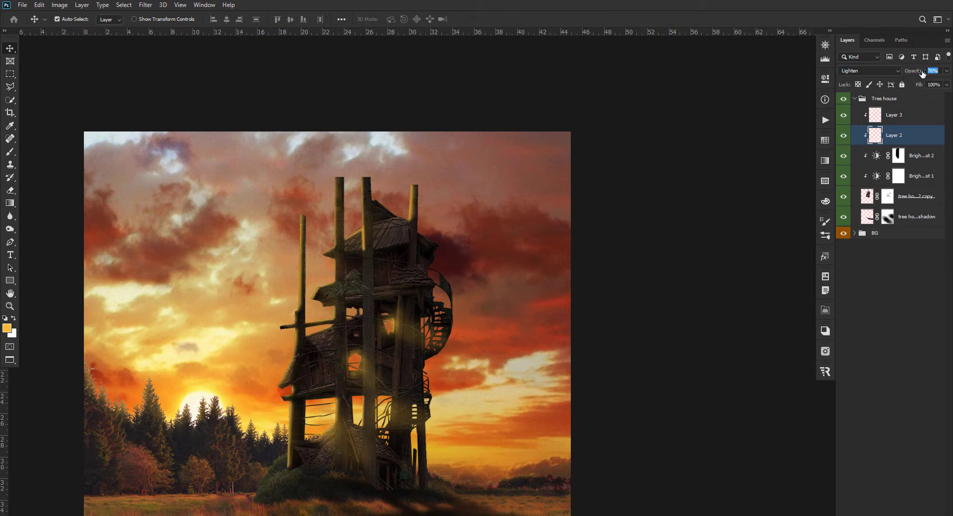
{"action": "left_click", "coordinate": [145, 5]}
{"action": "left_click", "coordinate": [146, 5]}
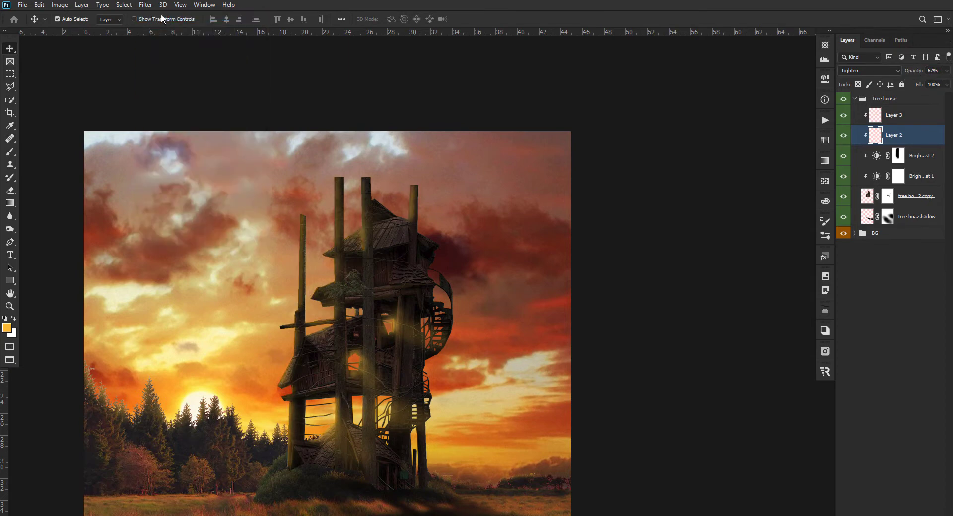
{"action": "left_click_drag", "start_coordinate": [914, 72], "coordinate": [922, 73]}
{"action": "scroll", "coordinate": [150, 276], "scroll_direction": "down", "scroll_amount": 2}
{"action": "scroll", "coordinate": [151, 275], "scroll_direction": "up", "scroll_amount": 1}
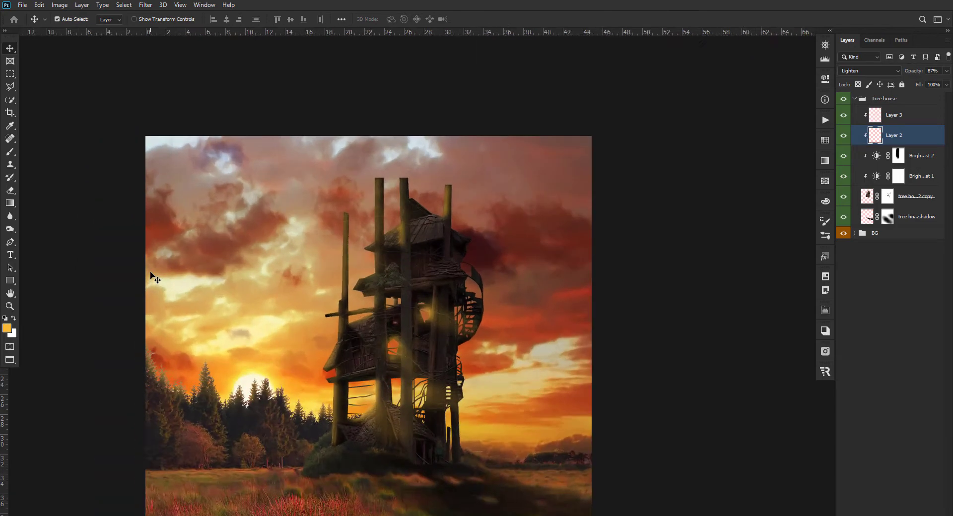
{"action": "scroll", "coordinate": [317, 248], "scroll_direction": "up", "scroll_amount": 1}
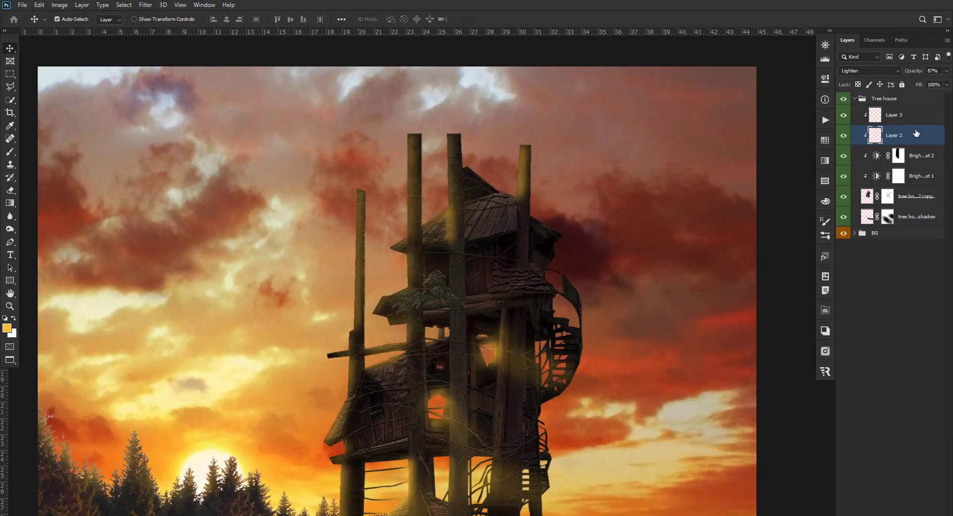
Add a clipped Layer 4 in the Tree house group and paint full-strength yellow light along the pole edges
{"action": "left_click", "coordinate": [912, 99]}
{"action": "key", "text": "ctrl+shift+alt+n"}
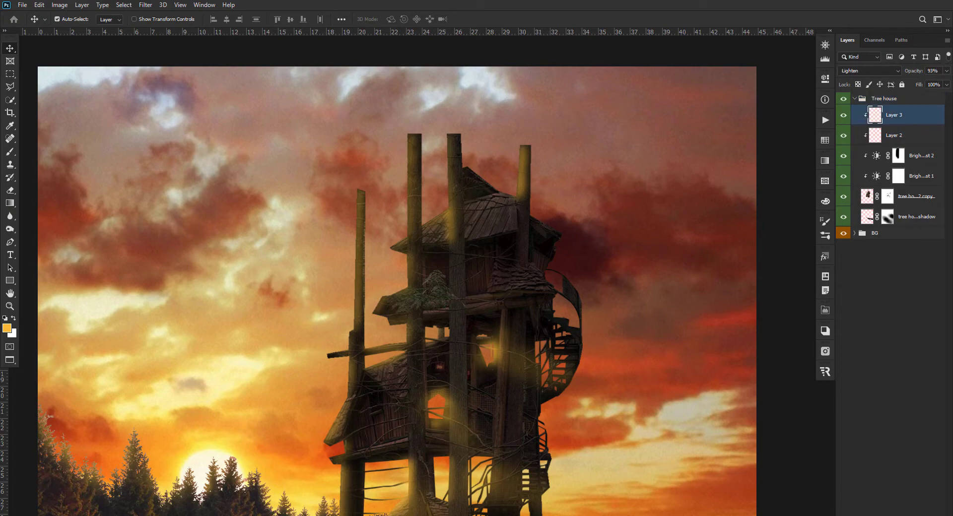
{"action": "key", "text": "b"}
{"action": "key", "text": "ctrl+0"}
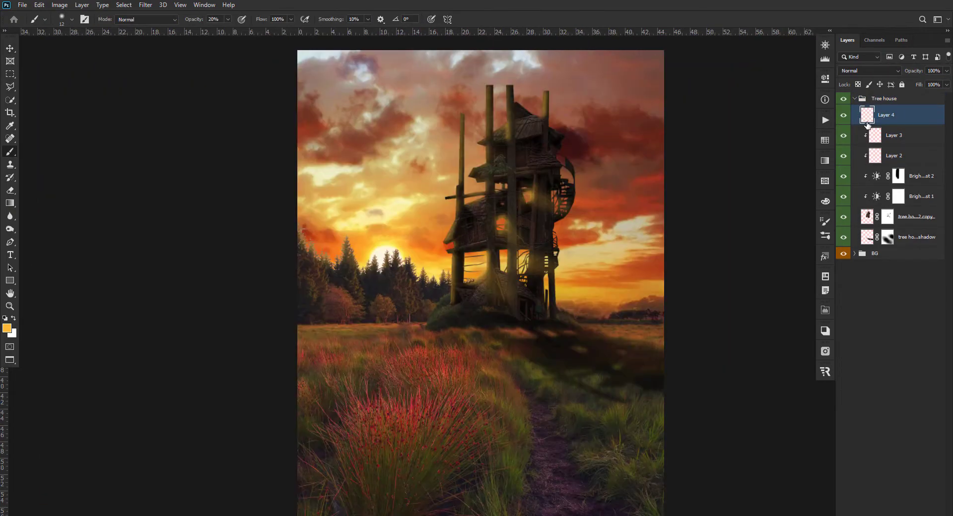
{"action": "key", "text": "ctrl+alt+g"}
{"action": "left_click", "coordinate": [866, 216], "text": "ctrl"}
{"action": "scroll", "coordinate": [490, 81], "scroll_direction": "up", "scroll_amount": 3}
{"action": "key", "text": "0"}
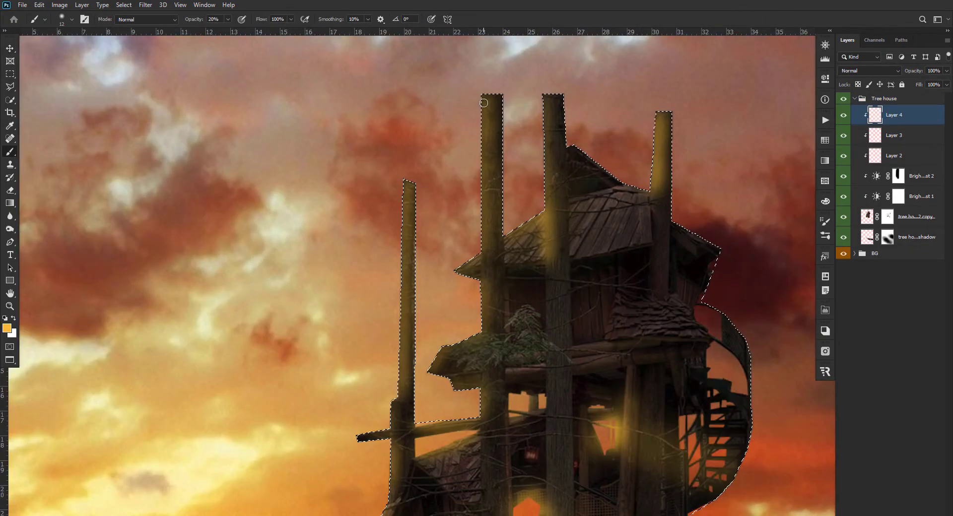
{"action": "left_click_drag", "start_coordinate": [482, 243], "coordinate": [482, 94]}
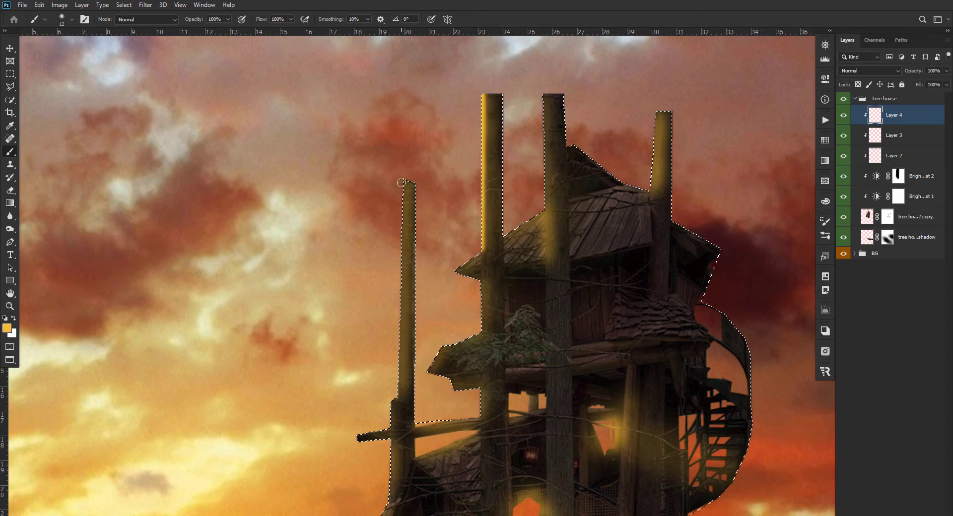
{"action": "left_click_drag", "start_coordinate": [402, 392], "coordinate": [404, 182]}
{"action": "key", "text": "ctrl+d"}
{"action": "key", "text": "ctrl+0"}
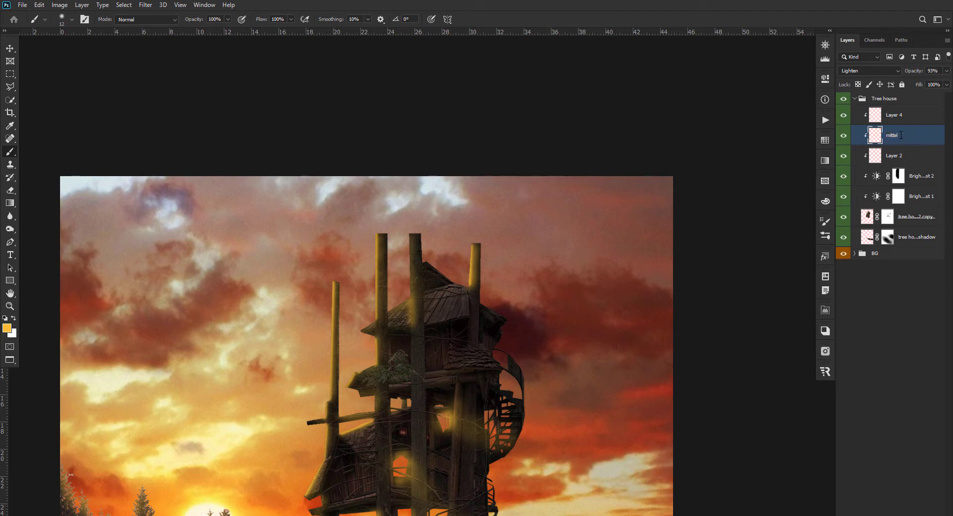
Rename Layer 3 to 'mittel' and raise its opacity to 93%
{"action": "double_click", "coordinate": [894, 136]}
{"action": "scroll", "coordinate": [389, 198], "scroll_direction": "down", "scroll_amount": 3}
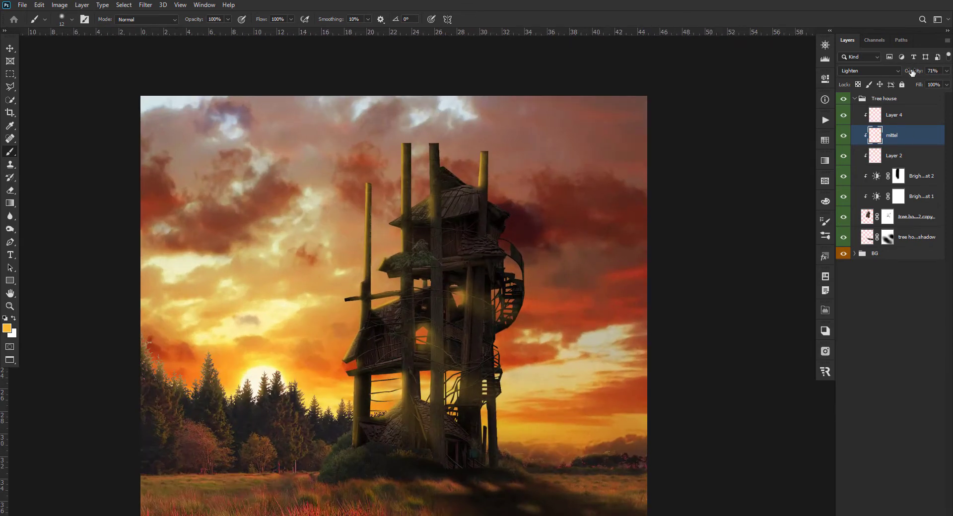
{"action": "left_click_drag", "start_coordinate": [912, 72], "coordinate": [923, 73]}
{"action": "scroll", "coordinate": [433, 350], "scroll_direction": "up", "scroll_amount": 1}
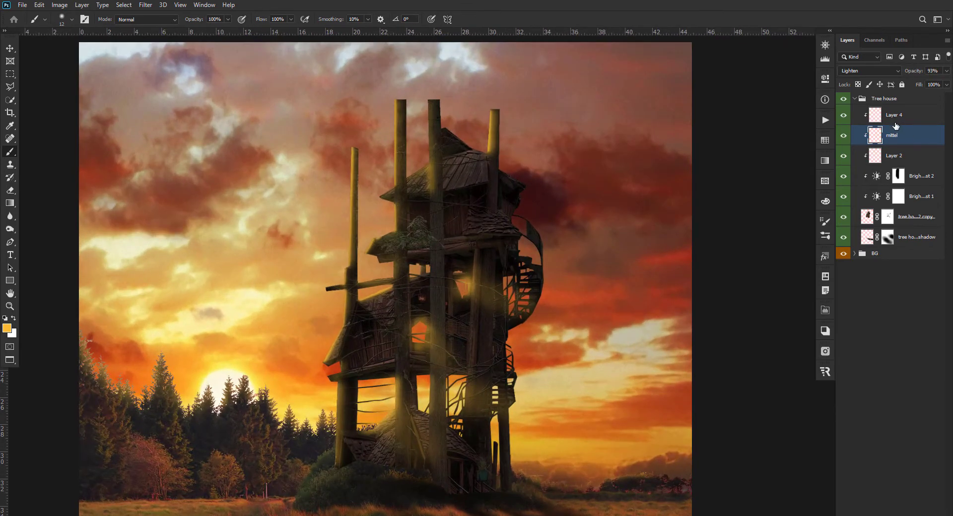
Add a mask to Layer 2 and drop its opacity to 47% to dim the pole highlights
{"action": "left_click", "coordinate": [888, 156]}
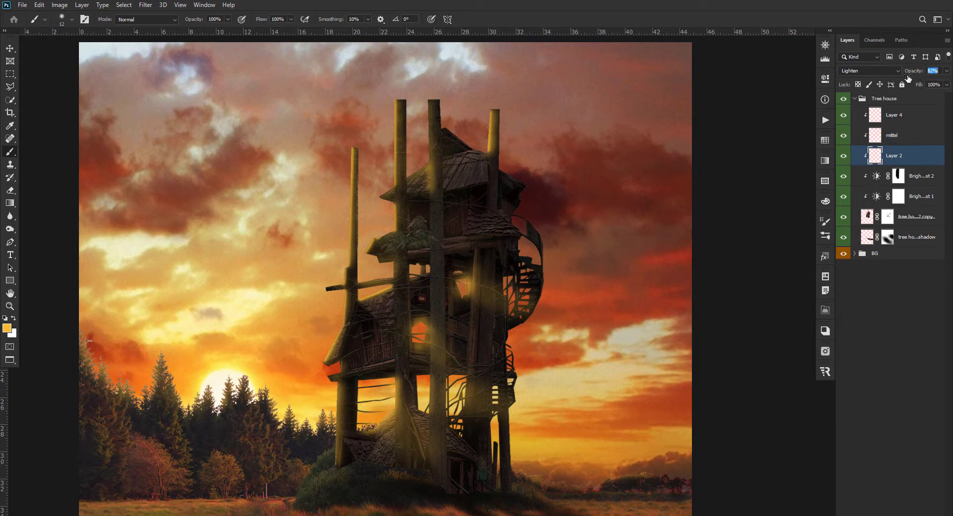
{"action": "left_click_drag", "start_coordinate": [908, 78], "coordinate": [928, 76]}
{"action": "key", "text": "ctrl+shift+m"}
{"action": "left_click", "coordinate": [875, 155]}
{"action": "left_click_drag", "start_coordinate": [912, 71], "coordinate": [913, 71]}
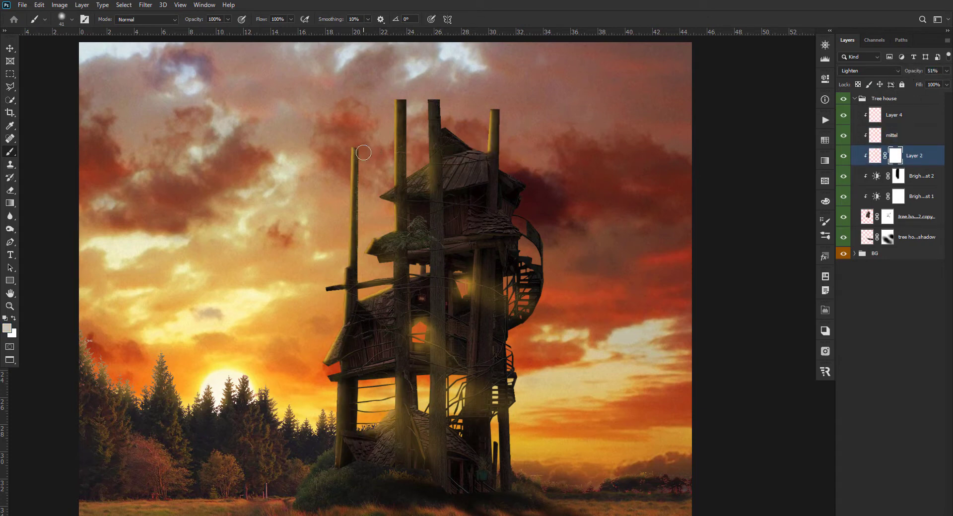
{"action": "key", "text": "x"}
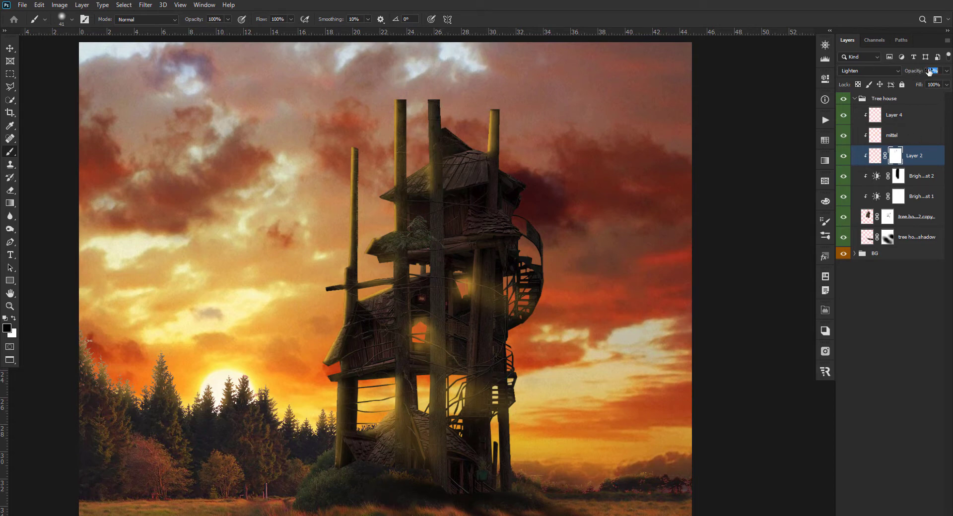
{"action": "left_click_drag", "start_coordinate": [929, 72], "coordinate": [912, 75]}
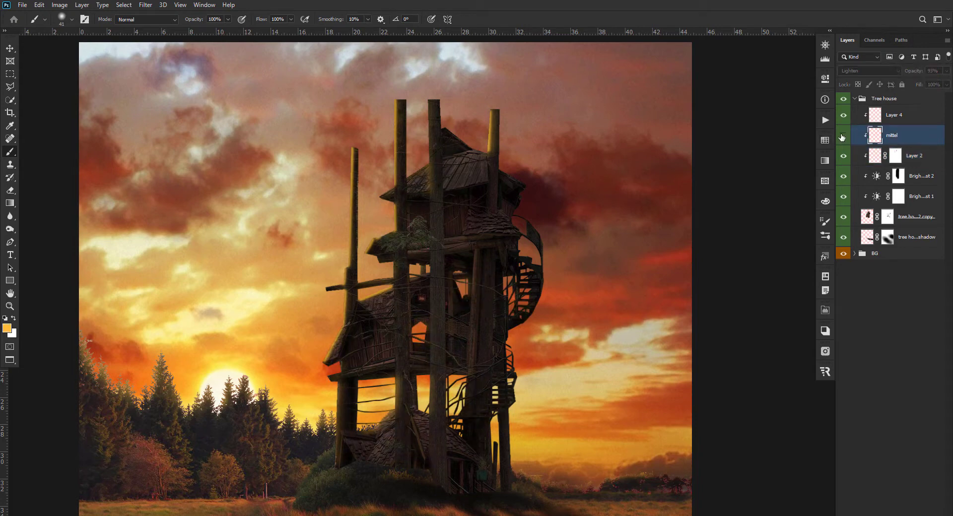
{"action": "left_click", "coordinate": [893, 115]}
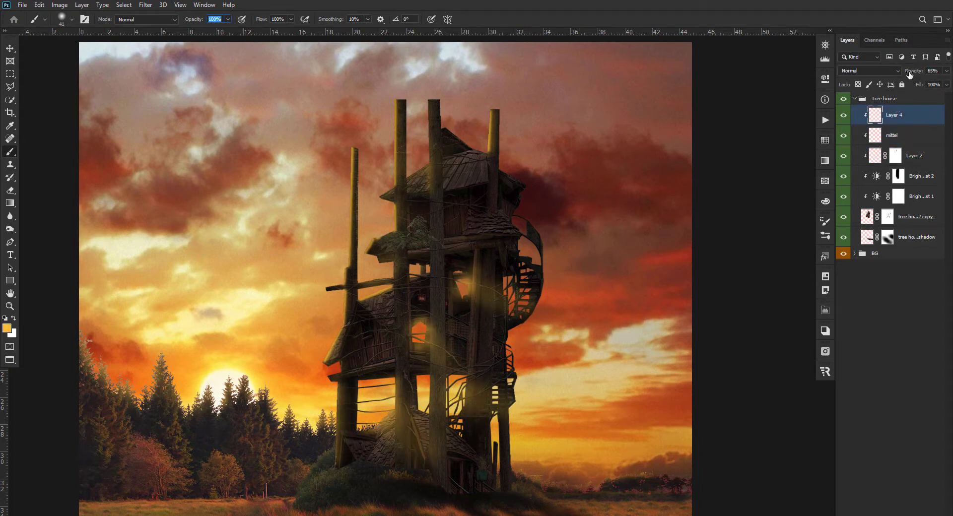
{"action": "scroll", "coordinate": [241, 283], "scroll_direction": "down", "scroll_amount": 2}
{"action": "key", "text": "v"}
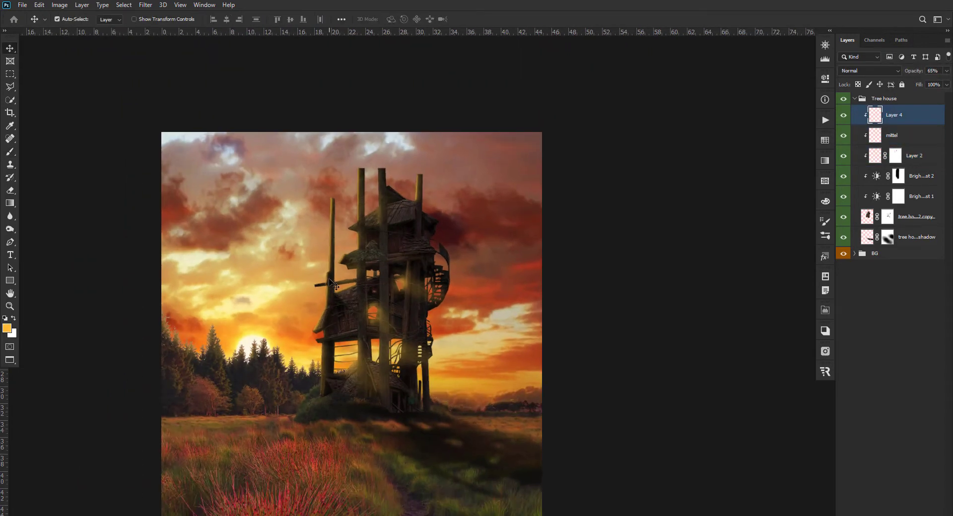
Add a Brightness/Contrast adjustment at -62 to the BG group
{"action": "left_click", "coordinate": [853, 98]}
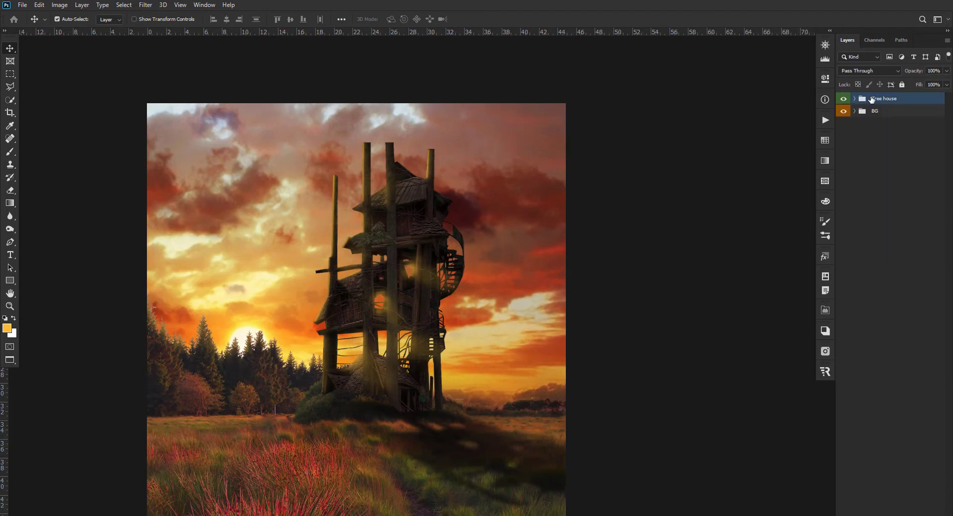
{"action": "left_click", "coordinate": [883, 111]}
{"action": "left_click", "coordinate": [909, 514]}
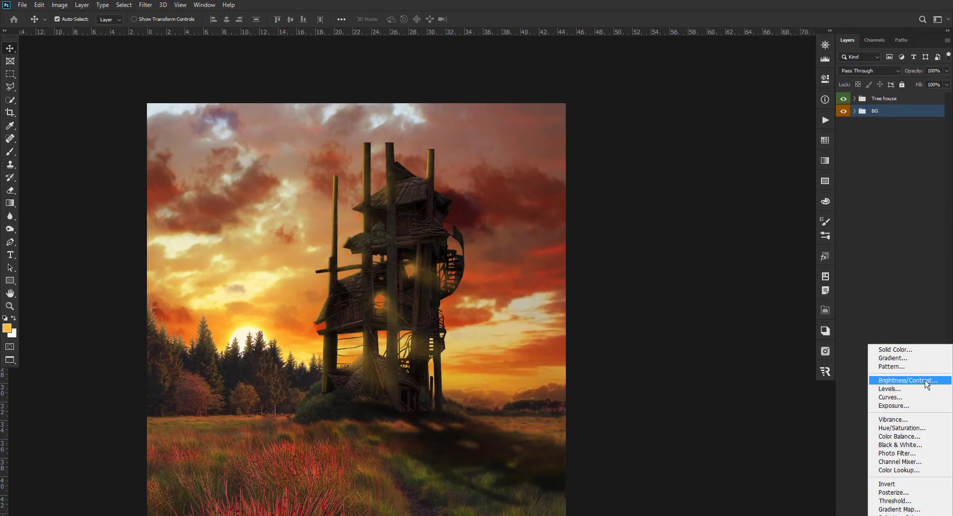
{"action": "left_click", "coordinate": [925, 381]}
{"action": "left_click_drag", "start_coordinate": [740, 135], "coordinate": [715, 135]}
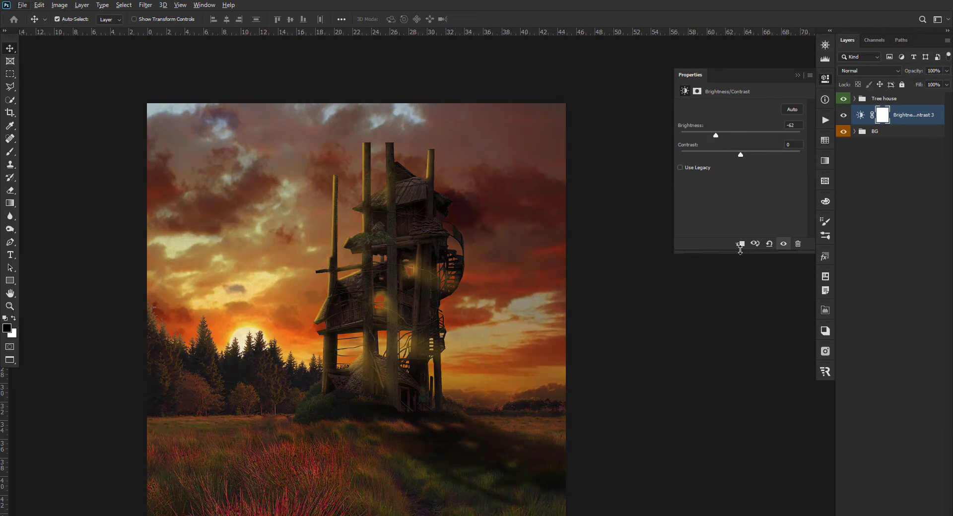
Move the brightness adjustment above the Shadow layer and clip it to Shadow
{"action": "left_click", "coordinate": [740, 244]}
{"action": "left_click", "coordinate": [740, 244]}
{"action": "left_click", "coordinate": [740, 244]}
{"action": "left_click", "coordinate": [740, 244]}
{"action": "left_click_drag", "start_coordinate": [870, 109], "coordinate": [871, 155]}
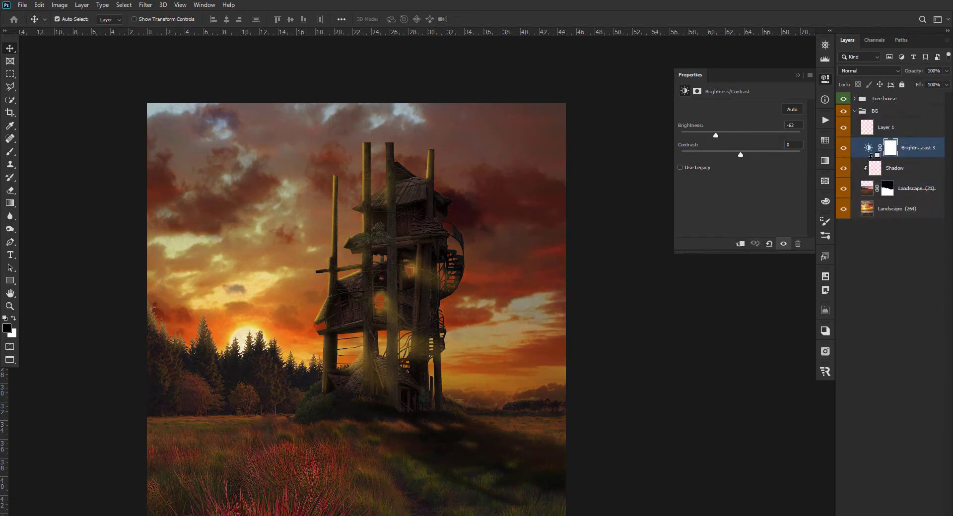
{"action": "left_click", "coordinate": [871, 155], "text": "alt"}
{"action": "scroll", "coordinate": [347, 259], "scroll_direction": "down", "scroll_amount": 2}
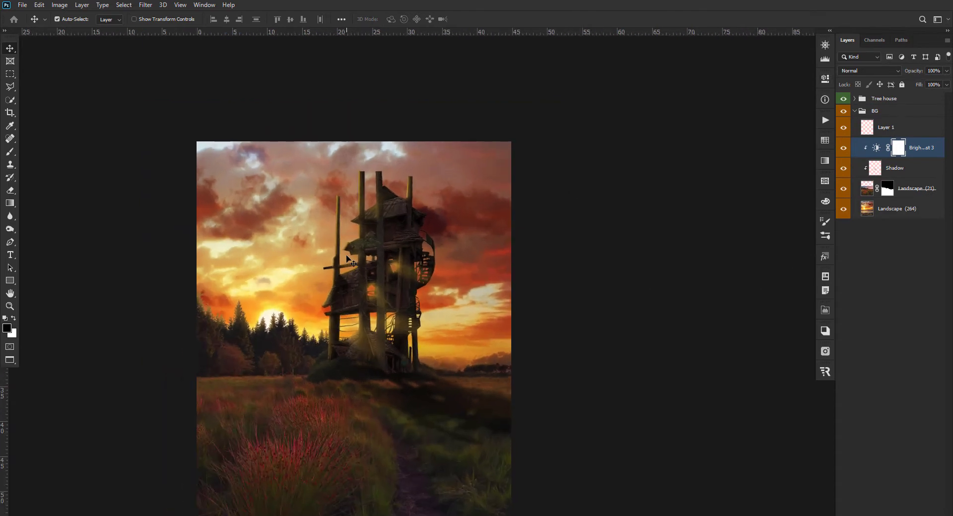
Paint the adjustment mask with a large 20% brush to keep the meadow grass brighter
{"action": "key", "text": "b"}
{"action": "left_click", "coordinate": [843, 147]}
{"action": "left_click", "coordinate": [843, 148]}
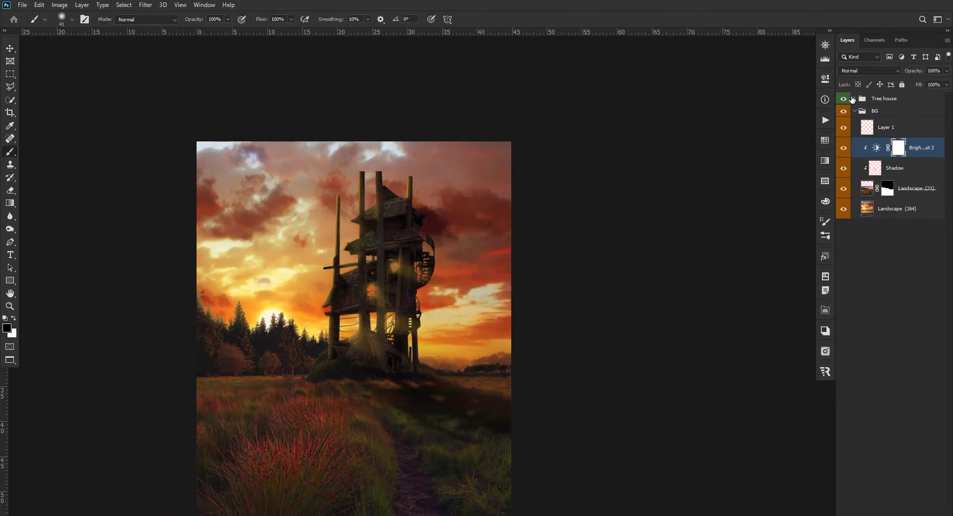
{"action": "mouse_move", "coordinate": [309, 422]}
{"action": "left_mouse_down"}
{"action": "mouse_move", "coordinate": [347, 422]}
{"action": "mouse_move", "coordinate": [342, 412]}
{"action": "left_mouse_up"}
{"action": "key", "text": "2"}
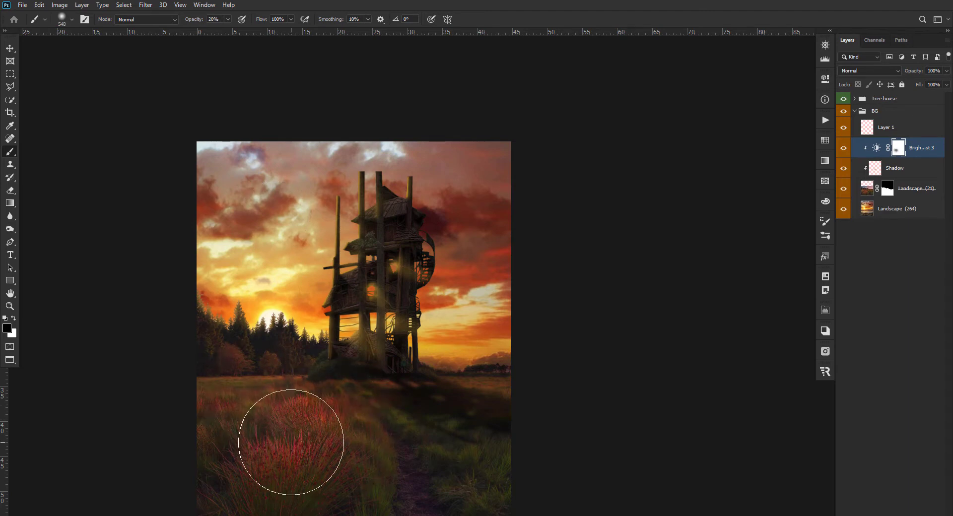
{"action": "mouse_move", "coordinate": [290, 437]}
{"action": "left_mouse_down"}
{"action": "mouse_move", "coordinate": [472, 486]}
{"action": "mouse_move", "coordinate": [394, 436]}
{"action": "left_mouse_up"}
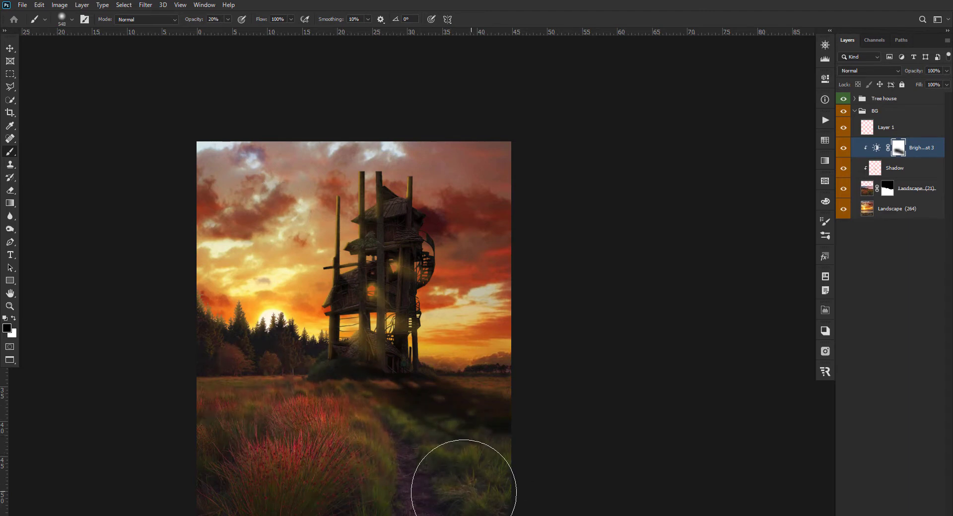
{"action": "mouse_move", "coordinate": [463, 471]}
{"action": "left_mouse_down"}
{"action": "mouse_move", "coordinate": [372, 457]}
{"action": "mouse_move", "coordinate": [321, 413]}
{"action": "mouse_move", "coordinate": [240, 413]}
{"action": "left_mouse_up"}
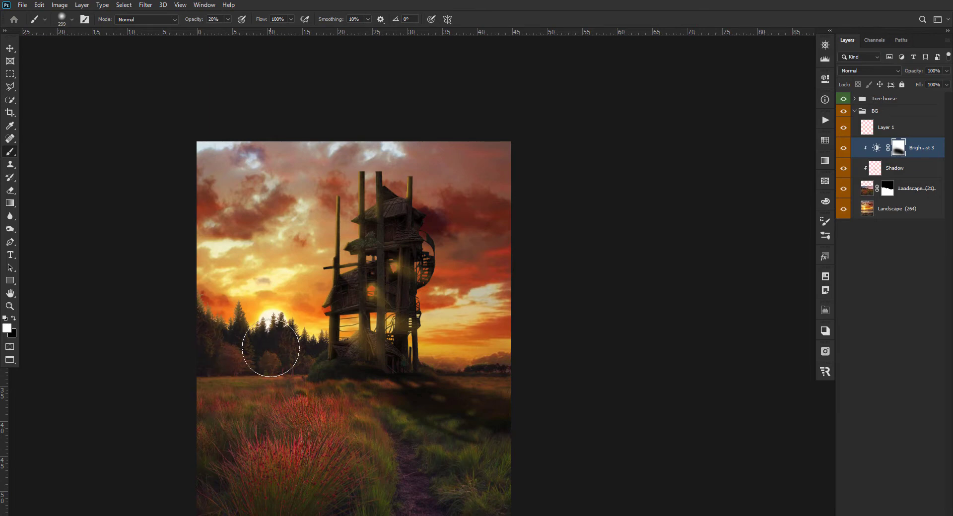
{"action": "key", "text": "x"}
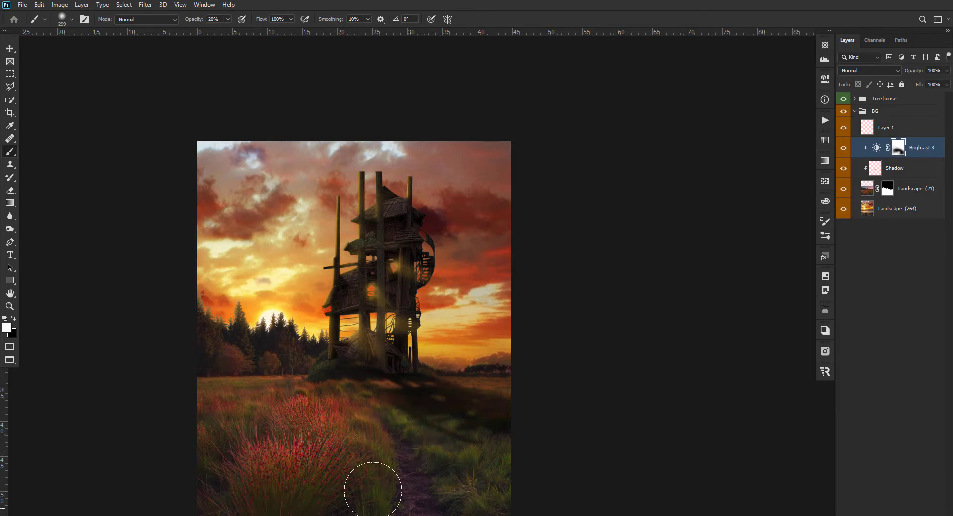
{"action": "key", "text": "x"}
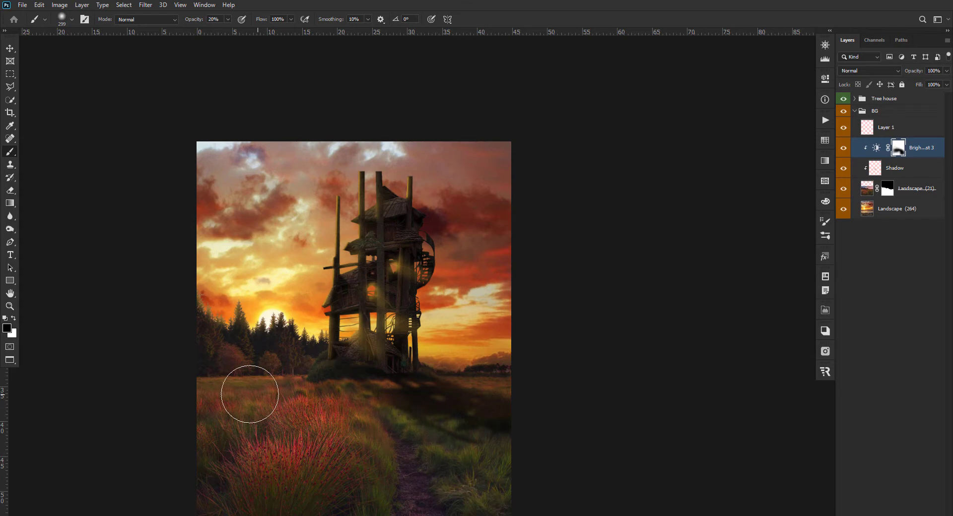
{"action": "key", "text": "x"}
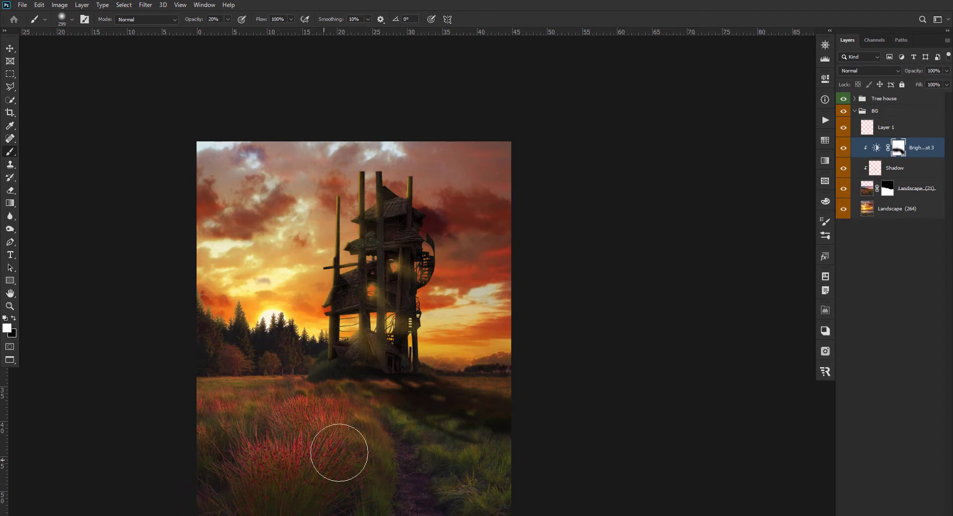
Select Layer 1 in the BG group
{"action": "left_click", "coordinate": [265, 366], "text": "alt"}
{"action": "left_click", "coordinate": [883, 128]}
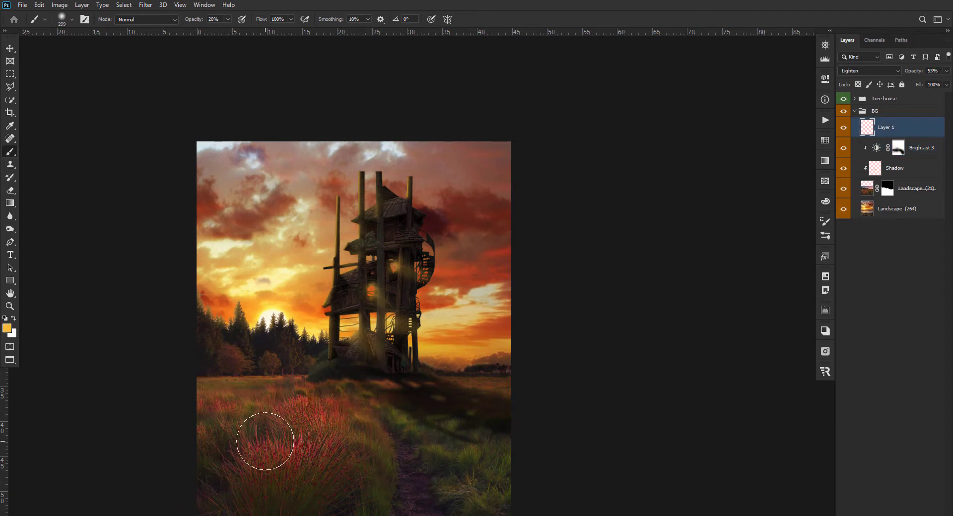
{"action": "key", "text": "v"}
{"action": "scroll", "coordinate": [327, 343], "scroll_direction": "down", "scroll_amount": 1, "text": "alt"}
{"action": "scroll", "coordinate": [228, 469], "scroll_direction": "up", "scroll_amount": 2, "text": "alt"}
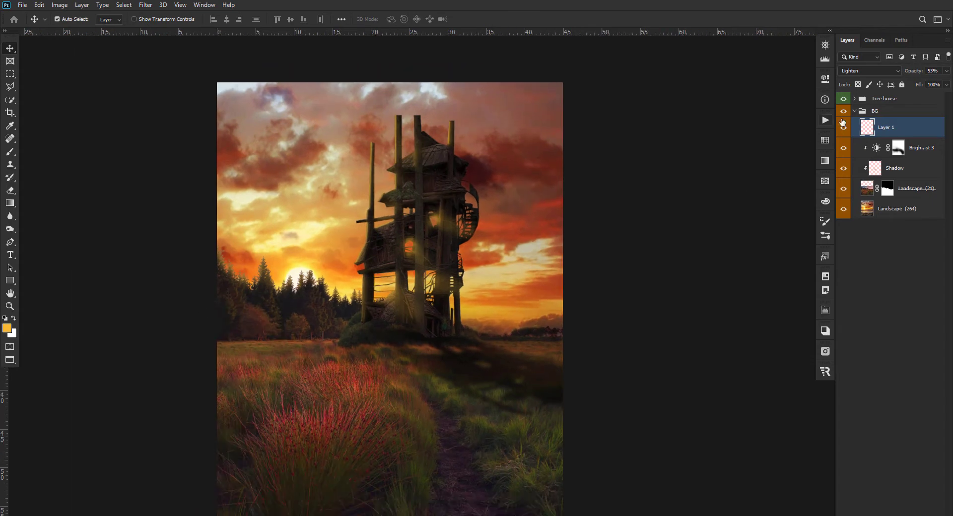
Commit the placed tree image and mask out its bare lower trunk
{"action": "left_click", "coordinate": [854, 111]}
{"action": "left_click", "coordinate": [854, 98]}
{"action": "left_click", "coordinate": [911, 242]}
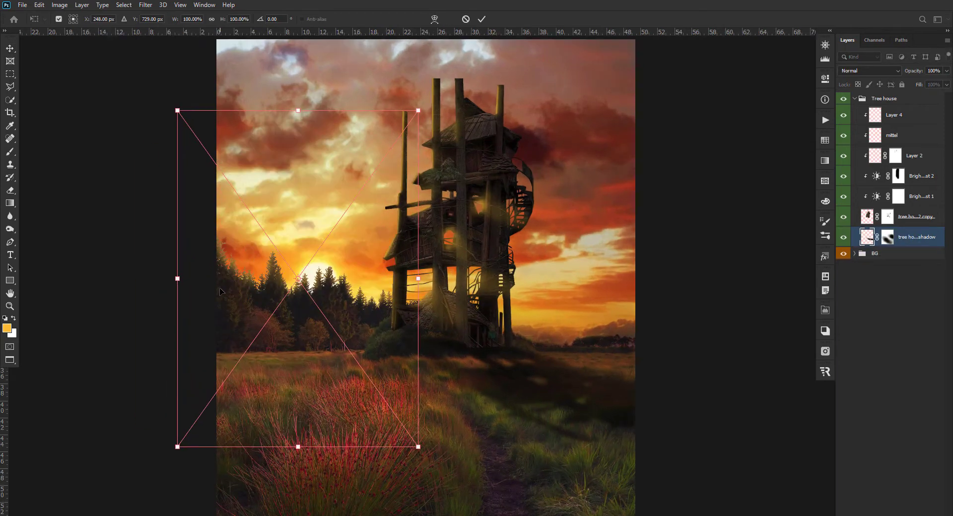
{"action": "key", "text": "Return"}
{"action": "key", "text": "m"}
{"action": "left_click_drag", "start_coordinate": [314, 454], "coordinate": [284, 299]}
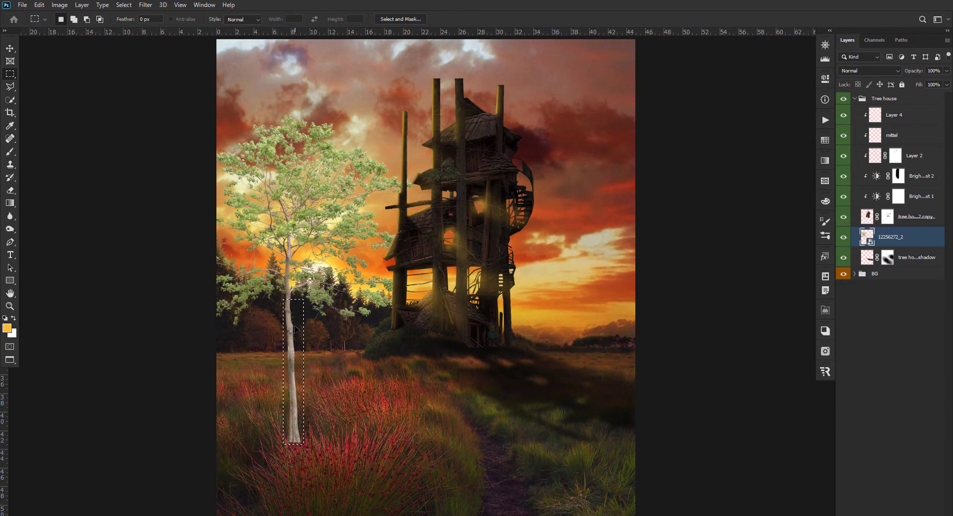
{"action": "left_click", "coordinate": [891, 512]}
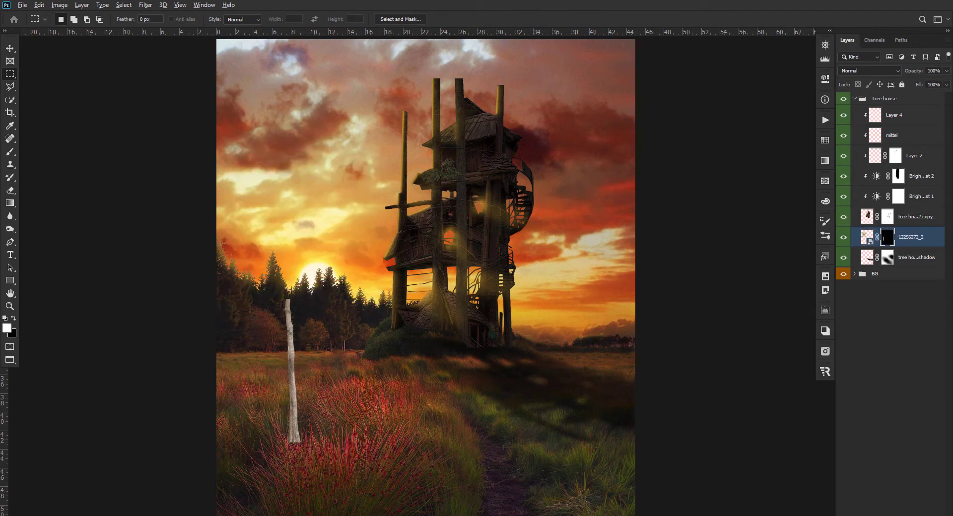
{"action": "key", "text": "ctrl+d"}
{"action": "key", "text": "ctrl+i"}
{"action": "key", "text": "v"}
Scale the tree to about 57% and place its crown near the tower top
{"action": "left_click_drag", "start_coordinate": [275, 250], "coordinate": [471, 140]}
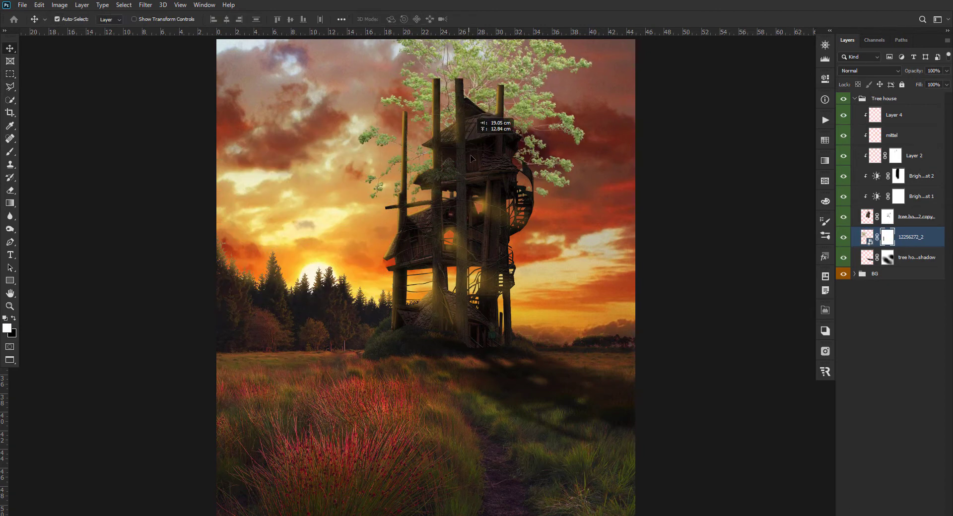
{"action": "key", "text": "ctrl+t"}
{"action": "left_click_drag", "start_coordinate": [598, 334], "coordinate": [549, 259]}
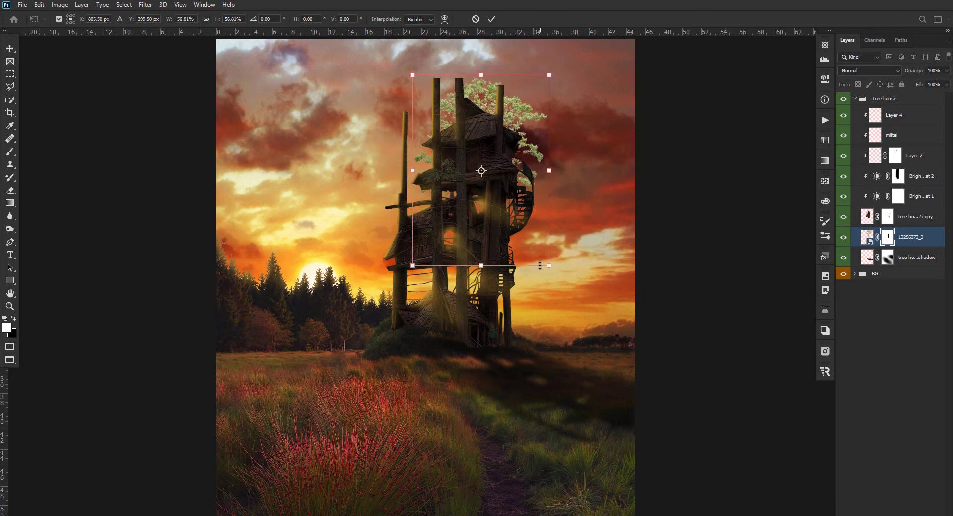
{"action": "left_click_drag", "start_coordinate": [495, 149], "coordinate": [422, 105]}
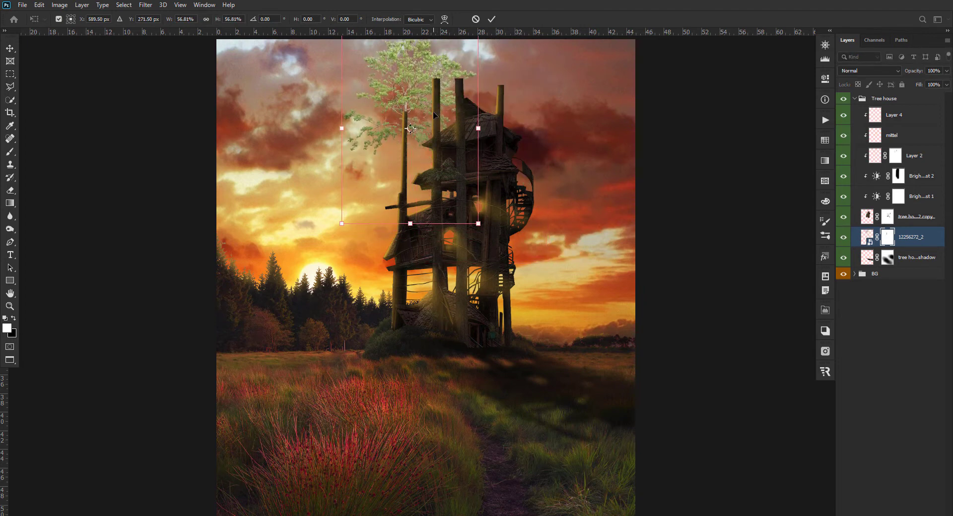
{"action": "key", "text": "Return"}
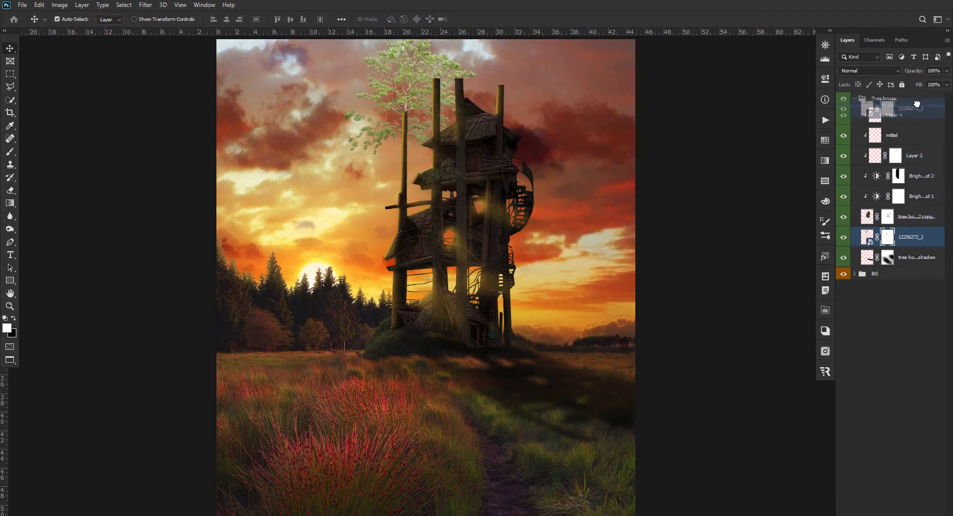
Move the tree layer to the top of the Tree house group and nudge it upward
{"action": "left_click_drag", "start_coordinate": [919, 225], "coordinate": [913, 110]}
{"action": "scroll", "coordinate": [405, 115], "scroll_direction": "up", "scroll_amount": 3}
{"action": "left_click_drag", "start_coordinate": [406, 137], "coordinate": [413, 122]}
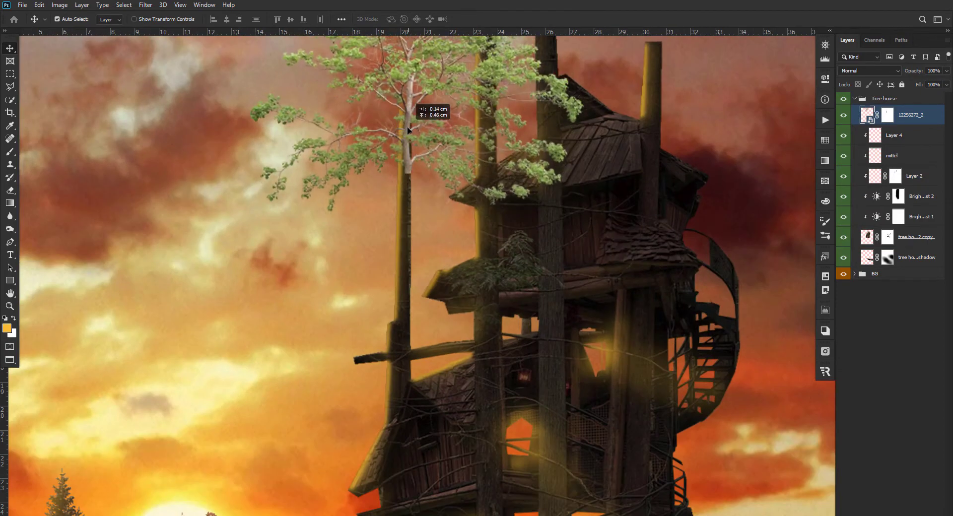
{"action": "scroll", "coordinate": [412, 144], "scroll_direction": "down", "scroll_amount": 2}
{"action": "scroll", "coordinate": [411, 145], "scroll_direction": "down", "scroll_amount": 2}
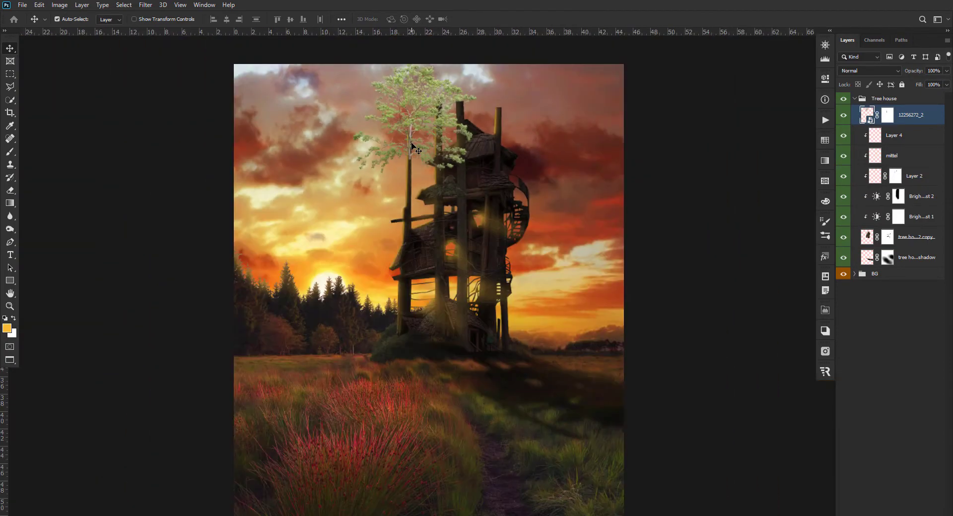
Darken the tree with a clipped Brightness/Contrast at -150 and higher contrast
{"action": "left_click", "coordinate": [898, 512]}
{"action": "left_click", "coordinate": [904, 386]}
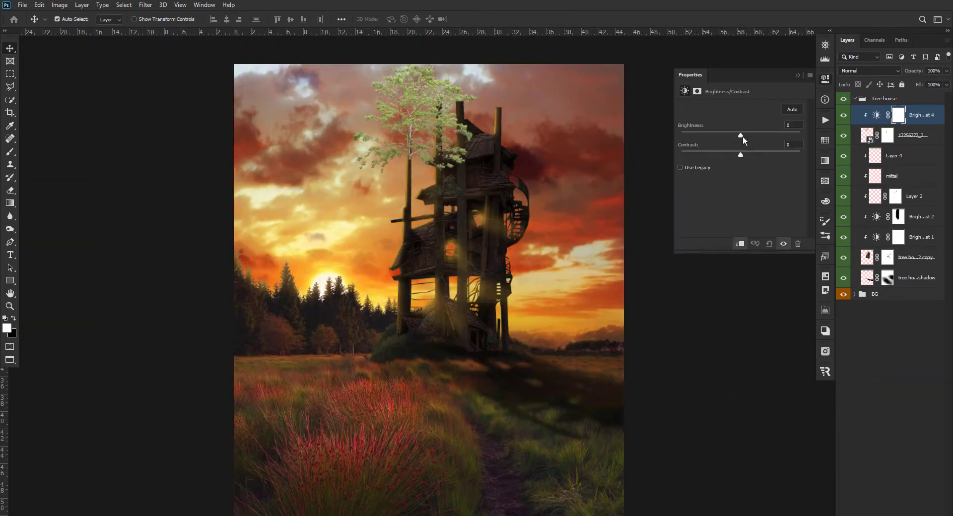
{"action": "left_click_drag", "start_coordinate": [740, 134], "coordinate": [681, 135]}
{"action": "left_click_drag", "start_coordinate": [748, 155], "coordinate": [779, 156]}
Group the tree and its adjustment as Tree2, move it below the tower and rotate it
{"action": "left_click", "coordinate": [913, 135], "text": "shift"}
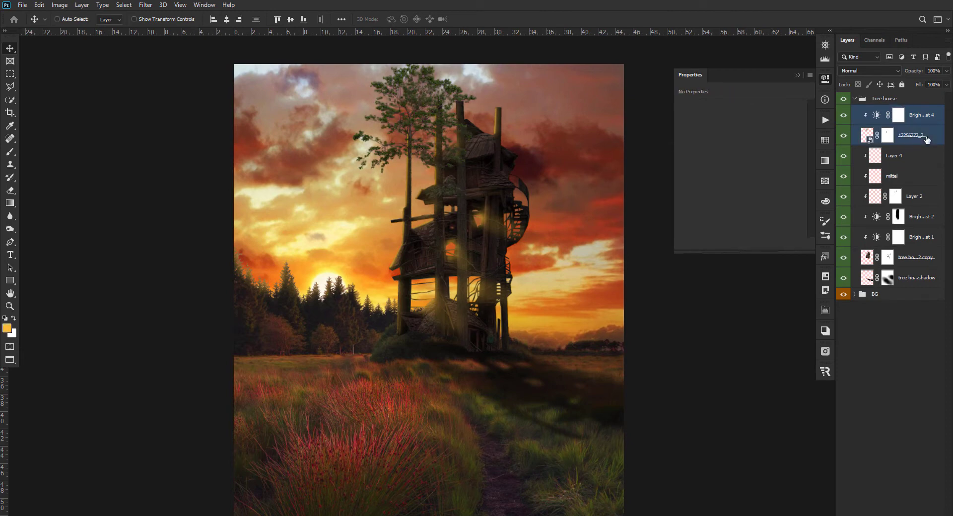
{"action": "key", "text": "ctrl+g"}
{"action": "double_click", "coordinate": [888, 111]}
{"action": "key", "text": "Return"}
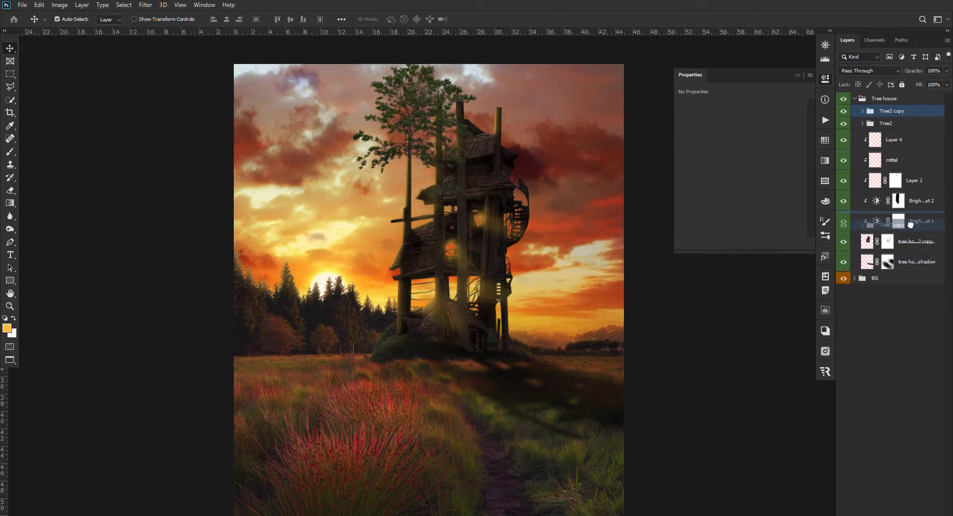
{"action": "left_click_drag", "start_coordinate": [888, 111], "coordinate": [889, 245]}
{"action": "key", "text": "ctrl+t"}
{"action": "left_click_drag", "start_coordinate": [513, 179], "coordinate": [533, 205]}
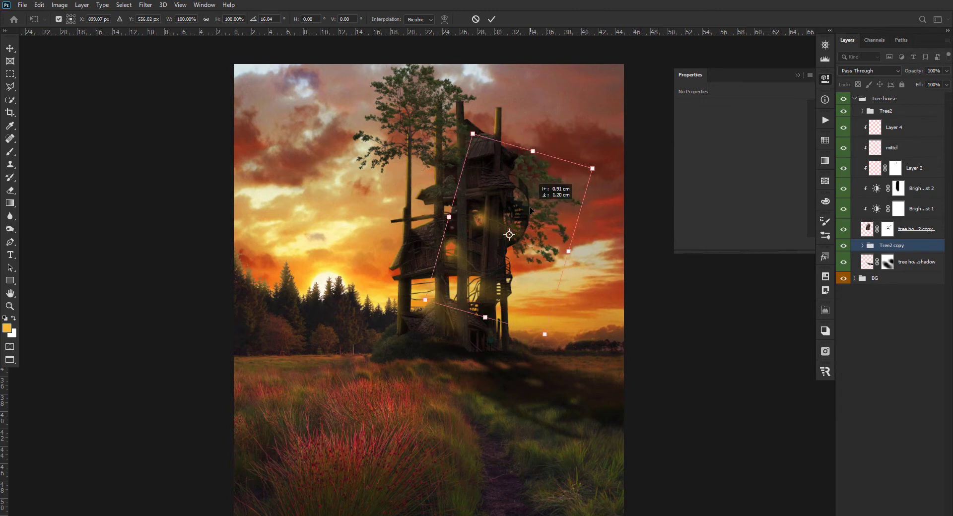
{"action": "key", "text": "Return"}
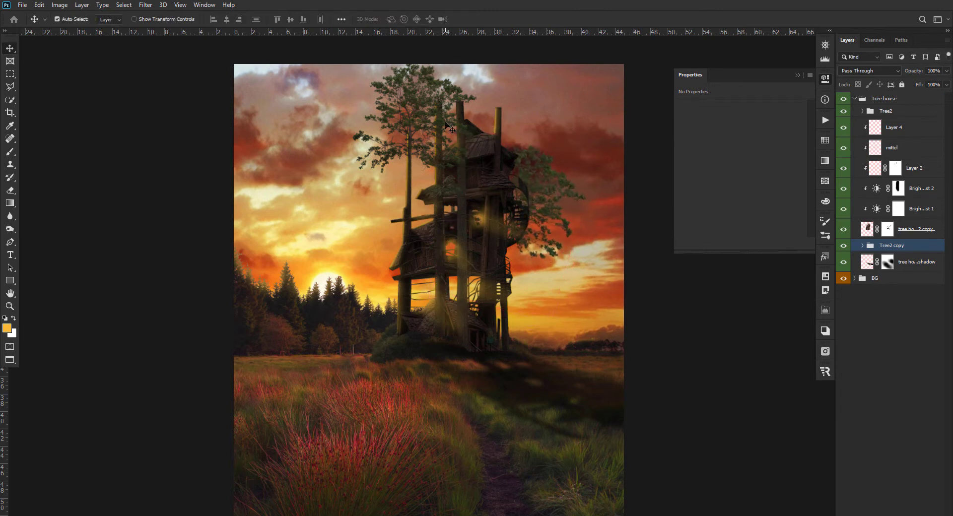
Duplicate the tree group, rotate the copy into the upper right, and move it to the top of the stack
{"action": "key", "text": "ctrl+j"}
{"action": "key", "text": "ctrl+t"}
{"action": "left_click_drag", "start_coordinate": [461, 134], "coordinate": [496, 158]}
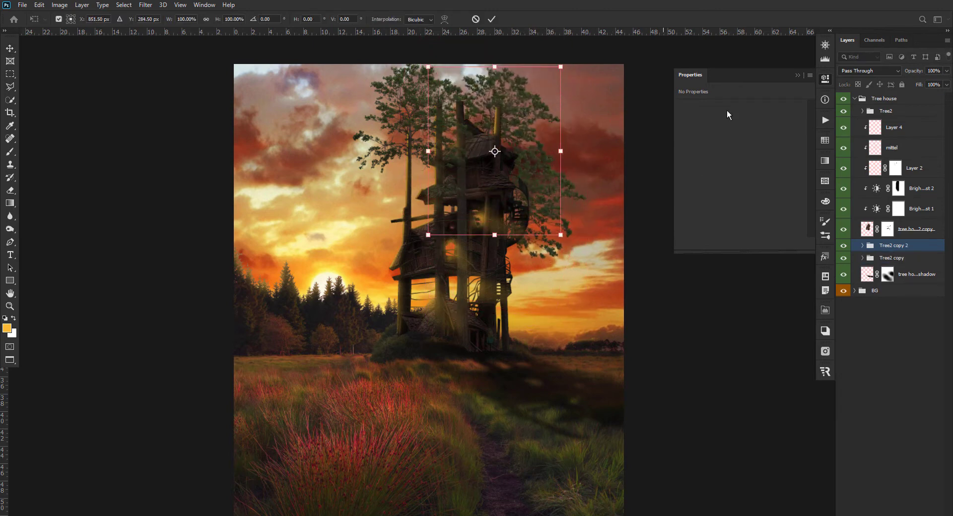
{"action": "left_click_drag", "start_coordinate": [727, 115], "coordinate": [630, 118]}
{"action": "key", "text": "Return"}
{"action": "left_click_drag", "start_coordinate": [893, 245], "coordinate": [911, 107]}
{"action": "scroll", "coordinate": [548, 278], "scroll_direction": "down", "scroll_amount": 1}
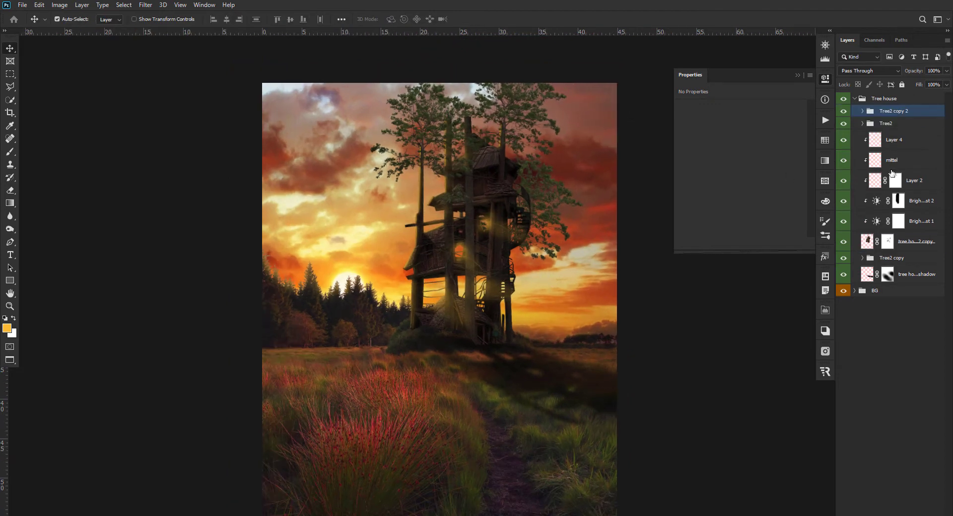
Add another smaller tree copy beside the tower base, rotated about 38°
{"action": "left_click", "coordinate": [891, 258]}
{"action": "key", "text": "ctrl+j"}
{"action": "key", "text": "ctrl+t"}
{"action": "left_click_drag", "start_coordinate": [506, 139], "coordinate": [437, 342]}
{"action": "left_click_drag", "start_coordinate": [511, 397], "coordinate": [534, 358]}
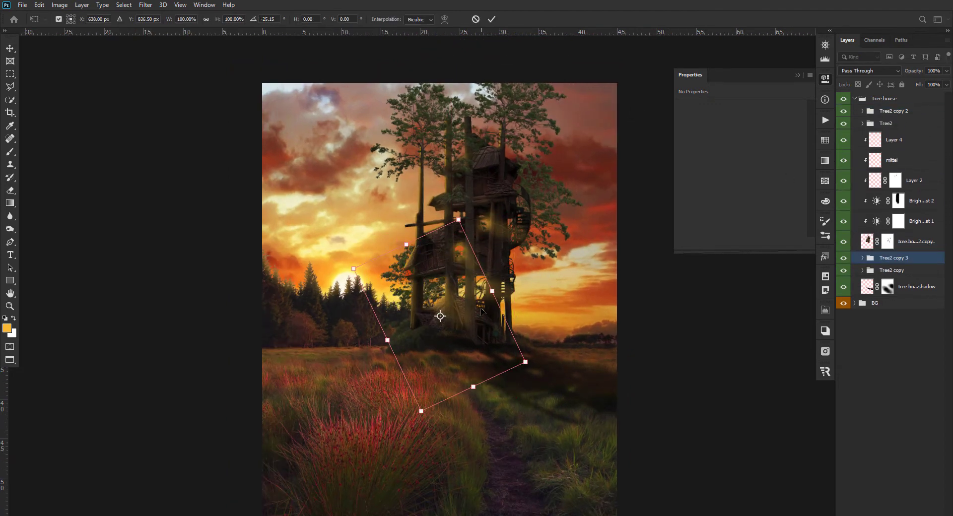
{"action": "key", "text": "Return"}
{"action": "key", "text": "ctrl+t"}
{"action": "left_click_drag", "start_coordinate": [506, 404], "coordinate": [472, 361]}
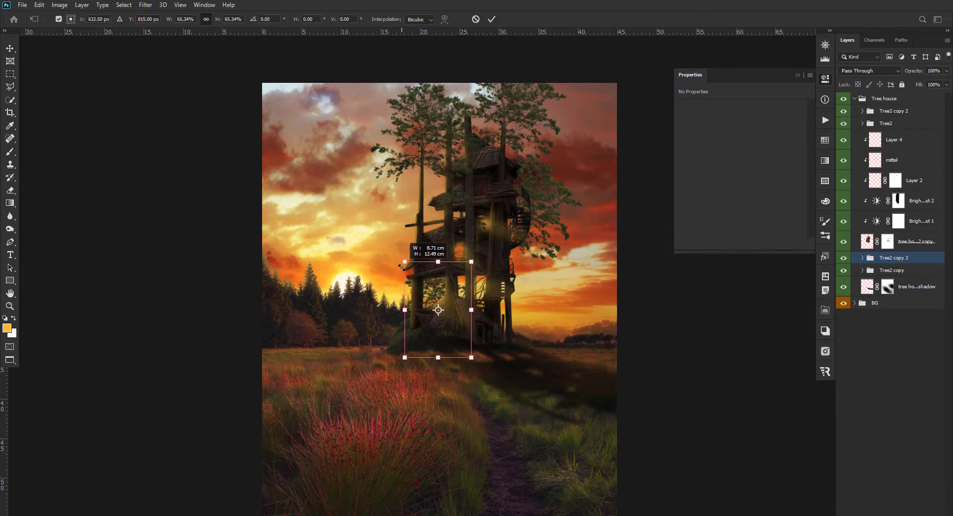
{"action": "left_click_drag", "start_coordinate": [437, 303], "coordinate": [519, 323]}
{"action": "mouse_move", "coordinate": [555, 298]}
{"action": "left_mouse_down"}
{"action": "mouse_move", "coordinate": [529, 298]}
{"action": "mouse_move", "coordinate": [521, 318]}
{"action": "left_mouse_up"}
{"action": "key", "text": "Return"}
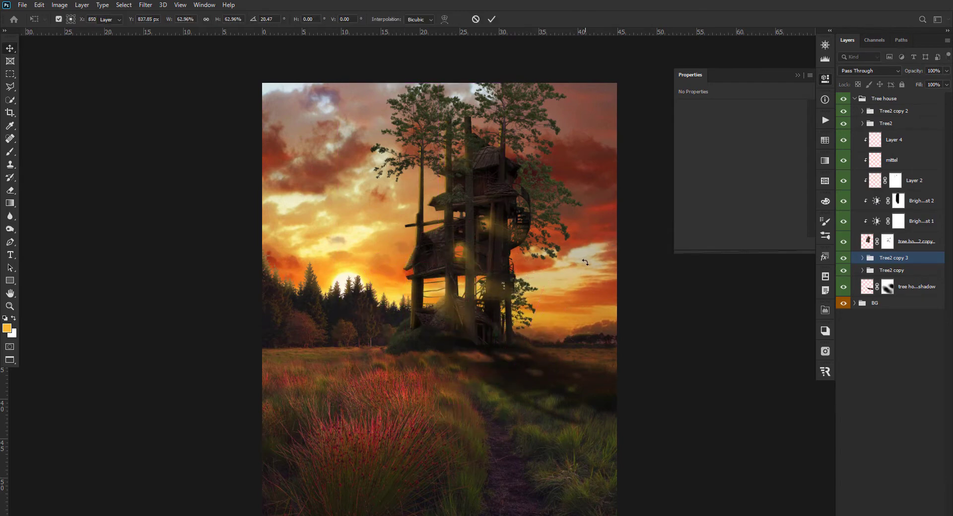
{"action": "left_click", "coordinate": [863, 257]}
{"action": "left_click", "coordinate": [885, 275]}
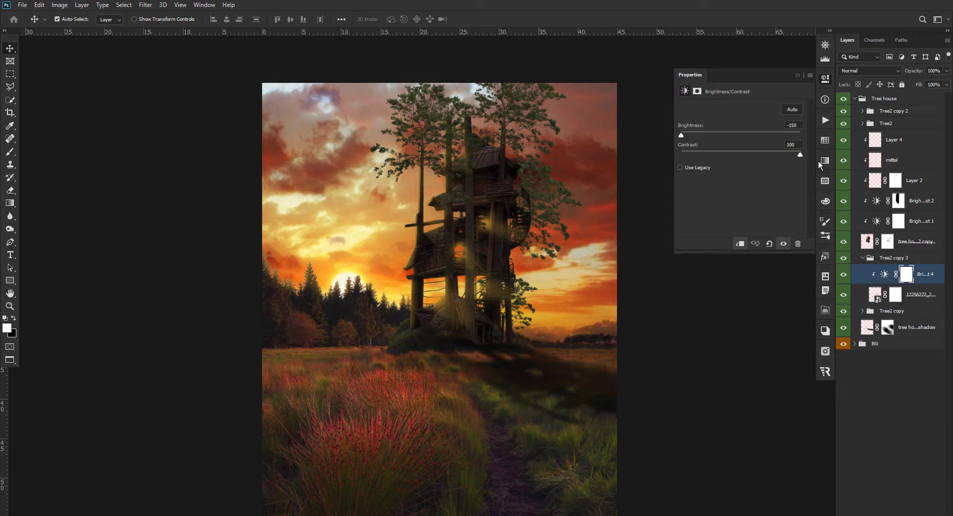
Lower the Contrast of Tree2 copy's darkening Brightness/Contrast adjustment to 65
{"action": "left_click", "coordinate": [861, 258]}
{"action": "left_click", "coordinate": [863, 270]}
{"action": "left_click", "coordinate": [881, 288]}
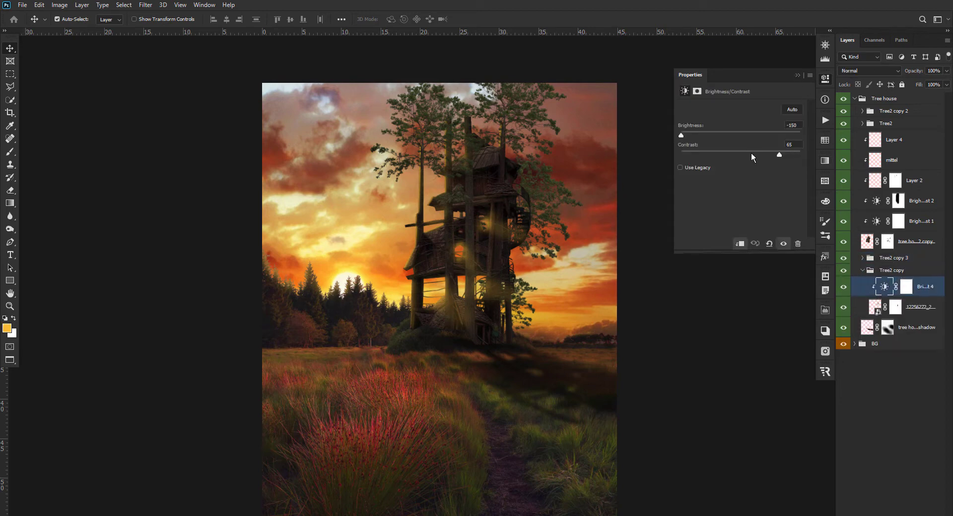
{"action": "left_click", "coordinate": [823, 158]}
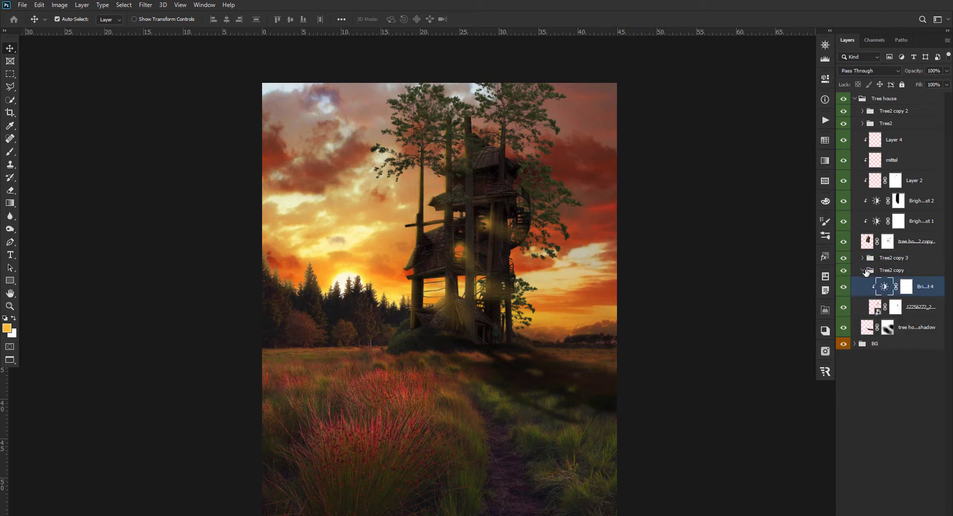
Review the darkening Brightness/Contrast settings on Tree2 copy 3, Tree2 copy 2 and Tree2
{"action": "left_click", "coordinate": [863, 270]}
{"action": "left_click", "coordinate": [862, 258]}
{"action": "left_click", "coordinate": [885, 275]}
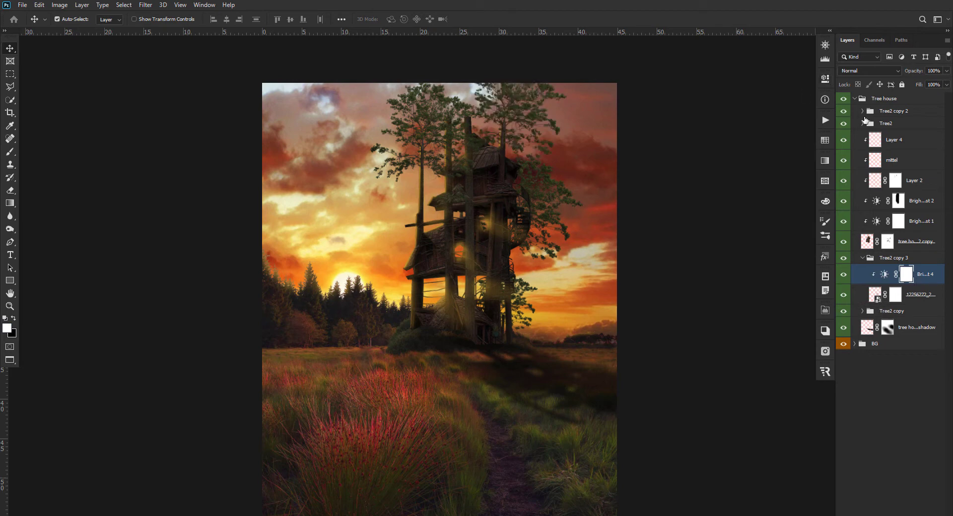
{"action": "left_click", "coordinate": [862, 111]}
{"action": "left_click", "coordinate": [884, 128]}
{"action": "left_click", "coordinate": [797, 75]}
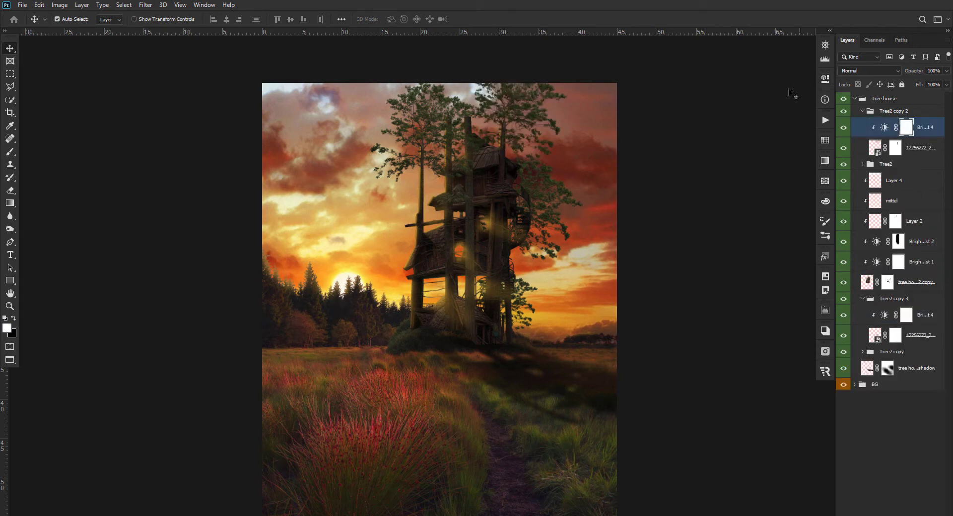
{"action": "left_click", "coordinate": [862, 111]}
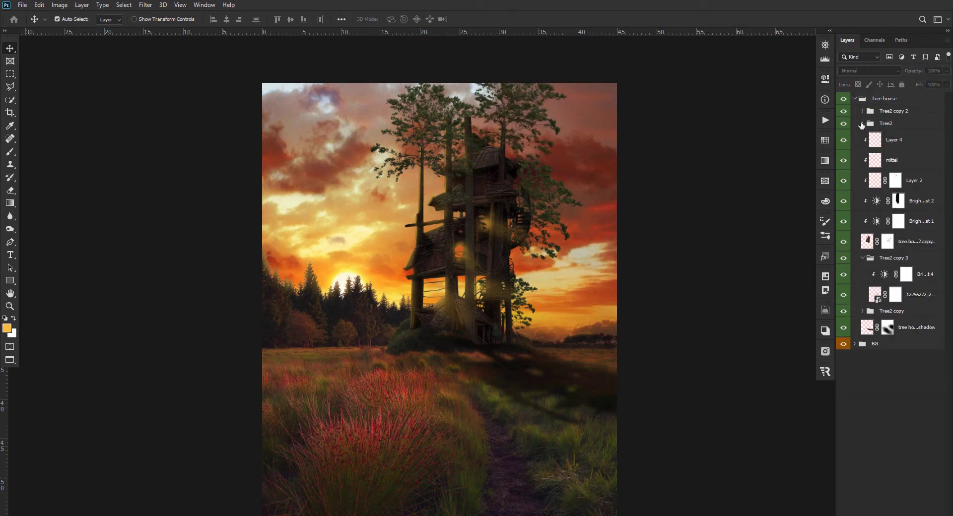
{"action": "left_click", "coordinate": [862, 123]}
{"action": "left_click", "coordinate": [885, 139]}
{"action": "left_click", "coordinate": [798, 76]}
Set up a 160 px black brush and select the Tree2 copy 2 and Tree2 copy darkening adjustments
{"action": "key", "text": "b"}
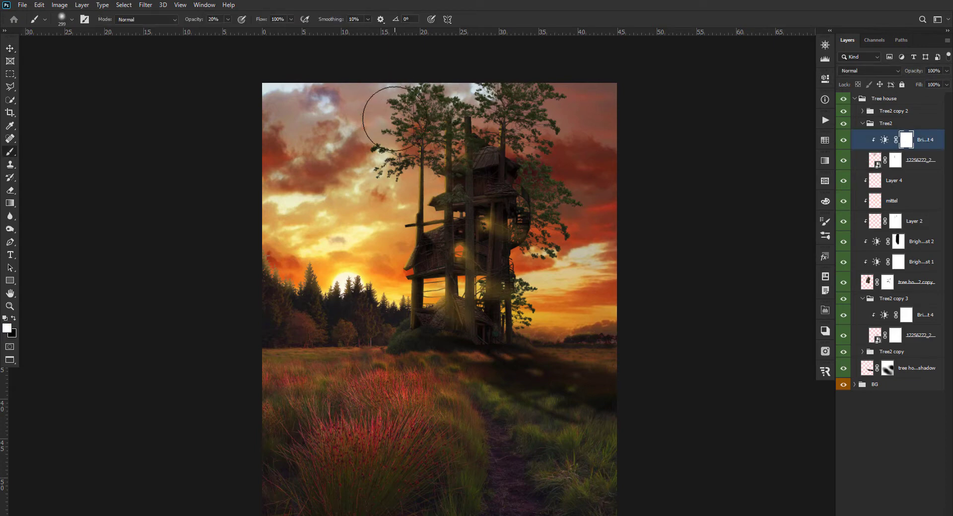
{"action": "key", "text": "x"}
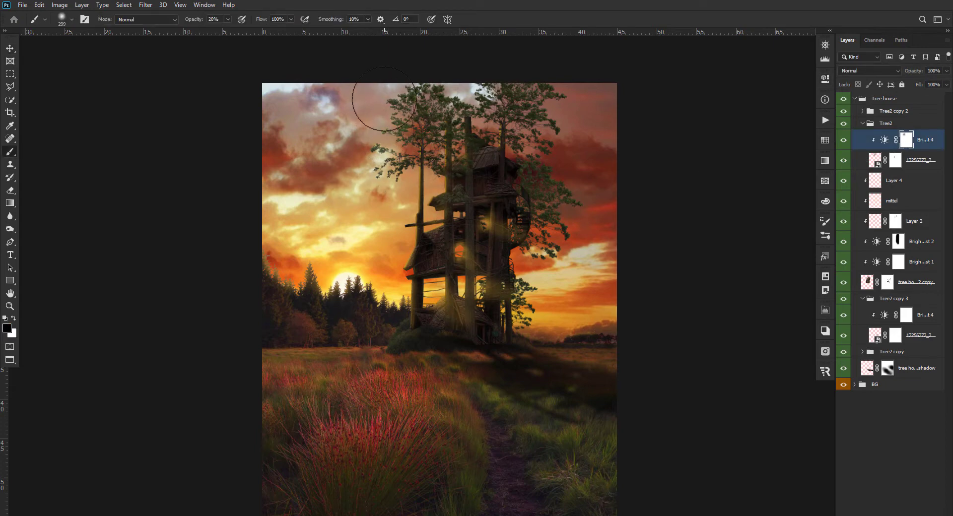
{"action": "key", "text": "bracketleft"}
{"action": "key", "text": "bracketleft"}
{"action": "key", "text": "bracketleft"}
{"action": "left_click", "coordinate": [862, 123]}
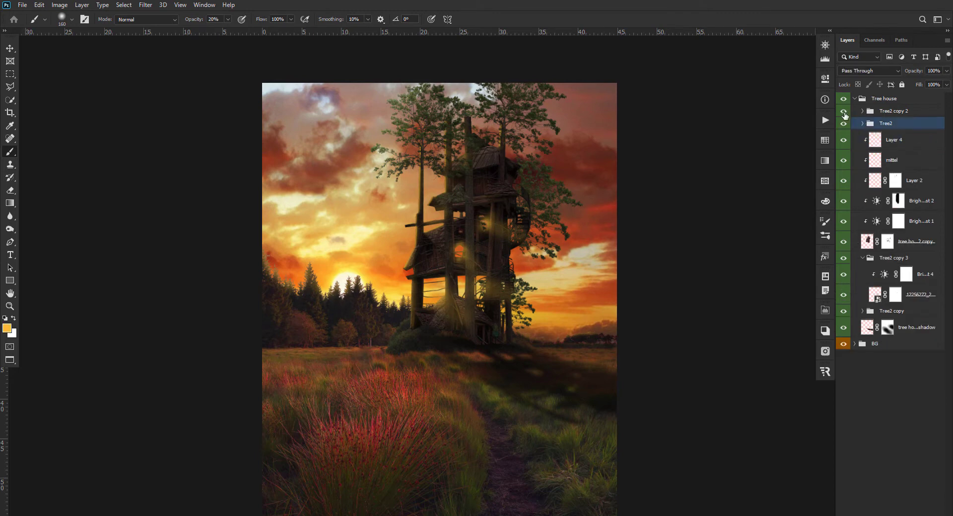
{"action": "left_click", "coordinate": [862, 110]}
{"action": "left_click", "coordinate": [925, 127]}
{"action": "left_click", "coordinate": [862, 111]}
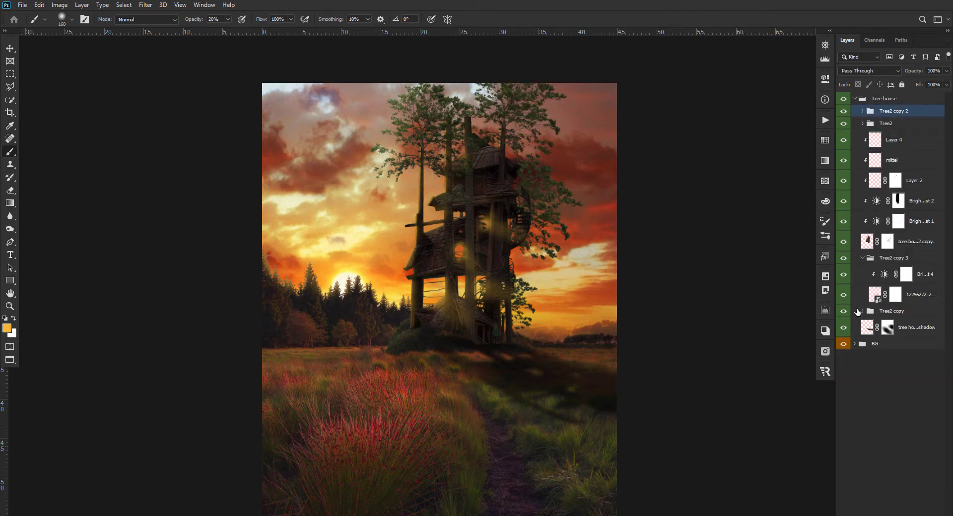
{"action": "left_click", "coordinate": [862, 311]}
{"action": "left_click", "coordinate": [866, 327]}
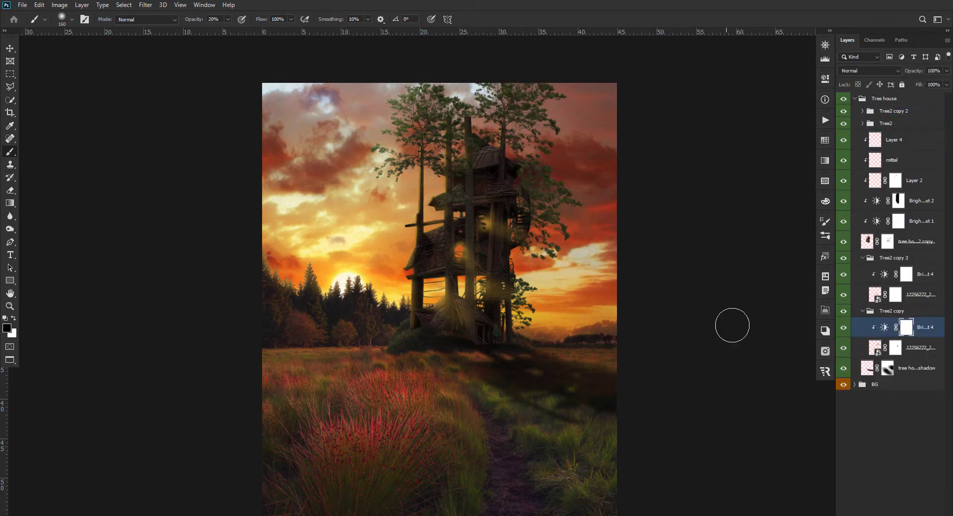
Select the mittel light layer and raise its opacity, entering 93
{"action": "key", "text": "v"}
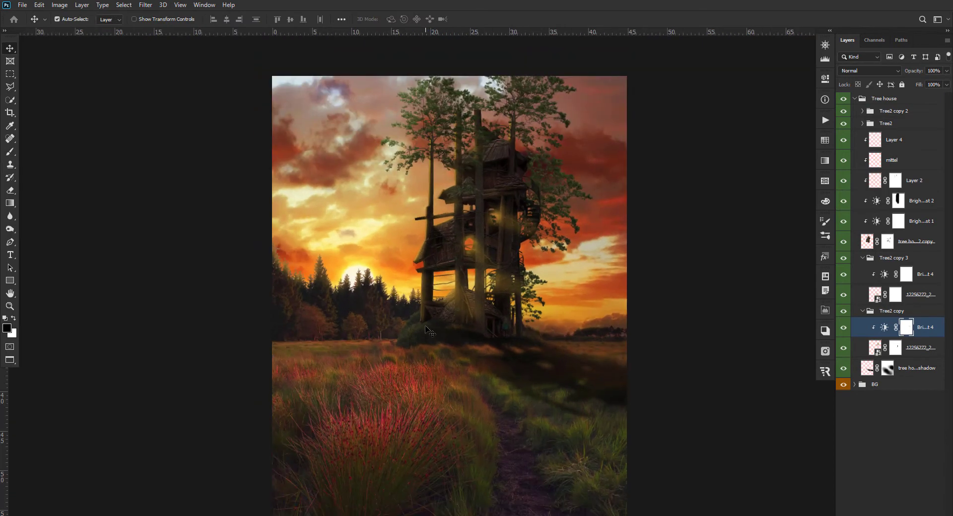
{"action": "scroll", "coordinate": [428, 332], "scroll_direction": "up", "scroll_amount": 1}
{"action": "left_click", "coordinate": [482, 243]}
{"action": "key", "text": "ctrl+minus"}
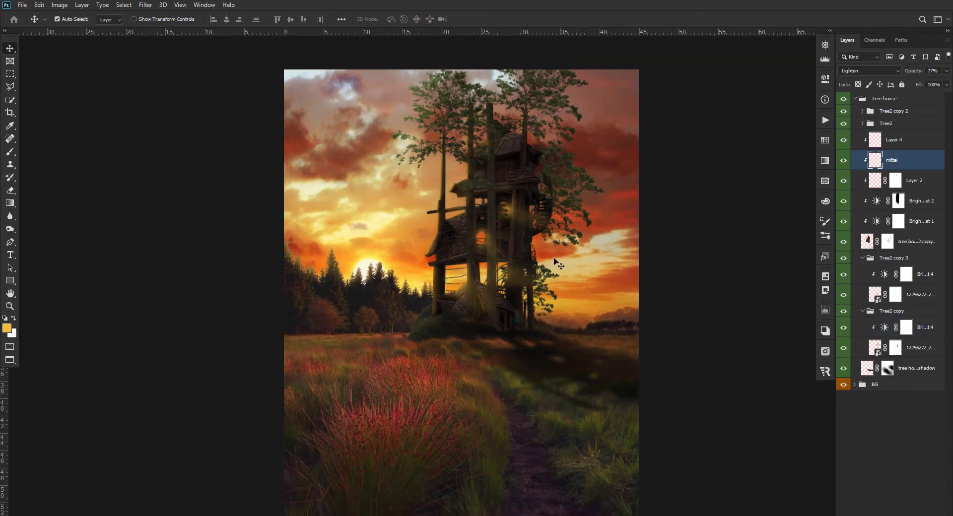
{"action": "type", "text": "93"}
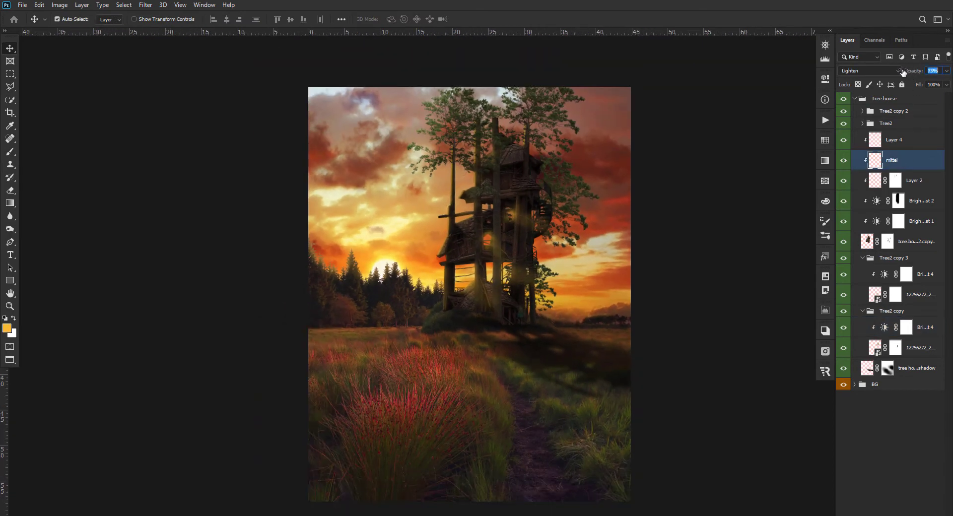
Add a new Layer 5 at the top of the Tree house group in Lighten blend mode
{"action": "left_click", "coordinate": [895, 100]}
{"action": "key", "text": "ctrl+shift+alt+n"}
{"action": "key", "text": "b"}
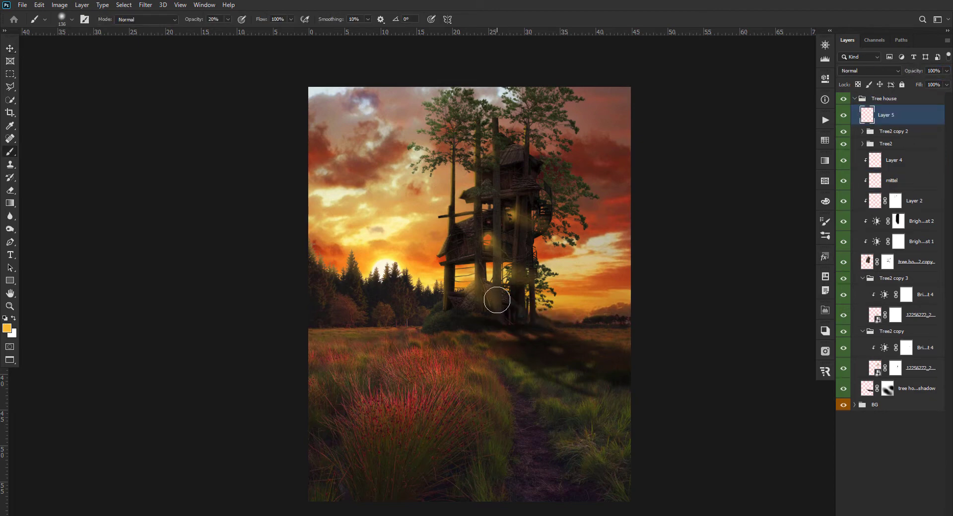
{"action": "left_click", "coordinate": [869, 70]}
{"action": "left_click", "coordinate": [864, 144]}
Paint a soft light ray from the tree house base and a 61 px yellow window glow
{"action": "left_click_drag", "start_coordinate": [470, 276], "coordinate": [632, 408]}
{"action": "key", "text": "ctrl+z"}
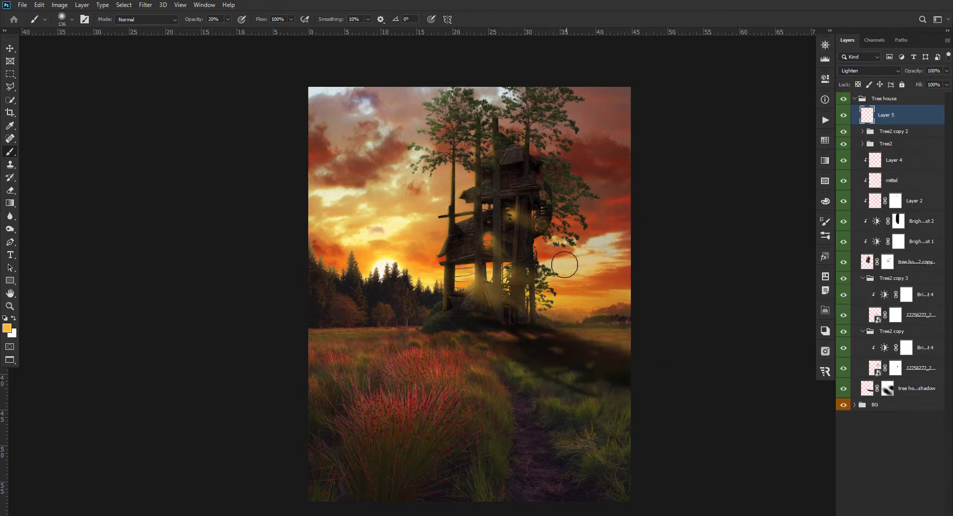
{"action": "left_click_drag", "start_coordinate": [501, 237], "coordinate": [489, 237]}
{"action": "left_click", "coordinate": [514, 212]}
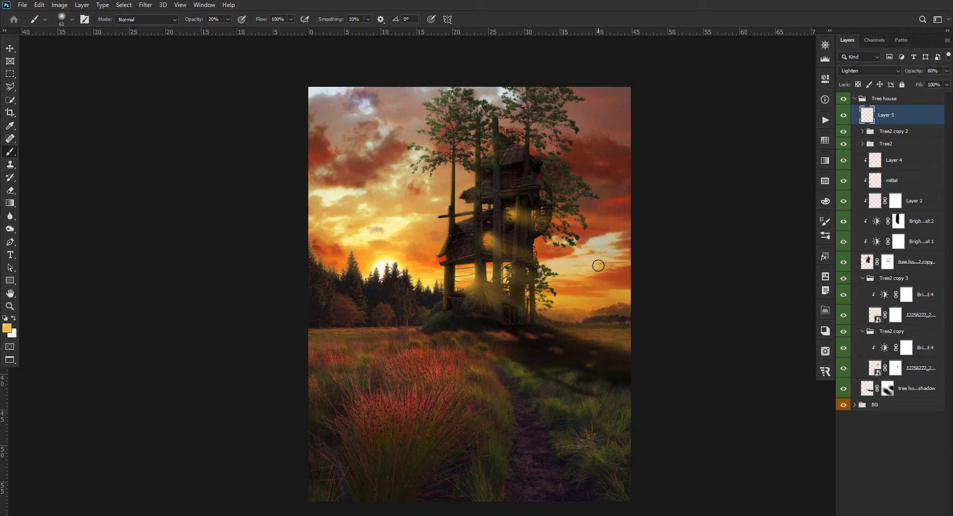
Select Layer 1 in the BG group and try Color Dodge blending at an adjusted opacity
{"action": "key", "text": "v"}
{"action": "scroll", "coordinate": [556, 256], "scroll_direction": "down", "scroll_amount": 1, "text": "alt"}
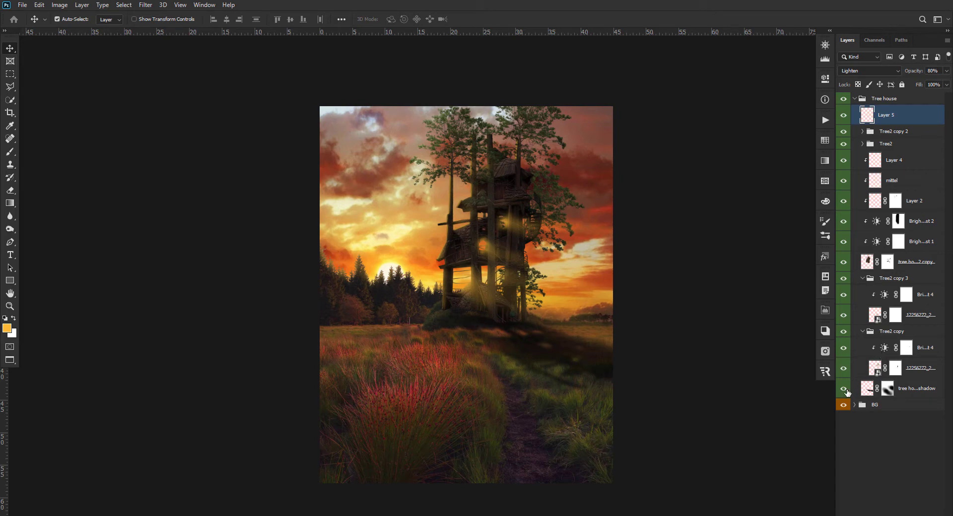
{"action": "left_click", "coordinate": [854, 405]}
{"action": "left_click", "coordinate": [853, 421]}
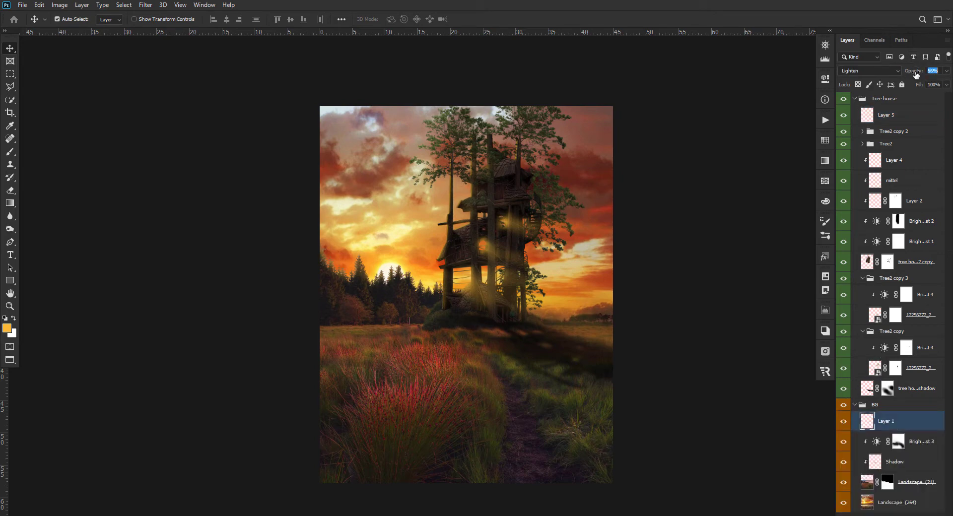
{"action": "left_click_drag", "start_coordinate": [916, 73], "coordinate": [910, 72]}
{"action": "left_click", "coordinate": [869, 70]}
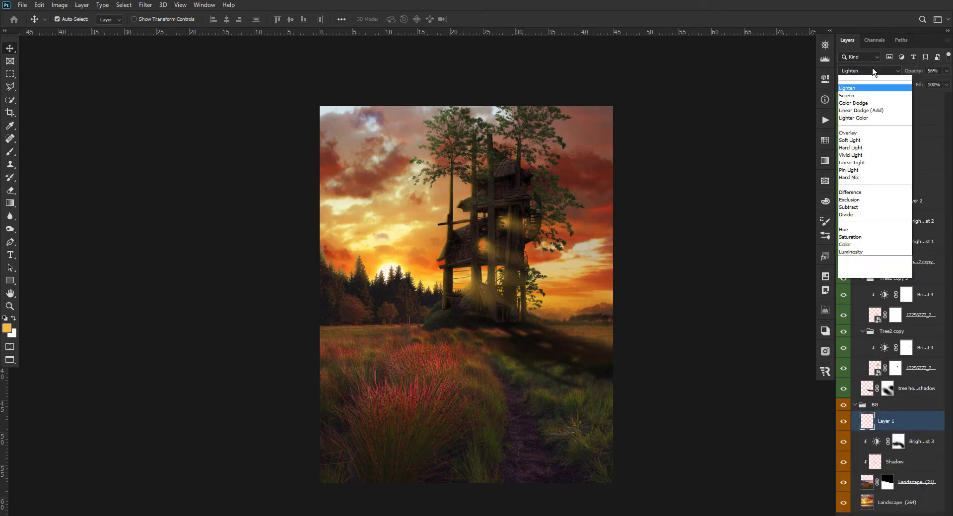
{"action": "left_click", "coordinate": [853, 163]}
{"action": "left_click_drag", "start_coordinate": [910, 73], "coordinate": [926, 76]}
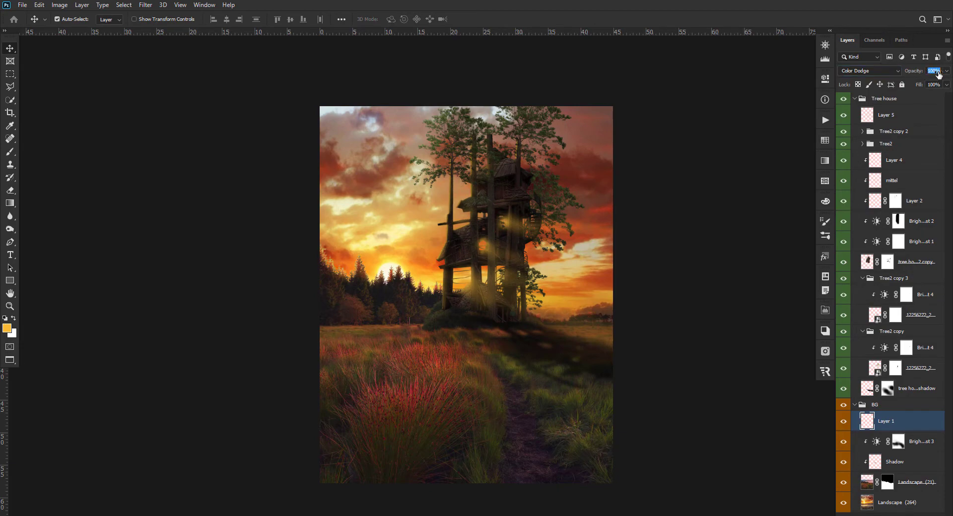
Return Layer 1 to Lighten at 60% opacity and collapse the Tree house group
{"action": "scroll", "coordinate": [494, 271], "scroll_direction": "up", "scroll_amount": 5}
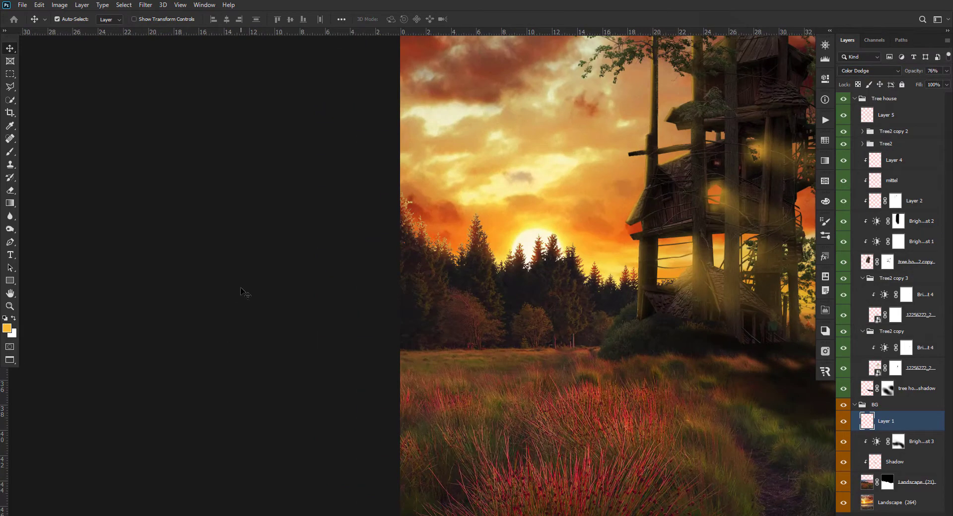
{"action": "scroll", "coordinate": [494, 271], "scroll_direction": "down", "scroll_amount": 3}
{"action": "left_click", "coordinate": [869, 71]}
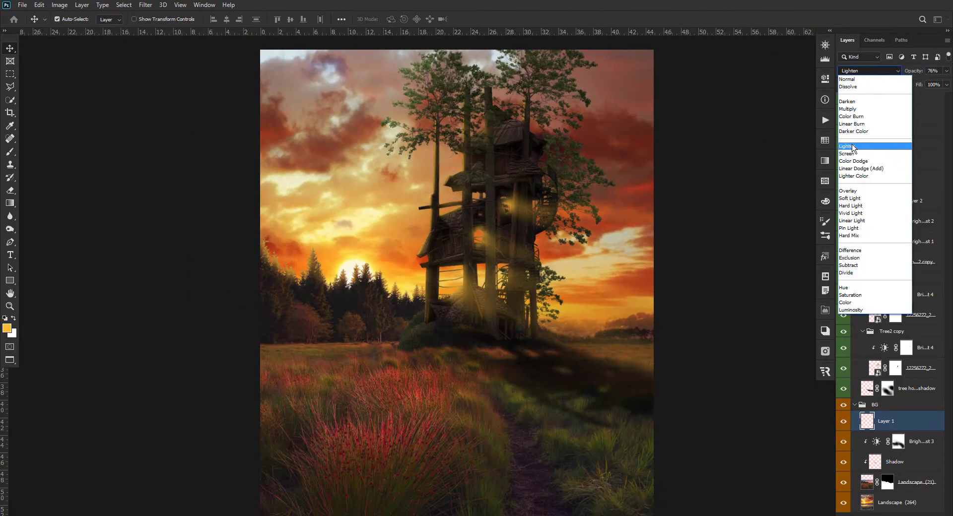
{"action": "left_click", "coordinate": [852, 146]}
{"action": "left_click_drag", "start_coordinate": [922, 73], "coordinate": [914, 74]}
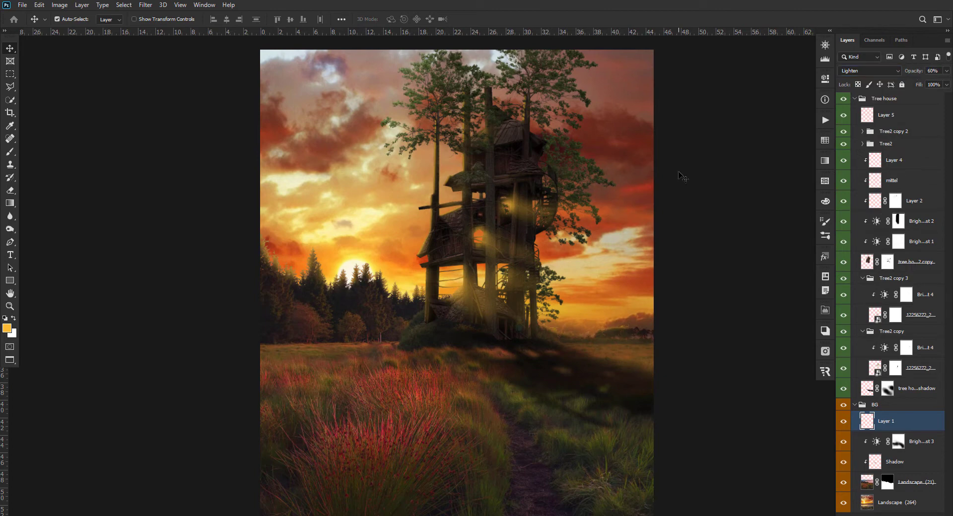
{"action": "scroll", "coordinate": [702, 155], "scroll_direction": "down", "scroll_amount": 2}
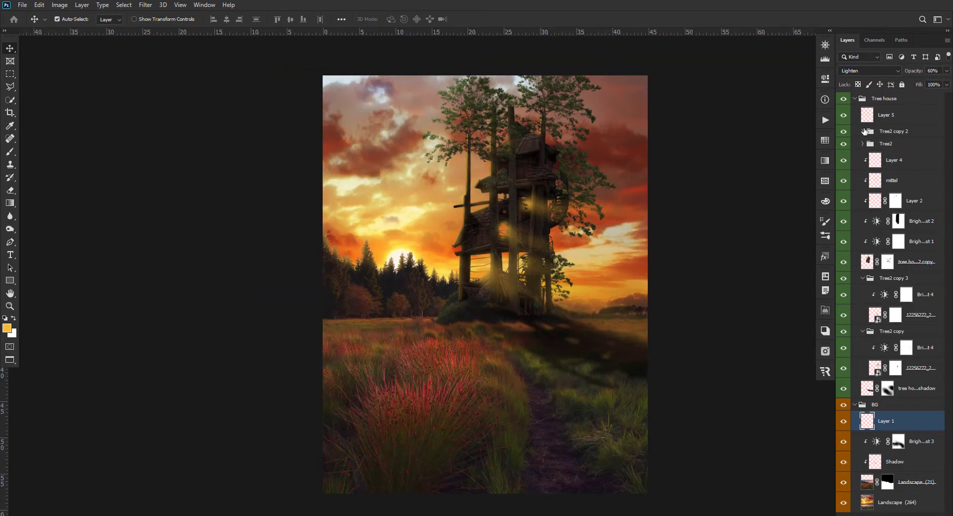
{"action": "left_click", "coordinate": [854, 99]}
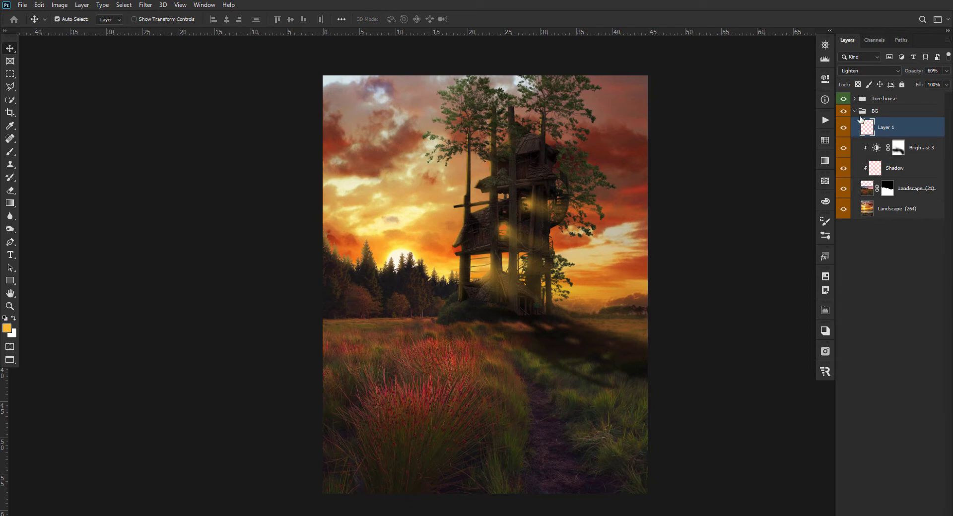
Collapse the BG group and commit the placed girl image in the scene
{"action": "left_click", "coordinate": [854, 110]}
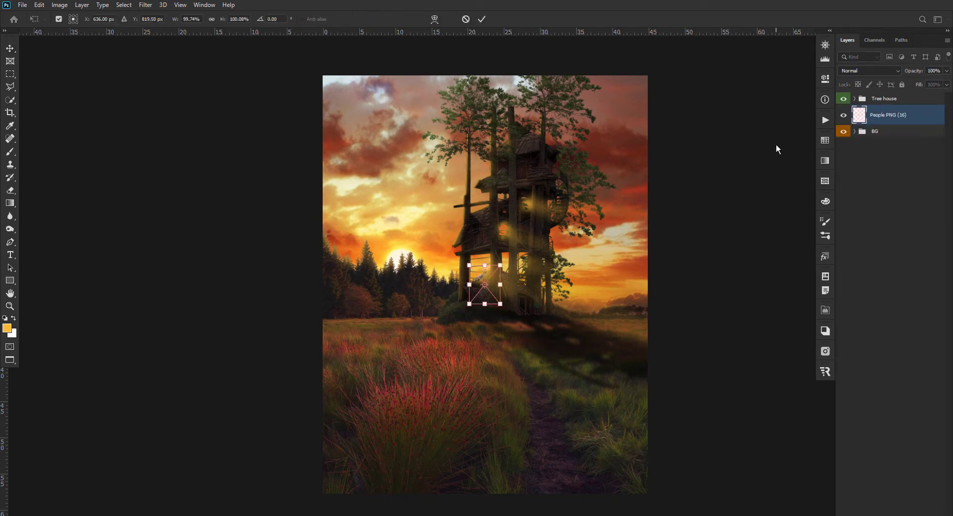
{"action": "key", "text": "Return"}
{"action": "left_click_drag", "start_coordinate": [487, 374], "coordinate": [485, 360]}
Enlarge the girl with her feet anchored and set her on the dirt path
{"action": "key", "text": "ctrl+t"}
{"action": "left_click_drag", "start_coordinate": [494, 299], "coordinate": [521, 330]}
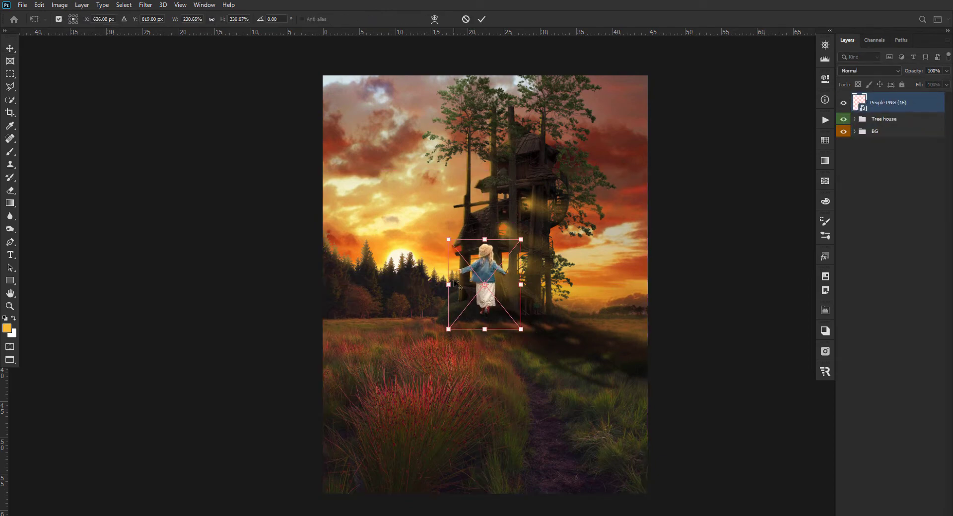
{"action": "left_click_drag", "start_coordinate": [464, 264], "coordinate": [521, 358]}
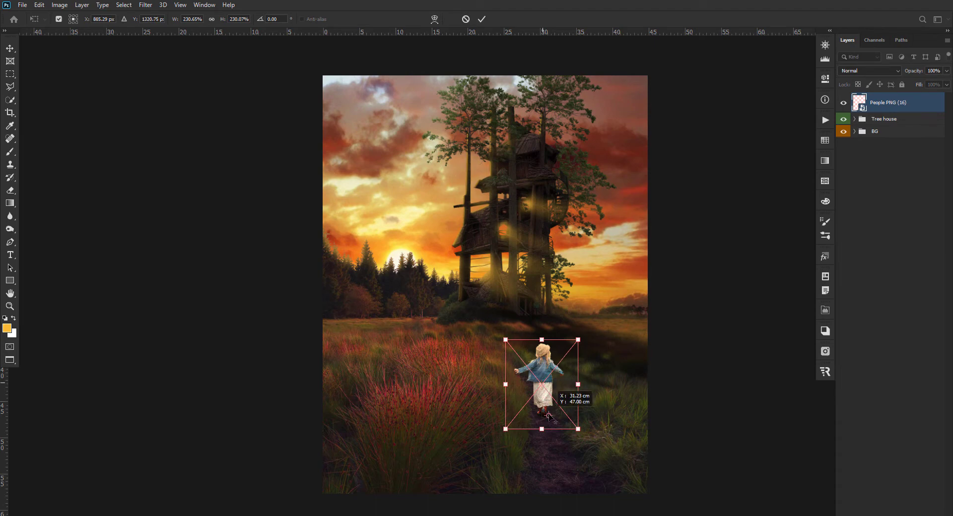
{"action": "left_click_drag", "start_coordinate": [543, 390], "coordinate": [542, 429]}
{"action": "left_click_drag", "start_coordinate": [505, 340], "coordinate": [462, 317]}
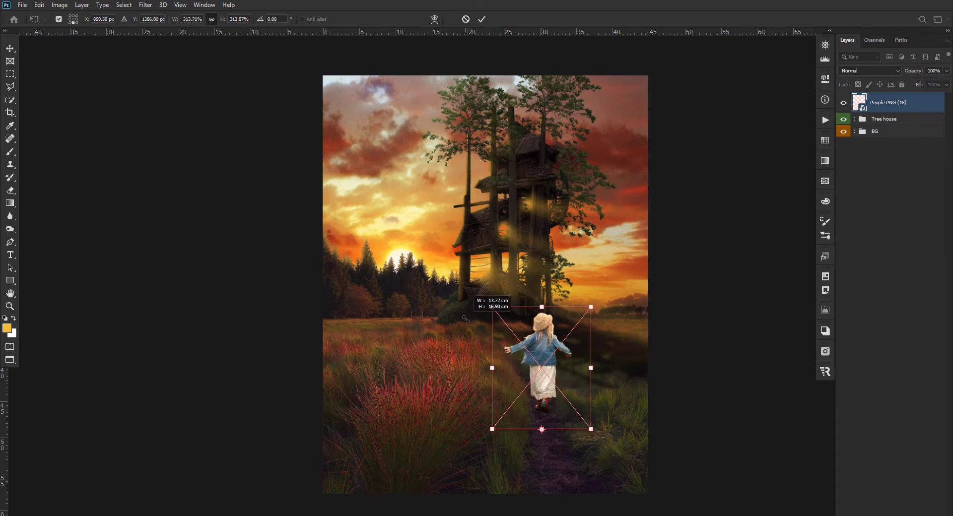
{"action": "key", "text": "Return"}
{"action": "key", "text": "Down"}
{"action": "key", "text": "Down"}
{"action": "key", "text": "Down"}
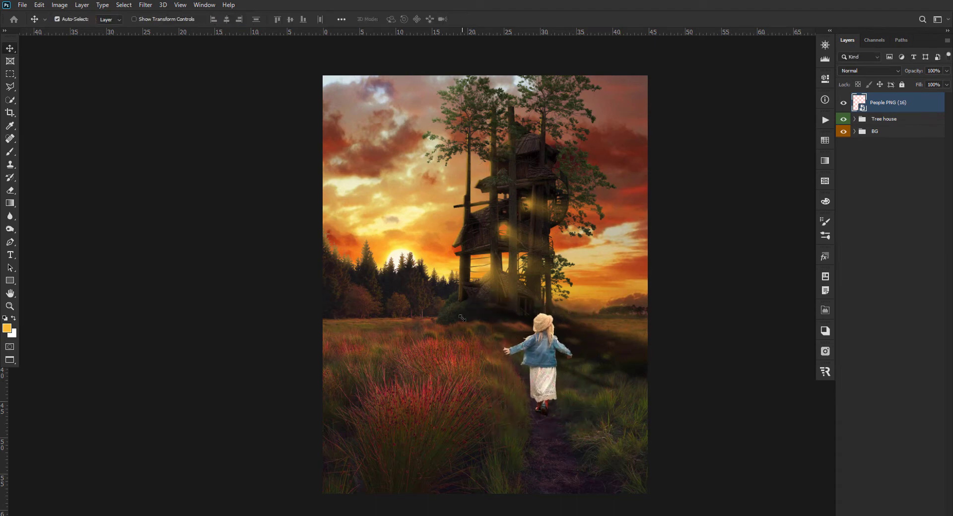
{"action": "right_click", "coordinate": [897, 103]}
{"action": "key", "text": "Escape"}
Match the girl's color to the Tree House document's Landscape (264) layer
{"action": "left_click", "coordinate": [59, 4]}
{"action": "left_click", "coordinate": [206, 231]}
{"action": "left_click", "coordinate": [690, 364]}
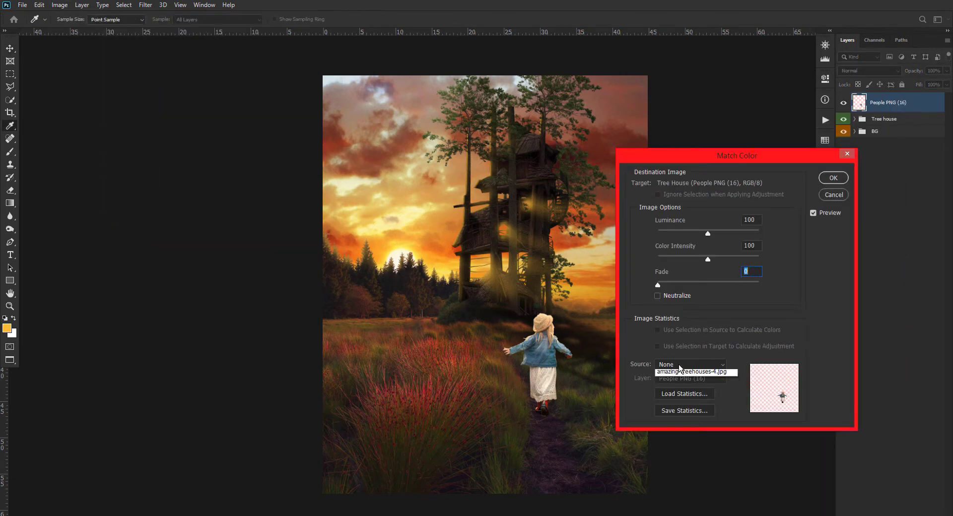
{"action": "left_click", "coordinate": [680, 381]}
{"action": "left_click", "coordinate": [700, 377]}
{"action": "left_click", "coordinate": [690, 506]}
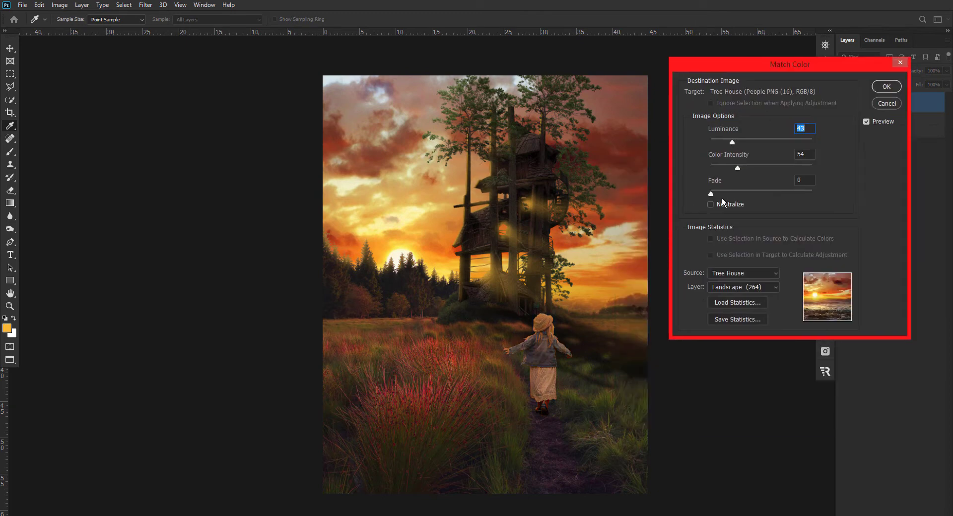
Tune Match Color to luminance 38, color intensity 72 and fade about 15, then apply
{"action": "left_click_drag", "start_coordinate": [722, 198], "coordinate": [723, 192]}
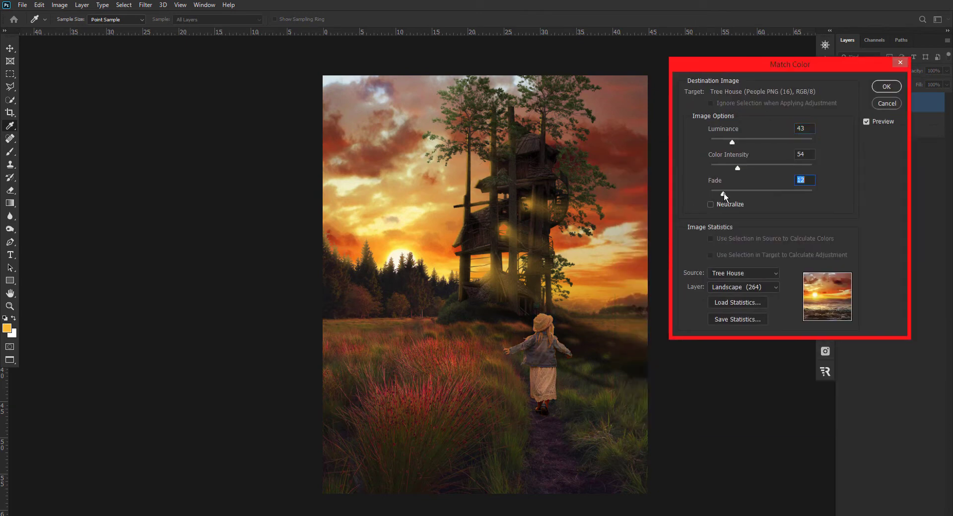
{"action": "left_click", "coordinate": [750, 169]}
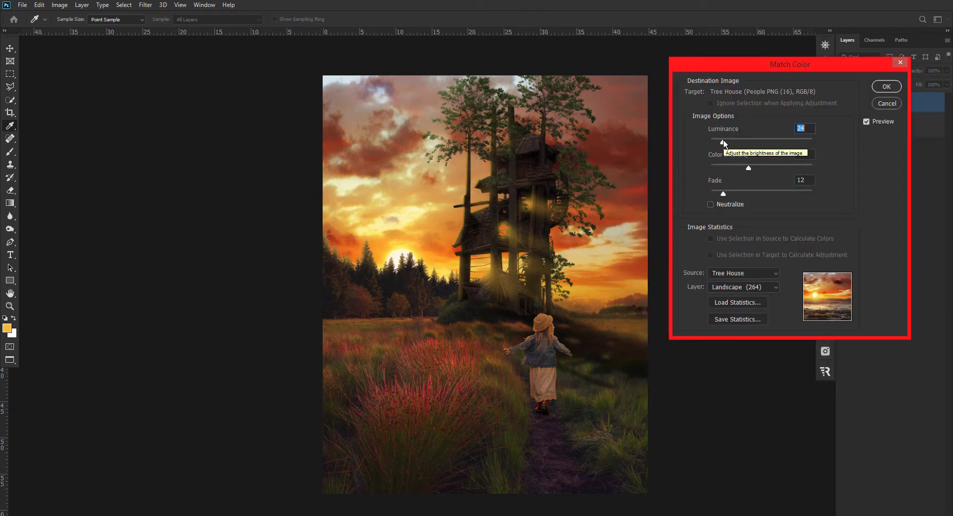
{"action": "left_click_drag", "start_coordinate": [728, 141], "coordinate": [725, 141]}
{"action": "left_click_drag", "start_coordinate": [722, 194], "coordinate": [725, 194]}
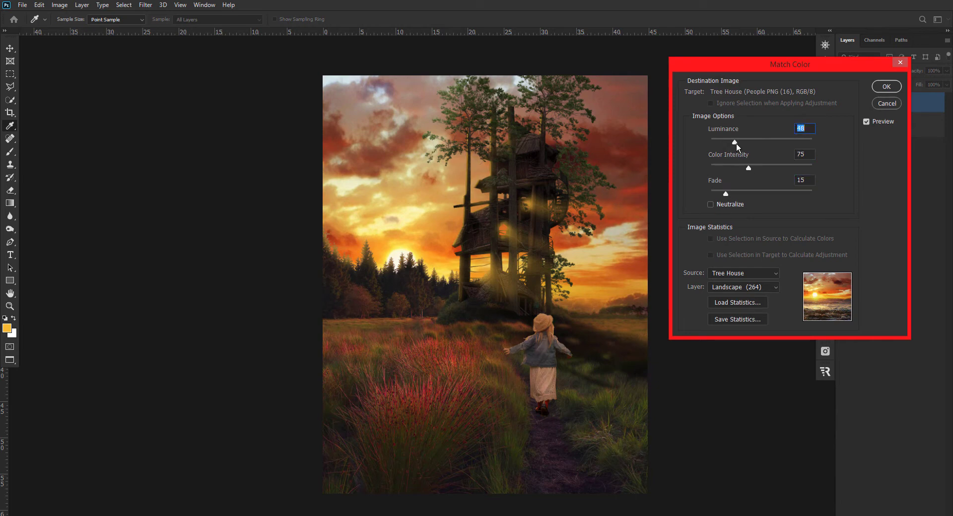
{"action": "left_click", "coordinate": [725, 143]}
{"action": "left_click_drag", "start_coordinate": [726, 141], "coordinate": [730, 142]}
{"action": "left_click", "coordinate": [747, 168]}
{"action": "left_click", "coordinate": [724, 193]}
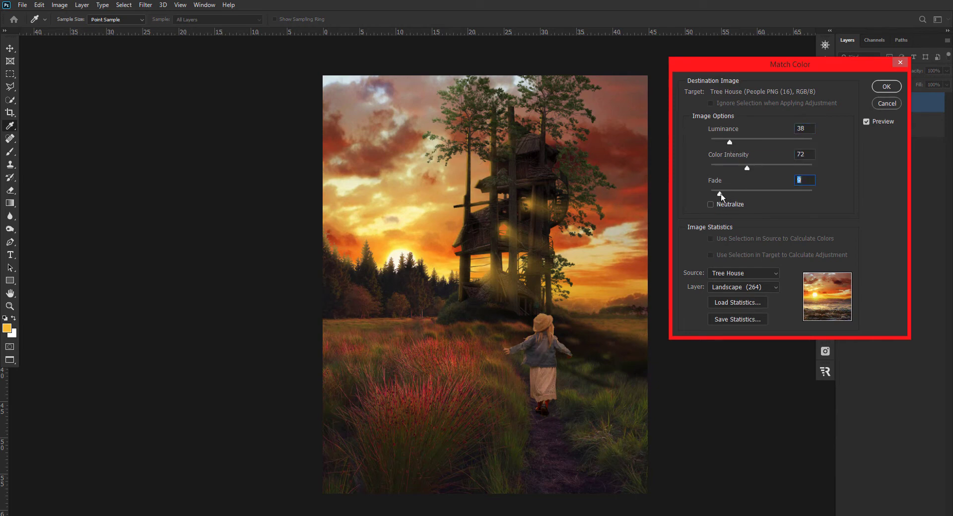
{"action": "left_click", "coordinate": [891, 88]}
Duplicate the girl layer and turn the copy solid black
{"action": "key", "text": "ctrl+j"}
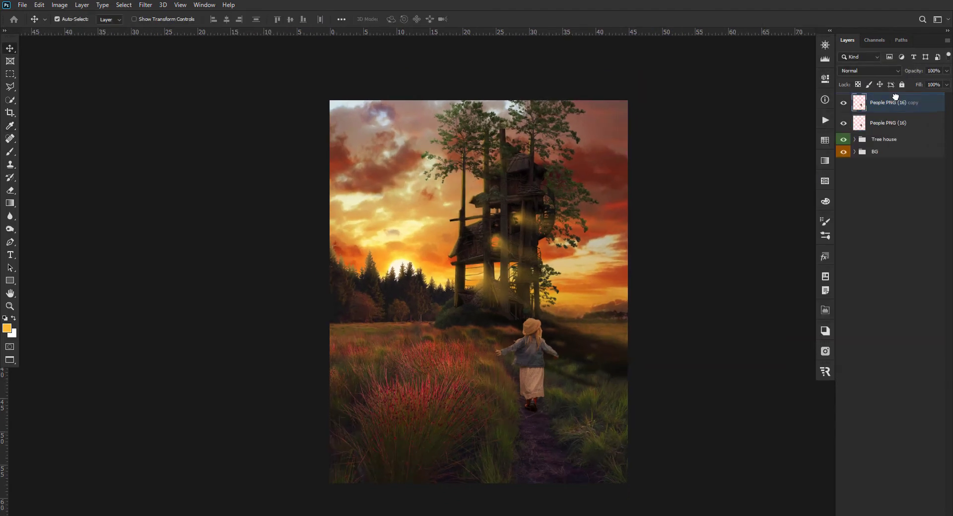
{"action": "key", "text": "ctrl+bracketleft"}
{"action": "key", "text": "ctrl+u"}
{"action": "left_click", "coordinate": [849, 189]}
Flip the black copy upside down and skew it into a cast shadow
{"action": "key", "text": "ctrl+t"}
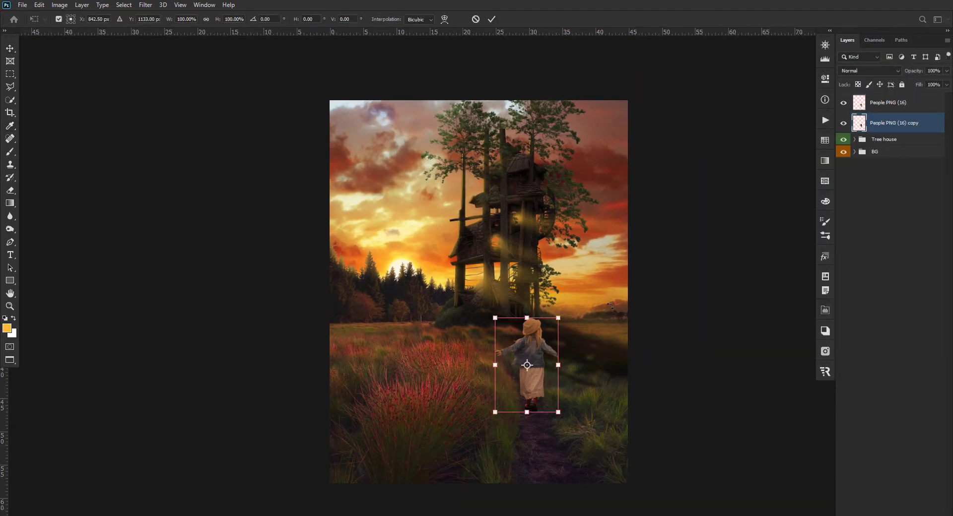
{"action": "scroll", "coordinate": [526, 355], "scroll_direction": "up", "scroll_amount": 1}
{"action": "right_click", "coordinate": [536, 386]}
{"action": "left_click", "coordinate": [570, 246]}
{"action": "mouse_move", "coordinate": [527, 283]}
{"action": "left_mouse_down"}
{"action": "mouse_move", "coordinate": [627, 488]}
{"action": "mouse_move", "coordinate": [734, 454]}
{"action": "mouse_move", "coordinate": [608, 479]}
{"action": "left_mouse_up"}
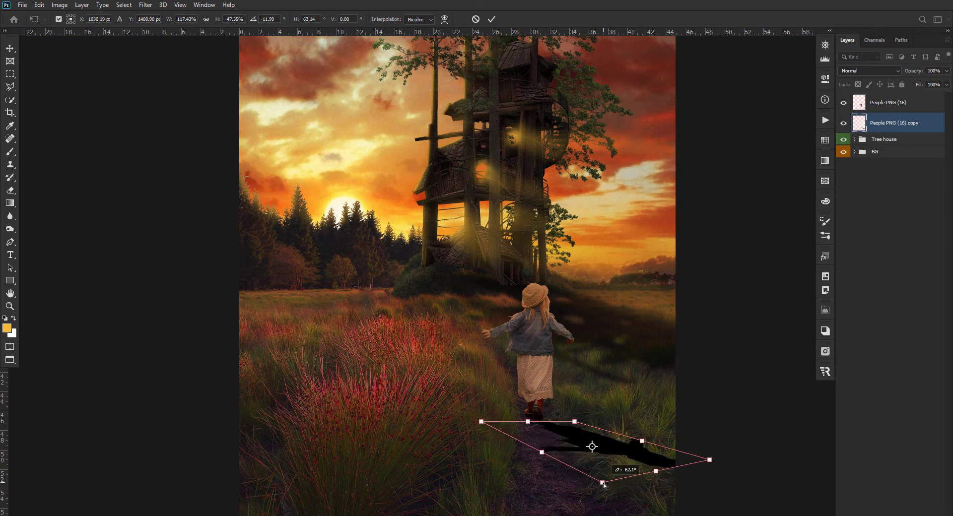
{"action": "key", "text": "Return"}
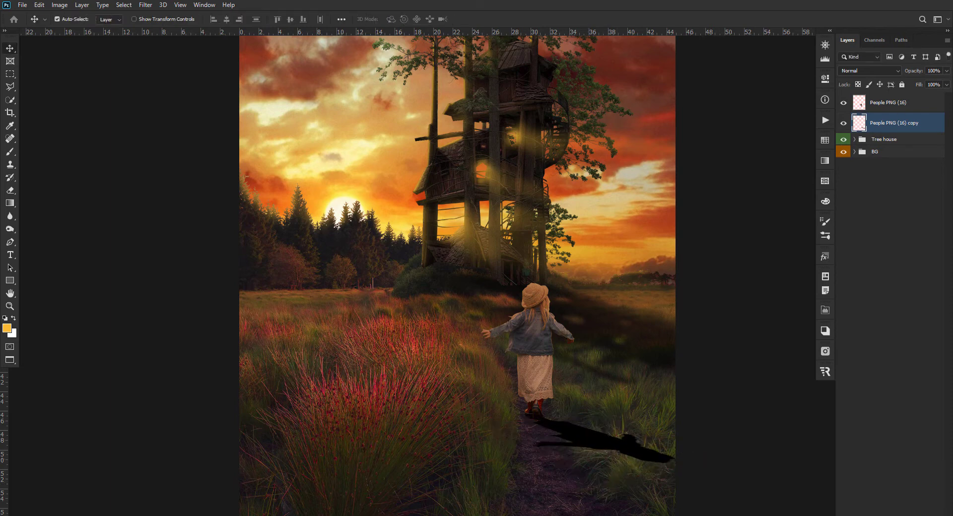
Blur the shadow and paint its mask black to fade the far end
{"action": "left_click", "coordinate": [146, 5]}
{"action": "left_click", "coordinate": [169, 13]}
{"action": "key", "text": "b"}
{"action": "key", "text": "d"}
{"action": "key", "text": "x"}
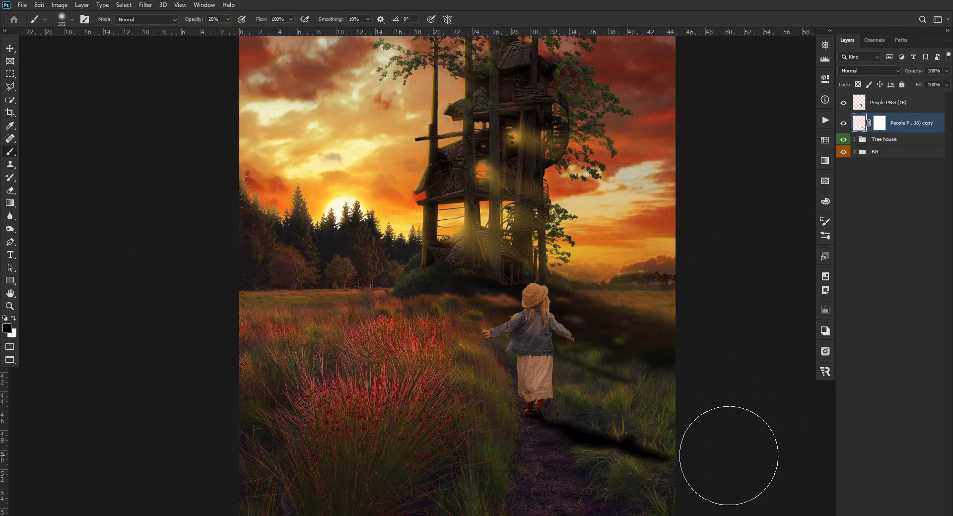
{"action": "left_click_drag", "start_coordinate": [729, 455], "coordinate": [650, 403]}
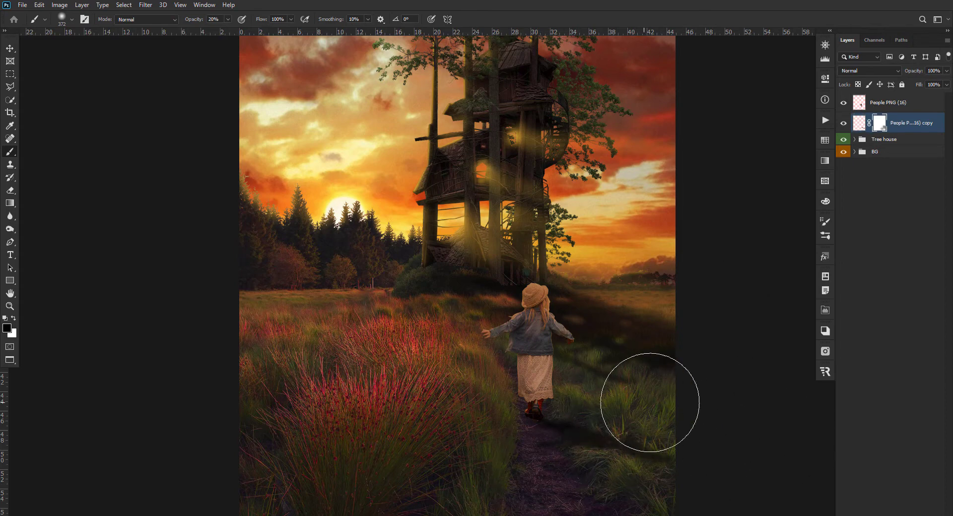
Refine the shadow mask with a resized brush, toggling between black and white
{"action": "key", "text": "bracketleft"}
{"action": "key", "text": "bracketleft"}
{"action": "key", "text": "bracketleft"}
{"action": "key", "text": "x"}
{"action": "key", "text": "x"}
{"action": "key", "text": "x"}
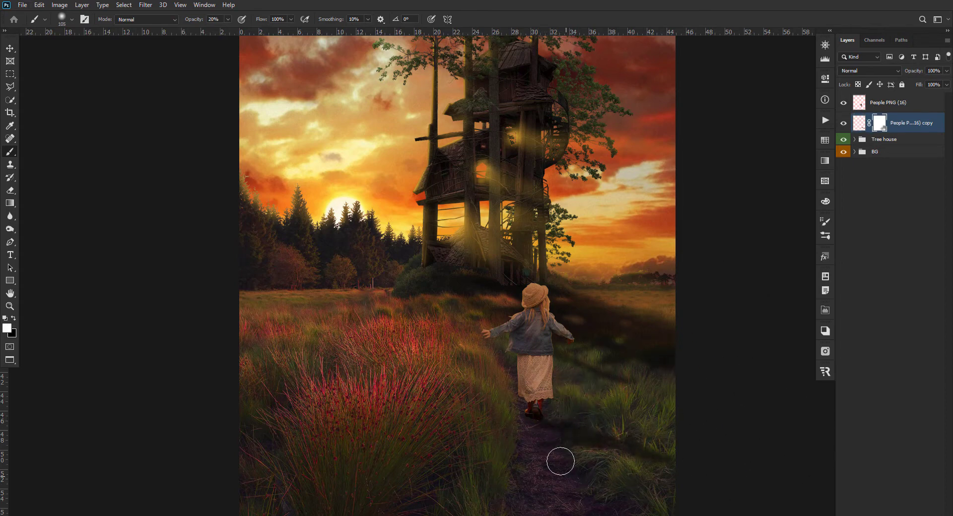
{"action": "scroll", "coordinate": [472, 427], "scroll_direction": "down", "scroll_amount": 1}
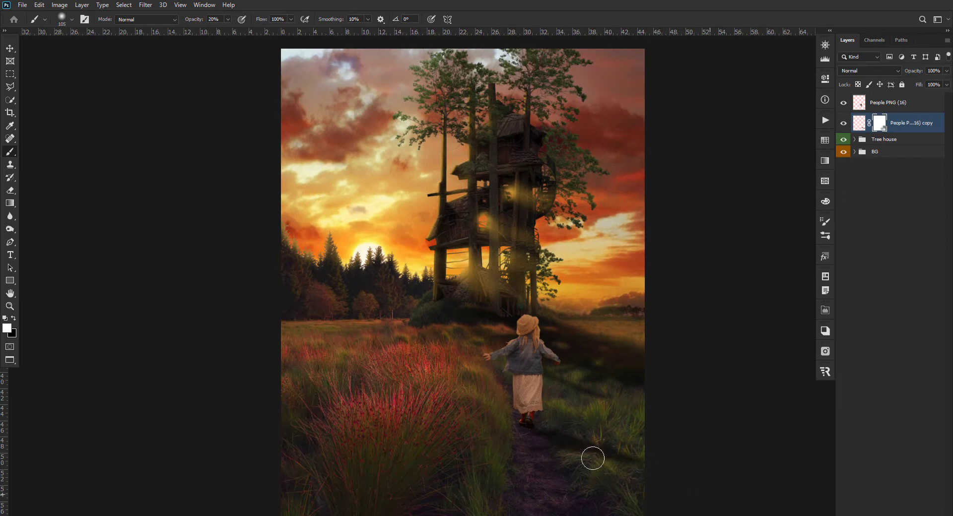
{"action": "key", "text": "x"}
{"action": "key", "text": "bracketright"}
{"action": "key", "text": "bracketright"}
{"action": "key", "text": "bracketright"}
{"action": "scroll", "coordinate": [472, 421], "scroll_direction": "down", "scroll_amount": 1}
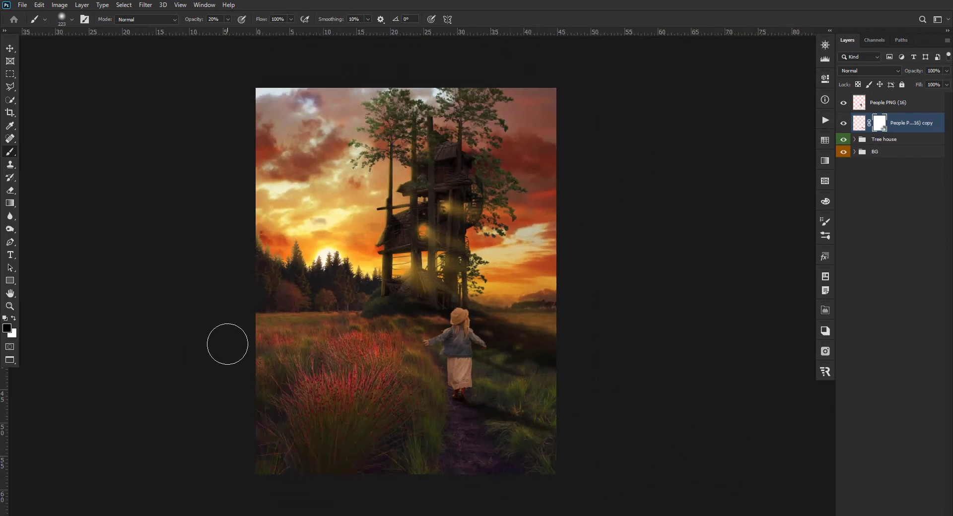
{"action": "scroll", "coordinate": [645, 106], "scroll_direction": "up", "scroll_amount": 1}
{"action": "scroll", "coordinate": [429, 447], "scroll_direction": "up", "scroll_amount": 1}
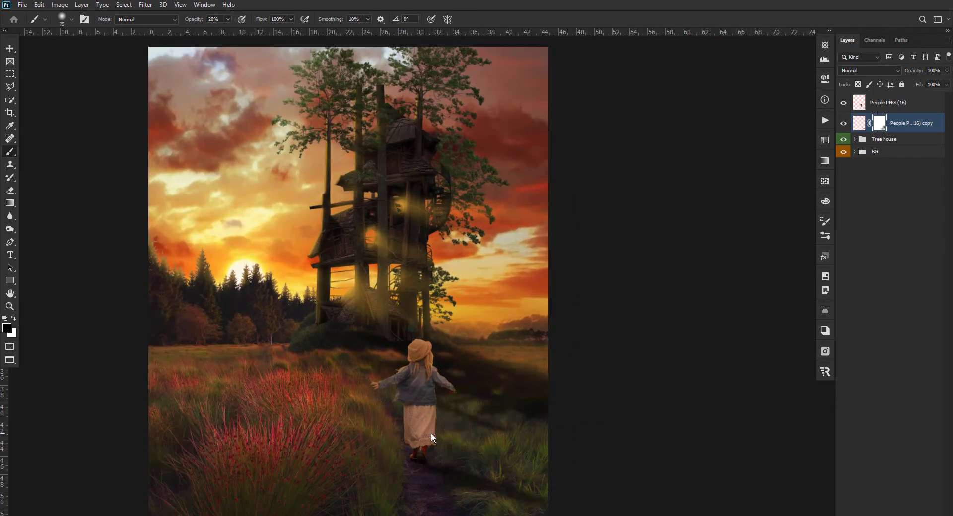
Load grass brush tip 134 with Transfer enabled in Brush Settings
{"action": "key", "text": "o"}
{"action": "key", "text": "b"}
{"action": "right_click", "coordinate": [339, 243]}
{"action": "scroll", "coordinate": [526, 377], "scroll_direction": "down", "scroll_amount": 5}
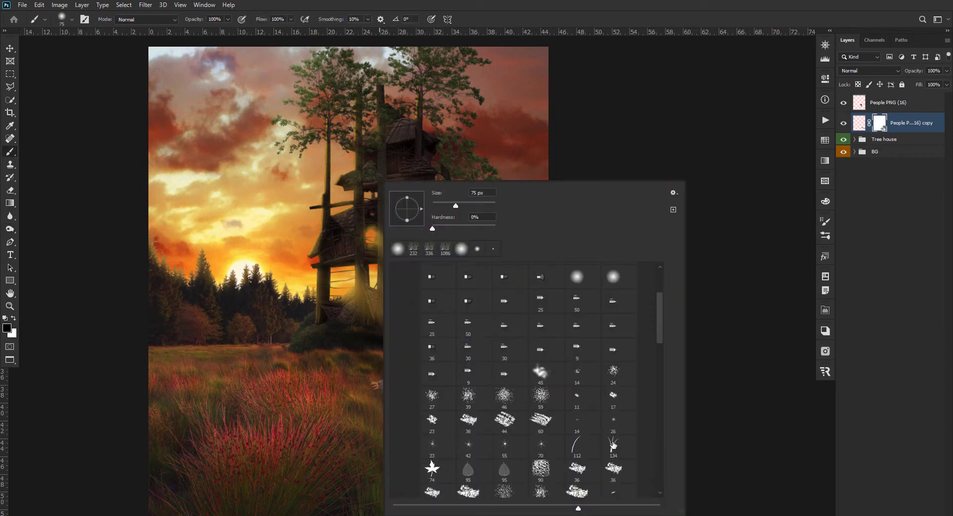
{"action": "double_click", "coordinate": [613, 445]}
{"action": "left_click", "coordinate": [826, 222]}
{"action": "left_click", "coordinate": [571, 257]}
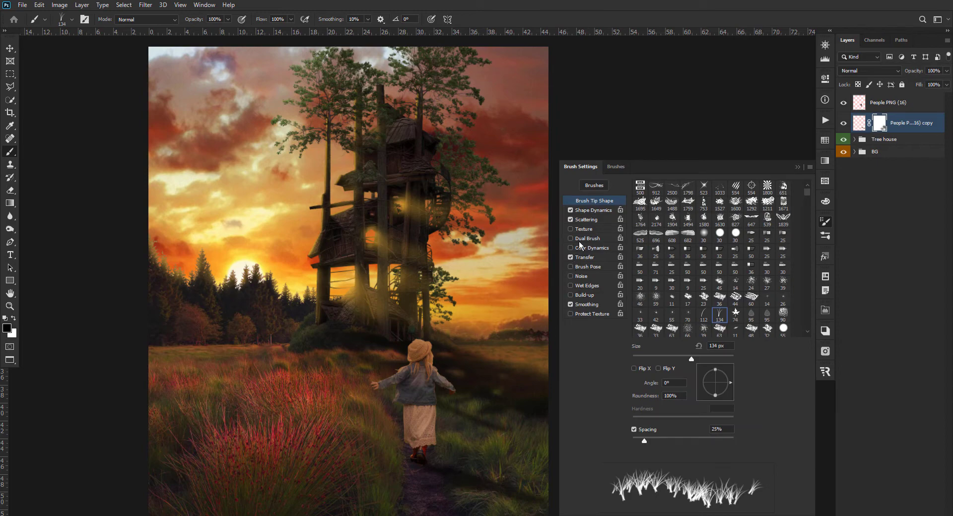
{"action": "left_click", "coordinate": [797, 167]}
Set the grass brush to 103 px with the tip rotated to 2°
{"action": "scroll", "coordinate": [484, 449], "scroll_direction": "up", "scroll_amount": 1}
{"action": "scroll", "coordinate": [484, 449], "scroll_direction": "up", "scroll_amount": 2}
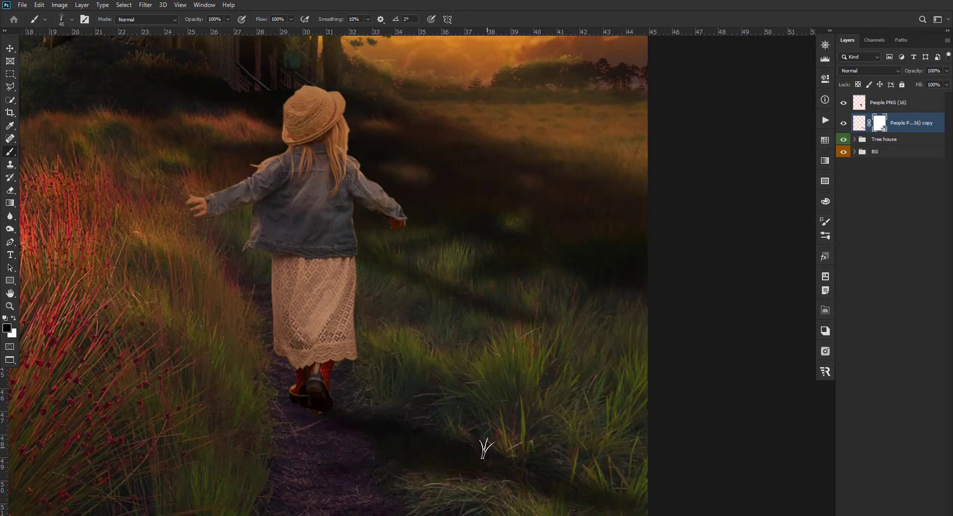
{"action": "left_click_drag", "start_coordinate": [484, 449], "coordinate": [491, 447]}
{"action": "scroll", "coordinate": [570, 251], "scroll_direction": "down", "scroll_amount": 1}
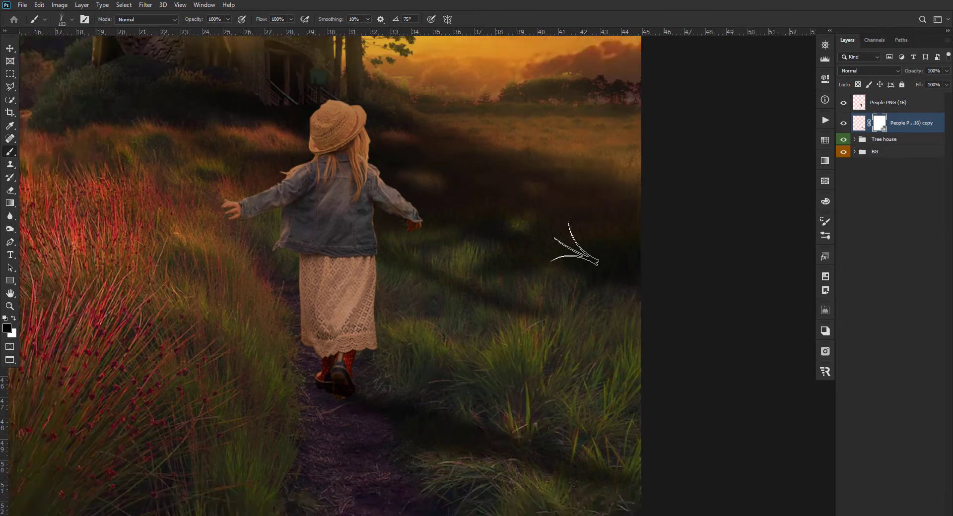
{"action": "scroll", "coordinate": [447, 394], "scroll_direction": "down", "scroll_amount": 2}
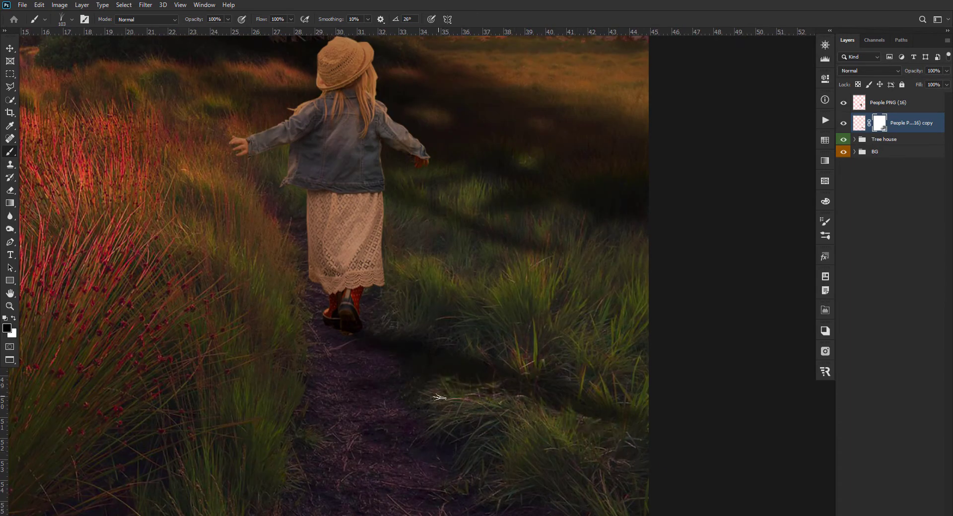
{"action": "key", "text": "Left"}
{"action": "key", "text": "Left"}
{"action": "key", "text": "Left"}
{"action": "key", "text": "Left"}
{"action": "key", "text": "Left"}
{"action": "key", "text": "Left"}
{"action": "key", "text": "Left"}
{"action": "key", "text": "Left"}
{"action": "key", "text": "Left"}
{"action": "key", "text": "Left"}
{"action": "key", "text": "Left"}
{"action": "key", "text": "Left"}
Navigate the Layers panel while switching between the Move and Brush tools
{"action": "scroll", "coordinate": [417, 425], "scroll_direction": "down", "scroll_amount": 2}
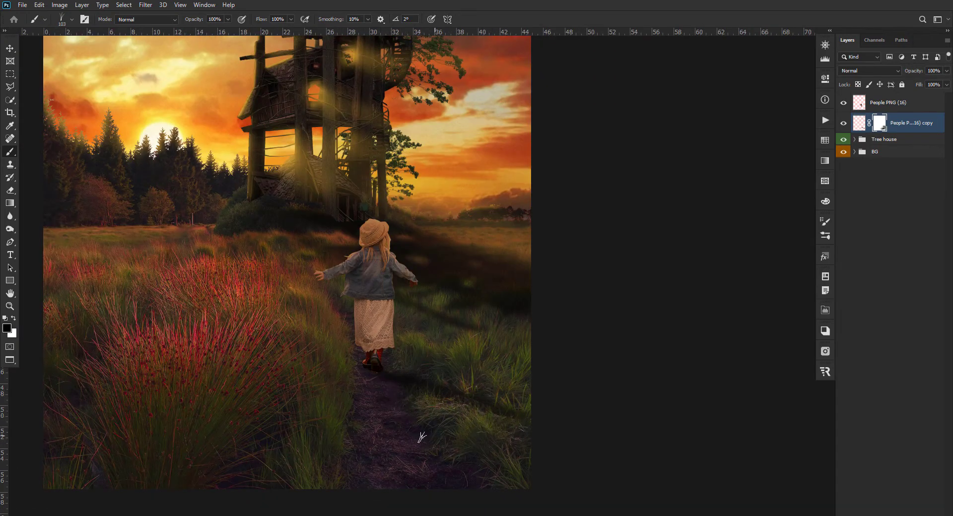
{"action": "scroll", "coordinate": [421, 436], "scroll_direction": "down", "scroll_amount": 2}
{"action": "scroll", "coordinate": [425, 434], "scroll_direction": "down", "scroll_amount": 1}
{"action": "scroll", "coordinate": [425, 434], "scroll_direction": "up", "scroll_amount": 1}
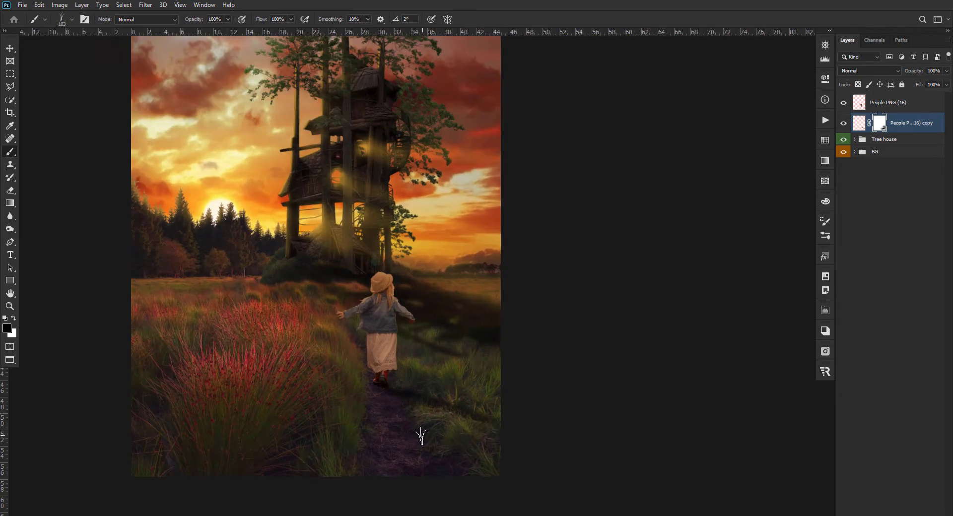
{"action": "key", "text": "v"}
{"action": "scroll", "coordinate": [426, 434], "scroll_direction": "down", "scroll_amount": 2}
{"action": "scroll", "coordinate": [300, 268], "scroll_direction": "up", "scroll_amount": 1}
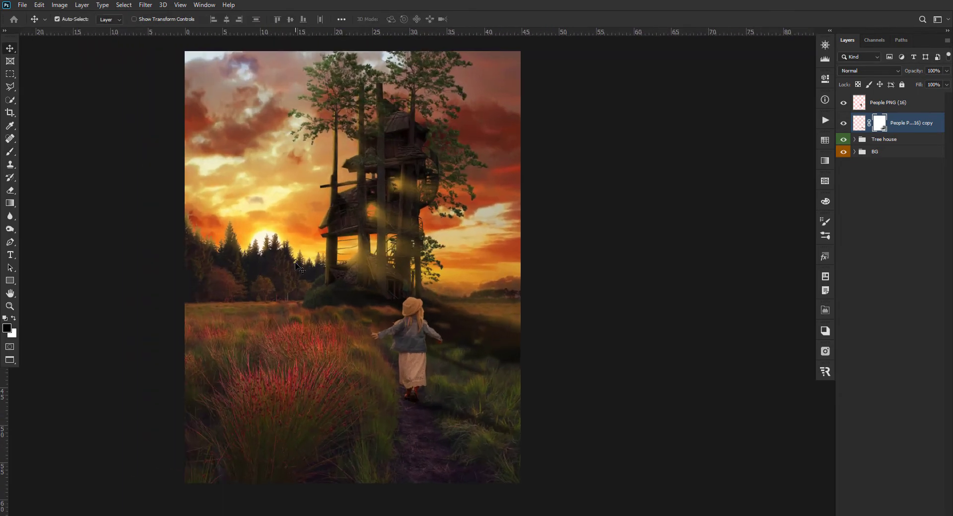
{"action": "key", "text": "b"}
{"action": "key", "text": "v"}
{"action": "scroll", "coordinate": [390, 287], "scroll_direction": "down", "scroll_amount": 1}
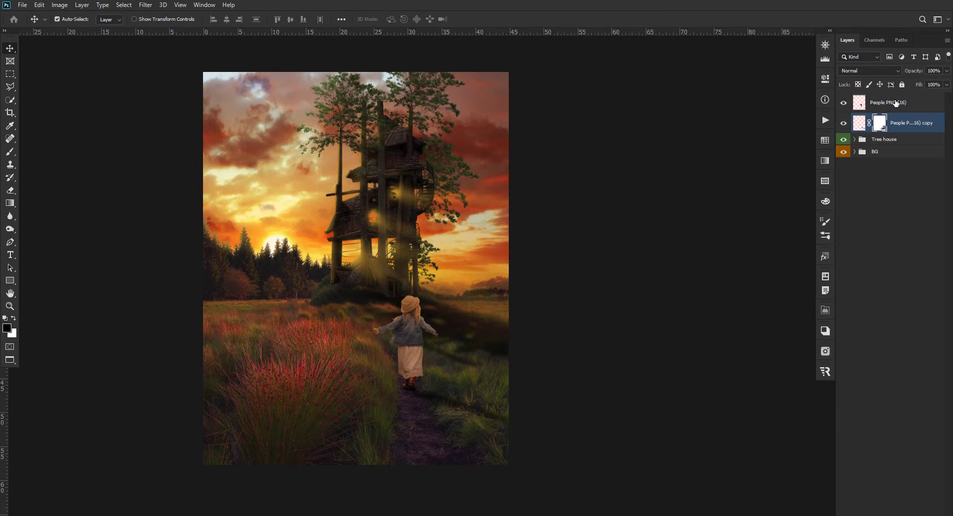
Add a Brightness/Contrast layer clipped to the girl with brightness -64
{"action": "left_click", "coordinate": [889, 102]}
{"action": "left_click", "coordinate": [888, 511]}
{"action": "left_click", "coordinate": [893, 386]}
{"action": "left_click", "coordinate": [739, 243]}
{"action": "left_click_drag", "start_coordinate": [739, 134], "coordinate": [716, 139]}
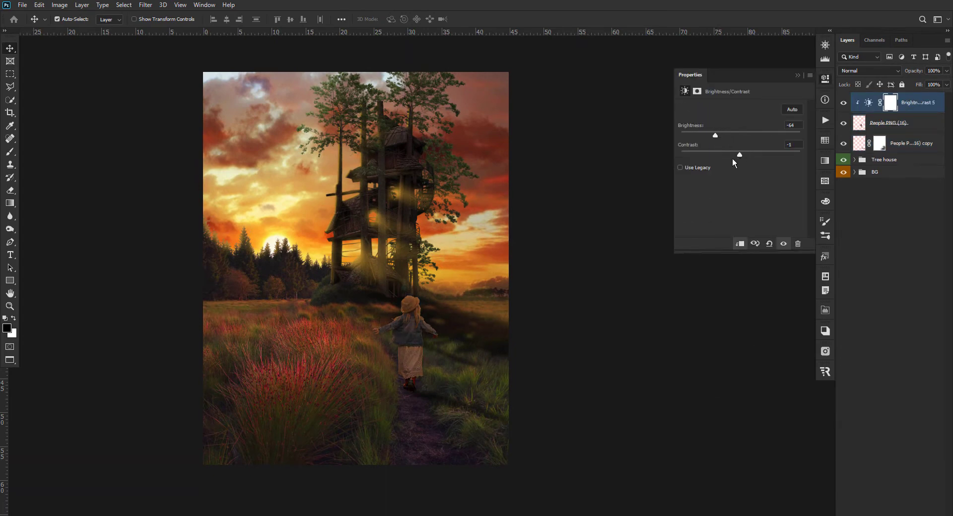
{"action": "left_click", "coordinate": [798, 75]}
Paint the adjustment mask with a soft round brush to keep the hat edge bright
{"action": "scroll", "coordinate": [375, 303], "scroll_direction": "up", "scroll_amount": 2}
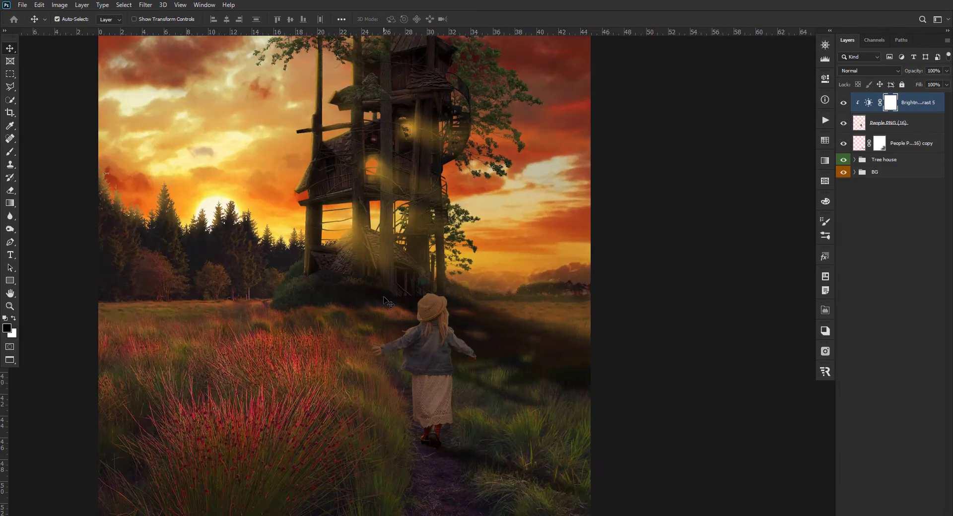
{"action": "key", "text": "b"}
{"action": "right_click", "coordinate": [453, 314]}
{"action": "double_click", "coordinate": [505, 275]}
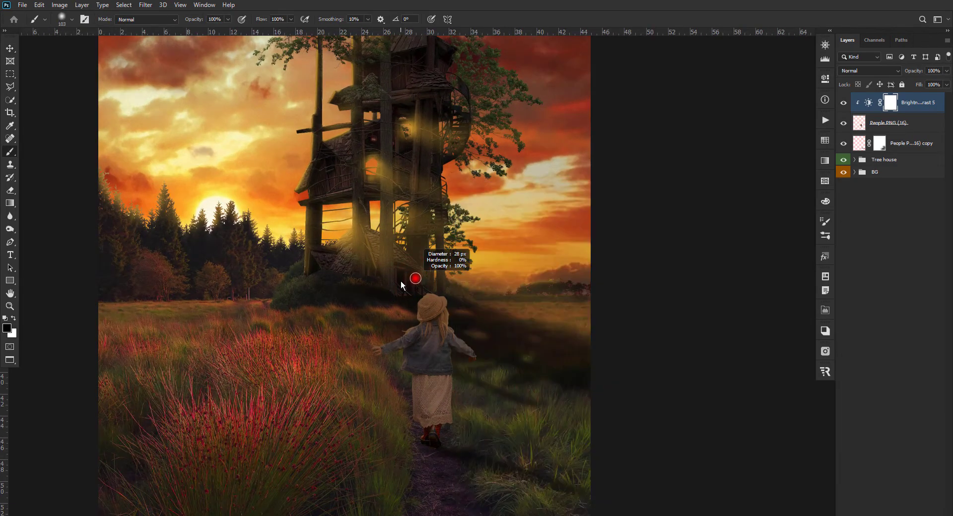
{"action": "scroll", "coordinate": [402, 285], "scroll_direction": "up", "scroll_amount": 1}
{"action": "left_click_drag", "start_coordinate": [431, 288], "coordinate": [411, 337]}
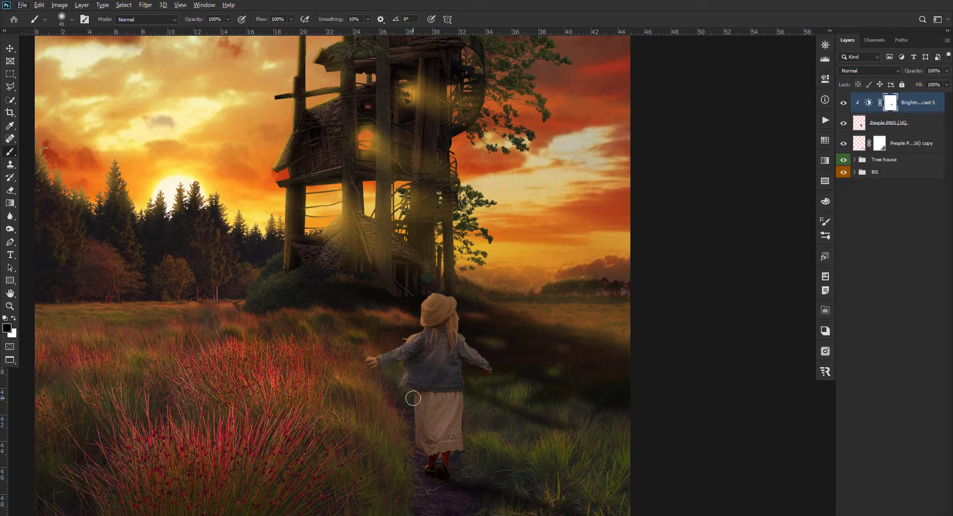
{"action": "scroll", "coordinate": [412, 399], "scroll_direction": "down", "scroll_amount": 2}
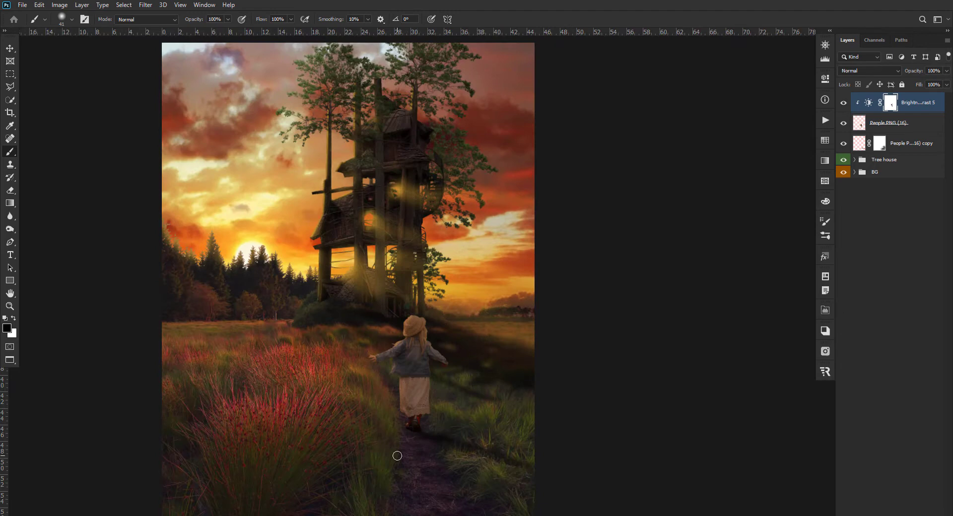
{"action": "scroll", "coordinate": [397, 455], "scroll_direction": "down", "scroll_amount": 2}
{"action": "scroll", "coordinate": [412, 347], "scroll_direction": "up", "scroll_amount": 1}
{"action": "key", "text": "v"}
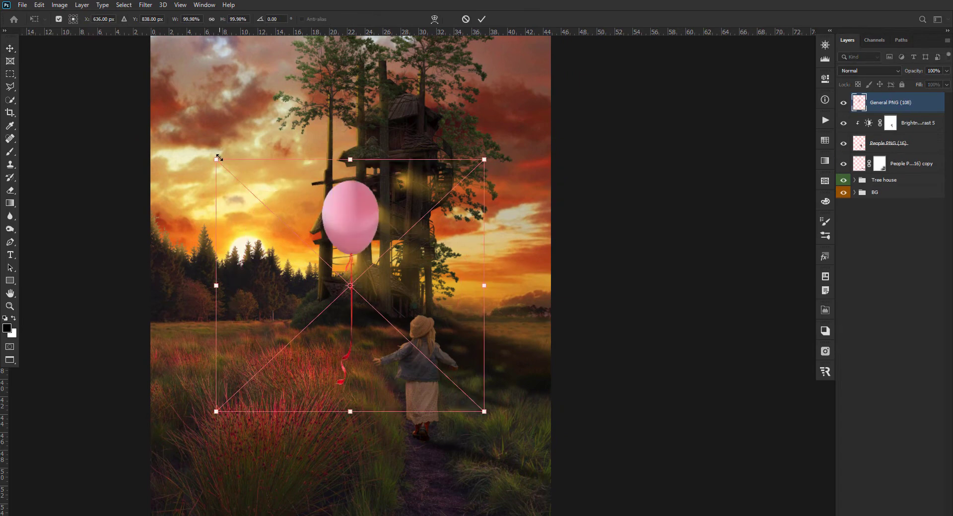
Shrink the pink balloon near the girl's hand and move its layer beneath her
{"action": "left_click_drag", "start_coordinate": [219, 158], "coordinate": [297, 226]}
{"action": "mouse_move", "coordinate": [346, 250]}
{"action": "left_mouse_down"}
{"action": "mouse_move", "coordinate": [467, 289]}
{"action": "mouse_move", "coordinate": [379, 280]}
{"action": "left_mouse_up"}
{"action": "key", "text": "Return"}
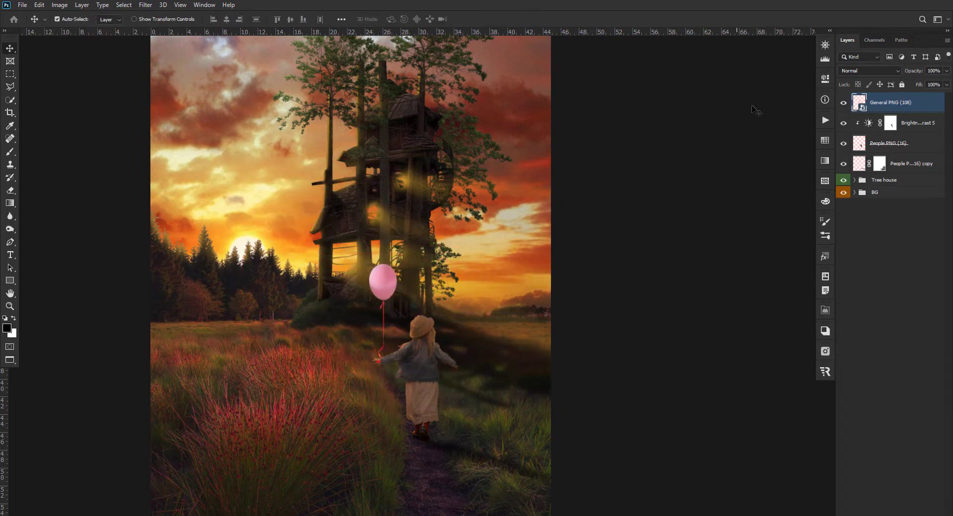
{"action": "left_click_drag", "start_coordinate": [886, 150], "coordinate": [886, 154]}
Position the balloon just right of the girl so its string meets her hand
{"action": "left_click_drag", "start_coordinate": [382, 281], "coordinate": [460, 281]}
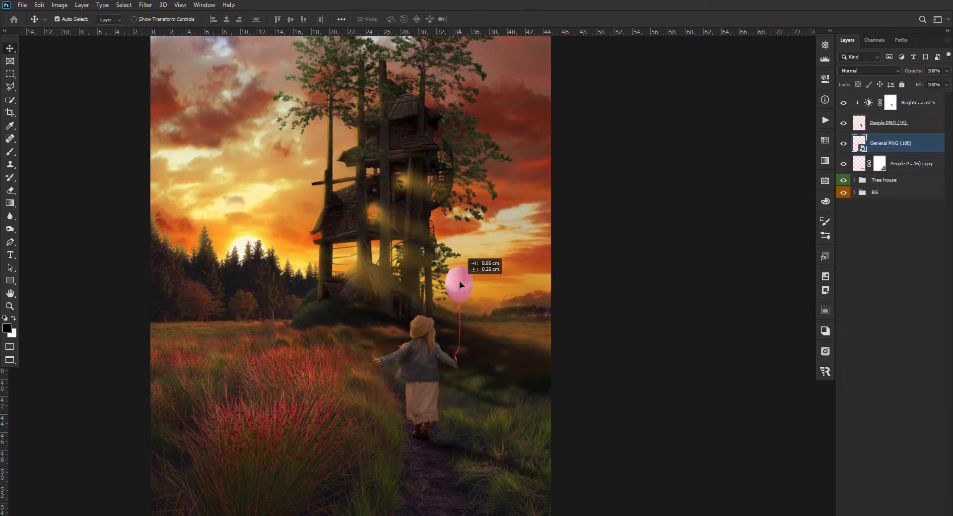
{"action": "key", "text": "ctrl+plus"}
{"action": "left_click_drag", "start_coordinate": [459, 237], "coordinate": [463, 240]}
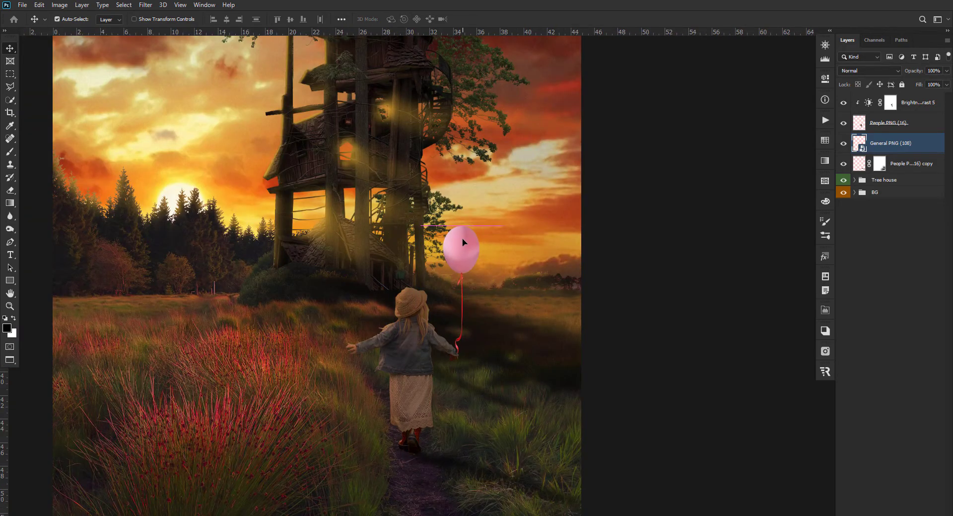
{"action": "key", "text": "ctrl+plus"}
{"action": "left_click_drag", "start_coordinate": [458, 165], "coordinate": [322, 156]}
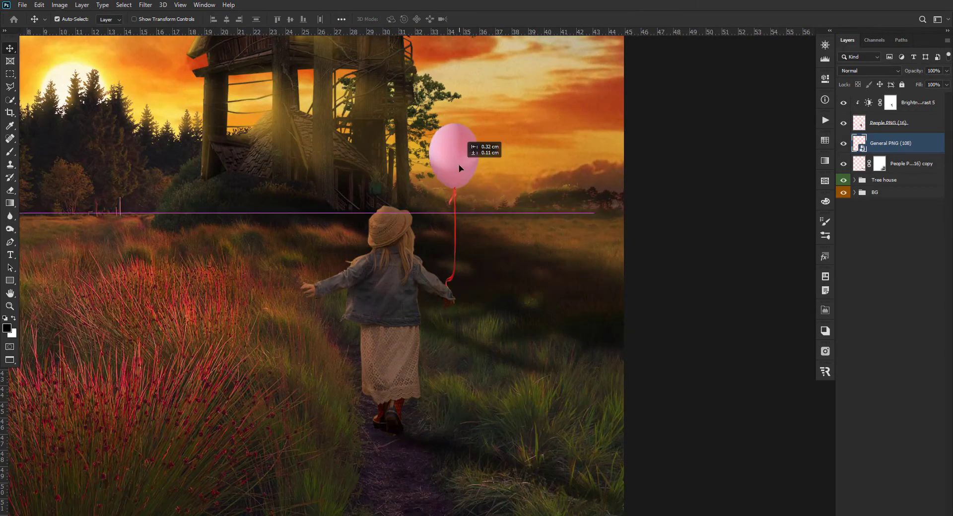
{"action": "key", "text": "ctrl+minus"}
{"action": "key", "text": "ctrl+minus"}
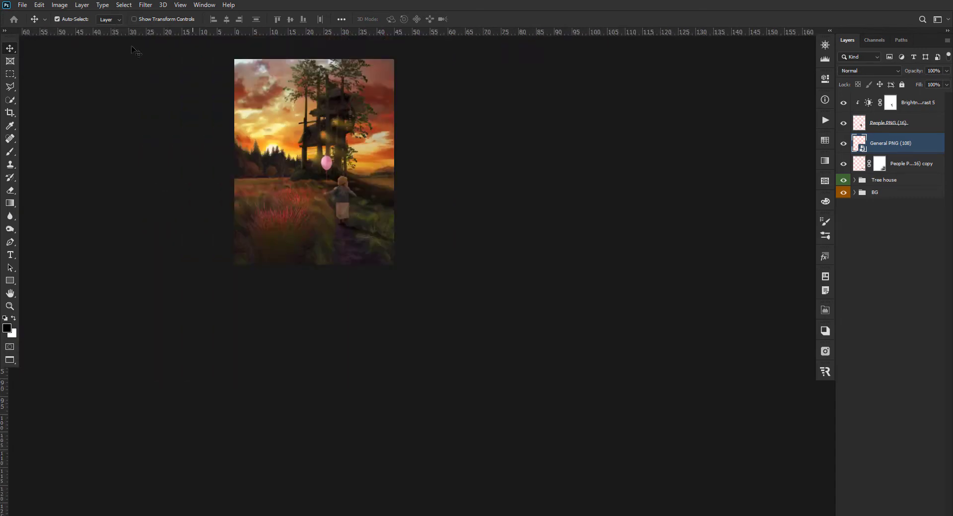
{"action": "key", "text": "ctrl+plus"}
{"action": "left_click_drag", "start_coordinate": [419, 269], "coordinate": [484, 270]}
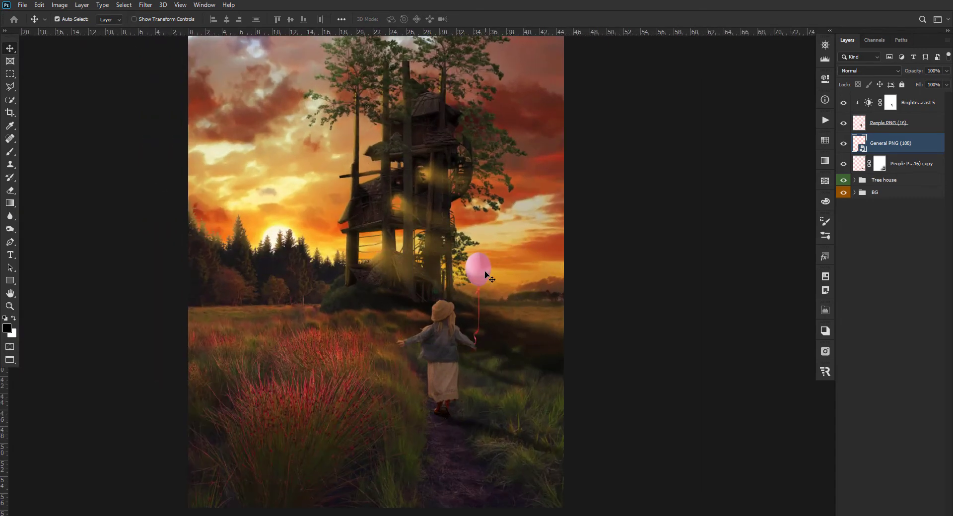
{"action": "key", "text": "ctrl+plus"}
Dim the balloon with a Levels adjustment, lightening part through its mask at 20% brush opacity
{"action": "left_click", "coordinate": [893, 514]}
{"action": "left_click", "coordinate": [898, 395]}
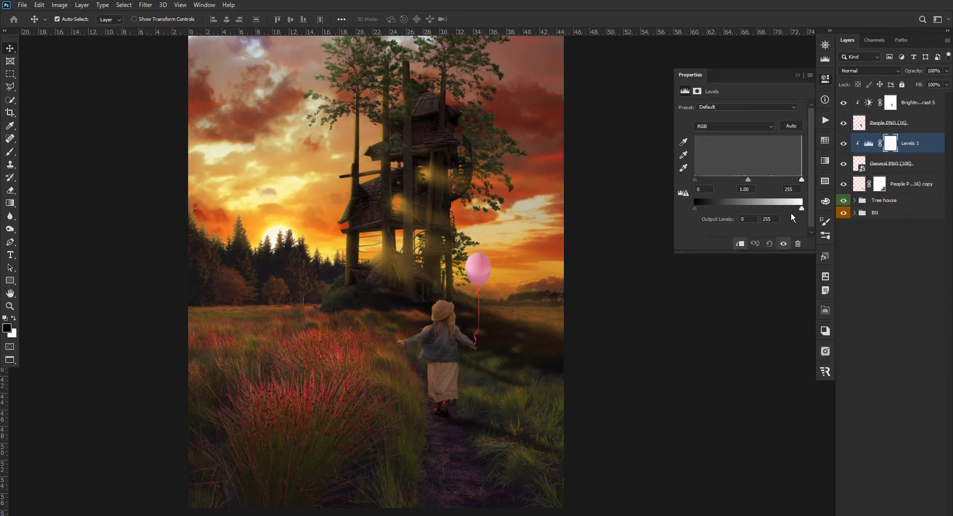
{"action": "left_click_drag", "start_coordinate": [801, 209], "coordinate": [777, 210]}
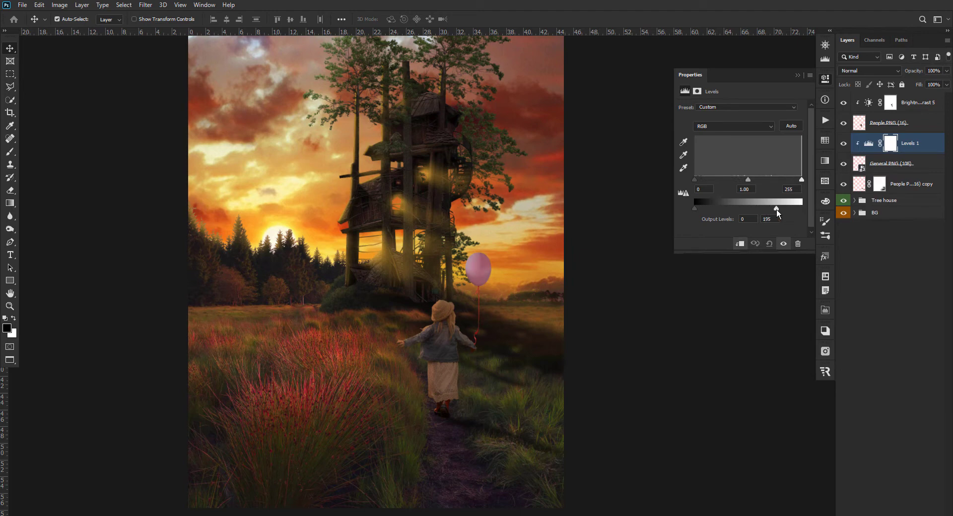
{"action": "key", "text": "b"}
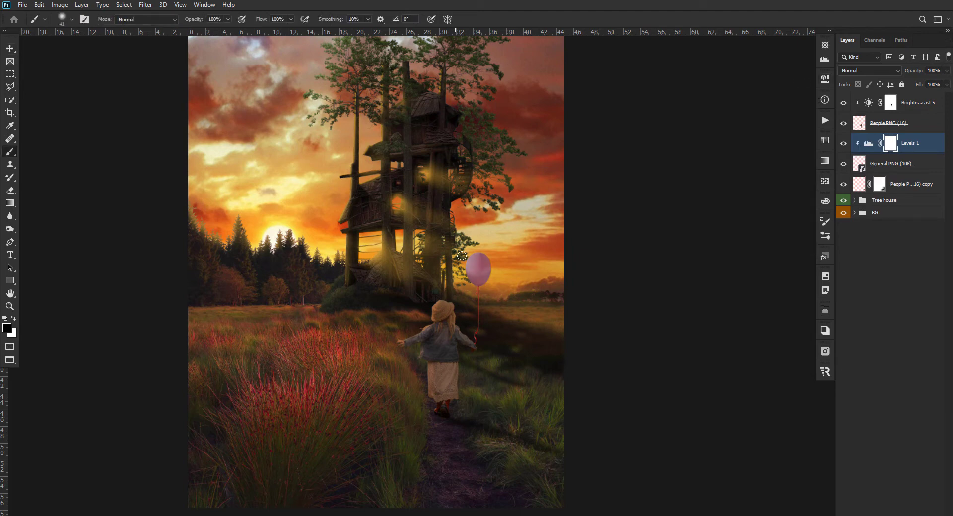
{"action": "key", "text": "]"}
{"action": "key", "text": "]"}
{"action": "key", "text": "]"}
{"action": "key", "text": "2"}
{"action": "mouse_move", "coordinate": [476, 263]}
{"action": "left_mouse_down"}
{"action": "mouse_move", "coordinate": [461, 283]}
{"action": "mouse_move", "coordinate": [453, 232]}
{"action": "left_mouse_up"}
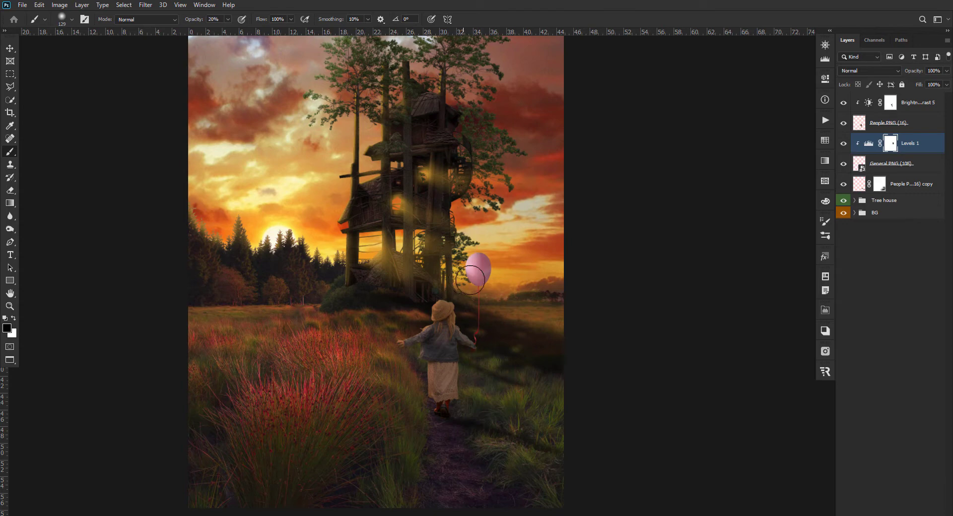
Turn the balloon purple with a Hue/Saturation adjustment layer
{"action": "key", "text": "ctrl+minus"}
{"action": "key", "text": "v"}
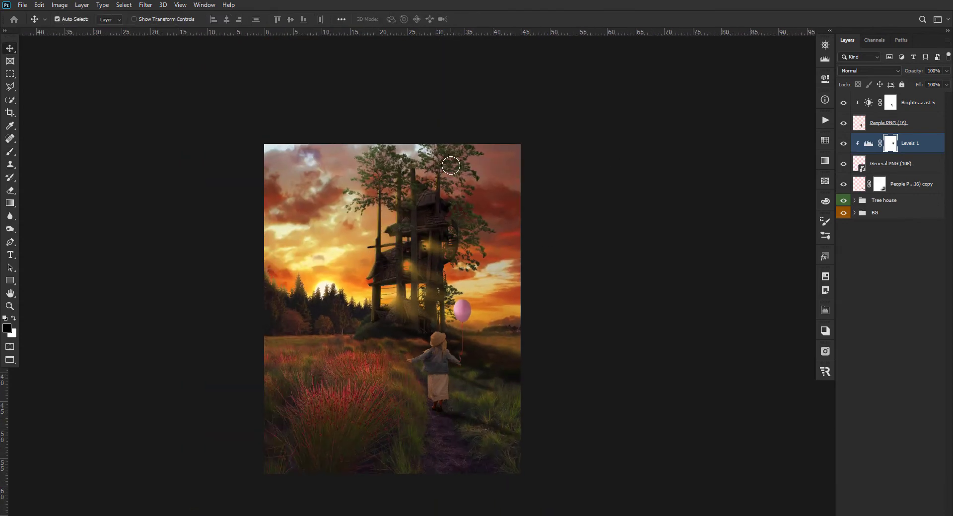
{"action": "scroll", "coordinate": [444, 278], "scroll_direction": "up", "scroll_amount": 1}
{"action": "left_click", "coordinate": [892, 169]}
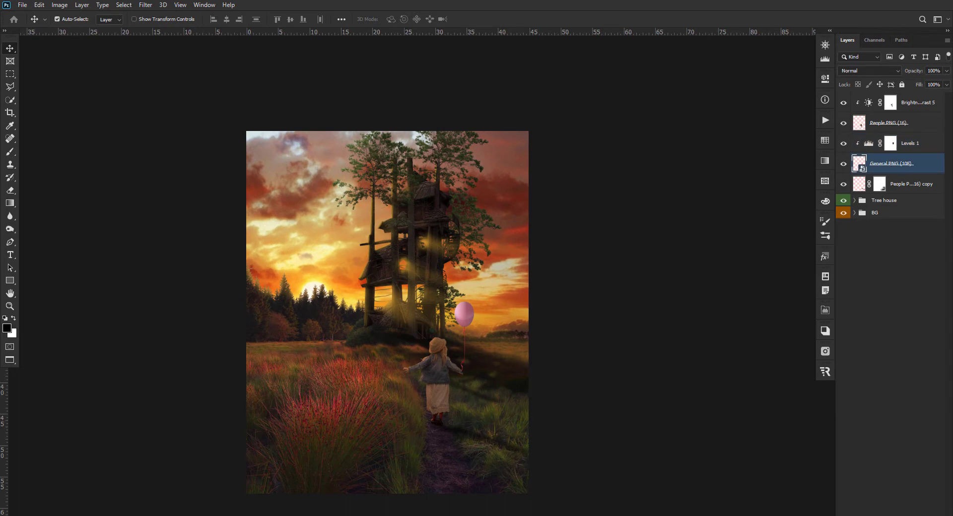
{"action": "left_click", "coordinate": [891, 511]}
{"action": "left_click", "coordinate": [894, 439]}
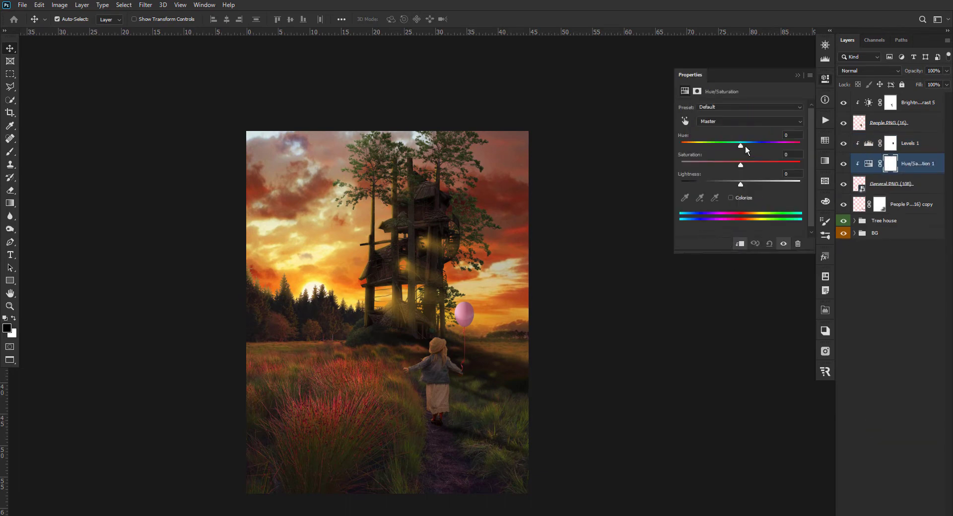
{"action": "mouse_move", "coordinate": [746, 145]}
{"action": "left_mouse_down"}
{"action": "mouse_move", "coordinate": [692, 146]}
{"action": "mouse_move", "coordinate": [810, 154]}
{"action": "mouse_move", "coordinate": [693, 144]}
{"action": "mouse_move", "coordinate": [706, 147]}
{"action": "left_mouse_up"}
{"action": "left_click", "coordinate": [784, 87]}
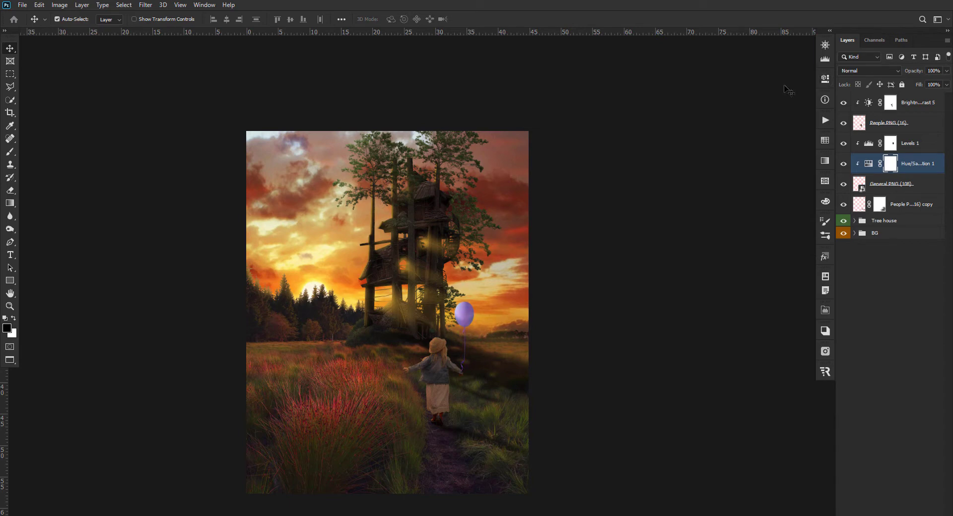
Darken the purple balloon further in Levels, with output white at 97
{"action": "double_click", "coordinate": [868, 143]}
{"action": "left_click_drag", "start_coordinate": [758, 208], "coordinate": [735, 215]}
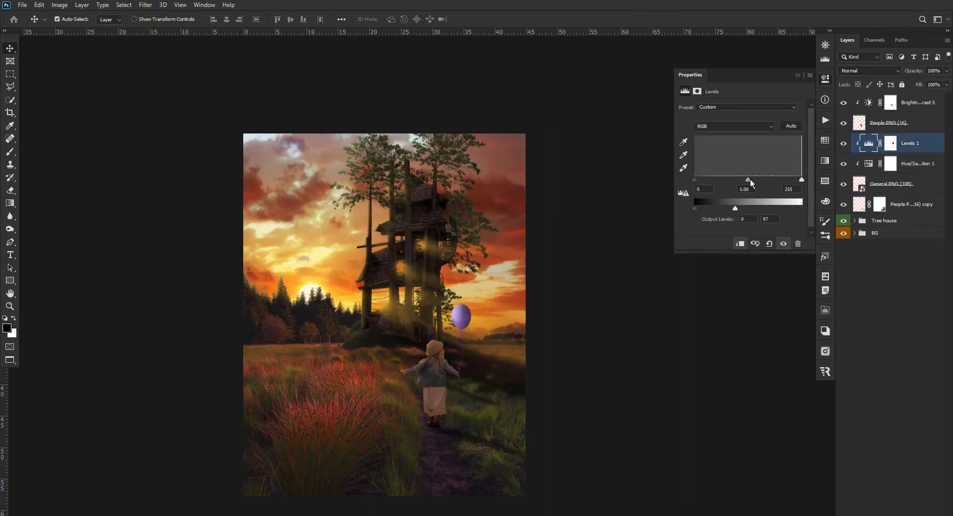
{"action": "left_click_drag", "start_coordinate": [748, 180], "coordinate": [743, 180]}
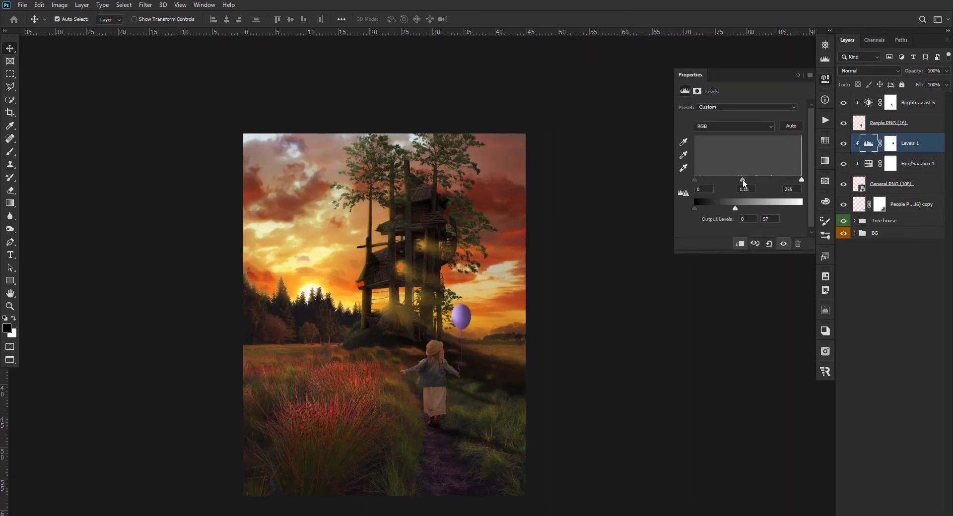
{"action": "left_click", "coordinate": [795, 77]}
Group the girl's layers into a group named Girl with a violet colour label
{"action": "left_click", "coordinate": [918, 102]}
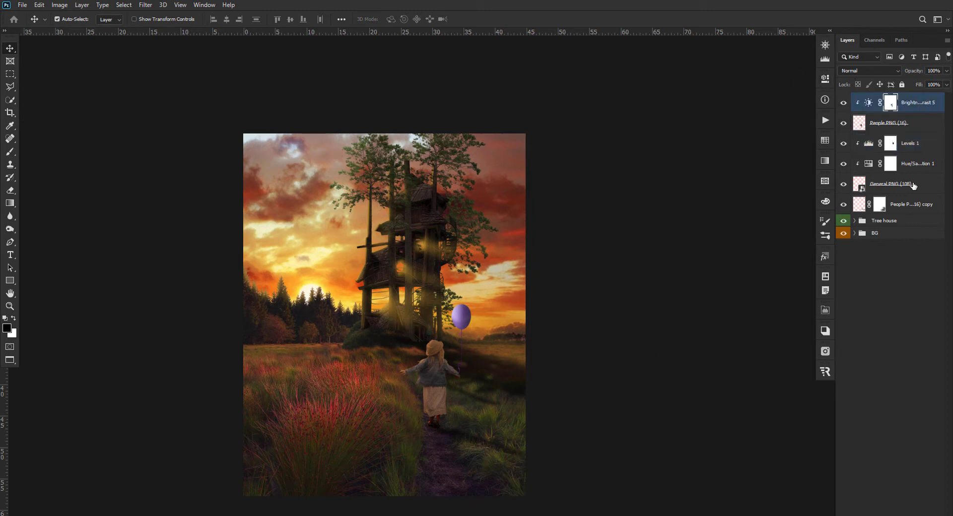
{"action": "left_click", "coordinate": [915, 205], "text": "shift"}
{"action": "key", "text": "ctrl+g"}
{"action": "double_click", "coordinate": [878, 98]}
{"action": "type", "text": "Girl"}
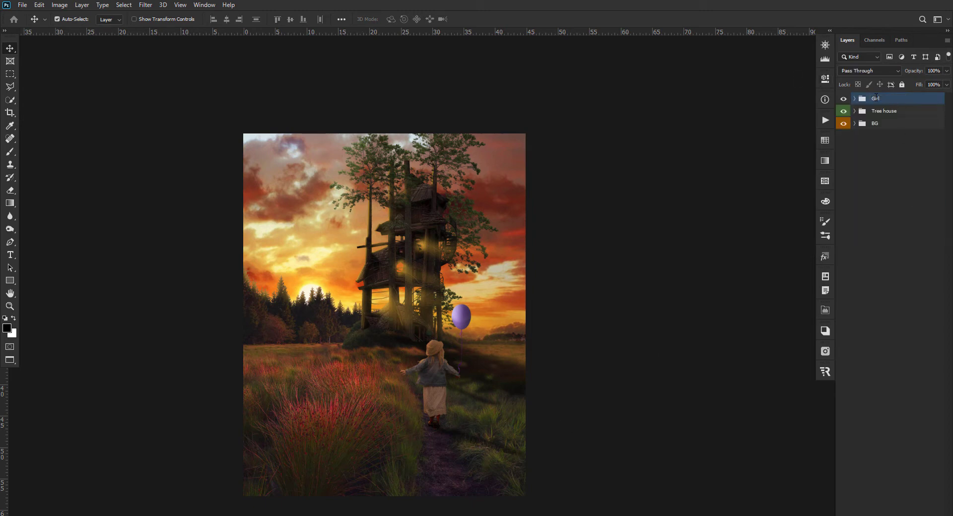
{"action": "right_click", "coordinate": [876, 98]}
{"action": "left_click", "coordinate": [873, 444]}
{"action": "right_click", "coordinate": [875, 100]}
{"action": "left_click", "coordinate": [874, 484]}
Review the Brightness/Contrast and Levels 1 settings inside the Girl group
{"action": "left_click", "coordinate": [855, 99]}
{"action": "double_click", "coordinate": [876, 115]}
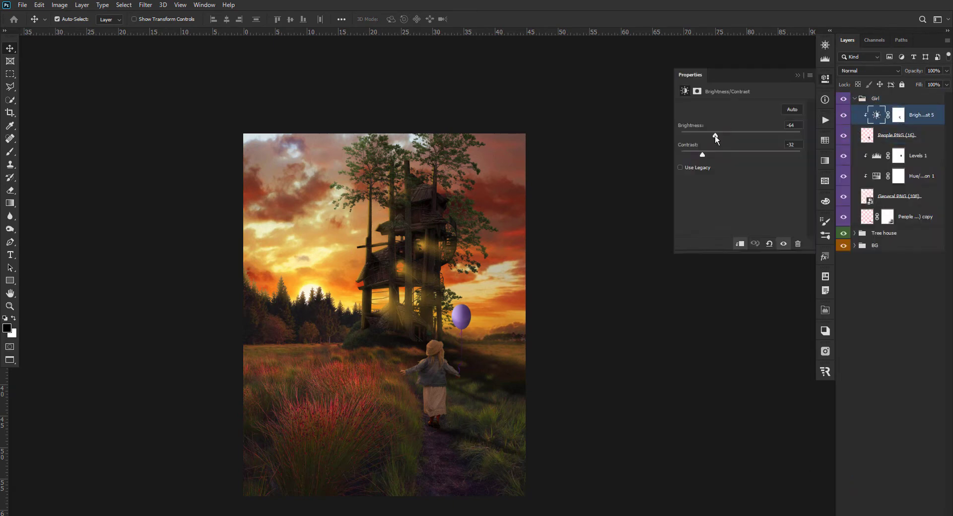
{"action": "double_click", "coordinate": [876, 156]}
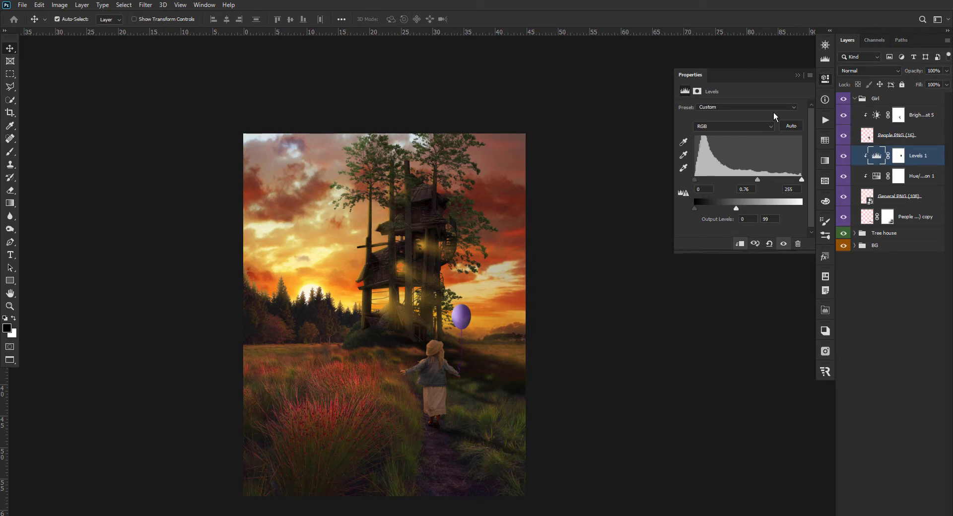
{"action": "left_click", "coordinate": [898, 155]}
{"action": "key", "text": "b"}
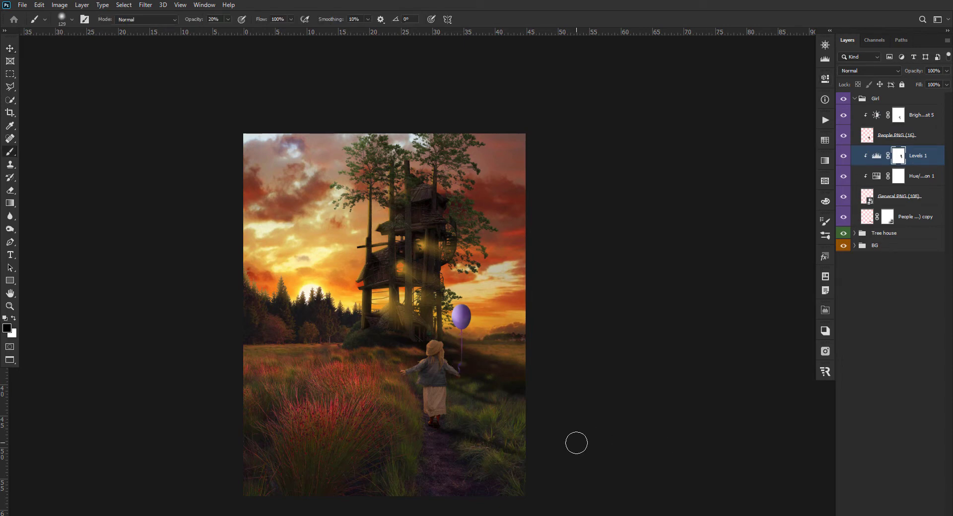
{"action": "key", "text": "v"}
{"action": "key", "text": "ctrl+plus"}
{"action": "left_click", "coordinate": [854, 98]}
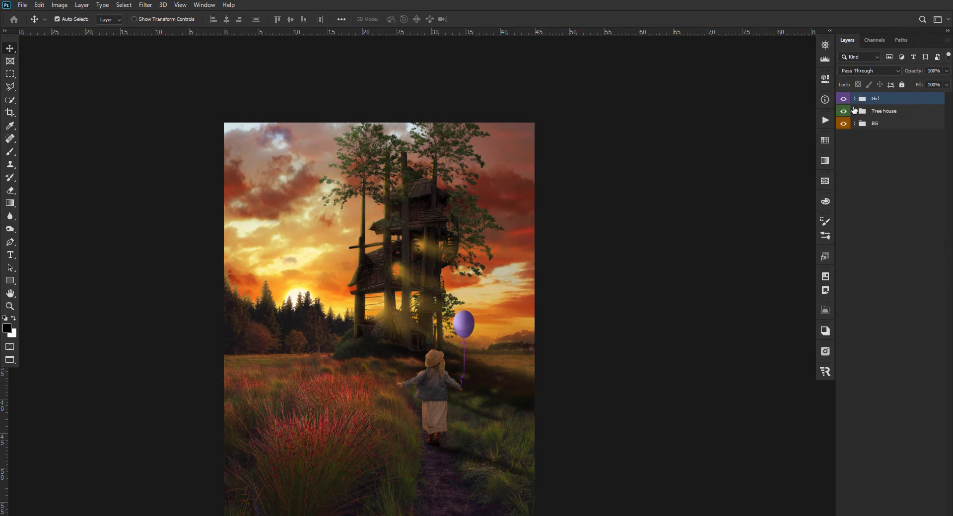
In the Tree house group, toggle the mittel light rays to compare and select Layer 4
{"action": "left_click", "coordinate": [861, 110]}
{"action": "left_click", "coordinate": [854, 110]}
{"action": "left_click", "coordinate": [843, 192]}
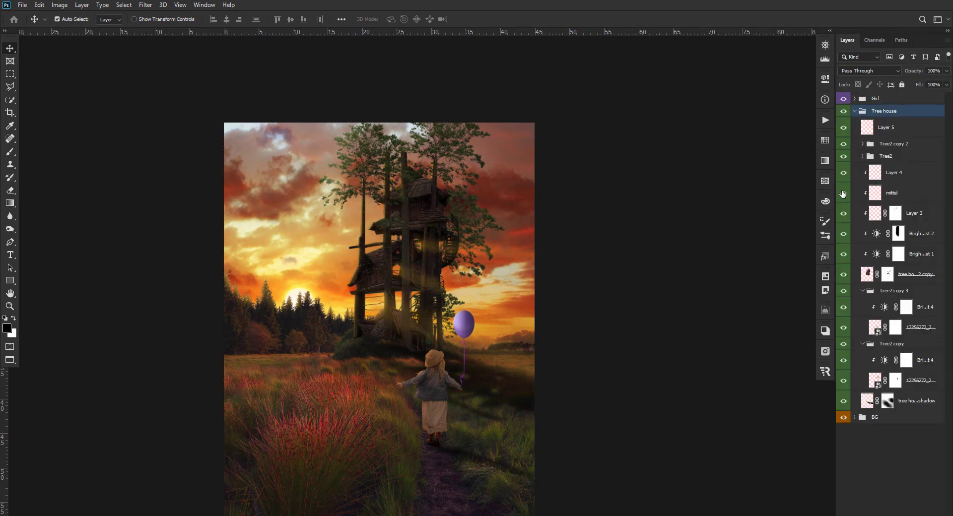
{"action": "left_click", "coordinate": [843, 193]}
{"action": "left_click", "coordinate": [843, 192]}
{"action": "left_click", "coordinate": [843, 192]}
{"action": "left_click", "coordinate": [899, 199]}
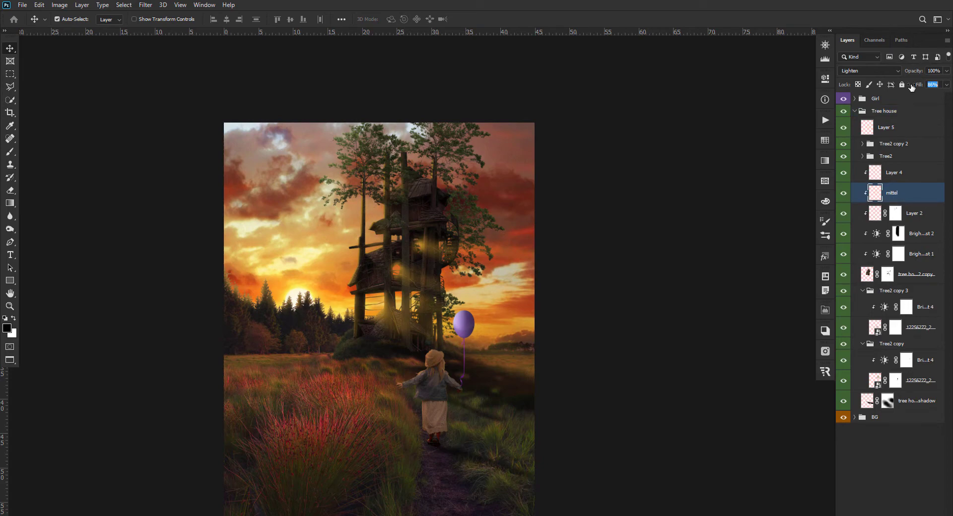
{"action": "left_click", "coordinate": [912, 181]}
Recentre the composite and start a new adjustment layer with the Girl group selected
{"action": "scroll", "coordinate": [297, 103], "scroll_direction": "up", "scroll_amount": 3}
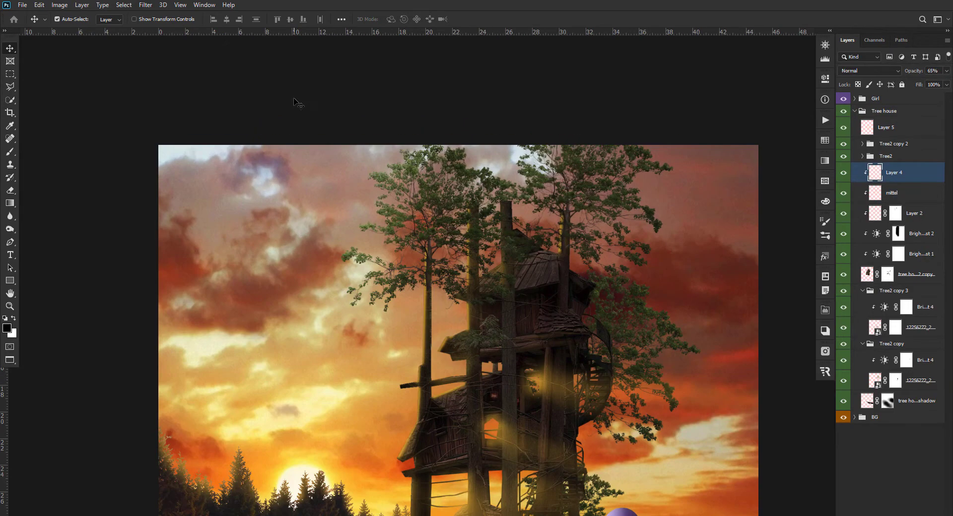
{"action": "scroll", "coordinate": [297, 103], "scroll_direction": "down", "scroll_amount": 2}
{"action": "key", "text": "h"}
{"action": "left_click_drag", "start_coordinate": [398, 331], "coordinate": [432, 272]}
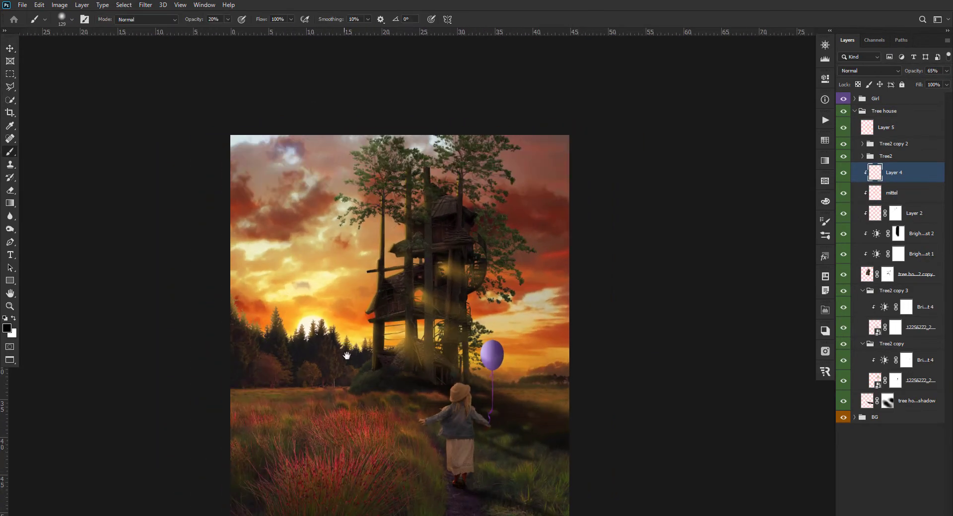
{"action": "scroll", "coordinate": [431, 271], "scroll_direction": "down", "scroll_amount": 1}
{"action": "left_click", "coordinate": [884, 99]}
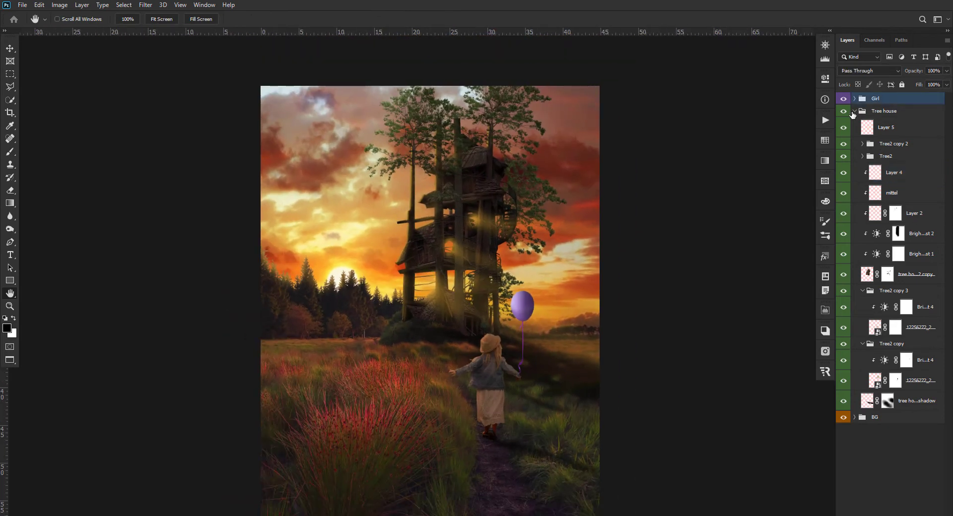
{"action": "left_click", "coordinate": [854, 111]}
{"action": "left_click", "coordinate": [908, 511]}
Add a Color Lookup adjustment using the Fuji F125 Kodak 2395 3D LUT
{"action": "left_click", "coordinate": [888, 493]}
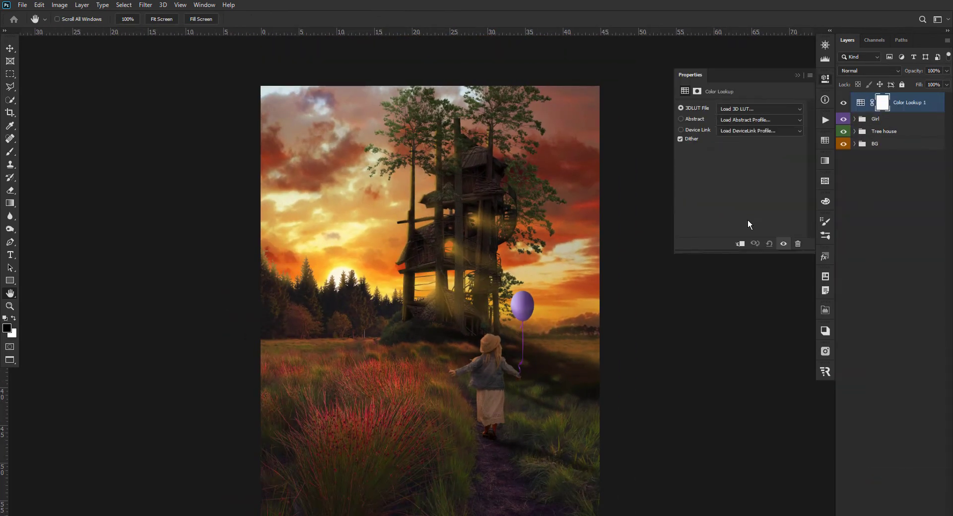
{"action": "left_click", "coordinate": [760, 109]}
{"action": "left_click", "coordinate": [754, 251]}
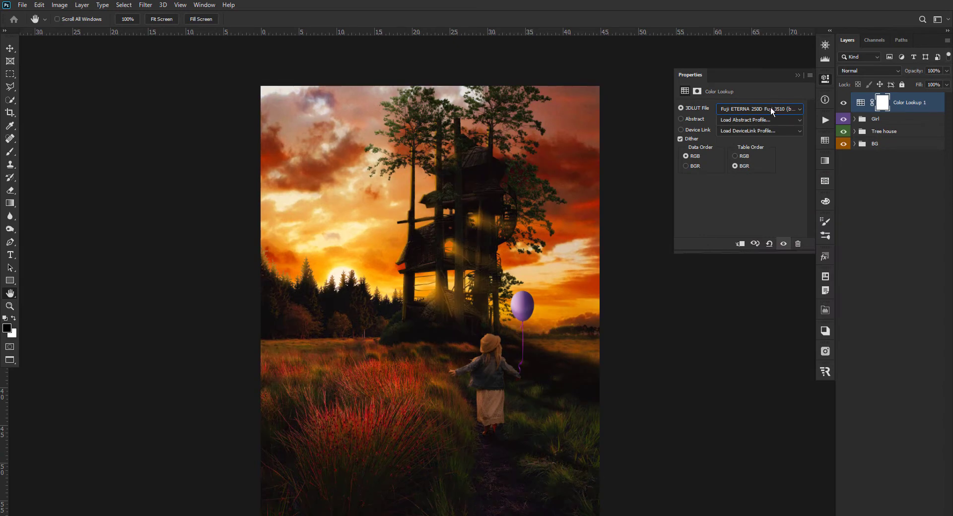
{"action": "scroll", "coordinate": [771, 110], "scroll_direction": "down", "scroll_amount": 1}
{"action": "scroll", "coordinate": [771, 110], "scroll_direction": "down", "scroll_amount": 1}
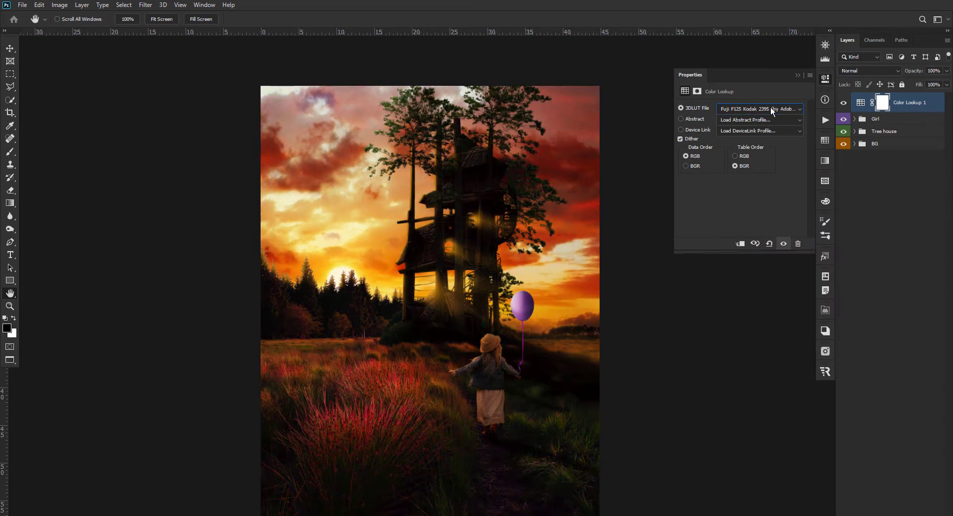
Collapse the lookup properties and select Layer 4 in the Tree house group
{"action": "left_click", "coordinate": [846, 98]}
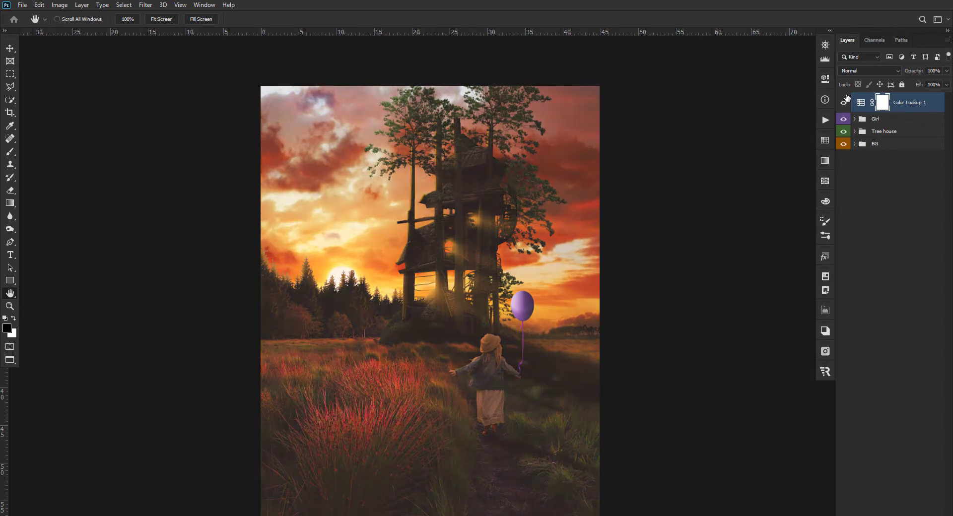
{"action": "left_click", "coordinate": [854, 131]}
{"action": "left_click", "coordinate": [901, 195]}
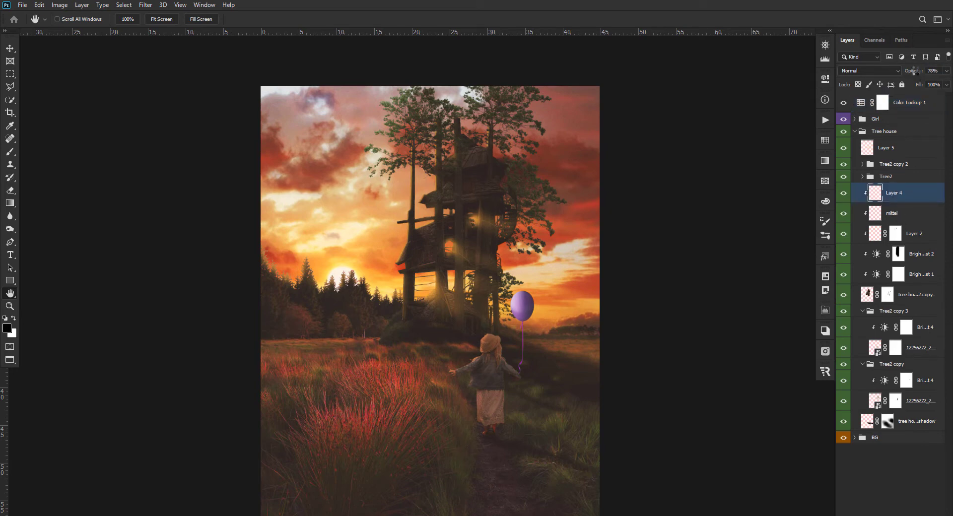
Place the bird PNG above the BG landscape layer, scaled down above the sun
{"action": "left_click", "coordinate": [855, 438]}
{"action": "scroll", "coordinate": [883, 471], "scroll_direction": "down", "scroll_amount": 1}
{"action": "left_click", "coordinate": [909, 508]}
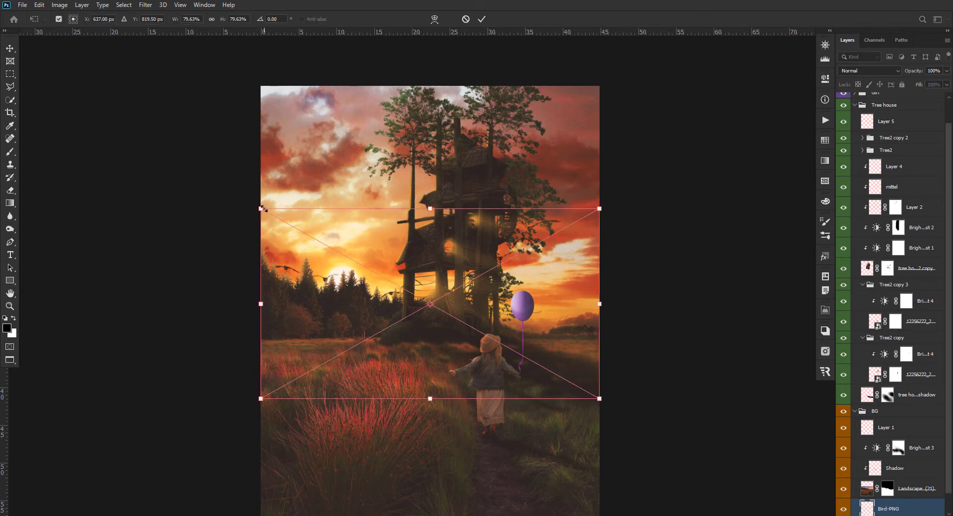
{"action": "mouse_move", "coordinate": [600, 398]}
{"action": "left_mouse_down"}
{"action": "mouse_move", "coordinate": [358, 265]}
{"action": "mouse_move", "coordinate": [346, 271]}
{"action": "left_mouse_up"}
{"action": "key", "text": "Return"}
{"action": "key", "text": "h"}
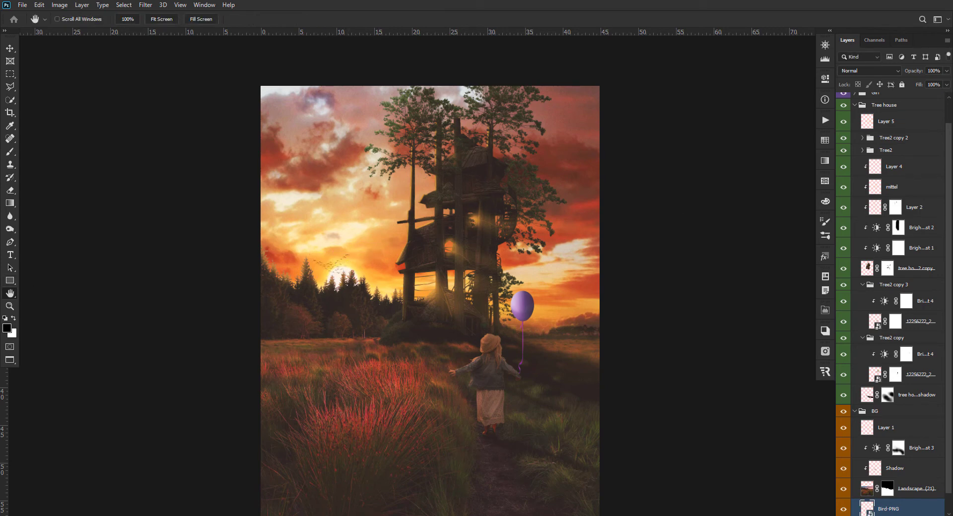
Add a second, smaller flock of birds right of the treehouse
{"action": "key", "text": "ctrl+t"}
{"action": "mouse_move", "coordinate": [354, 259]}
{"action": "left_mouse_down"}
{"action": "mouse_move", "coordinate": [414, 293]}
{"action": "mouse_move", "coordinate": [551, 309]}
{"action": "left_mouse_up"}
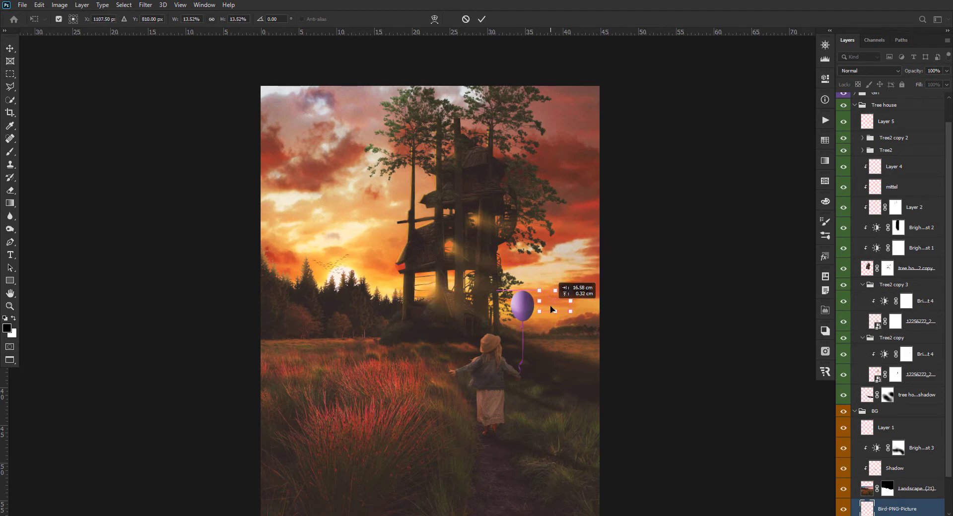
{"action": "scroll", "coordinate": [548, 276], "scroll_direction": "up", "scroll_amount": 2}
{"action": "scroll", "coordinate": [548, 277], "scroll_direction": "down", "scroll_amount": 1}
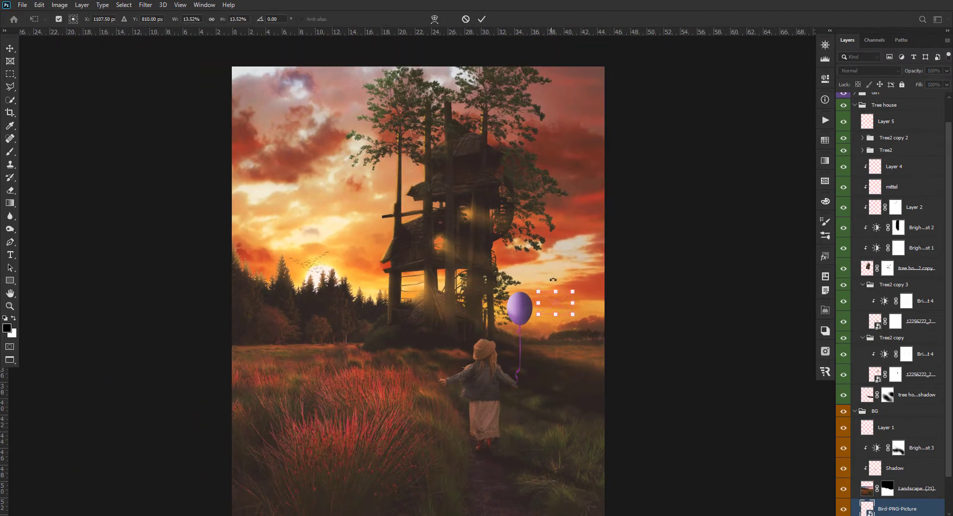
{"action": "key", "text": "Return"}
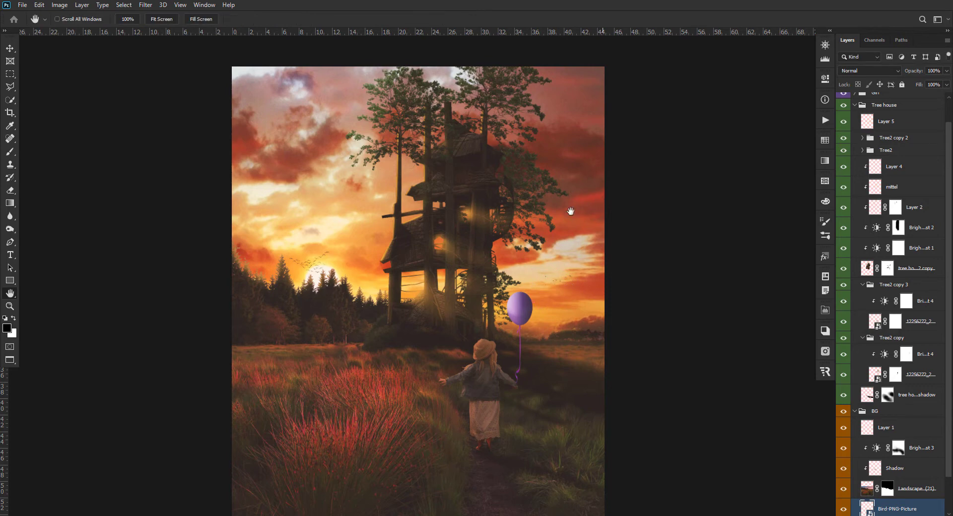
{"action": "scroll", "coordinate": [432, 227], "scroll_direction": "down", "scroll_amount": 1}
{"action": "scroll", "coordinate": [432, 227], "scroll_direction": "down", "scroll_amount": 1}
{"action": "scroll", "coordinate": [432, 226], "scroll_direction": "up", "scroll_amount": 1}
{"action": "scroll", "coordinate": [432, 227], "scroll_direction": "down", "scroll_amount": 1}
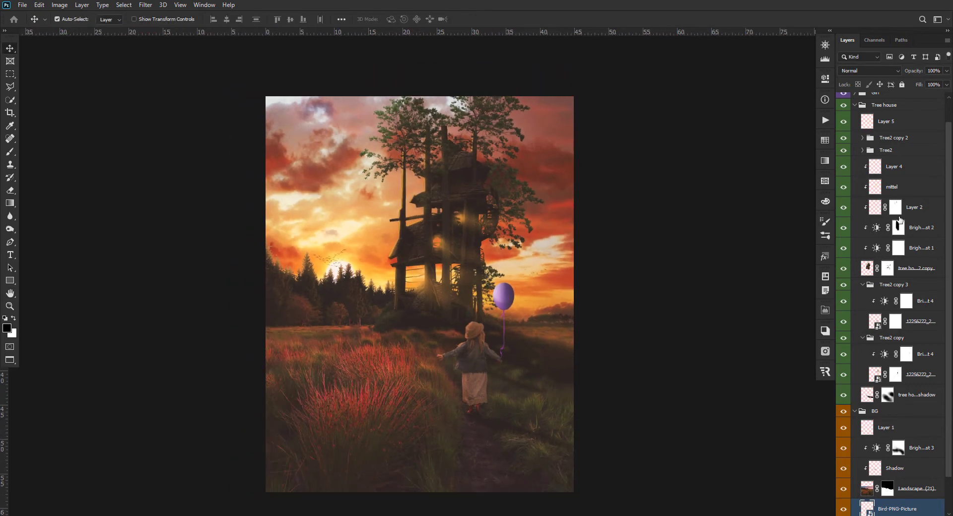
{"action": "scroll", "coordinate": [880, 205], "scroll_direction": "up", "scroll_amount": 2}
{"action": "scroll", "coordinate": [880, 205], "scroll_direction": "up", "scroll_amount": 1}
{"action": "left_click", "coordinate": [854, 131]}
Expand the Tree house group and toggle the mittel glow layer to compare
{"action": "left_click", "coordinate": [854, 143]}
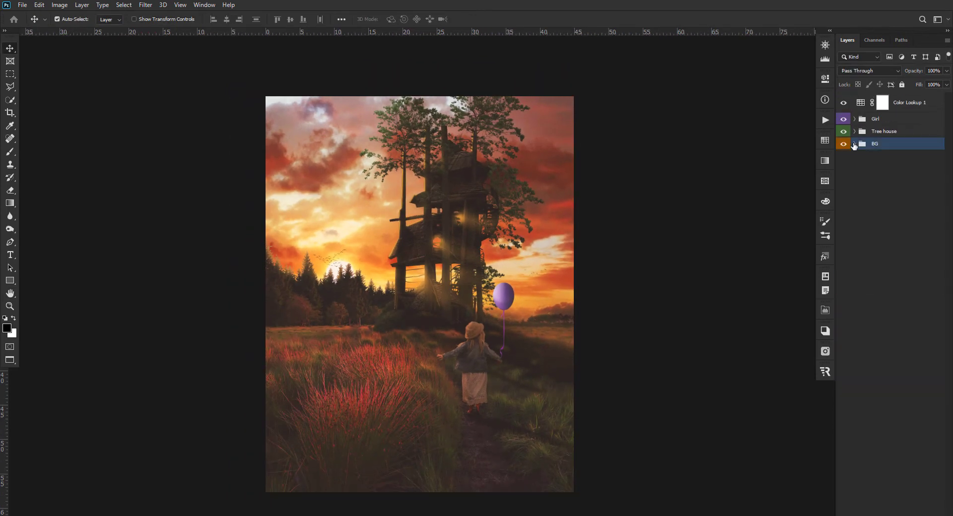
{"action": "left_click", "coordinate": [911, 102]}
{"action": "scroll", "coordinate": [468, 177], "scroll_direction": "up", "scroll_amount": 1}
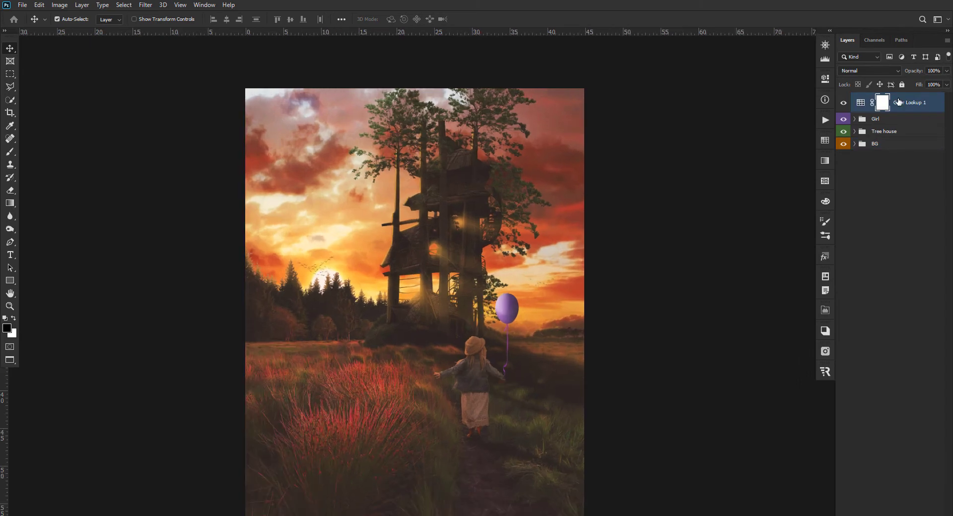
{"action": "left_click", "coordinate": [854, 131]}
{"action": "scroll", "coordinate": [326, 245], "scroll_direction": "up", "scroll_amount": 1}
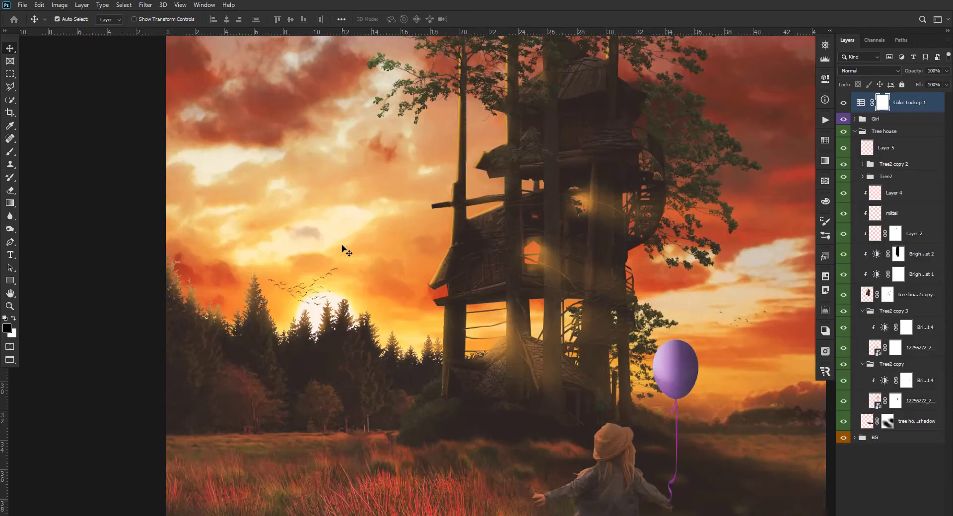
{"action": "left_click", "coordinate": [891, 213]}
{"action": "left_click", "coordinate": [843, 213]}
{"action": "left_click", "coordinate": [842, 214]}
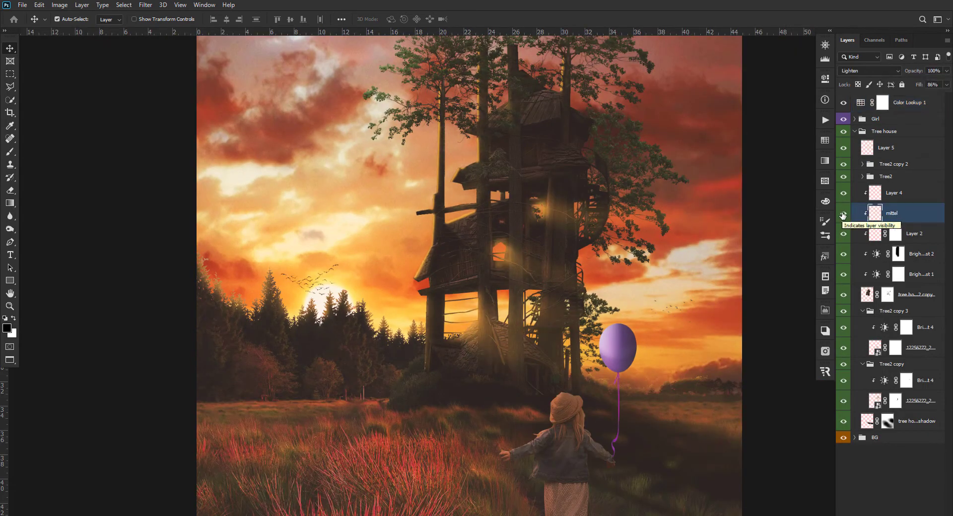
Set Layer 4's glow to Lighten blending at 80% opacity
{"action": "left_click", "coordinate": [843, 192]}
{"action": "left_click", "coordinate": [843, 192]}
{"action": "left_click", "coordinate": [893, 193]}
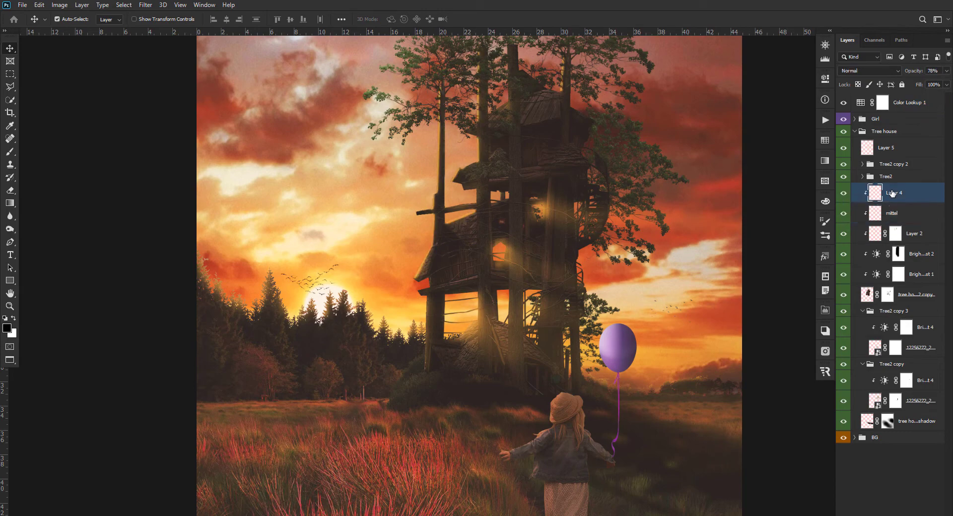
{"action": "left_click", "coordinate": [868, 70]}
{"action": "left_click", "coordinate": [868, 146]}
{"action": "left_click_drag", "start_coordinate": [915, 73], "coordinate": [903, 79]}
Paint on the Tree2 adjustment mask to slightly darken the left tree's foliage edge
{"action": "key", "text": "r"}
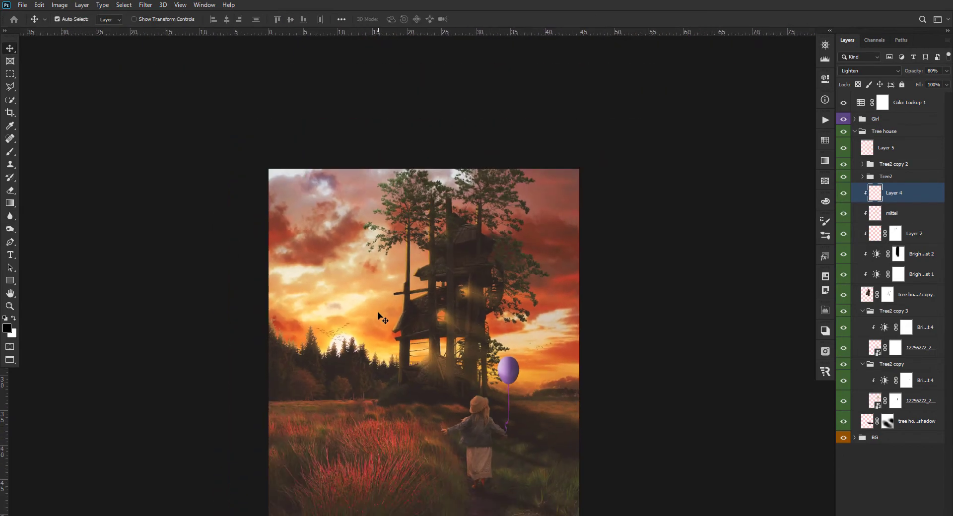
{"action": "left_click", "coordinate": [862, 176]}
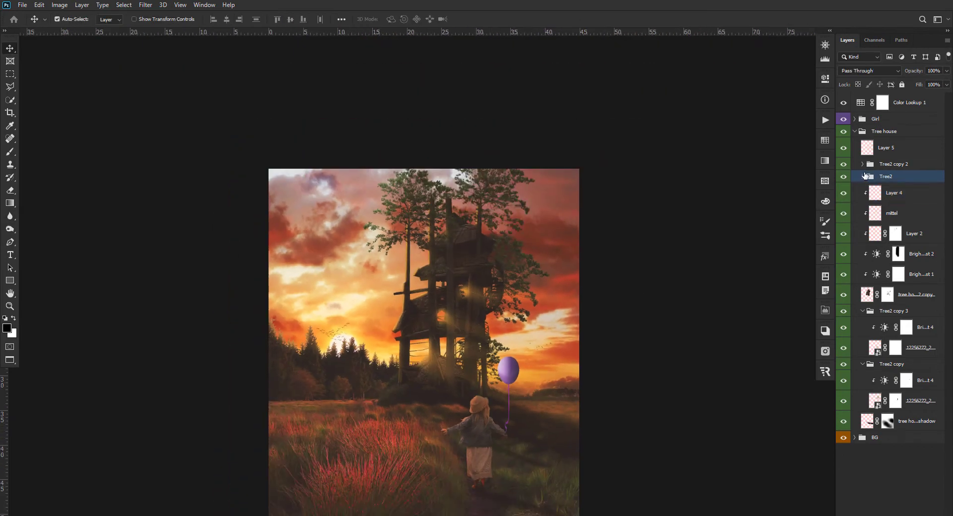
{"action": "left_click", "coordinate": [905, 193]}
{"action": "key", "text": "b"}
{"action": "left_click_drag", "start_coordinate": [407, 190], "coordinate": [381, 229]}
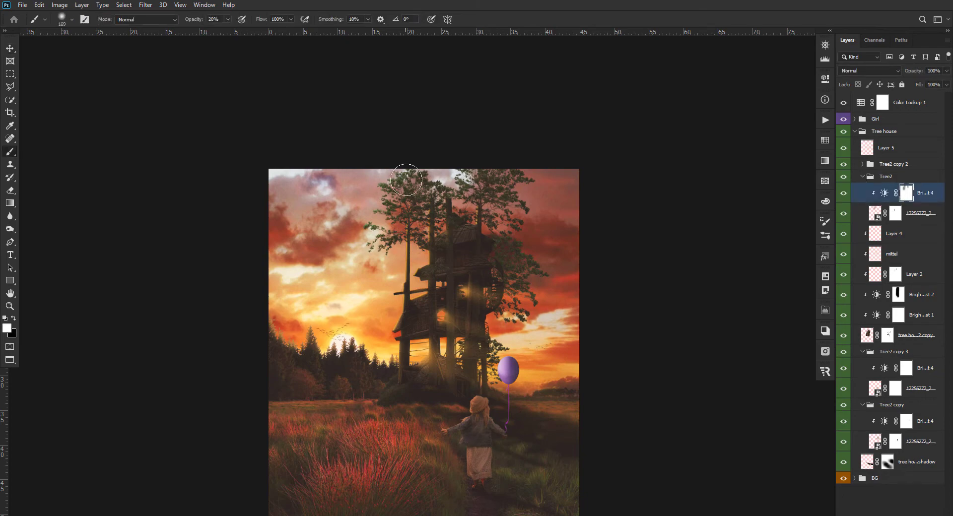
Create a new layer clipped to the treehouse tree and pick orange from Swatches
{"action": "left_click", "coordinate": [876, 214], "text": "ctrl"}
{"action": "key", "text": "ctrl+shift+alt+n"}
{"action": "left_click", "coordinate": [824, 140]}
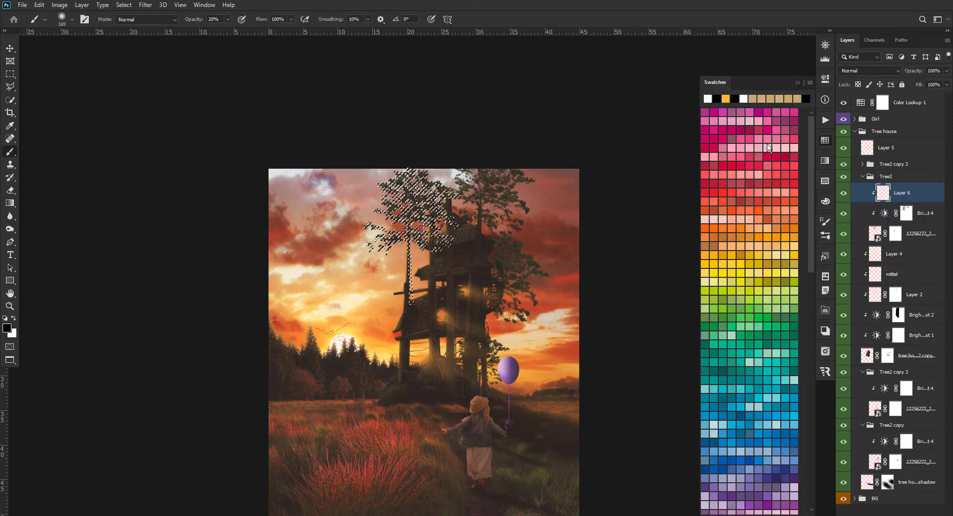
{"action": "left_click", "coordinate": [735, 218]}
{"action": "scroll", "coordinate": [379, 254], "scroll_direction": "up", "scroll_amount": 2}
{"action": "key", "text": "ctrl+d"}
Paint a soft orange glow along the tree edges at 10–30% brush strength
{"action": "key", "text": "1"}
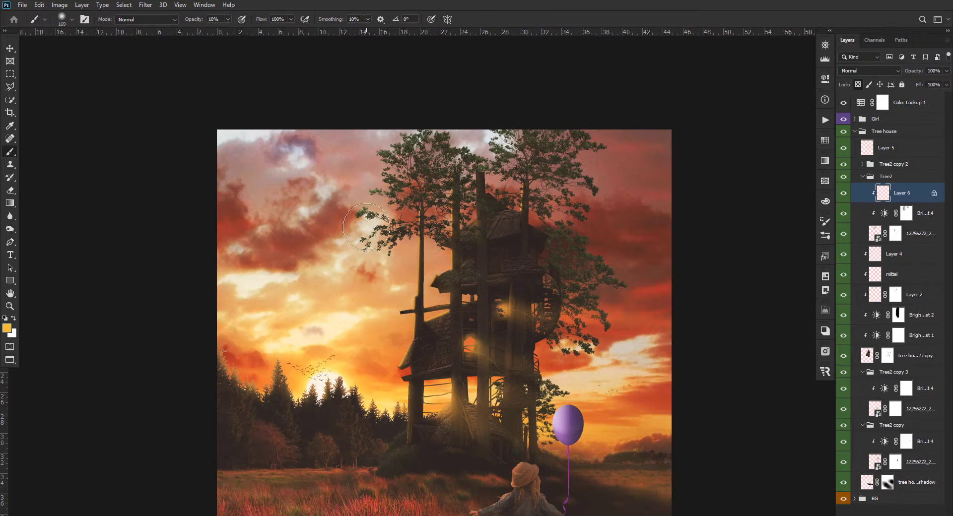
{"action": "scroll", "coordinate": [380, 147], "scroll_direction": "up", "scroll_amount": 3}
{"action": "key", "text": "3"}
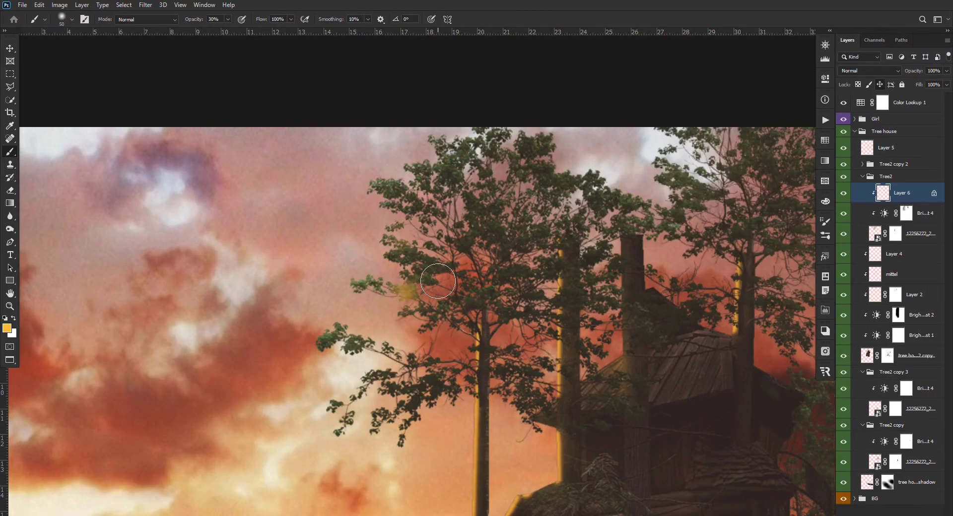
{"action": "scroll", "coordinate": [439, 280], "scroll_direction": "down", "scroll_amount": 3}
{"action": "left_click", "coordinate": [888, 214]}
{"action": "key", "text": "alt+bracketright"}
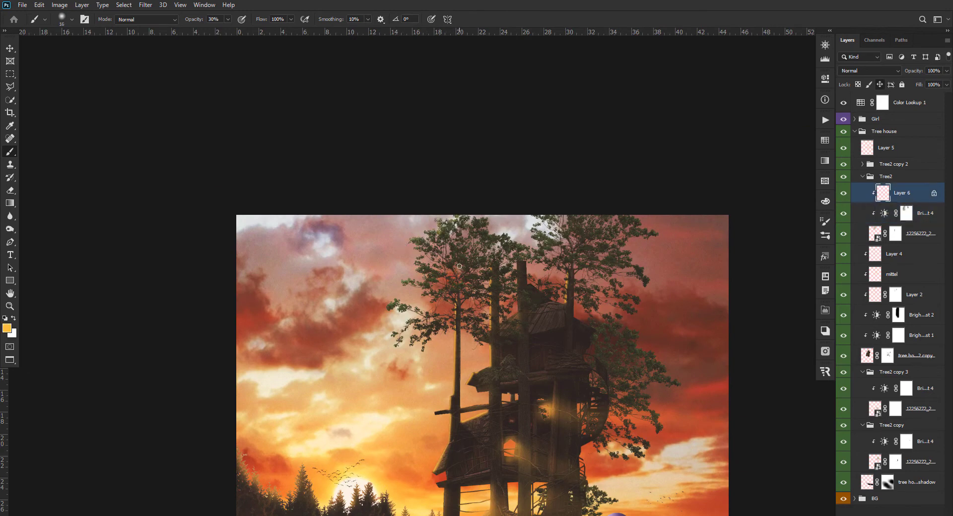
{"action": "scroll", "coordinate": [431, 325], "scroll_direction": "down", "scroll_amount": 3}
{"action": "key", "text": "v"}
{"action": "left_click_drag", "start_coordinate": [431, 325], "coordinate": [435, 293]}
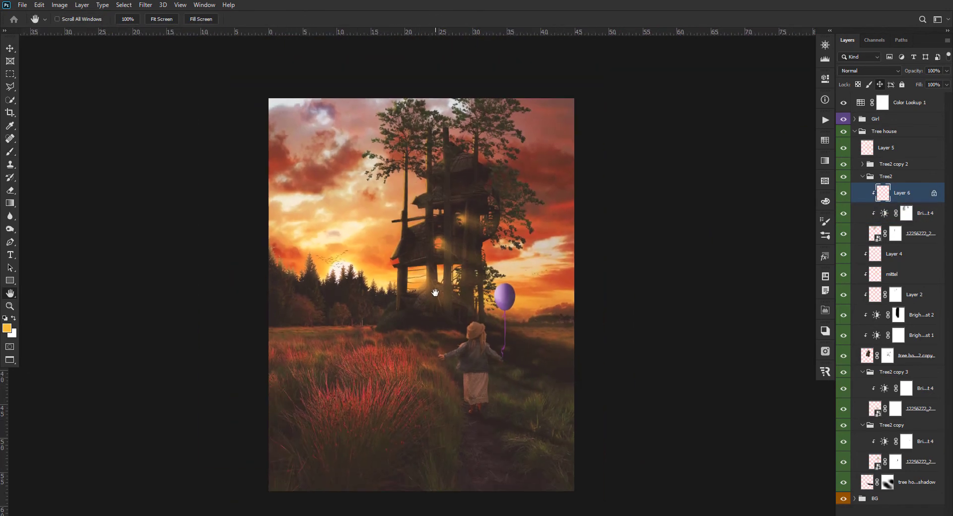
{"action": "scroll", "coordinate": [435, 293], "scroll_direction": "up", "scroll_amount": 1}
{"action": "left_click", "coordinate": [889, 131]}
Create Layer 7 above Color Lookup 1 and paint soft black along the bottom edge
{"action": "left_click", "coordinate": [854, 131]}
{"action": "left_click", "coordinate": [908, 102]}
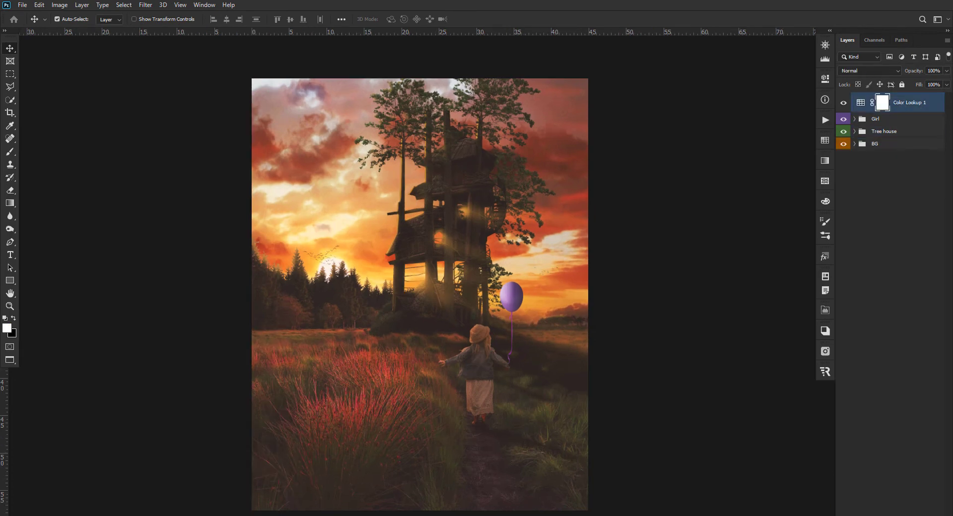
{"action": "key", "text": "ctrl+shift+alt+n"}
{"action": "key", "text": "b"}
{"action": "key", "text": "d"}
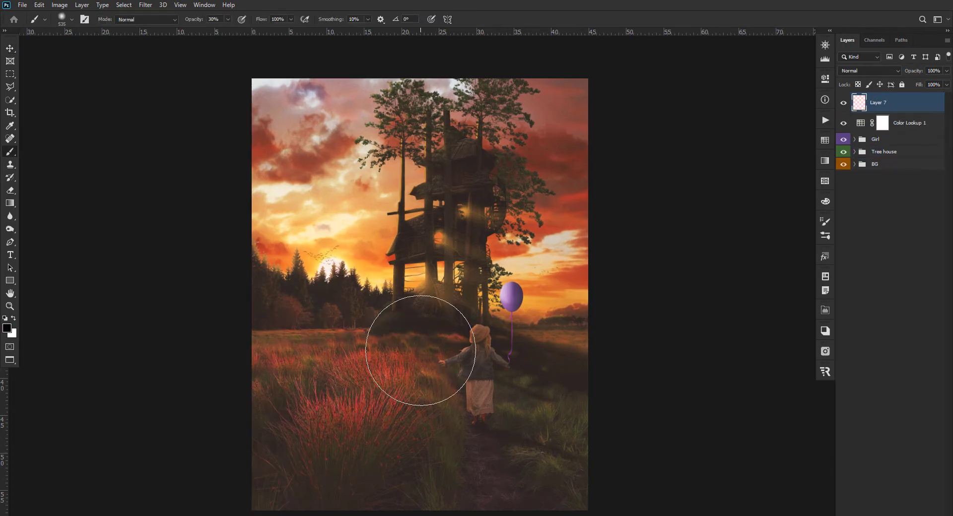
{"action": "scroll", "coordinate": [333, 282], "scroll_direction": "up", "scroll_amount": 1}
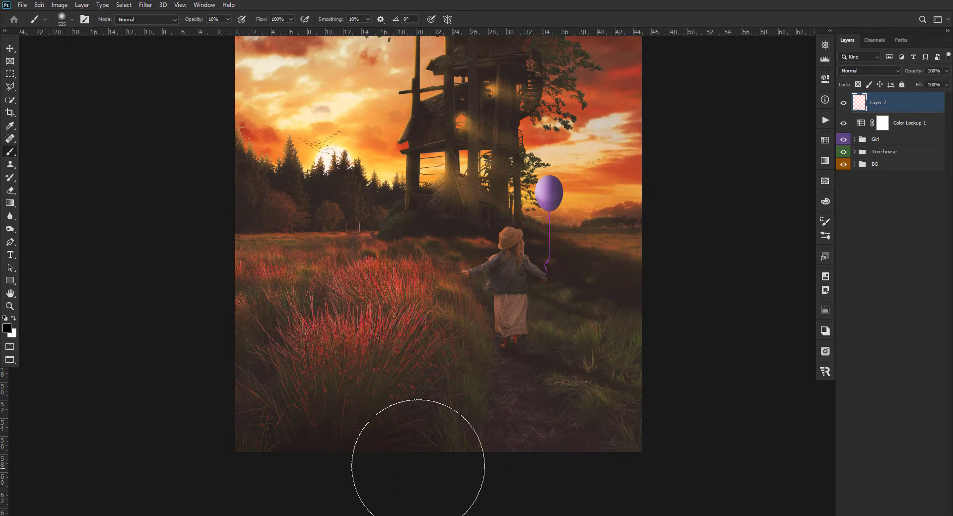
{"action": "left_click_drag", "start_coordinate": [171, 480], "coordinate": [470, 412]}
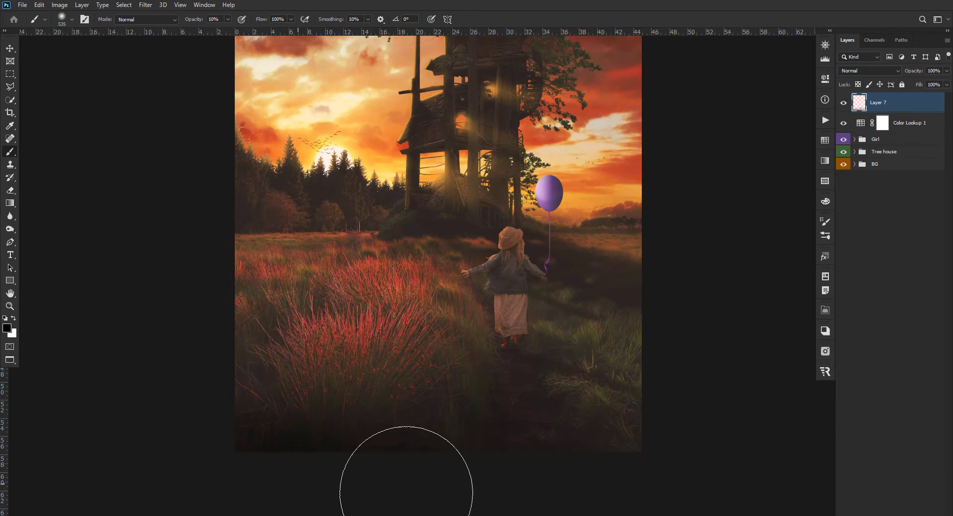
Set Layer 7 to 93% opacity and expand the Tree house group
{"action": "scroll", "coordinate": [268, 394], "scroll_direction": "down", "scroll_amount": 1}
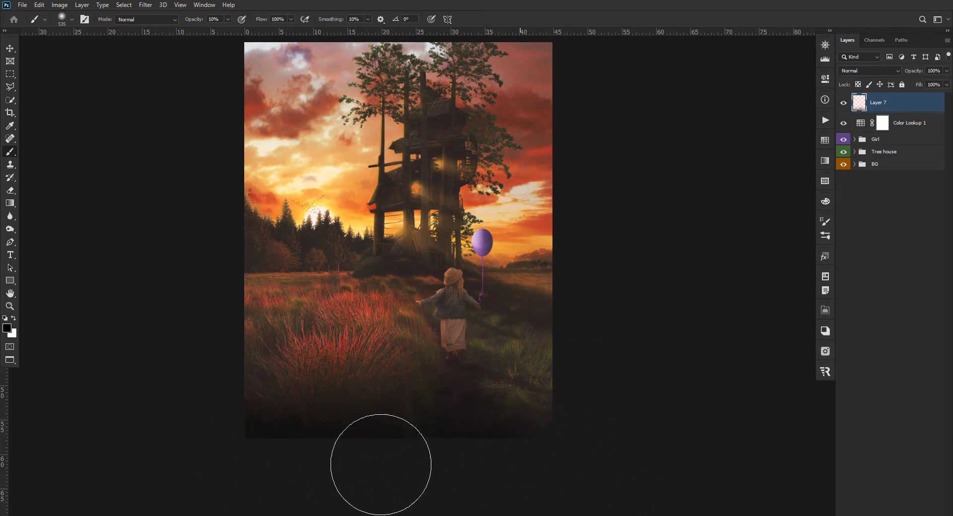
{"action": "scroll", "coordinate": [382, 471], "scroll_direction": "down", "scroll_amount": 1}
{"action": "key", "text": "v"}
{"action": "scroll", "coordinate": [185, 102], "scroll_direction": "up", "scroll_amount": 1}
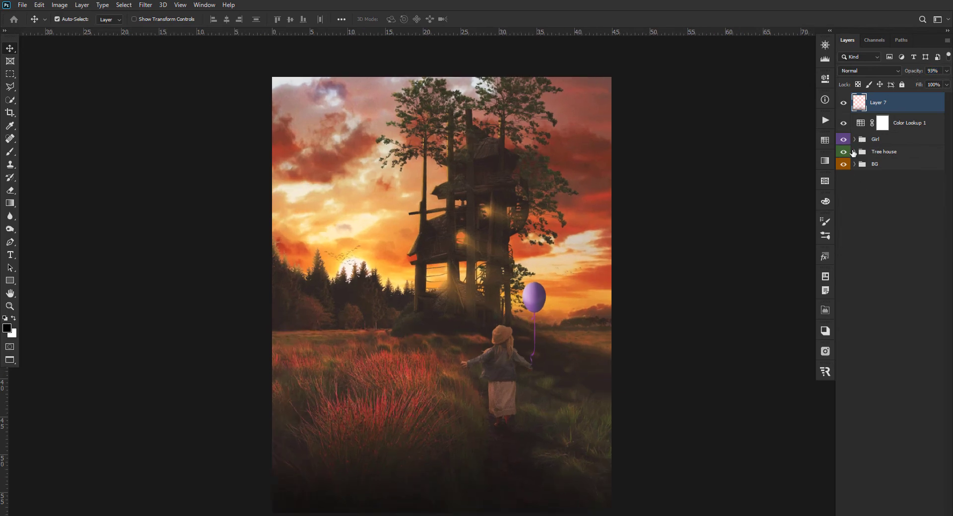
{"action": "left_click", "coordinate": [853, 152]}
{"action": "left_click", "coordinate": [854, 151]}
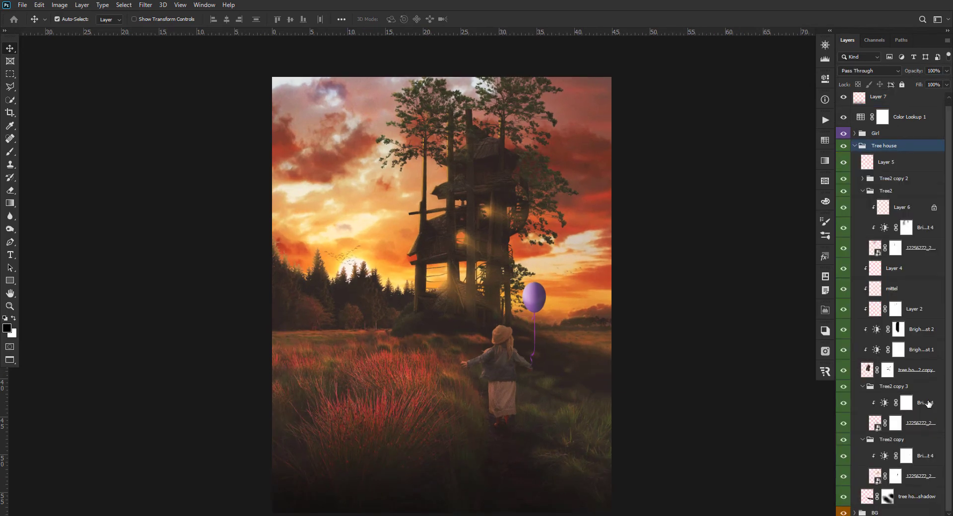
Paste the vine above Tree2 copy 3 and place it on the tower's lower floor
{"action": "left_click", "coordinate": [903, 389]}
{"action": "key", "text": "ctrl+plus"}
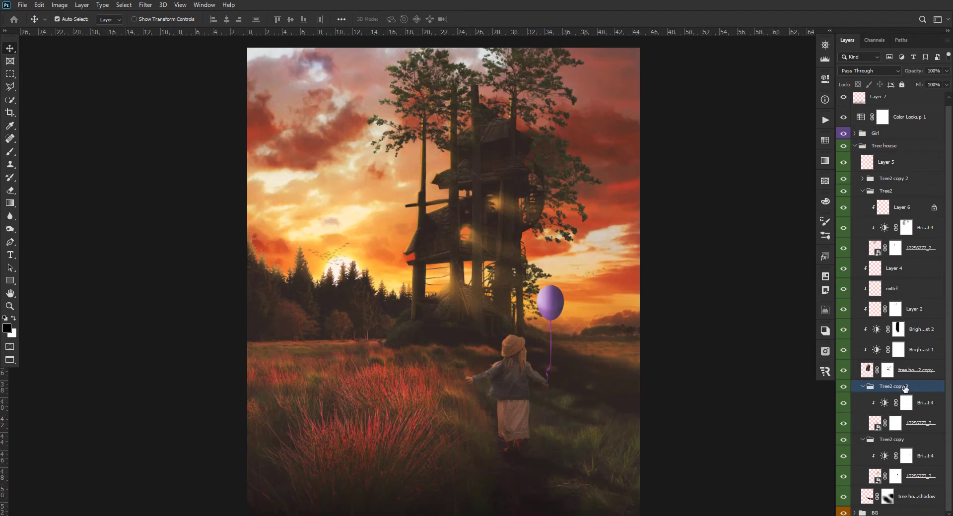
{"action": "key", "text": "ctrl+plus"}
{"action": "key", "text": "ctrl+v"}
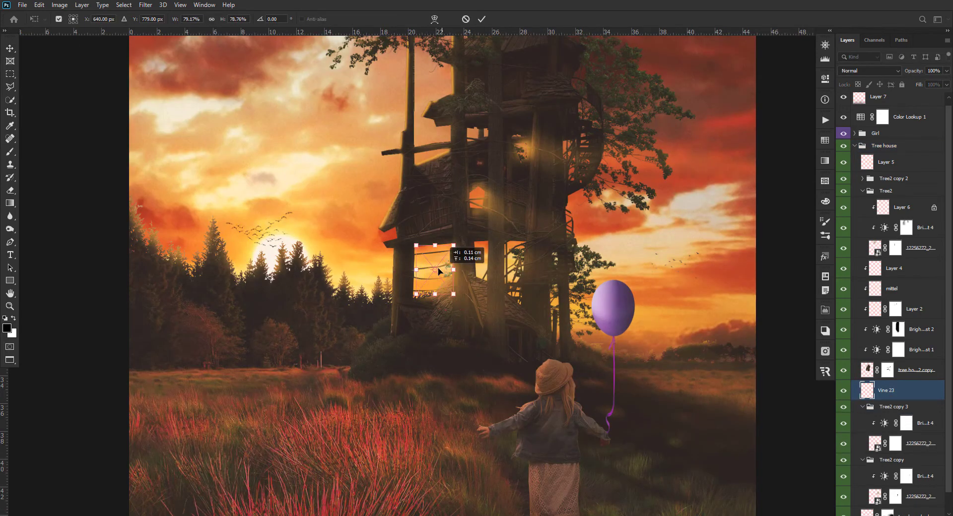
{"action": "left_click_drag", "start_coordinate": [439, 270], "coordinate": [427, 268]}
{"action": "key", "text": "Return"}
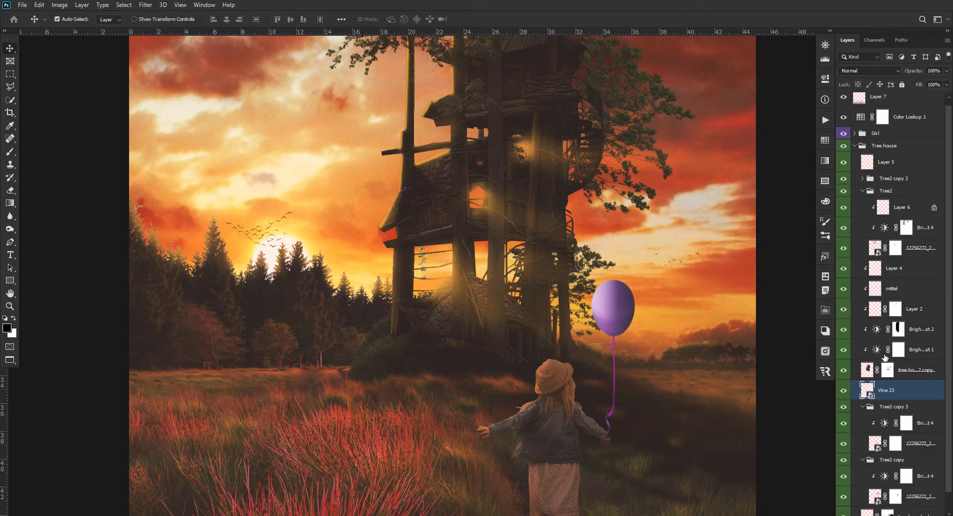
Darken the vine with a lower Hue/Saturation Lightness
{"action": "key", "text": "ctrl+u"}
{"action": "left_click_drag", "start_coordinate": [469, 100], "coordinate": [662, 136]}
{"action": "left_click_drag", "start_coordinate": [639, 256], "coordinate": [622, 257]}
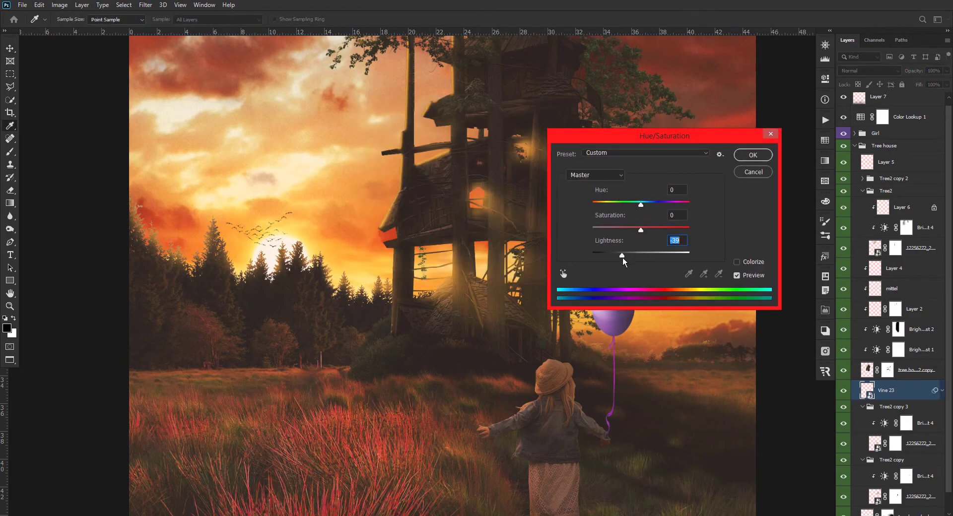
{"action": "key", "text": "Return"}
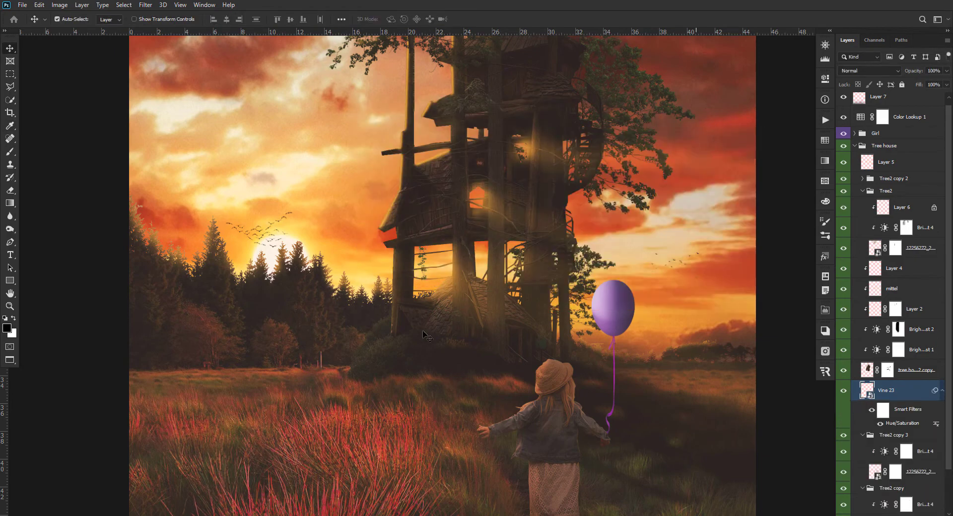
Duplicate the vine and move the copy up the tower
{"action": "key", "text": "ctrl+j"}
{"action": "key", "text": "ctrl+t"}
{"action": "left_click_drag", "start_coordinate": [431, 263], "coordinate": [445, 131]}
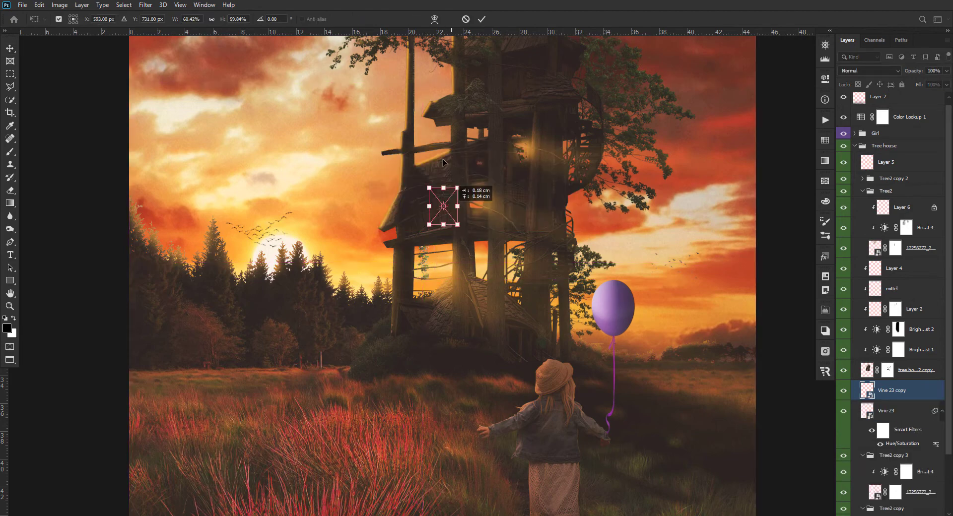
{"action": "key", "text": "Return"}
{"action": "scroll", "coordinate": [476, 356], "scroll_direction": "down", "scroll_amount": 1}
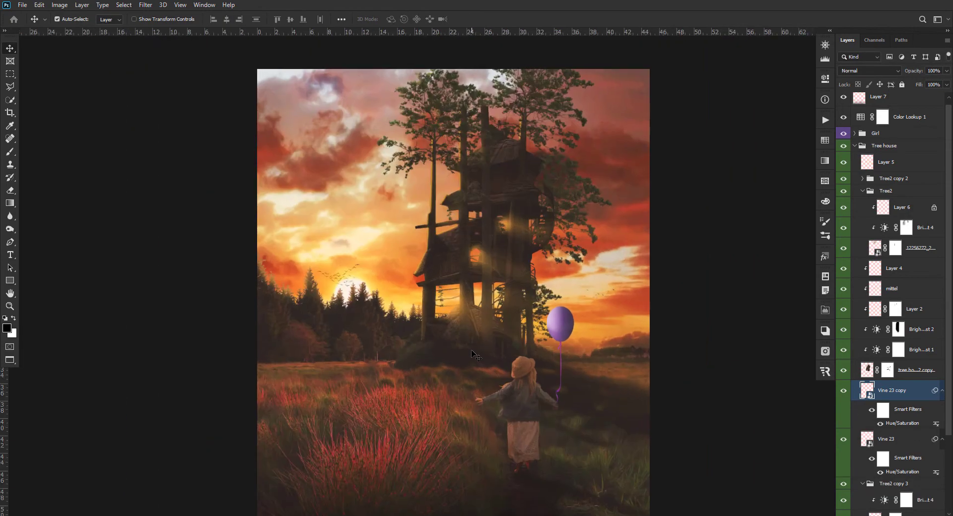
{"action": "scroll", "coordinate": [476, 356], "scroll_direction": "down", "scroll_amount": 1}
{"action": "scroll", "coordinate": [362, 218], "scroll_direction": "up", "scroll_amount": 1}
Add a second vine copy rotated onto the tower, then select Layer 7
{"action": "key", "text": "ctrl+j"}
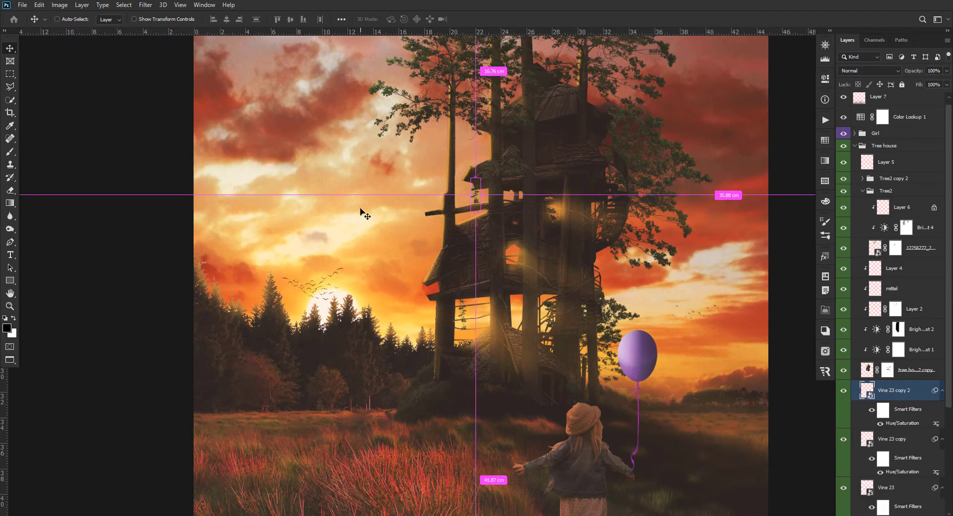
{"action": "key", "text": "ctrl+t"}
{"action": "mouse_move", "coordinate": [545, 254]}
{"action": "left_mouse_down"}
{"action": "mouse_move", "coordinate": [514, 298]}
{"action": "mouse_move", "coordinate": [521, 305]}
{"action": "mouse_move", "coordinate": [507, 284]}
{"action": "mouse_move", "coordinate": [519, 300]}
{"action": "left_mouse_up"}
{"action": "key", "text": "Return"}
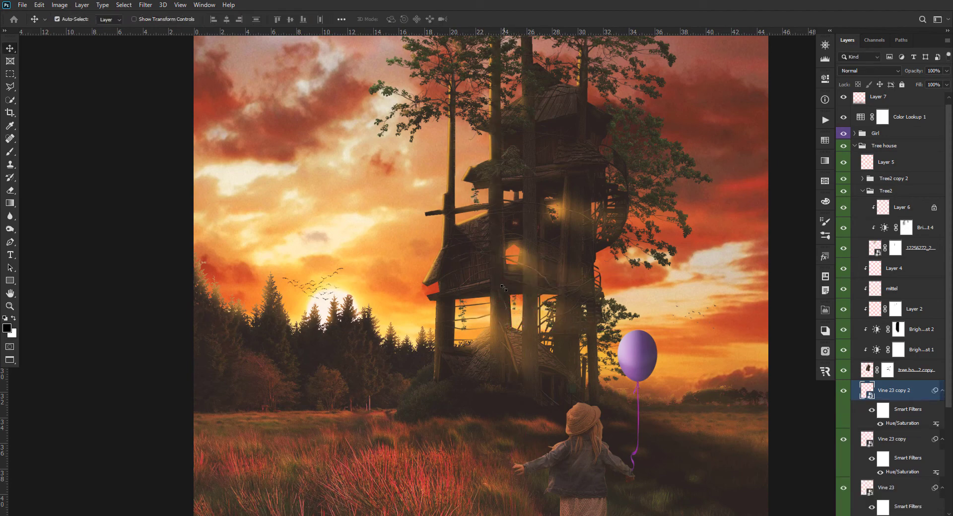
{"action": "scroll", "coordinate": [502, 288], "scroll_direction": "down", "scroll_amount": 2}
{"action": "scroll", "coordinate": [477, 293], "scroll_direction": "up", "scroll_amount": 2}
{"action": "scroll", "coordinate": [456, 300], "scroll_direction": "down", "scroll_amount": 1}
{"action": "scroll", "coordinate": [445, 306], "scroll_direction": "down", "scroll_amount": 1}
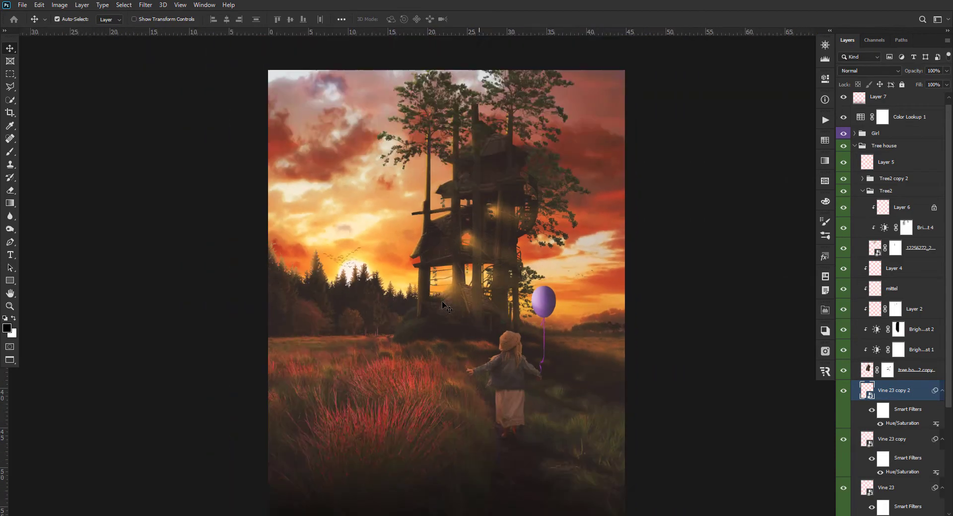
{"action": "scroll", "coordinate": [436, 298], "scroll_direction": "down", "scroll_amount": 1}
{"action": "scroll", "coordinate": [395, 250], "scroll_direction": "up", "scroll_amount": 1}
{"action": "scroll", "coordinate": [391, 247], "scroll_direction": "up", "scroll_amount": 1}
{"action": "scroll", "coordinate": [391, 246], "scroll_direction": "down", "scroll_amount": 1}
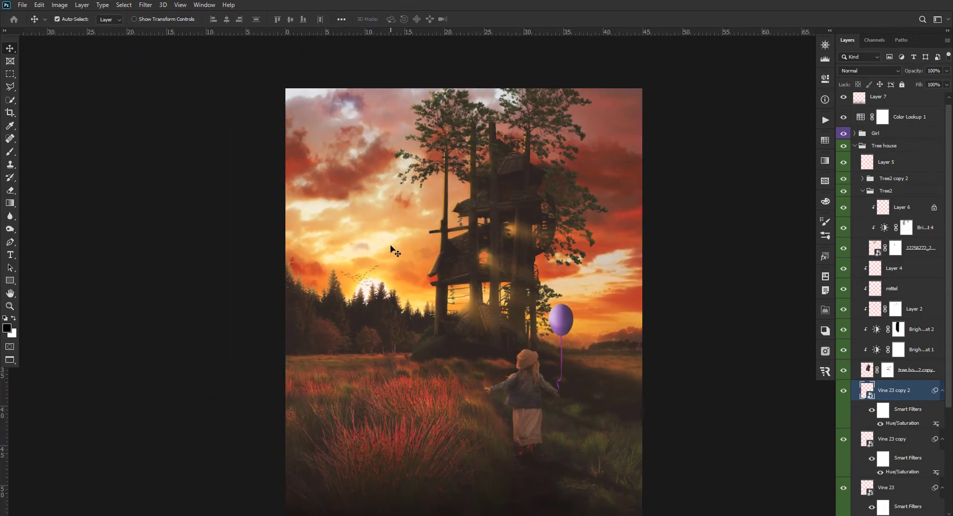
{"action": "scroll", "coordinate": [390, 246], "scroll_direction": "up", "scroll_amount": 1}
{"action": "left_click", "coordinate": [879, 98]}
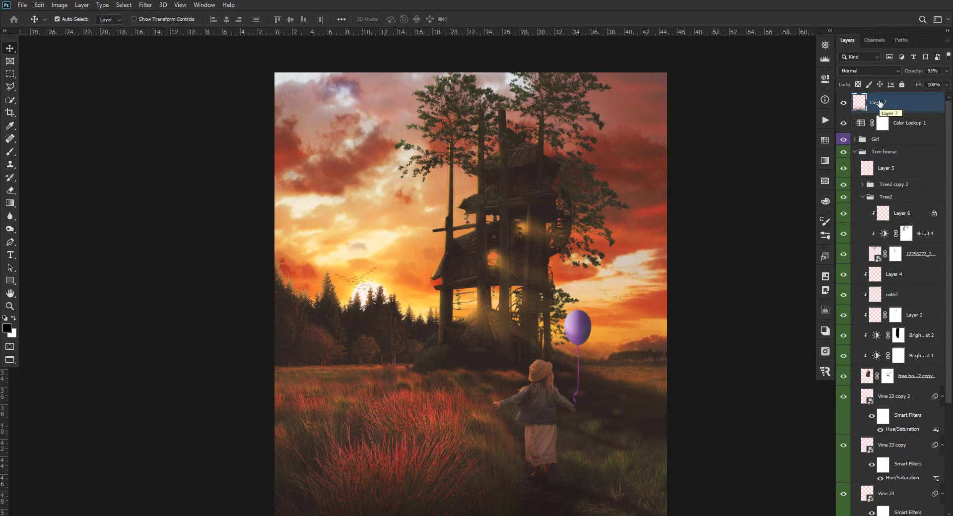
Paste the cage from the PNG document into Tree House, shrunk and hung from the beam
{"action": "key", "text": "f"}
{"action": "left_click", "coordinate": [96, 39]}
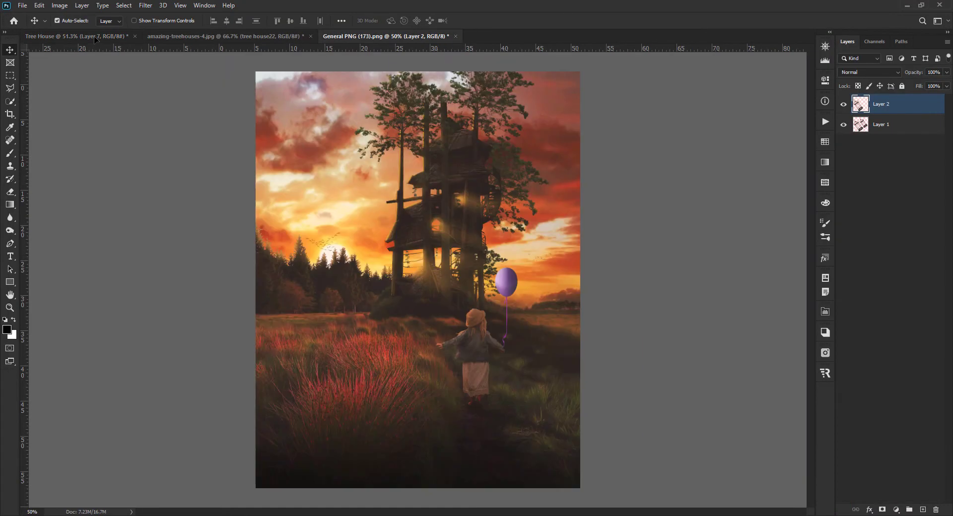
{"action": "key", "text": "ctrl+v"}
{"action": "key", "text": "ctrl+t"}
{"action": "left_click_drag", "start_coordinate": [264, 394], "coordinate": [381, 268]}
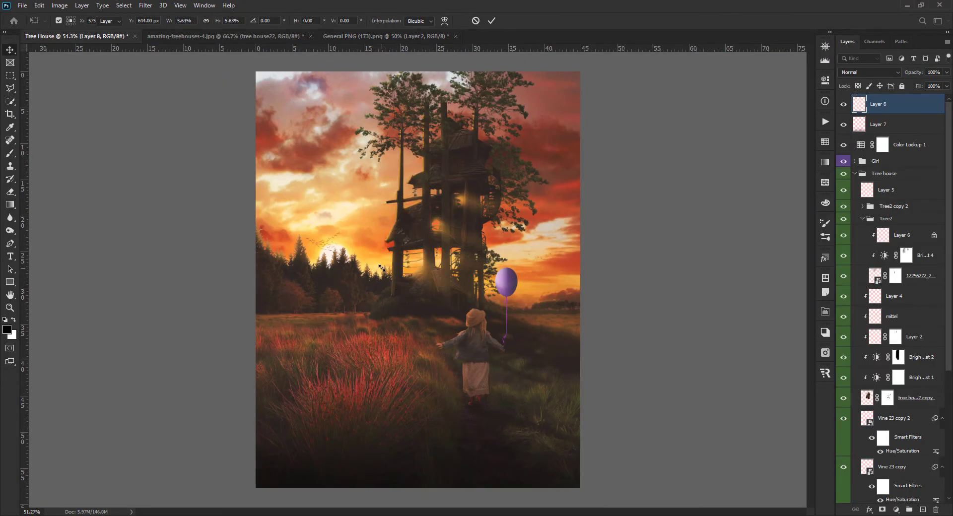
{"action": "key", "text": "f"}
{"action": "scroll", "coordinate": [381, 268], "scroll_direction": "up", "scroll_amount": 3}
{"action": "mouse_move", "coordinate": [541, 323]}
{"action": "left_mouse_down"}
{"action": "mouse_move", "coordinate": [531, 350]}
{"action": "mouse_move", "coordinate": [479, 276]}
{"action": "left_mouse_up"}
{"action": "scroll", "coordinate": [479, 277], "scroll_direction": "down", "scroll_amount": 3}
{"action": "scroll", "coordinate": [439, 317], "scroll_direction": "up", "scroll_amount": 2}
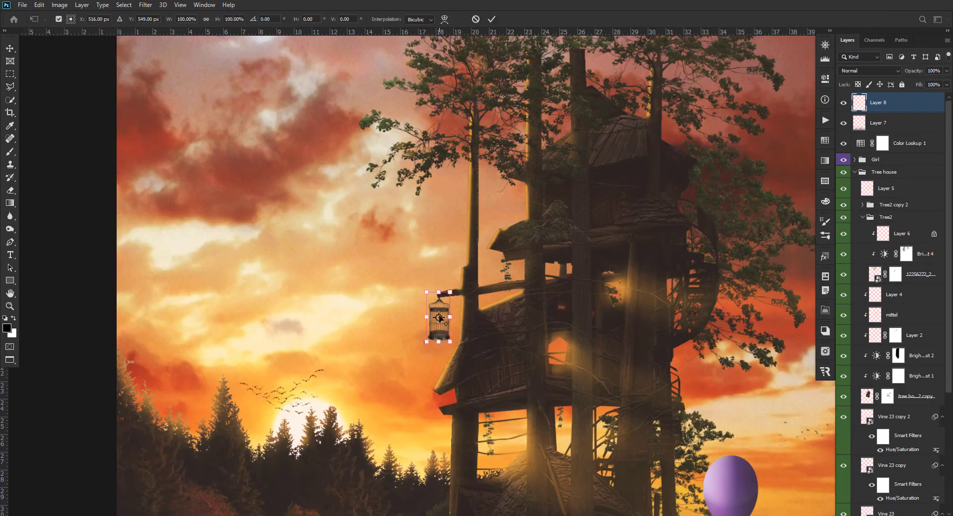
{"action": "left_click_drag", "start_coordinate": [439, 317], "coordinate": [446, 326]}
{"action": "key", "text": "Return"}
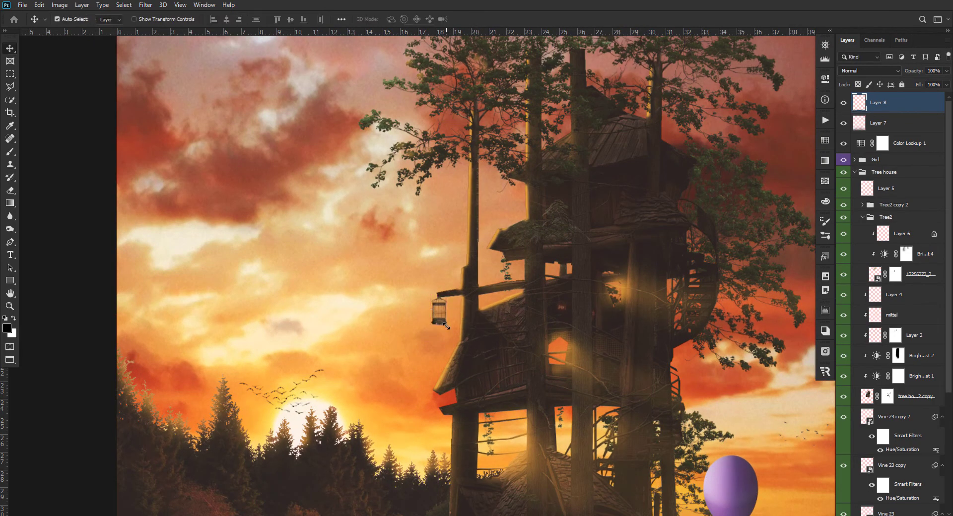
Move Layers 7 and 8 together in the layer stack, beneath Color Lookup 1
{"action": "key", "text": "ctrl+minus"}
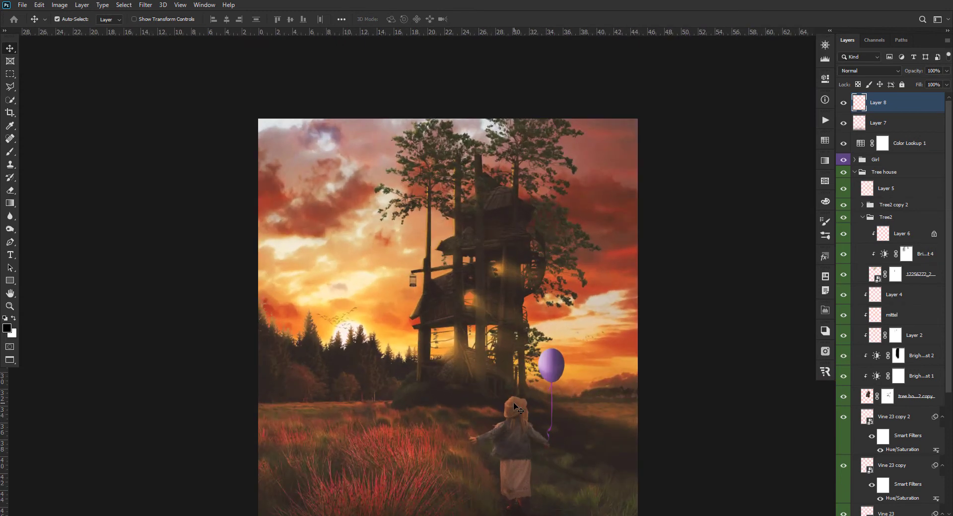
{"action": "scroll", "coordinate": [516, 407], "scroll_direction": "down", "scroll_amount": 1}
{"action": "key", "text": "h"}
{"action": "scroll", "coordinate": [472, 379], "scroll_direction": "down", "scroll_amount": 2}
{"action": "left_click", "coordinate": [878, 123], "text": "shift"}
{"action": "mouse_move", "coordinate": [878, 123]}
{"action": "left_mouse_down"}
{"action": "mouse_move", "coordinate": [910, 152]}
{"action": "mouse_move", "coordinate": [906, 99]}
{"action": "left_mouse_up"}
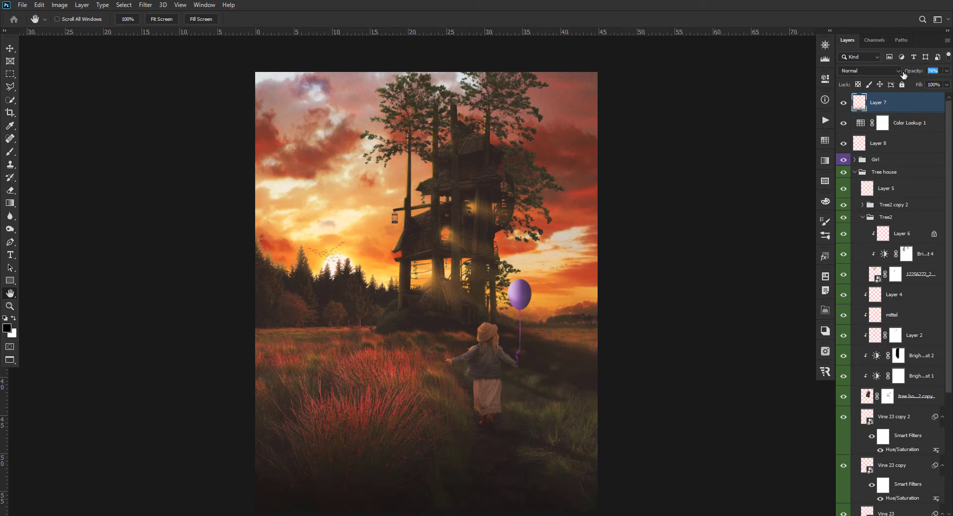
Collapse the Tree house group and select Landscape (21) in the BG group
{"action": "scroll", "coordinate": [420, 240], "scroll_direction": "down", "scroll_amount": 1}
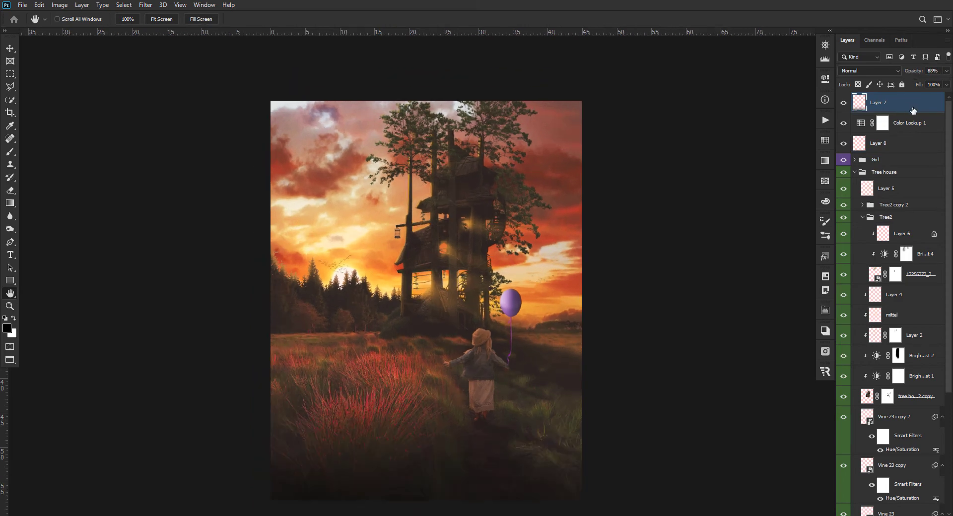
{"action": "scroll", "coordinate": [537, 300], "scroll_direction": "up", "scroll_amount": 1}
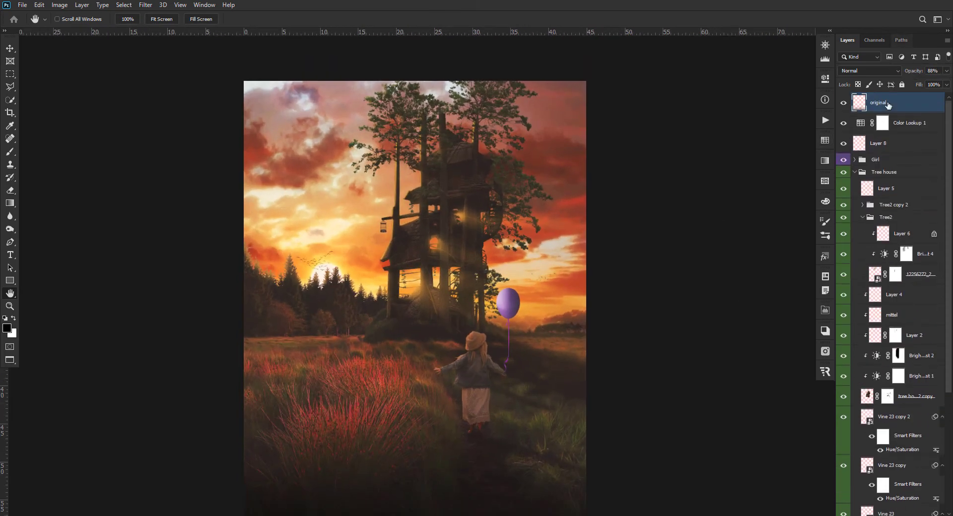
{"action": "left_click", "coordinate": [854, 172]}
{"action": "left_click", "coordinate": [854, 184]}
{"action": "left_click", "coordinate": [866, 262]}
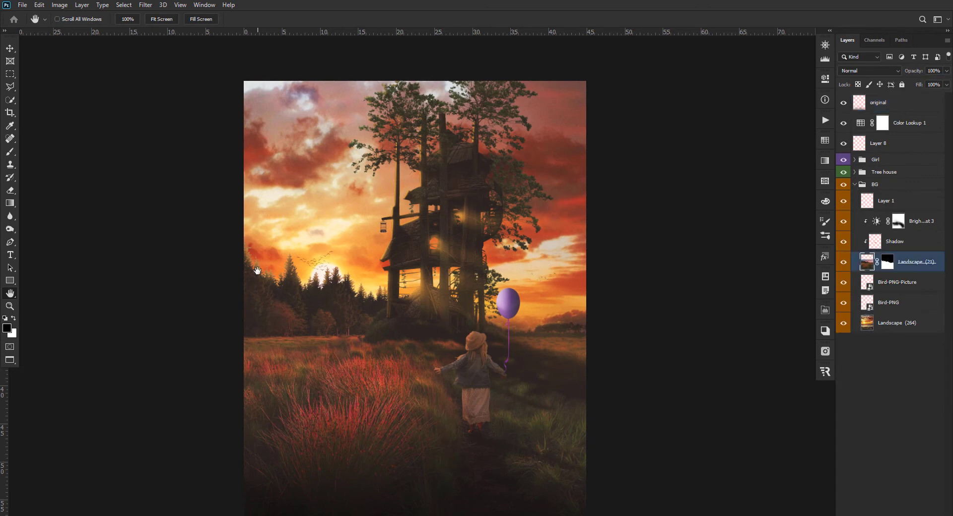
Set up the Burn tool with its range limited to Midtones for the left tree line
{"action": "left_click", "coordinate": [10, 229]}
{"action": "left_click", "coordinate": [139, 19]}
{"action": "left_click", "coordinate": [135, 42]}
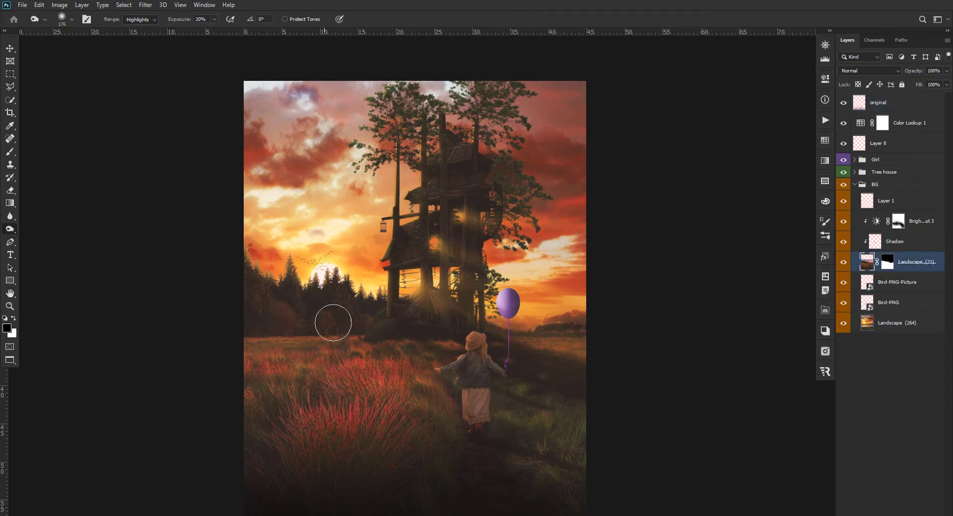
{"action": "left_click", "coordinate": [139, 20]}
{"action": "left_click", "coordinate": [136, 35]}
{"action": "key", "text": "v"}
{"action": "scroll", "coordinate": [449, 269], "scroll_direction": "down", "scroll_amount": 1}
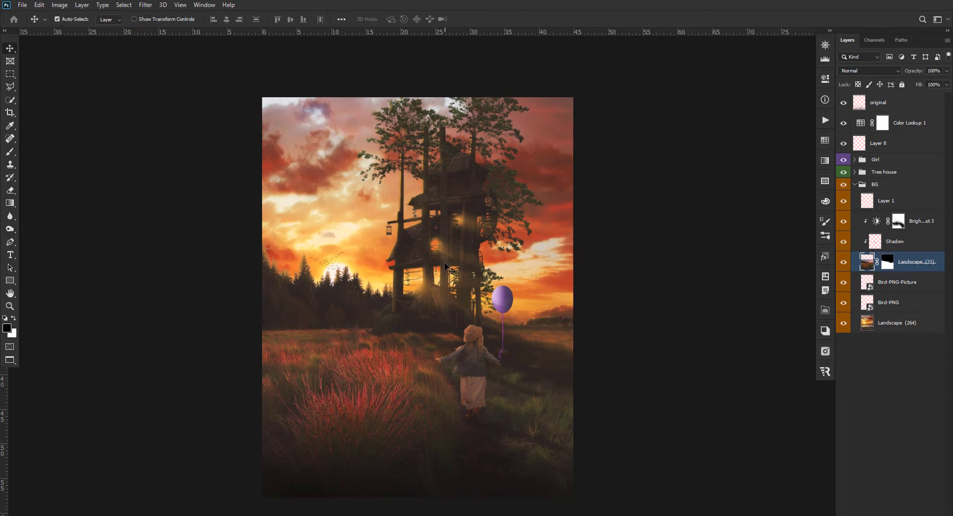
{"action": "scroll", "coordinate": [449, 270], "scroll_direction": "up", "scroll_amount": 1}
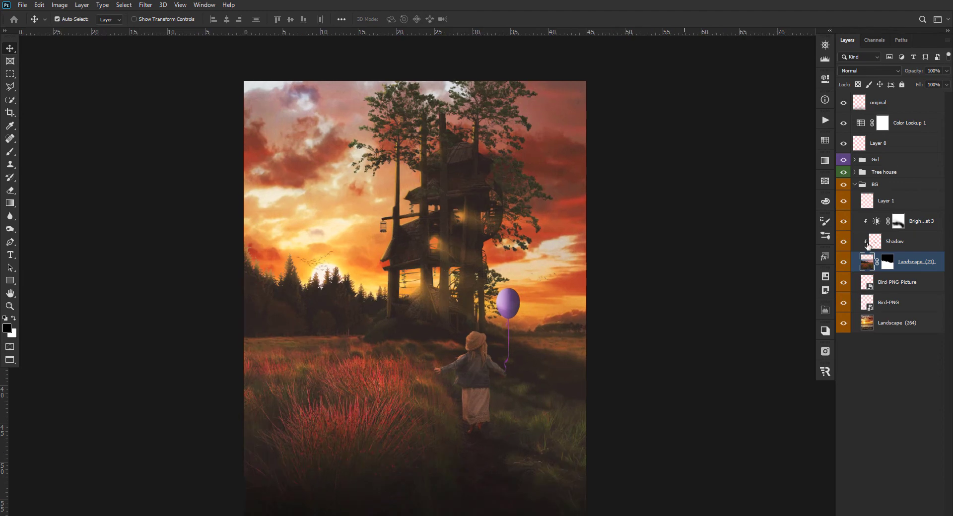
Choose a tree-shaped brush from the Tree Set and a reddish-brown paint colour
{"action": "key", "text": "b"}
{"action": "right_click", "coordinate": [456, 266]}
{"action": "scroll", "coordinate": [520, 348], "scroll_direction": "up", "scroll_amount": 5}
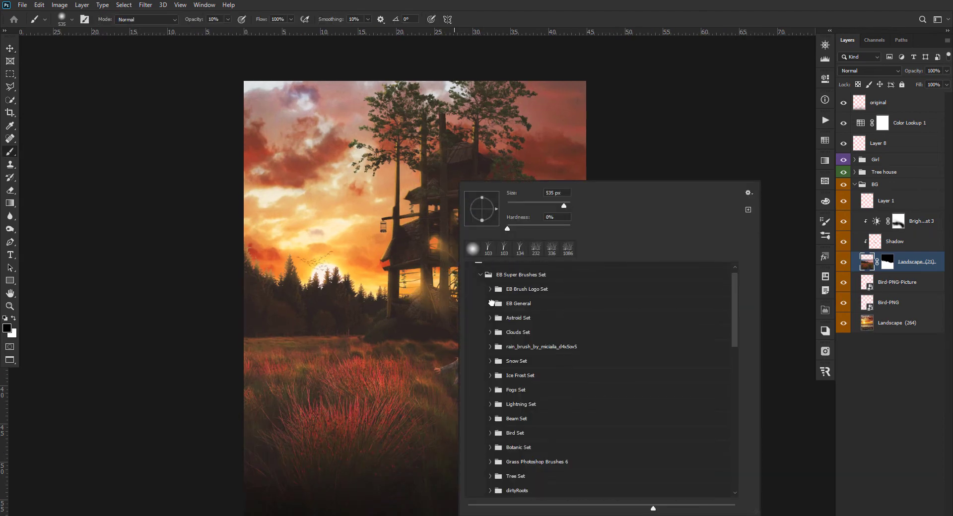
{"action": "left_click", "coordinate": [491, 445]}
{"action": "scroll", "coordinate": [736, 359], "scroll_direction": "down", "scroll_amount": 2}
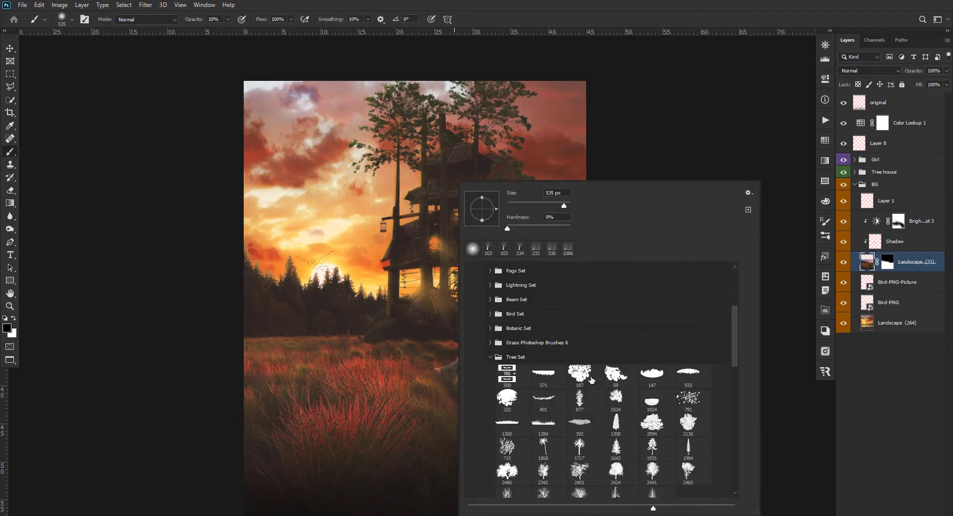
{"action": "scroll", "coordinate": [736, 359], "scroll_direction": "down", "scroll_amount": 3}
{"action": "scroll", "coordinate": [736, 359], "scroll_direction": "down", "scroll_amount": 3}
{"action": "scroll", "coordinate": [735, 358], "scroll_direction": "up", "scroll_amount": 2}
{"action": "scroll", "coordinate": [317, 305], "scroll_direction": "up", "scroll_amount": 5}
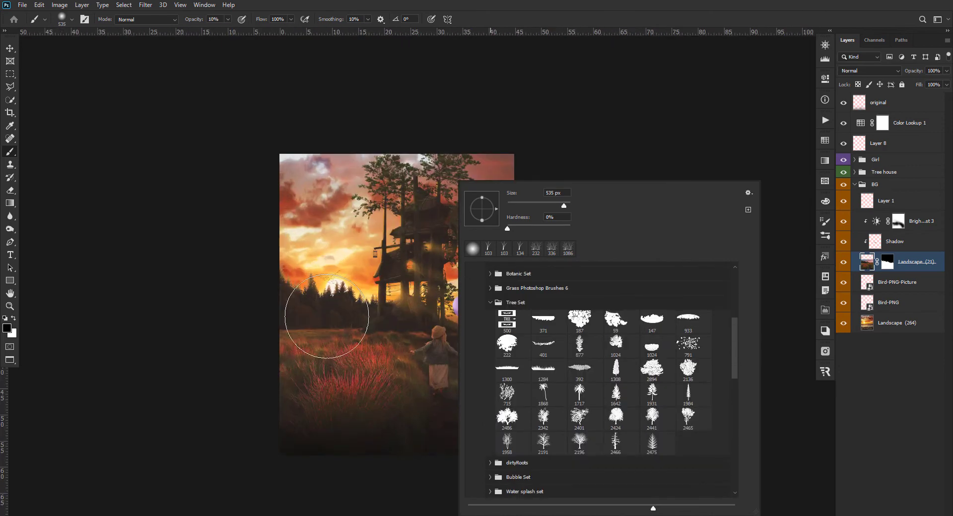
{"action": "left_click", "coordinate": [578, 320]}
{"action": "left_click", "coordinate": [436, 322]}
{"action": "left_click", "coordinate": [485, 344], "text": "alt"}
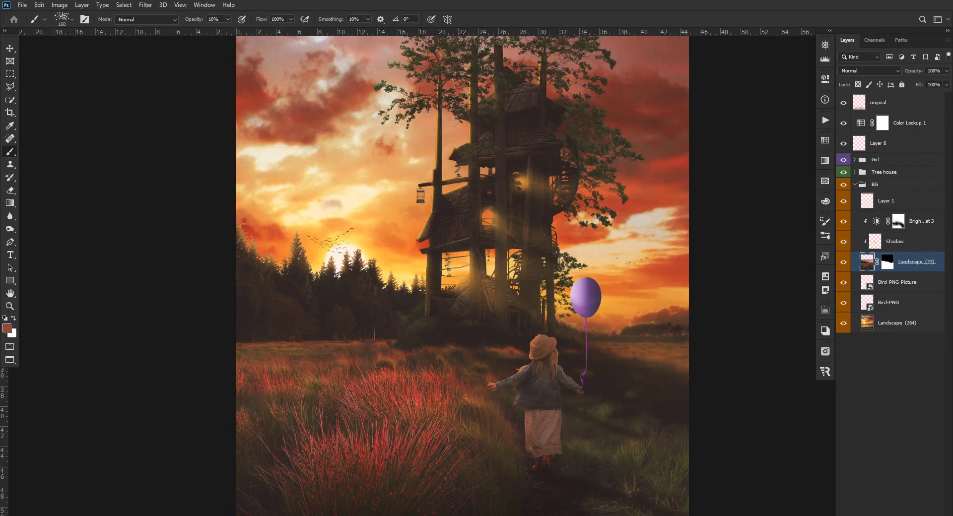
Add Layer 9 clipped to Landscape (21) and paint foliage near the treehouse base at 100%
{"action": "key", "text": "ctrl+shift+alt+n"}
{"action": "key", "text": "ctrl+alt+g"}
{"action": "key", "text": "0"}
{"action": "scroll", "coordinate": [482, 298], "scroll_direction": "up", "scroll_amount": 2}
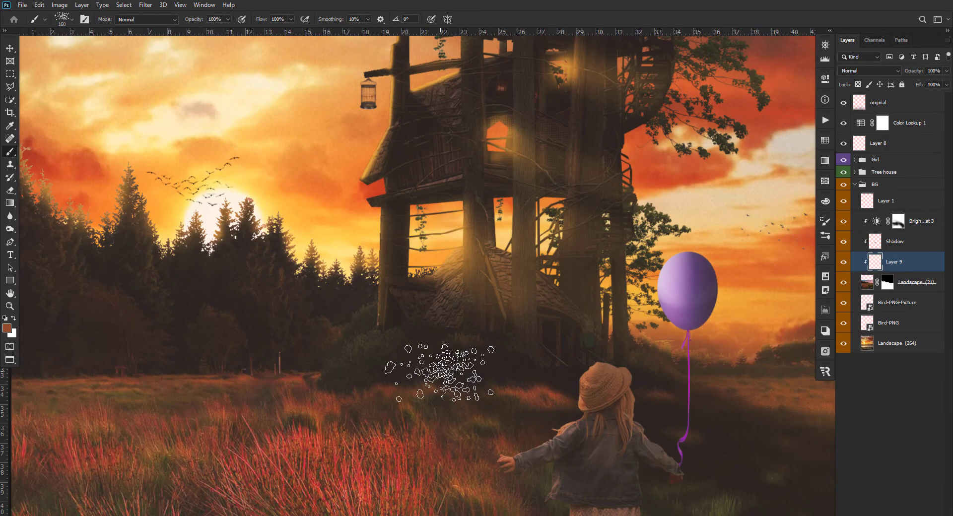
{"action": "key", "text": "bracketleft"}
{"action": "key", "text": "bracketleft"}
{"action": "key", "text": "bracketleft"}
{"action": "scroll", "coordinate": [442, 377], "scroll_direction": "down", "scroll_amount": 3}
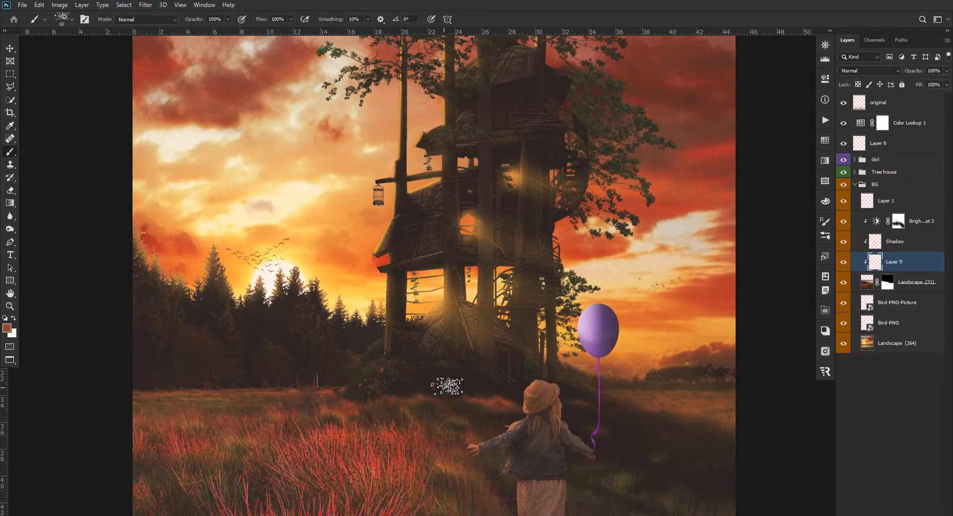
{"action": "scroll", "coordinate": [454, 429], "scroll_direction": "down", "scroll_amount": 1}
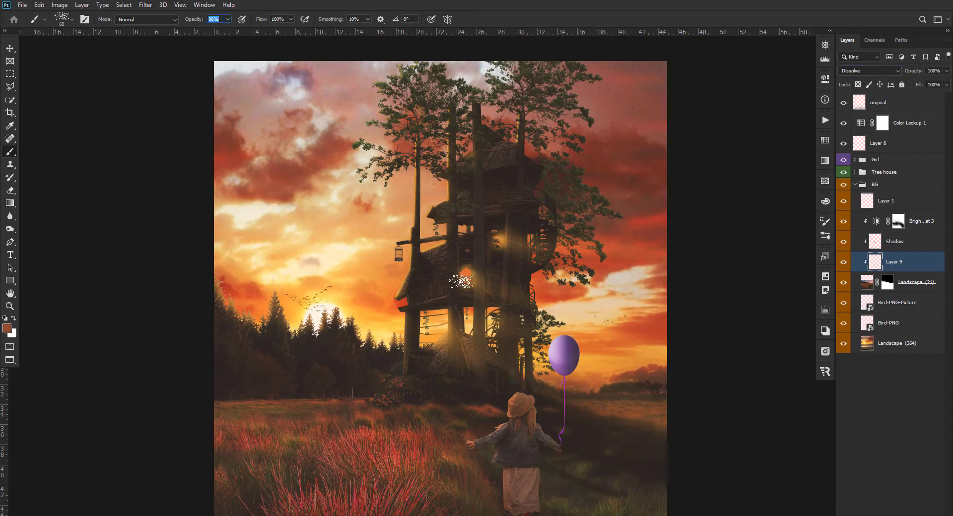
{"action": "scroll", "coordinate": [382, 413], "scroll_direction": "down", "scroll_amount": 1}
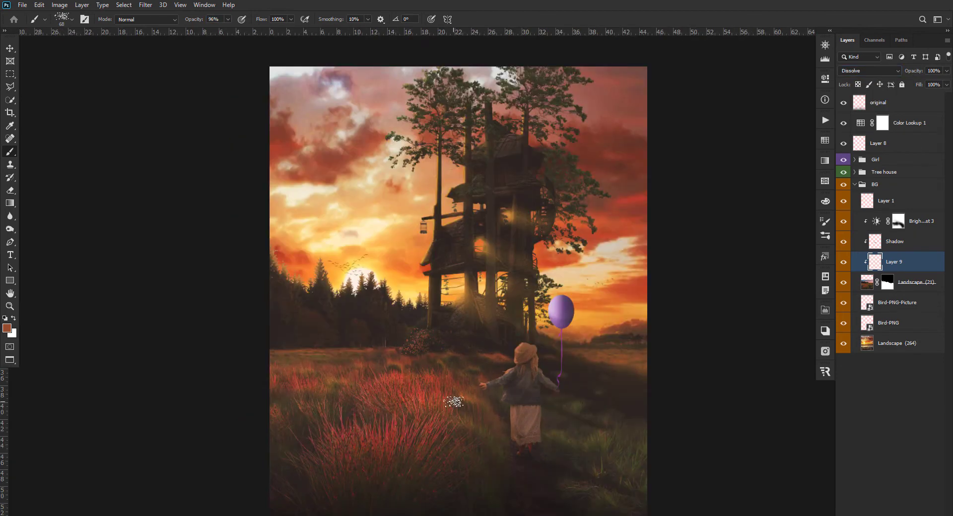
{"action": "key", "text": "e"}
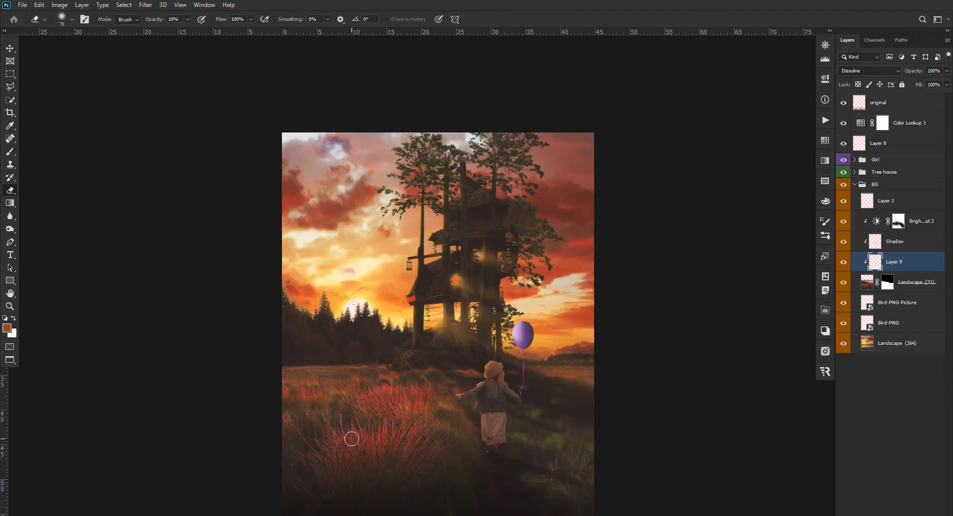
{"action": "key", "text": "v"}
{"action": "scroll", "coordinate": [478, 311], "scroll_direction": "up", "scroll_amount": 3}
Select the original layer and pick yellow as the paint colour
{"action": "key", "text": "b"}
{"action": "right_click", "coordinate": [477, 311]}
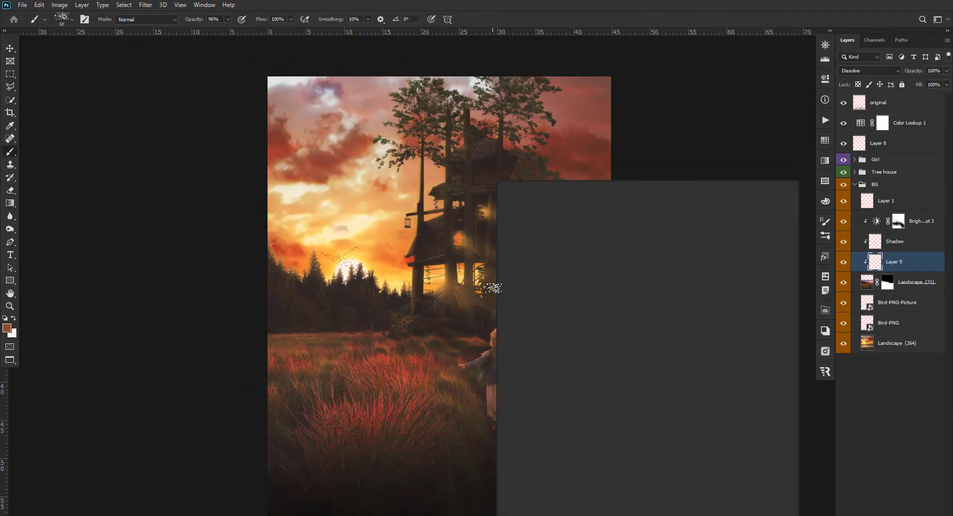
{"action": "key", "text": "Escape"}
{"action": "key", "text": "v"}
{"action": "left_click", "coordinate": [878, 107]}
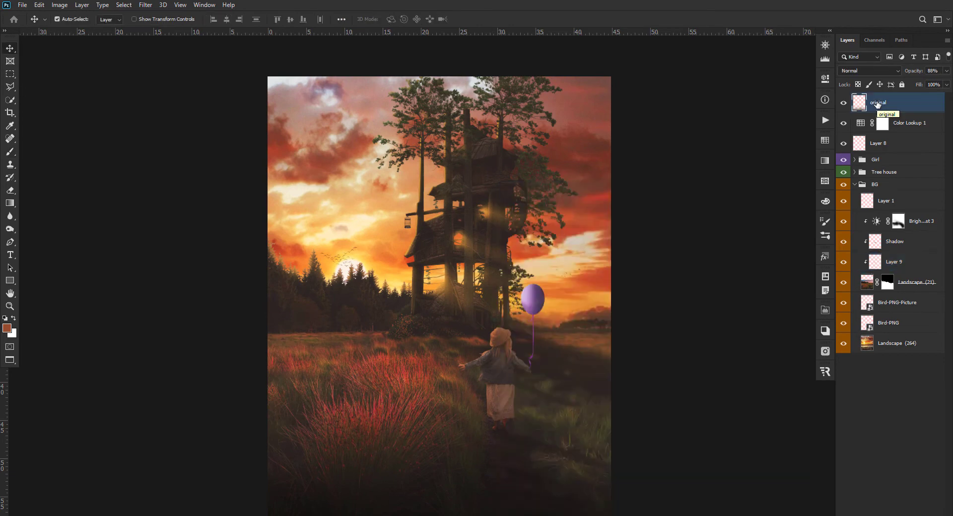
{"action": "key", "text": "b"}
{"action": "scroll", "coordinate": [417, 265], "scroll_direction": "up", "scroll_amount": 1}
{"action": "right_click", "coordinate": [426, 182]}
{"action": "key", "text": "Escape"}
{"action": "left_click", "coordinate": [825, 141]}
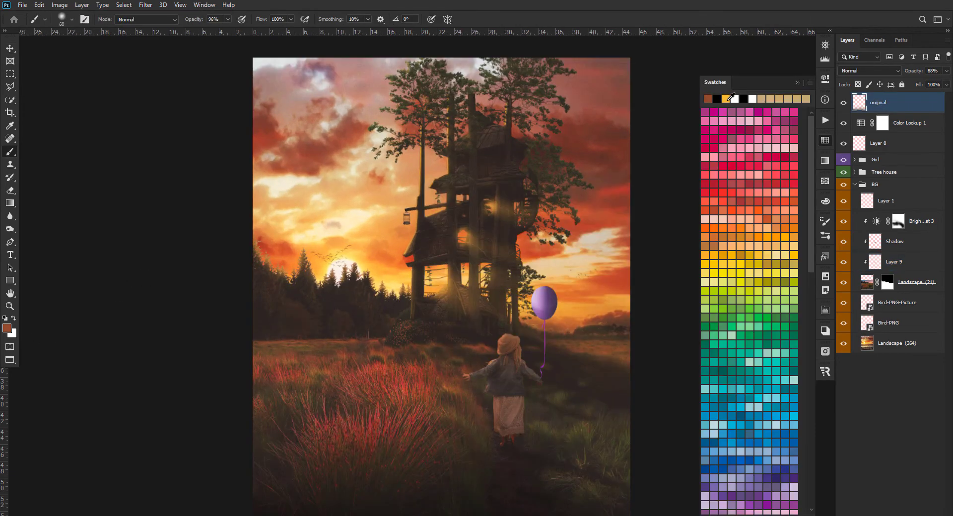
{"action": "left_click", "coordinate": [728, 98]}
{"action": "left_click", "coordinate": [825, 140]}
Change Layer 9's blend mode, then add a new empty Layer 10 above original
{"action": "left_click", "coordinate": [886, 318]}
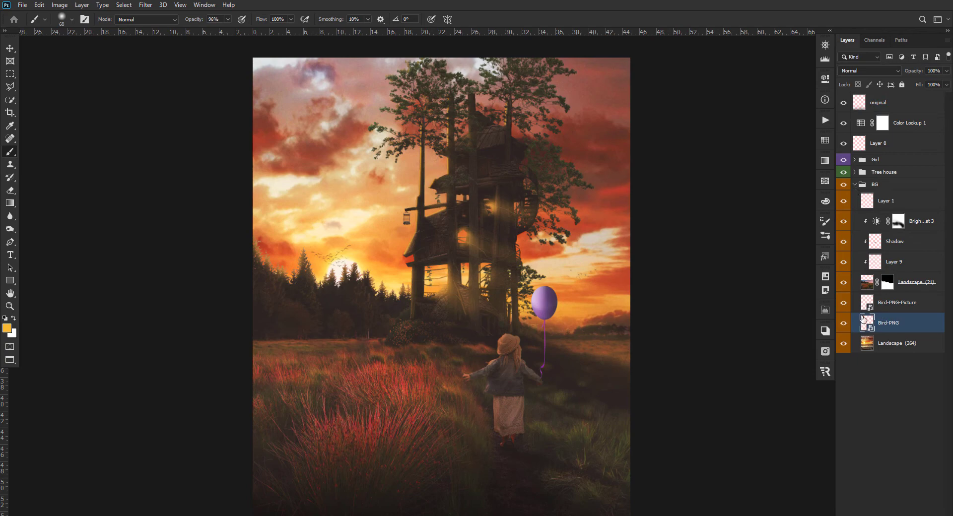
{"action": "left_click", "coordinate": [873, 262]}
{"action": "key", "text": "shift+alt+i"}
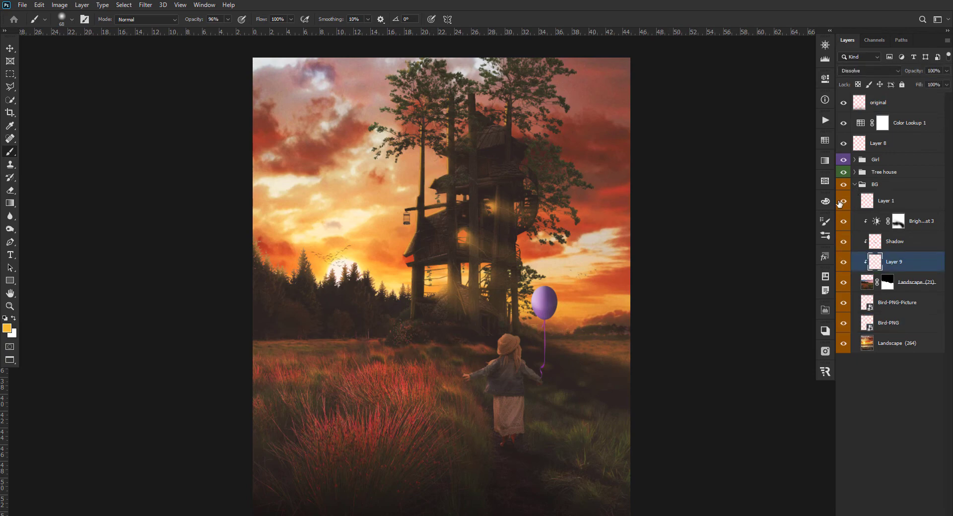
{"action": "left_click", "coordinate": [886, 200]}
{"action": "key", "text": "ctrl+plus"}
{"action": "type", "text": "92"}
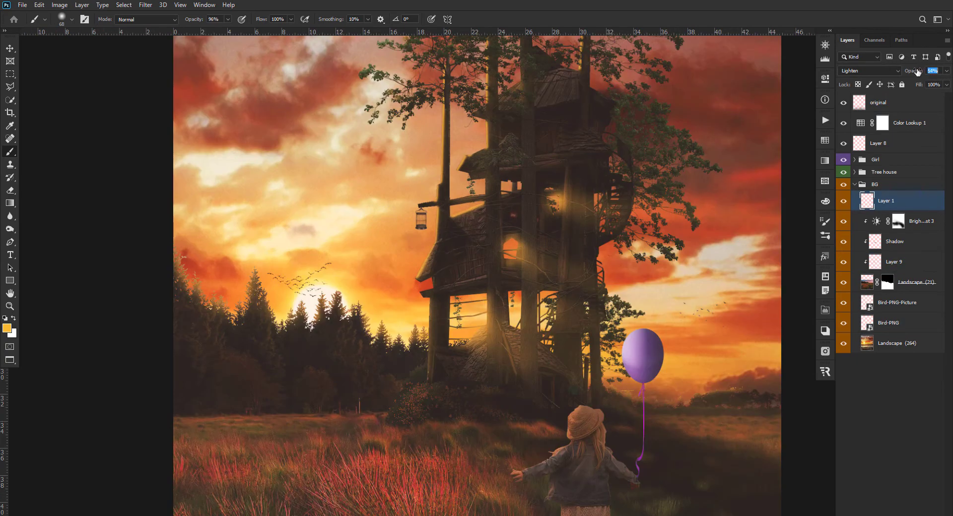
{"action": "left_click", "coordinate": [903, 107]}
{"action": "key", "text": "ctrl+shift+alt+n"}
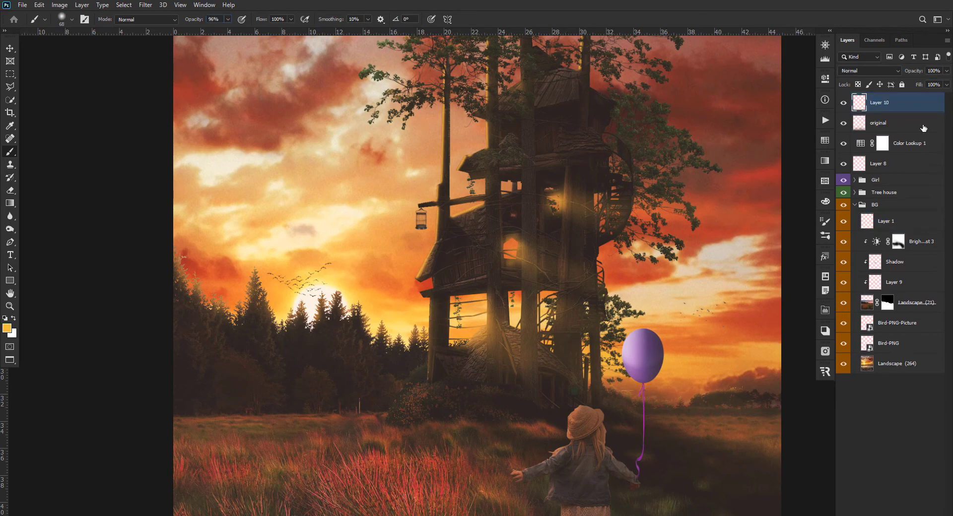
Stamp visible layers into Layer 10 and apply Exposure X2's Cross Processing Slide Film (mild) look
{"action": "key", "text": "ctrl+shift+alt+e"}
{"action": "key", "text": "ctrl+minus"}
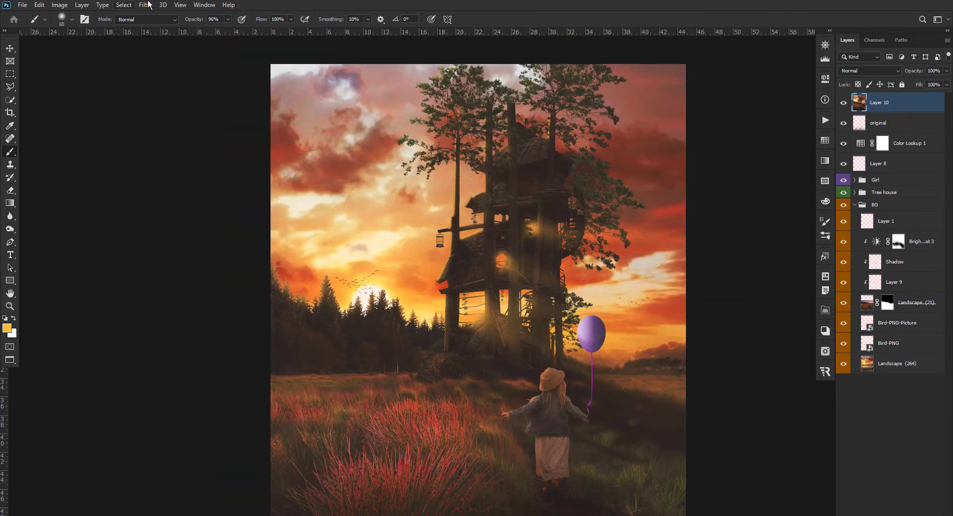
{"action": "left_click", "coordinate": [145, 5]}
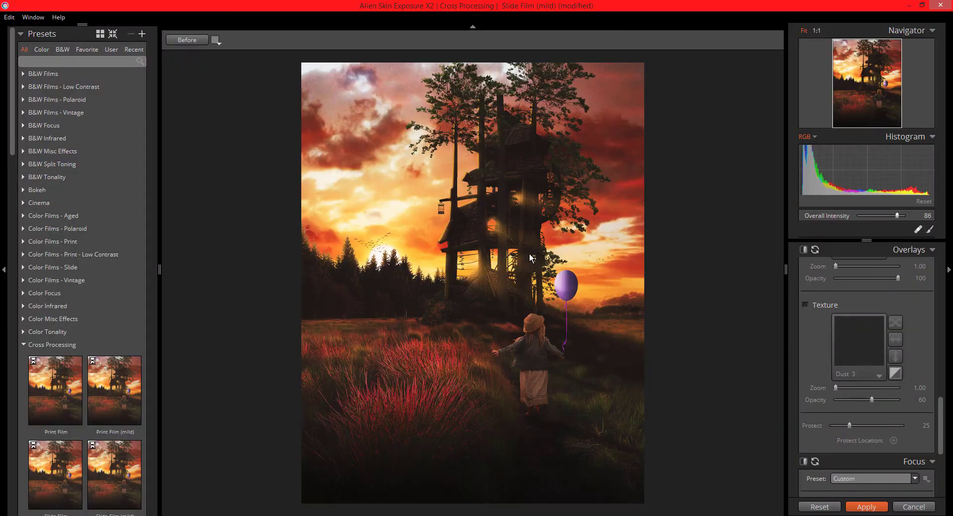
{"action": "left_click", "coordinate": [867, 508]}
{"action": "scroll", "coordinate": [426, 145], "scroll_direction": "down", "scroll_amount": 1}
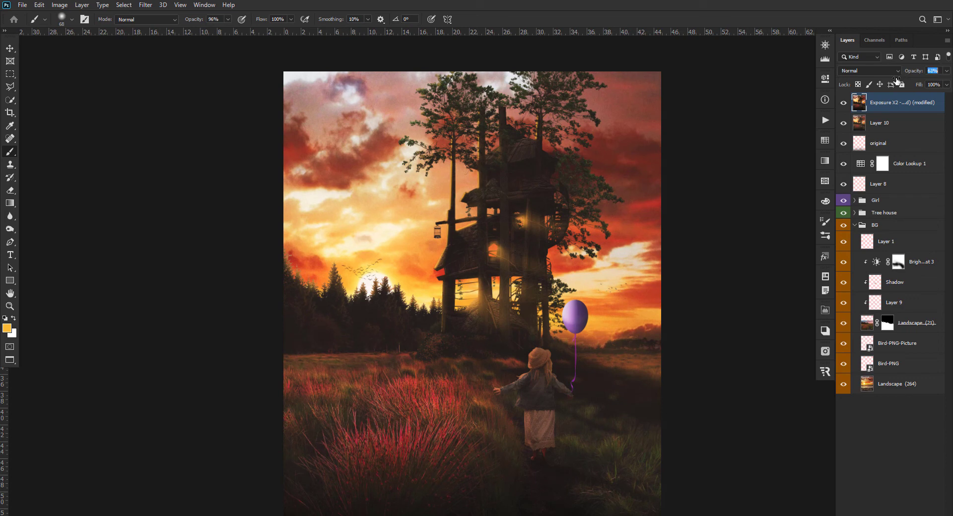
{"action": "scroll", "coordinate": [187, 162], "scroll_direction": "down", "scroll_amount": 1}
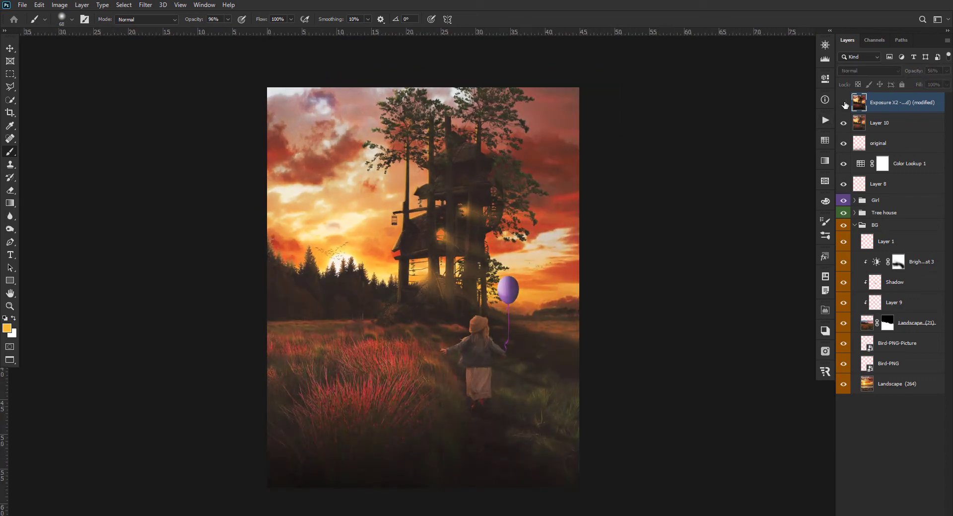
Paint a soft orange glow around the sun on a new layer set to Lighten
{"action": "key", "text": "ctrl+shift+alt+n"}
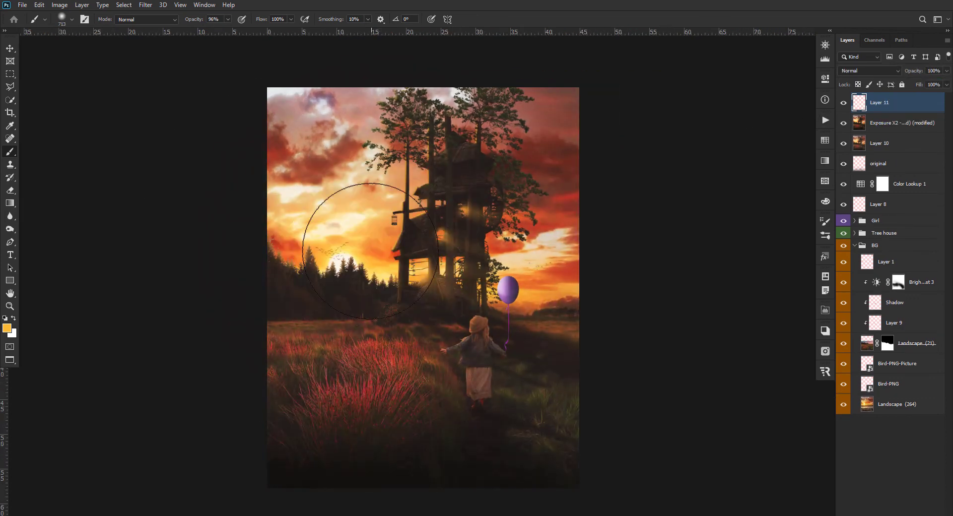
{"action": "left_click", "coordinate": [340, 226]}
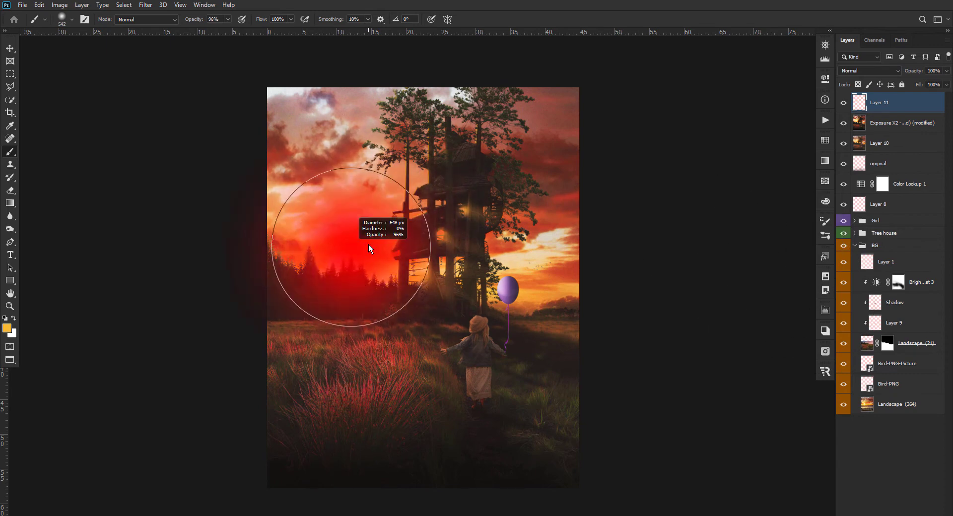
{"action": "left_click", "coordinate": [868, 71]}
{"action": "left_click", "coordinate": [848, 146]}
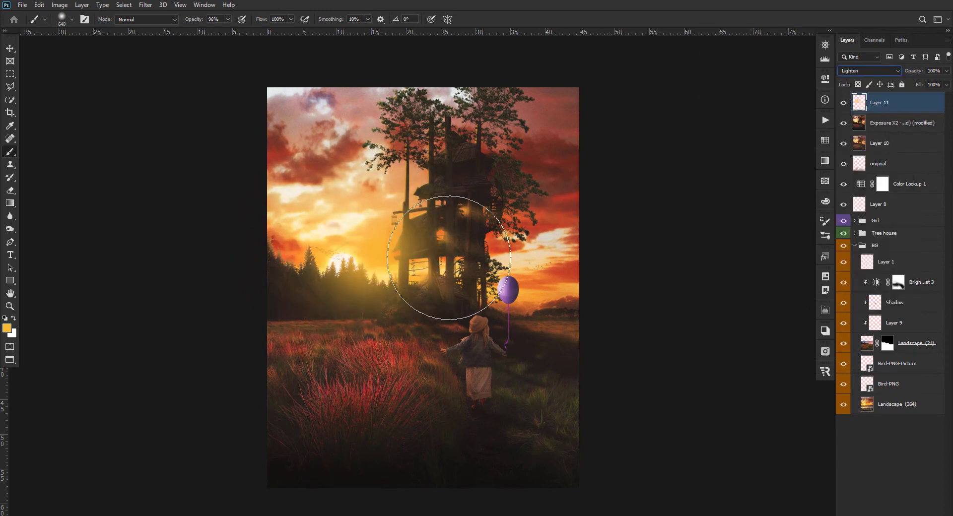
Enlarge Layer 11 to about 110%, stretching it wider on both sides
{"action": "key", "text": "ctrl+t"}
{"action": "left_click_drag", "start_coordinate": [267, 119], "coordinate": [257, 113]}
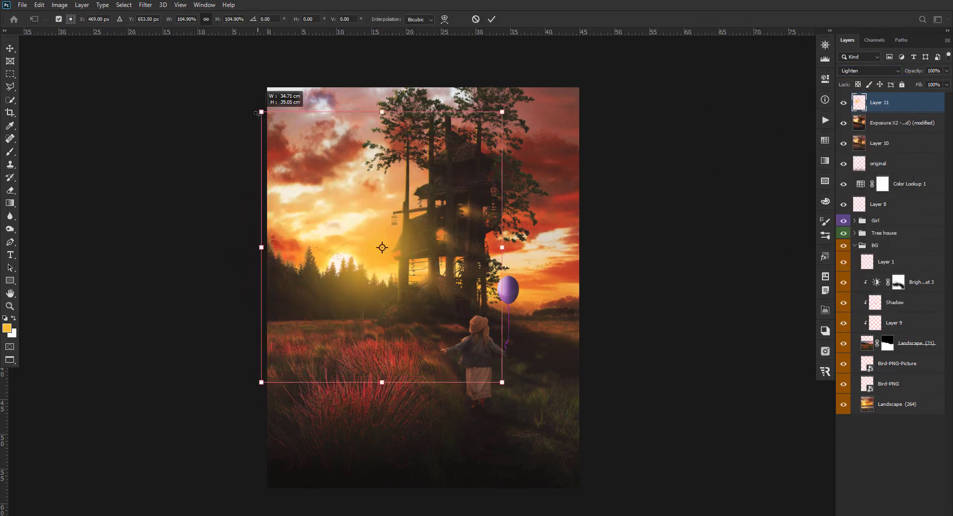
{"action": "left_click_drag", "start_coordinate": [261, 247], "coordinate": [248, 246]}
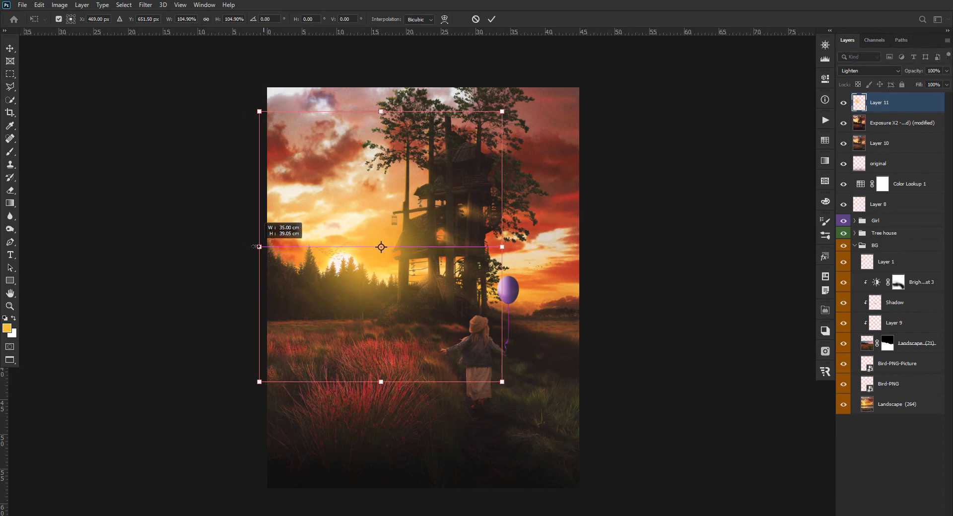
{"action": "left_click_drag", "start_coordinate": [502, 246], "coordinate": [509, 246]}
{"action": "key", "text": "Return"}
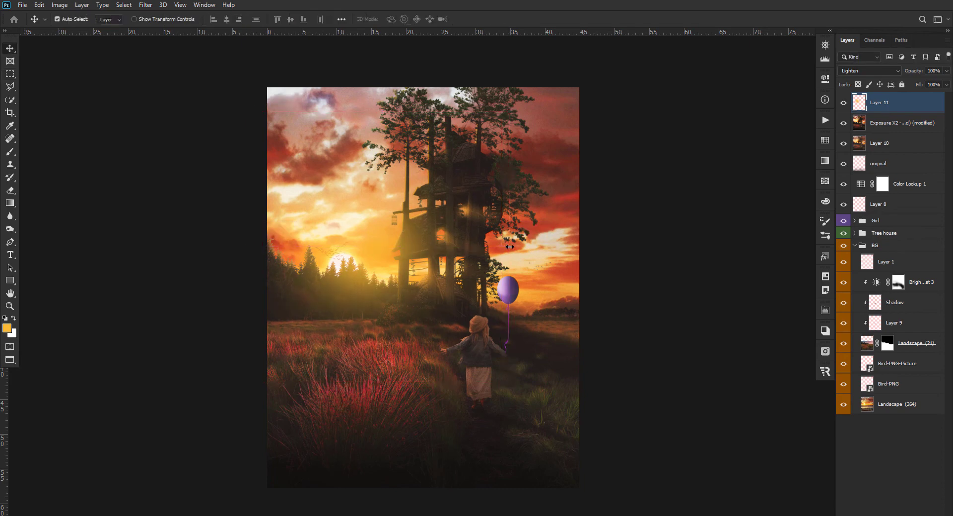
{"action": "scroll", "coordinate": [496, 335], "scroll_direction": "up", "scroll_amount": 1}
Set the brush to 45 px and add a new empty Layer 12 above Layer 11
{"action": "key", "text": "b"}
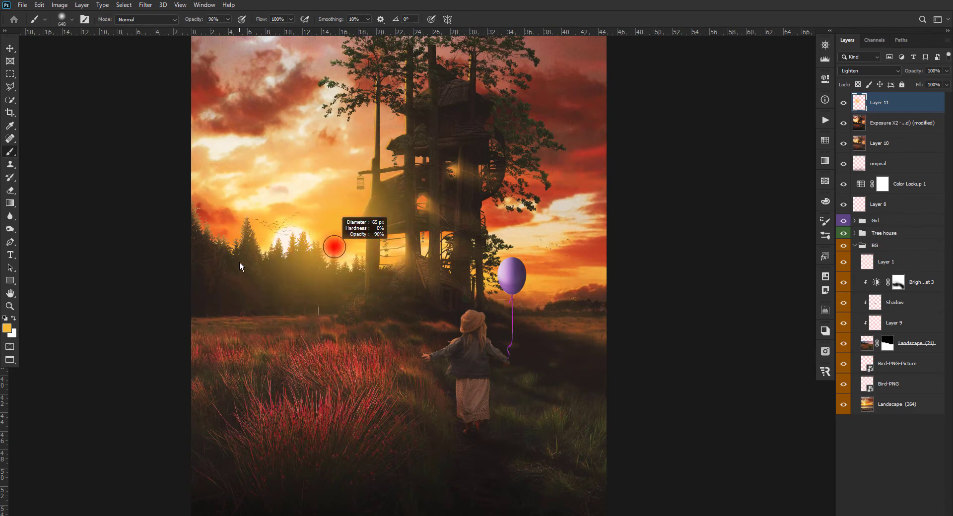
{"action": "left_click_drag", "start_coordinate": [240, 267], "coordinate": [234, 268]}
{"action": "key", "text": "ctrl+shift+alt+n"}
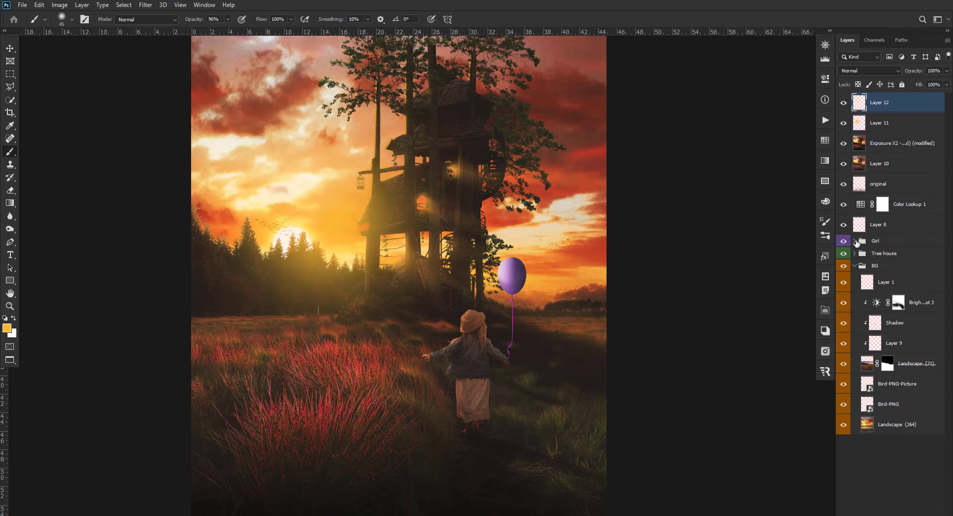
{"action": "left_click", "coordinate": [855, 241]}
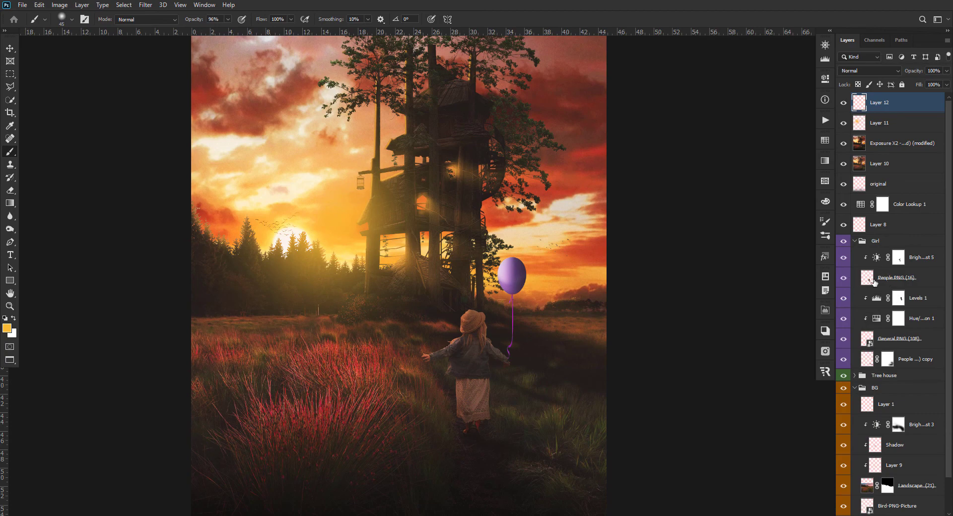
Paint orange rim light along the girl's left edges within her selection on Layer 12
{"action": "left_click", "coordinate": [873, 281], "text": "ctrl"}
{"action": "scroll", "coordinate": [437, 365], "scroll_direction": "up", "scroll_amount": 2}
{"action": "mouse_move", "coordinate": [510, 268]}
{"action": "left_mouse_down"}
{"action": "mouse_move", "coordinate": [478, 259]}
{"action": "mouse_move", "coordinate": [416, 338]}
{"action": "mouse_move", "coordinate": [471, 365]}
{"action": "mouse_move", "coordinate": [464, 446]}
{"action": "left_mouse_up"}
{"action": "scroll", "coordinate": [447, 351], "scroll_direction": "up", "scroll_amount": 3}
{"action": "scroll", "coordinate": [464, 422], "scroll_direction": "down", "scroll_amount": 2}
{"action": "mouse_move", "coordinate": [464, 394]}
{"action": "left_mouse_down"}
{"action": "mouse_move", "coordinate": [487, 504]}
{"action": "mouse_move", "coordinate": [532, 446]}
{"action": "mouse_move", "coordinate": [496, 427]}
{"action": "left_mouse_up"}
{"action": "key", "text": "e"}
{"action": "key", "text": "0"}
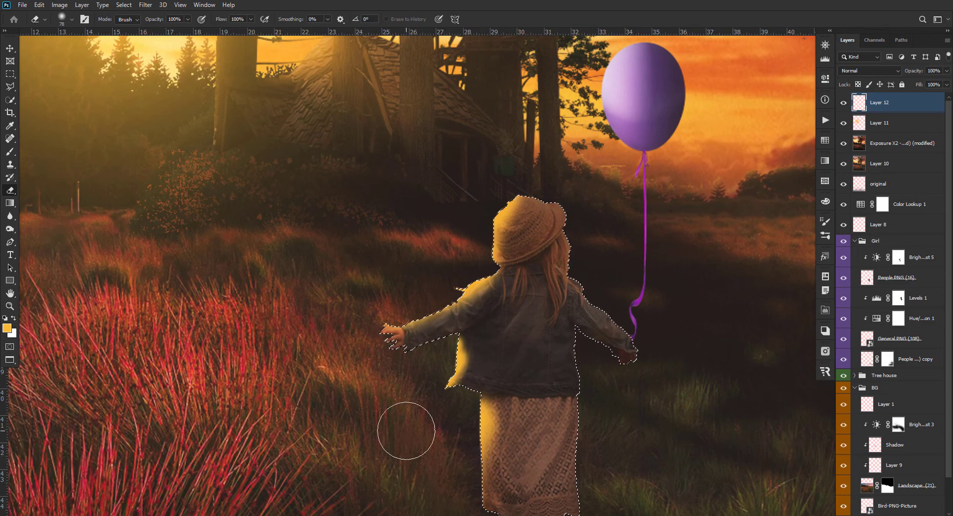
{"action": "scroll", "coordinate": [406, 431], "scroll_direction": "down", "scroll_amount": 5}
{"action": "key", "text": "ctrl+d"}
{"action": "scroll", "coordinate": [406, 431], "scroll_direction": "up", "scroll_amount": 1}
{"action": "key", "text": "v"}
Blend Layer 12 in Lighten mode with lowered opacity
{"action": "left_click", "coordinate": [869, 70]}
{"action": "left_click", "coordinate": [856, 157]}
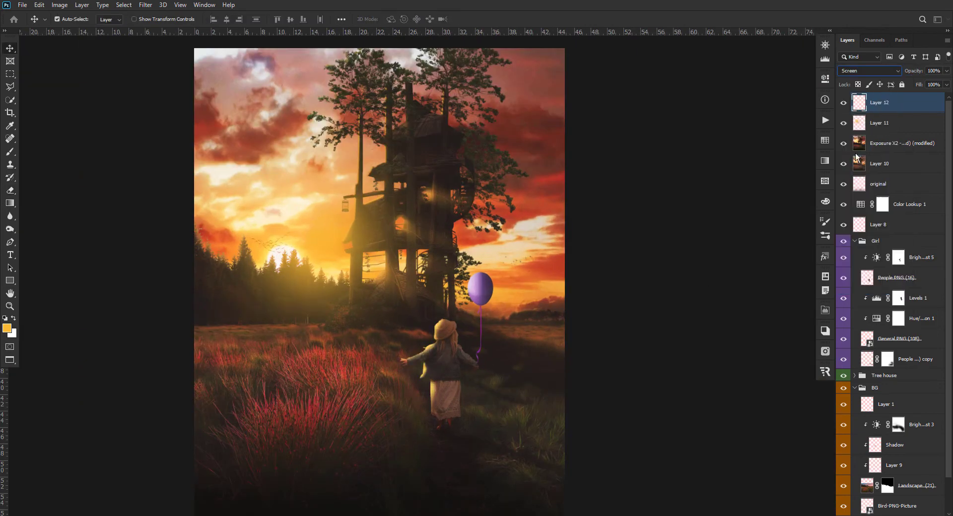
{"action": "left_click_drag", "start_coordinate": [915, 71], "coordinate": [912, 75]}
{"action": "left_click", "coordinate": [868, 71]}
{"action": "left_click", "coordinate": [856, 148]}
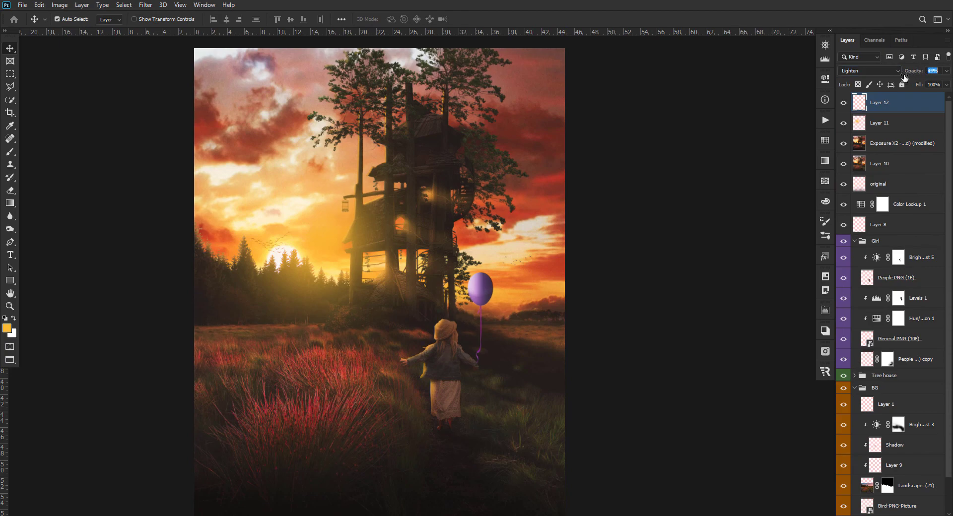
Load the balloon's outline as a selection and add new Layer 13 for its glow
{"action": "left_click", "coordinate": [867, 338], "text": "ctrl"}
{"action": "key", "text": "b"}
{"action": "scroll", "coordinate": [479, 291], "scroll_direction": "up", "scroll_amount": 2}
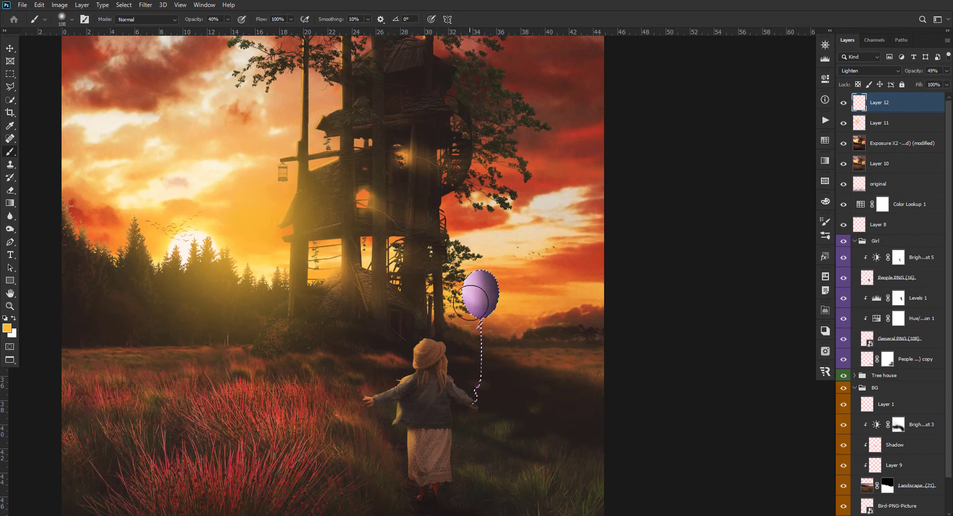
{"action": "key", "text": "bracketleft"}
{"action": "key", "text": "bracketleft"}
{"action": "key", "text": "bracketleft"}
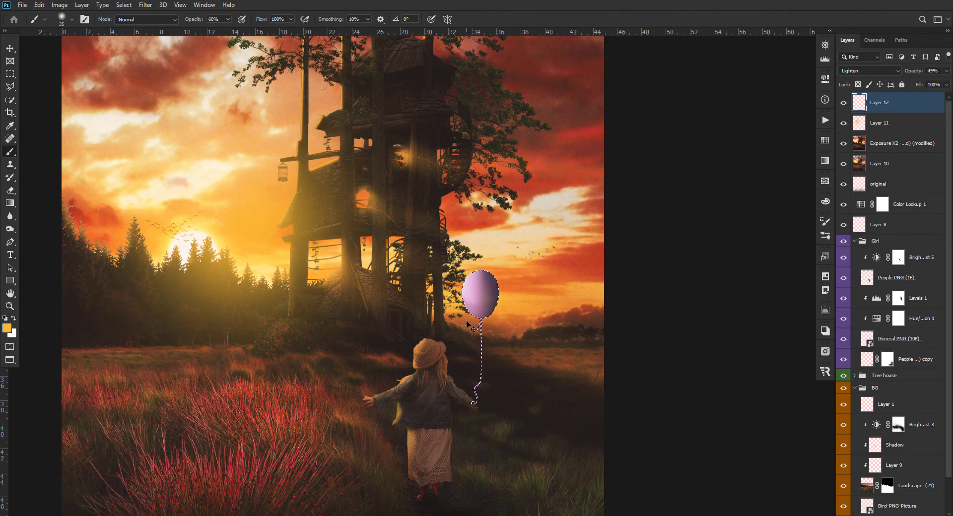
{"action": "key", "text": "e"}
{"action": "key", "text": "ctrl+shift+alt+n"}
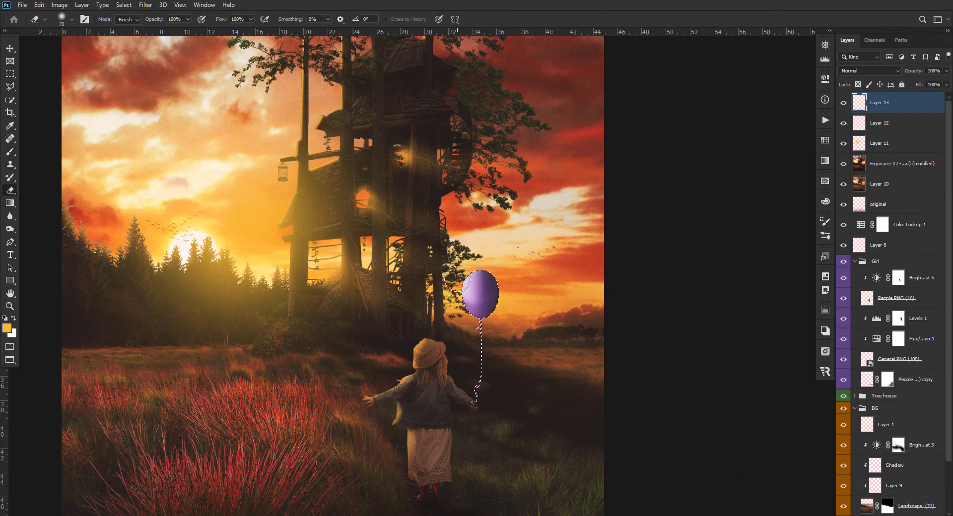
{"action": "key", "text": "b"}
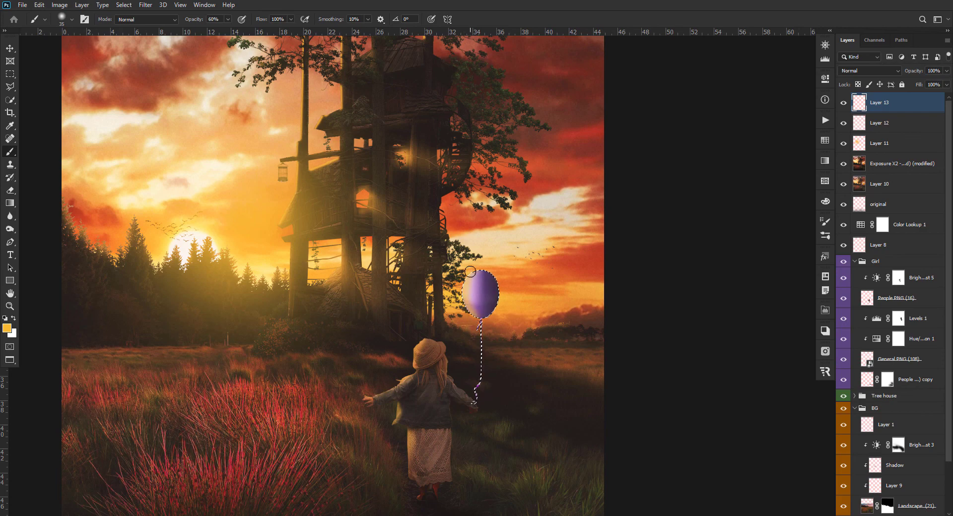
Change Layer 13's blend mode and zoom out to view the whole image
{"action": "left_click", "coordinate": [869, 71]}
{"action": "left_click", "coordinate": [877, 149]}
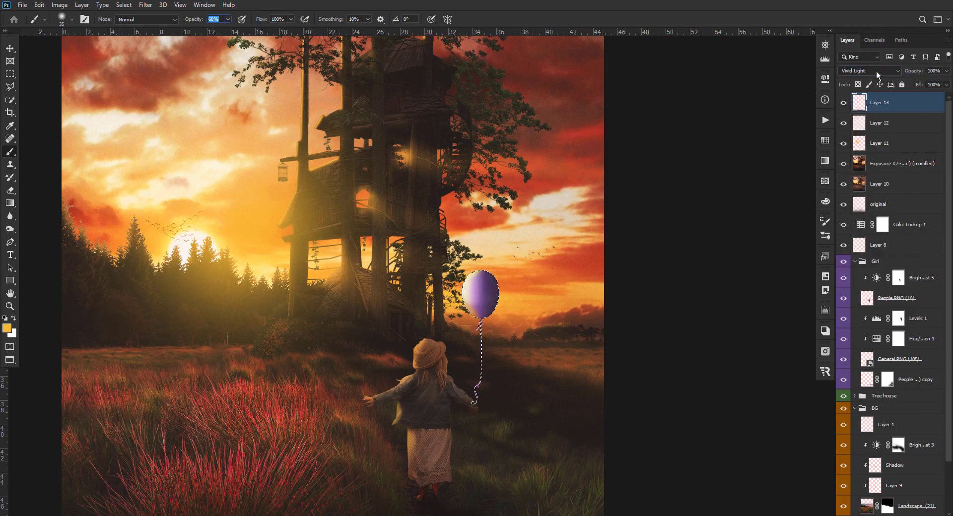
{"action": "type", "text": "53"}
{"action": "key", "text": "ctrl+minus"}
{"action": "key", "text": "ctrl+minus"}
{"action": "key", "text": "v"}
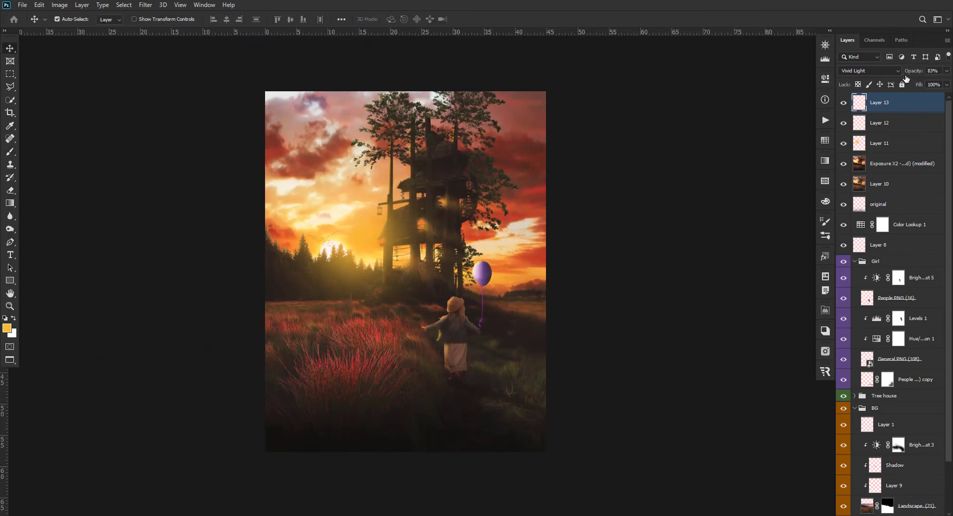
{"action": "scroll", "coordinate": [386, 246], "scroll_direction": "up", "scroll_amount": 2}
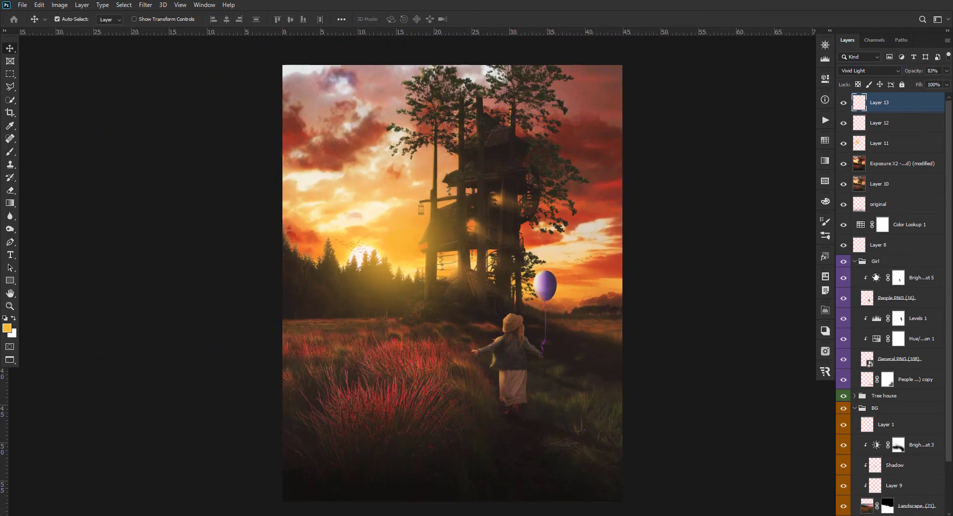
{"action": "left_click", "coordinate": [894, 512]}
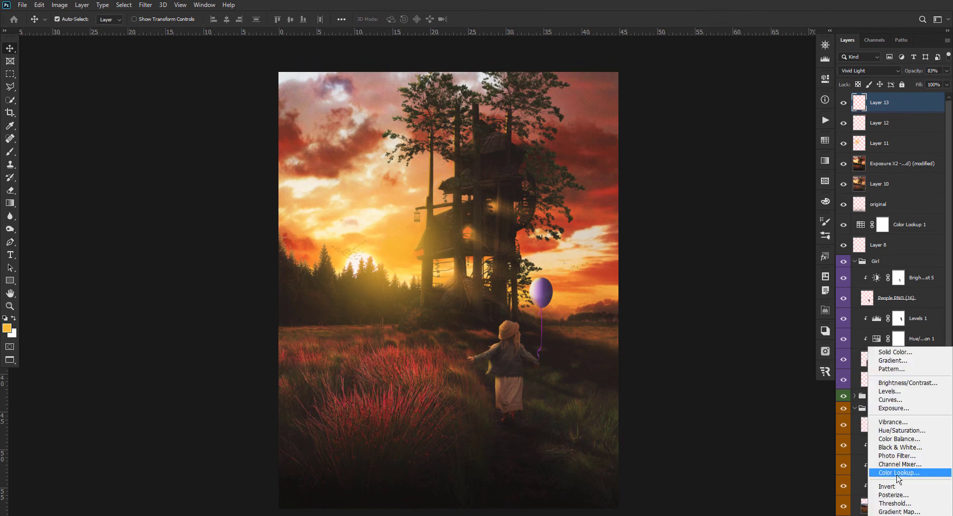
Stamp the visible layers and add a Color Lookup using Fuji ETERNA 250D Kodak 2395
{"action": "left_click", "coordinate": [898, 477]}
{"action": "key", "text": "ctrl+z"}
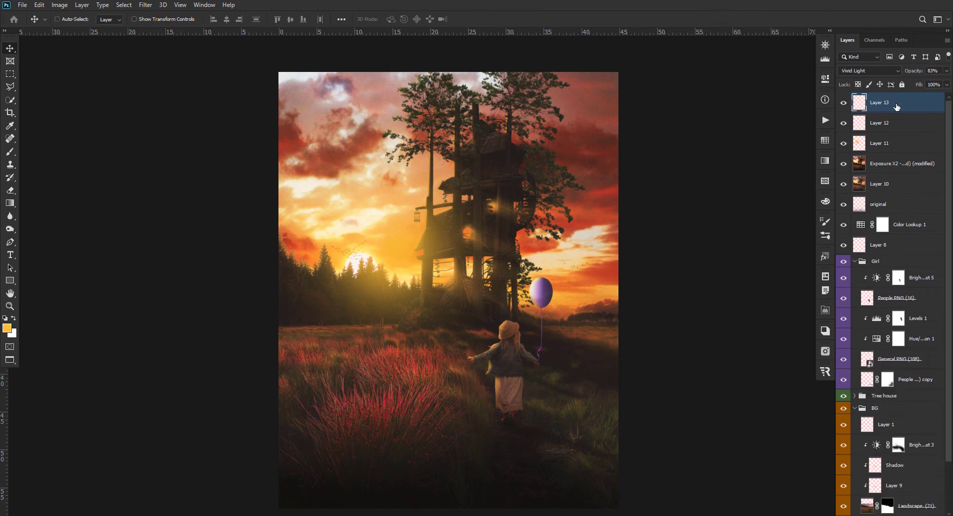
{"action": "key", "text": "ctrl+alt+shift+e"}
{"action": "left_click", "coordinate": [893, 512]}
{"action": "left_click", "coordinate": [897, 478]}
{"action": "left_click", "coordinate": [759, 109]}
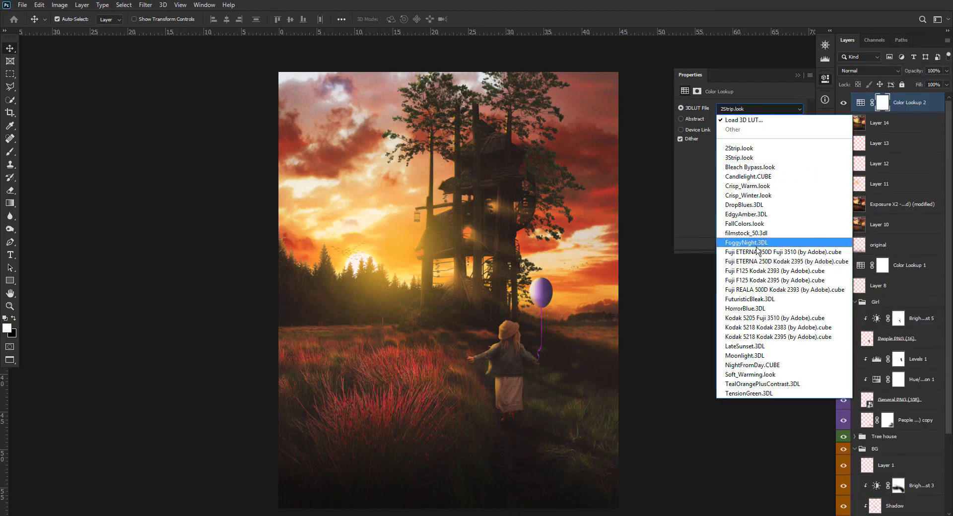
{"action": "left_click", "coordinate": [757, 251]}
Collapse the lookup settings and stamp another merged copy, Layer 15, on top
{"action": "scroll", "coordinate": [754, 110], "scroll_direction": "down", "scroll_amount": 4}
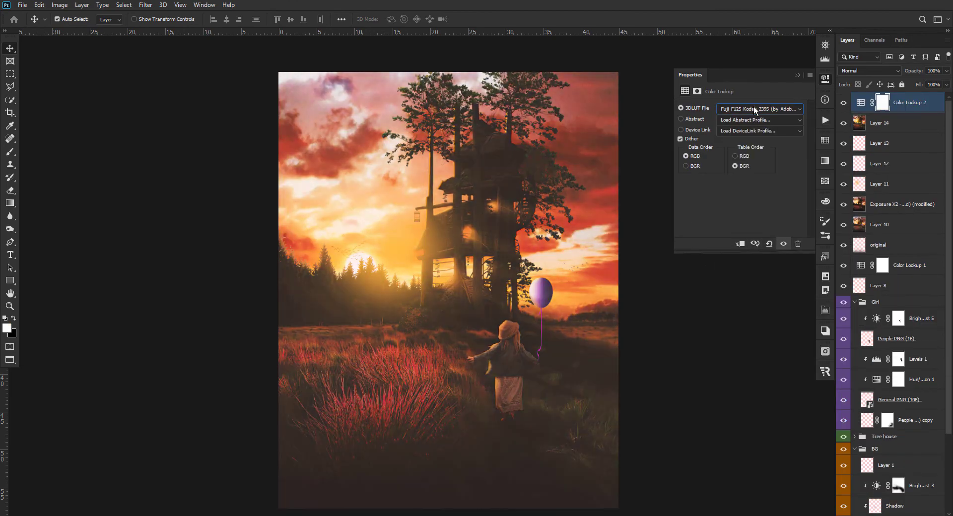
{"action": "scroll", "coordinate": [754, 110], "scroll_direction": "up", "scroll_amount": 2}
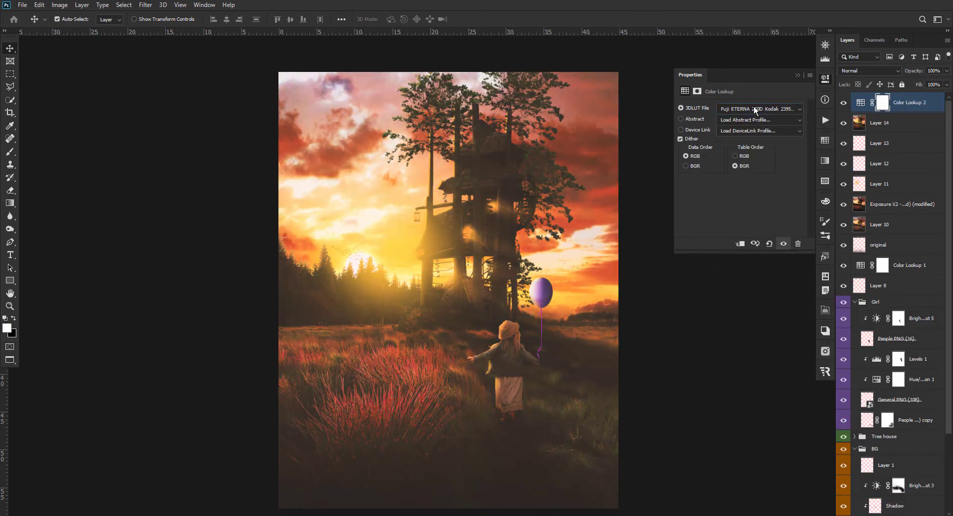
{"action": "left_click", "coordinate": [798, 75]}
{"action": "key", "text": "ctrl+alt+shift+e"}
{"action": "left_click", "coordinate": [146, 4]}
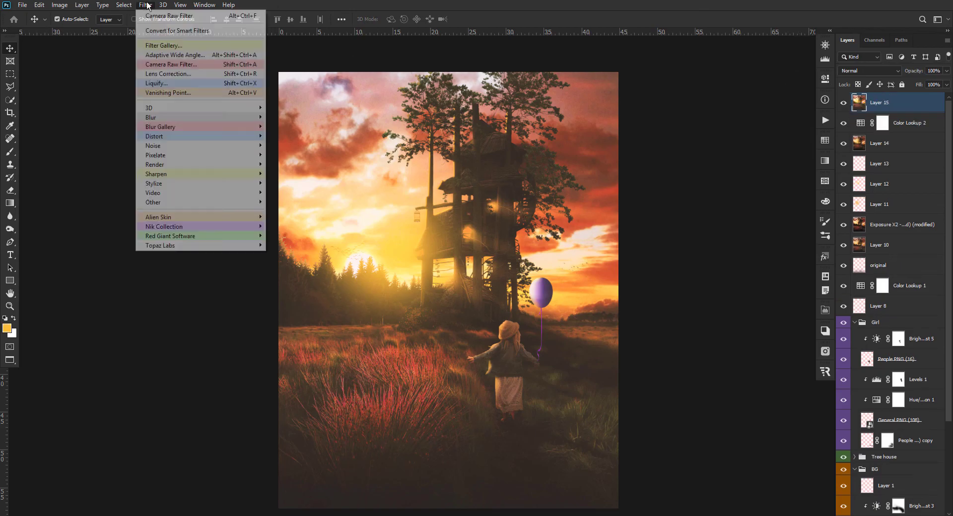
In Camera Raw Filter on Layer 15, set Contrast +14, Highlights +9, Shadows -30, Clarity +13
{"action": "left_click", "coordinate": [188, 64]}
{"action": "left_click_drag", "start_coordinate": [873, 354], "coordinate": [877, 353]}
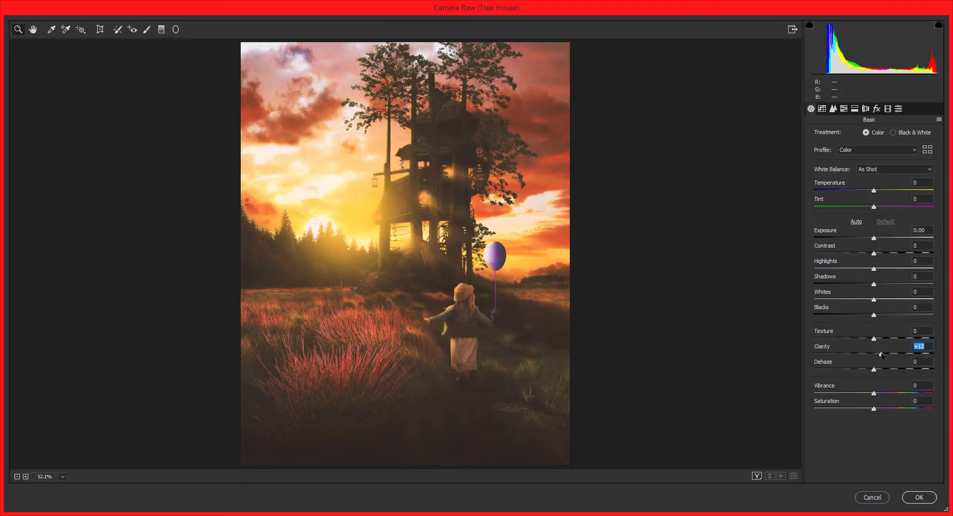
{"action": "mouse_move", "coordinate": [874, 285]}
{"action": "left_mouse_down"}
{"action": "mouse_move", "coordinate": [856, 286]}
{"action": "mouse_move", "coordinate": [880, 270]}
{"action": "mouse_move", "coordinate": [882, 254]}
{"action": "left_mouse_up"}
{"action": "left_click", "coordinate": [919, 497]}
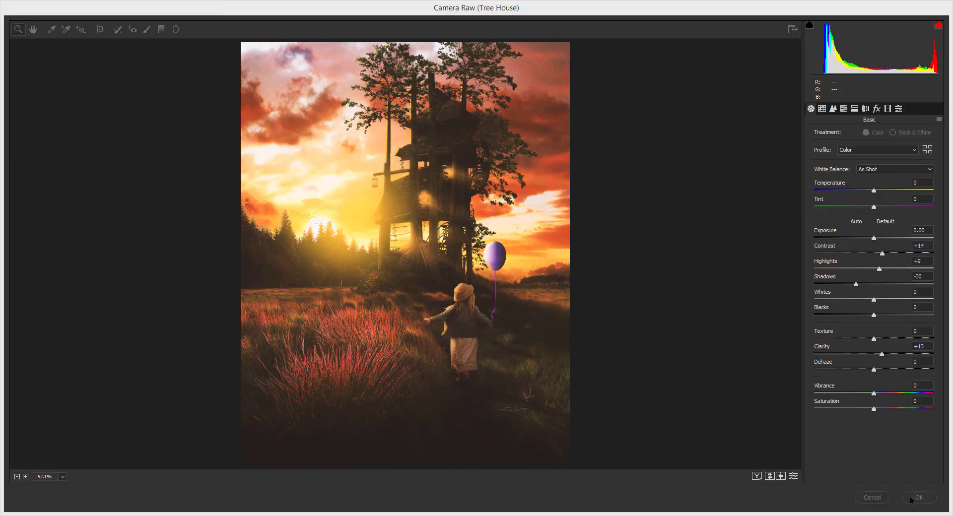
Stamp the white wing logo brush at full opacity onto a new empty layer
{"action": "key", "text": "b"}
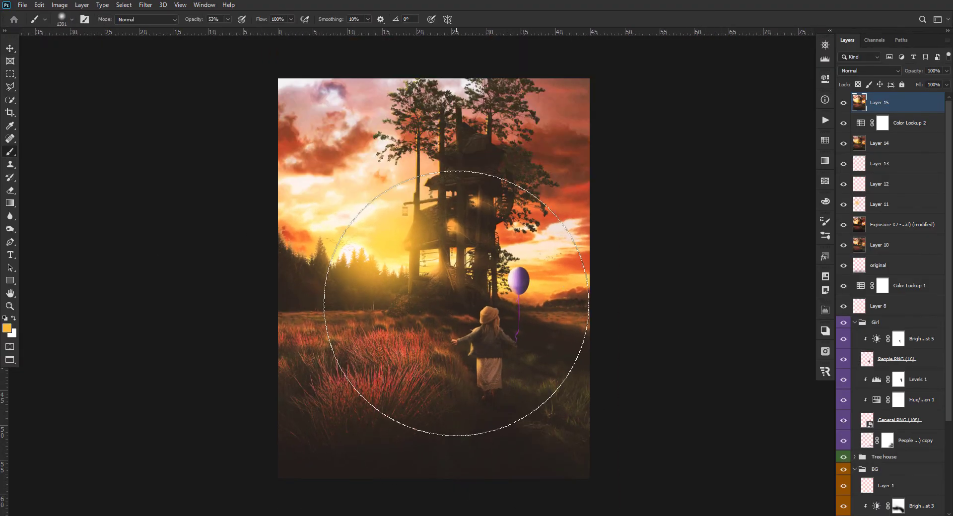
{"action": "right_click", "coordinate": [464, 327]}
{"action": "scroll", "coordinate": [638, 441], "scroll_direction": "up", "scroll_amount": 5}
{"action": "double_click", "coordinate": [618, 412]}
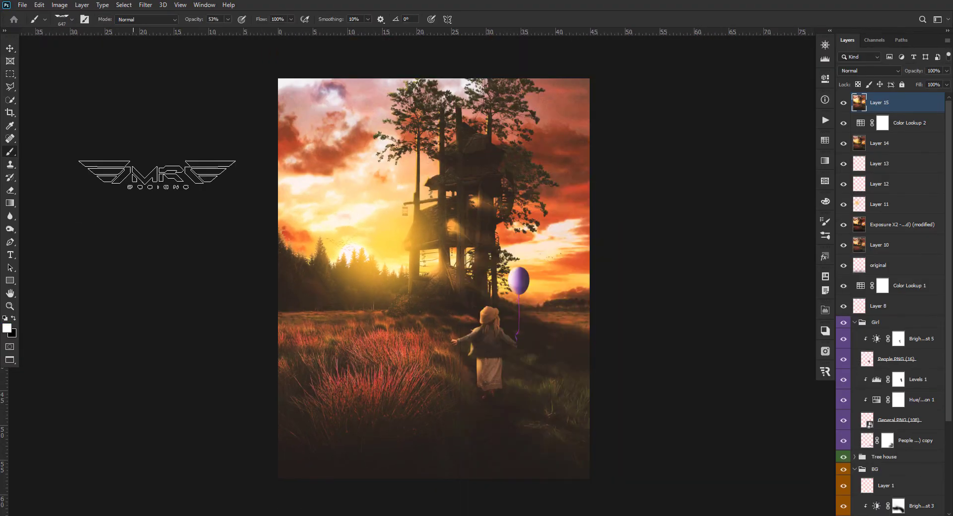
{"action": "key", "text": "0"}
{"action": "key", "text": "ctrl+shift+alt+n"}
{"action": "left_click", "coordinate": [450, 362]}
Give the logo a drop shadow with 16 px distance and 20% opacity
{"action": "double_click", "coordinate": [915, 110]}
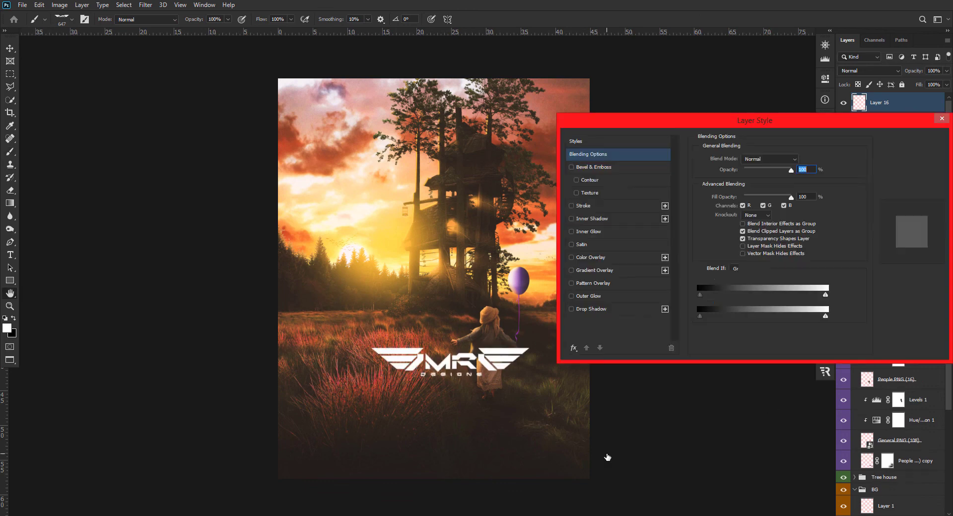
{"action": "left_click", "coordinate": [591, 310]}
{"action": "left_click_drag", "start_coordinate": [740, 204], "coordinate": [743, 204]}
{"action": "left_click", "coordinate": [744, 172]}
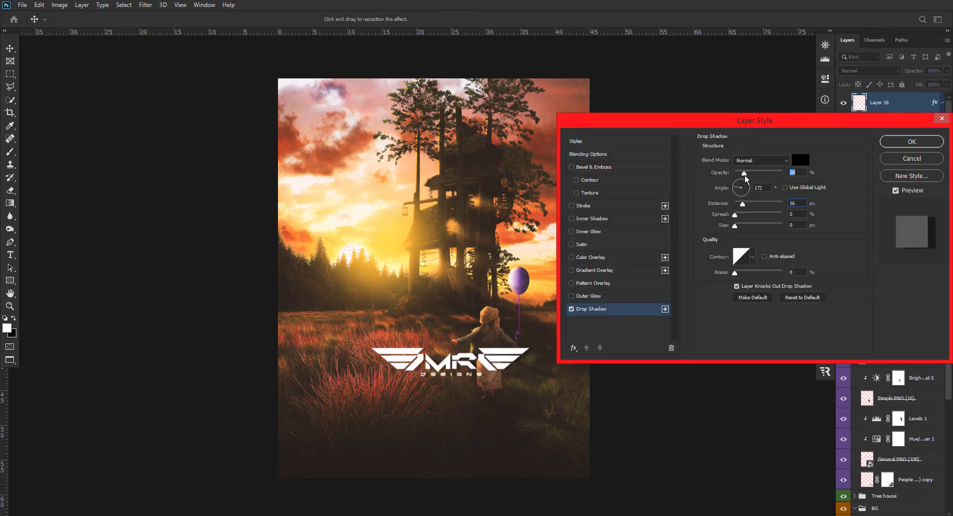
{"action": "left_click", "coordinate": [905, 146]}
Shrink the logo and place it in the image's bottom-right corner
{"action": "key", "text": "ctrl+t"}
{"action": "mouse_move", "coordinate": [372, 347]}
{"action": "left_mouse_down"}
{"action": "mouse_move", "coordinate": [436, 360]}
{"action": "mouse_move", "coordinate": [565, 476]}
{"action": "left_mouse_up"}
{"action": "key", "text": "Return"}
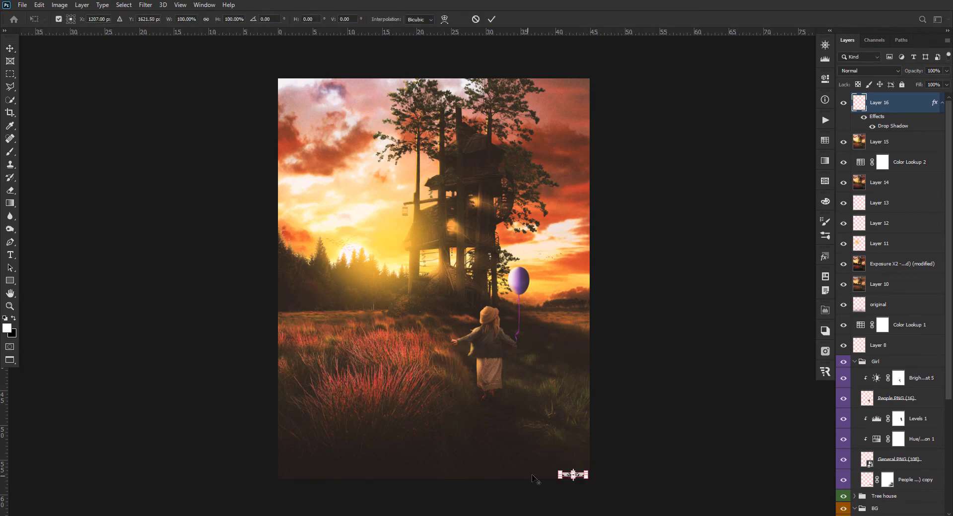
{"action": "left_click_drag", "start_coordinate": [570, 473], "coordinate": [563, 471]}
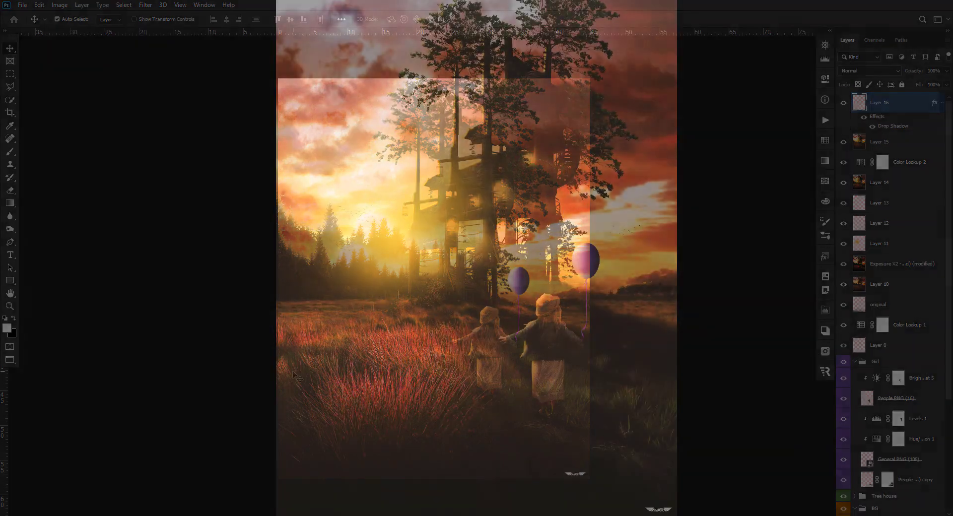